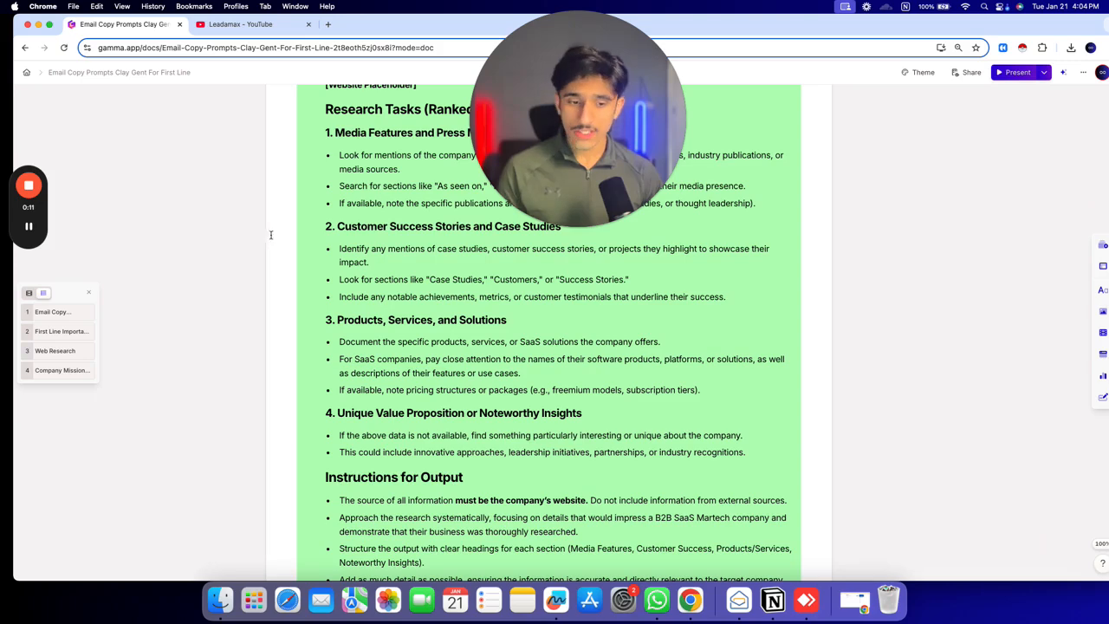
Review the Web Research prompt, from its heading and description to the Unique Value Proposition or Noteworthy Insights section
scroll(279, 236, up, 4)
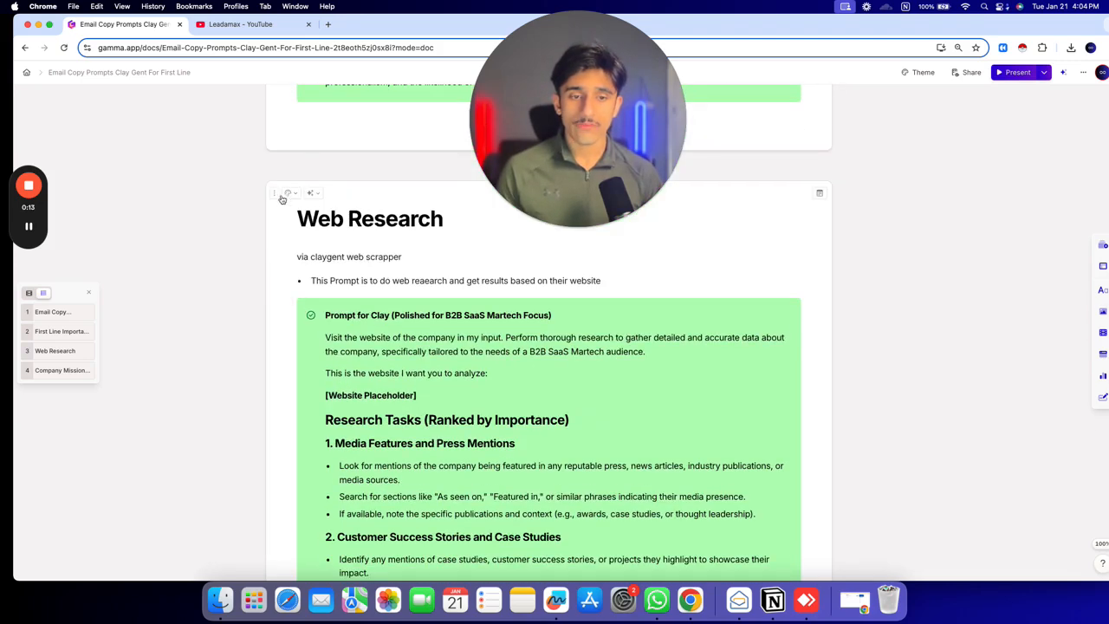
drag(296, 211, 425, 234)
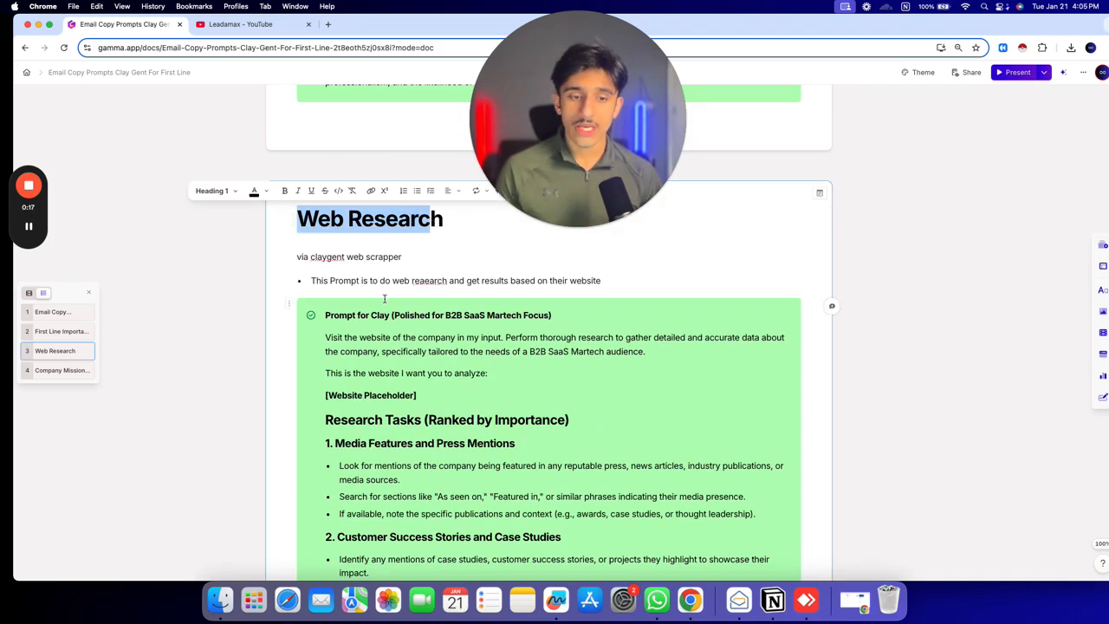
drag(437, 280, 600, 286)
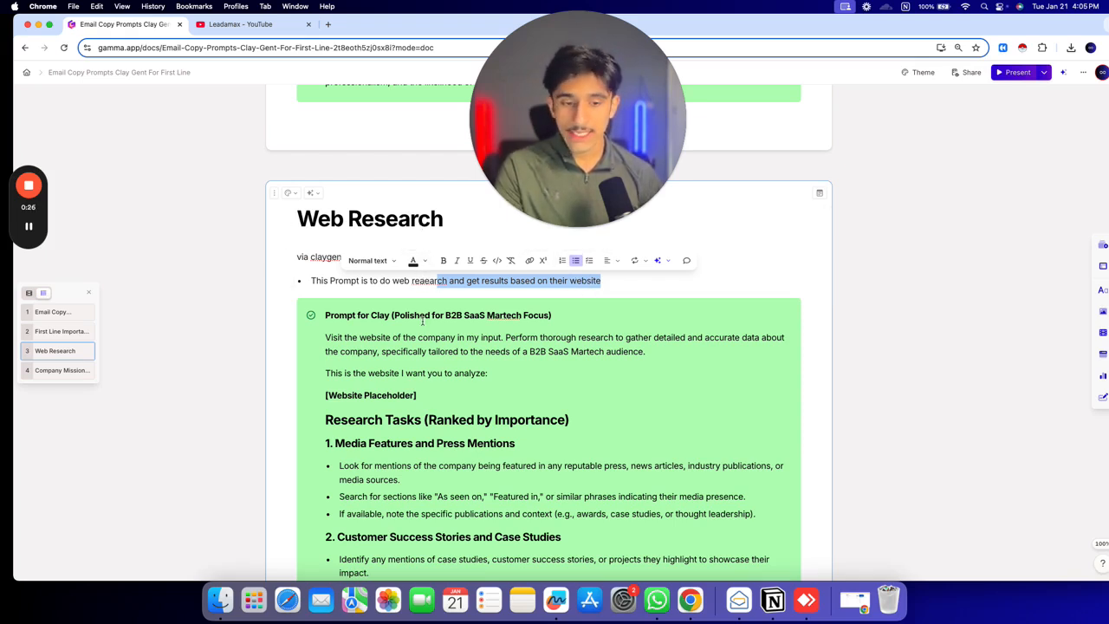
scroll(418, 436, down, 5)
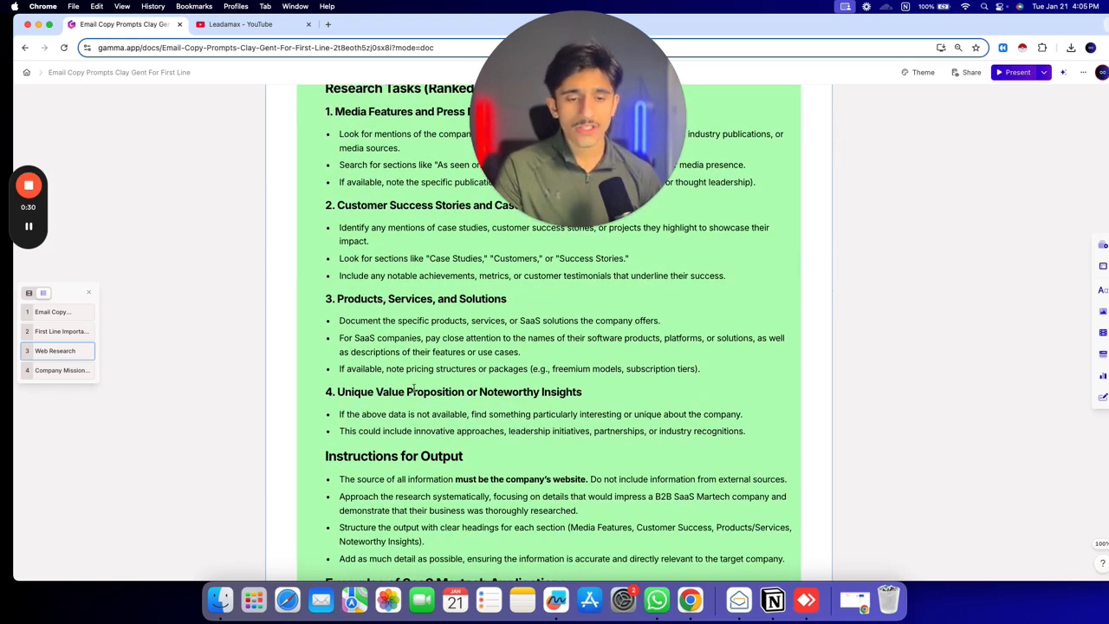
drag(372, 392, 582, 392)
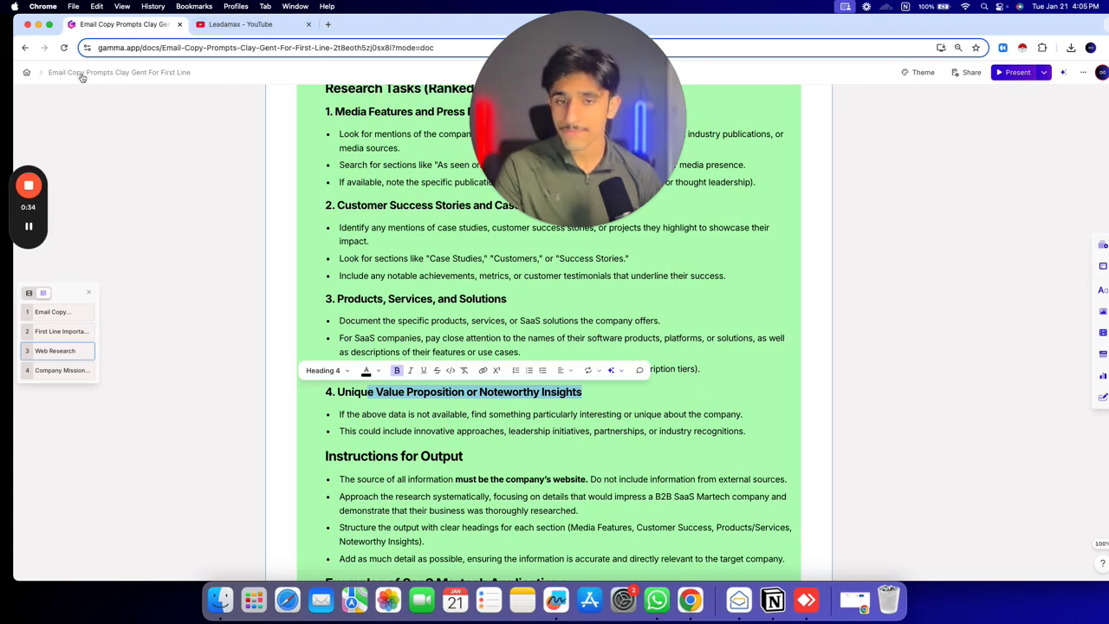
Switch to the browser window showing the leadamax workspace home in Clay
key(ctrl+Up)
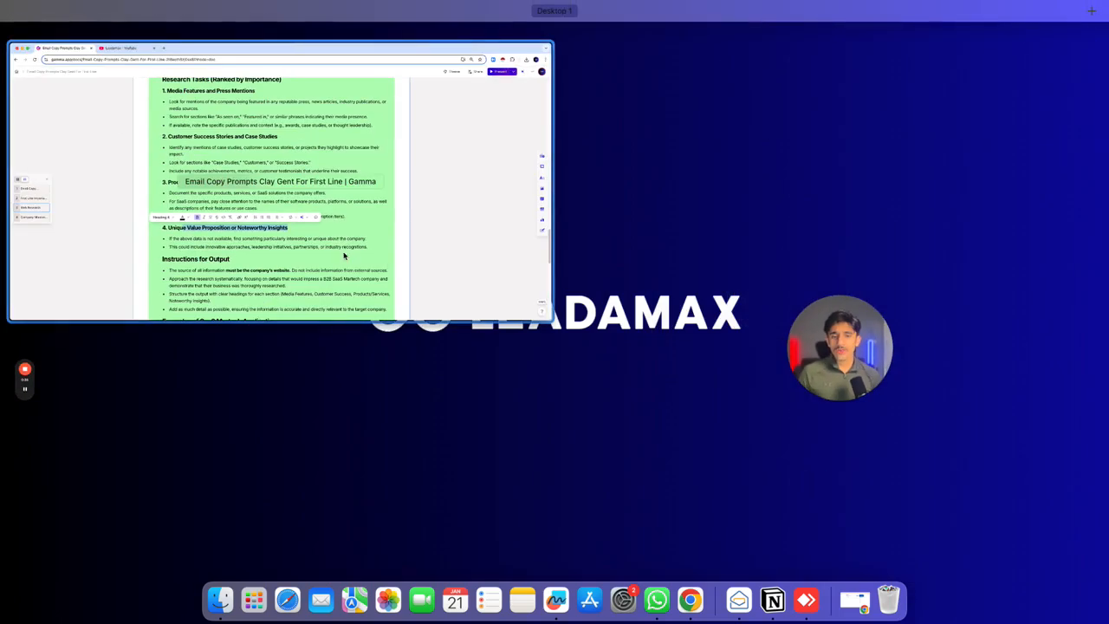
click(401, 267)
click(855, 599)
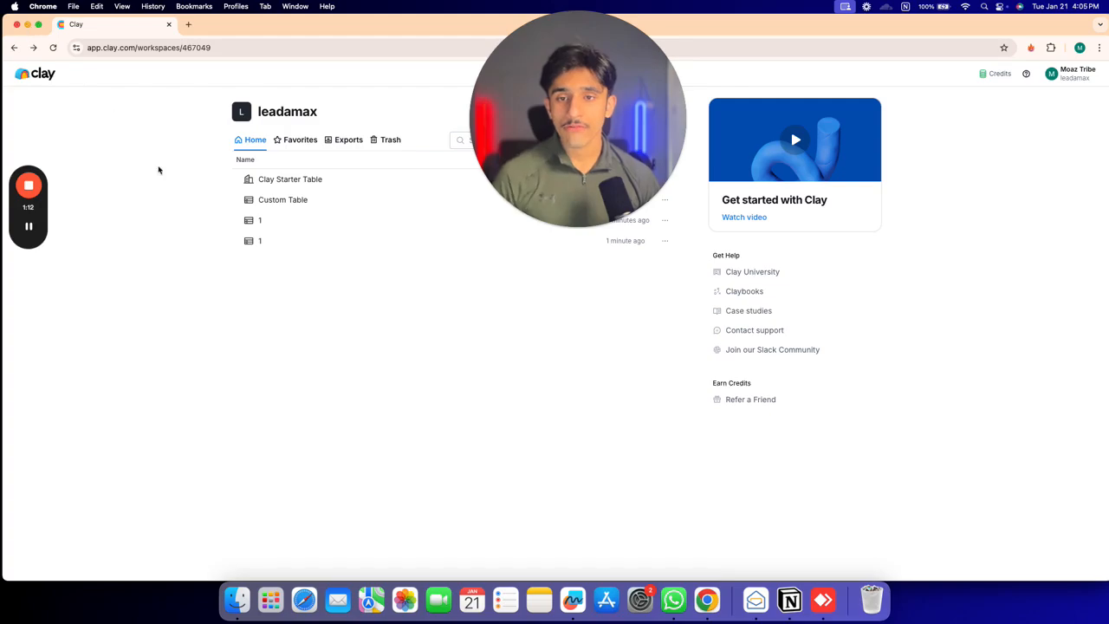
Return to the browser window with the prompt document, view the Leadamax YouTube channel's videos, and go back to the document
key(ctrl+Left)
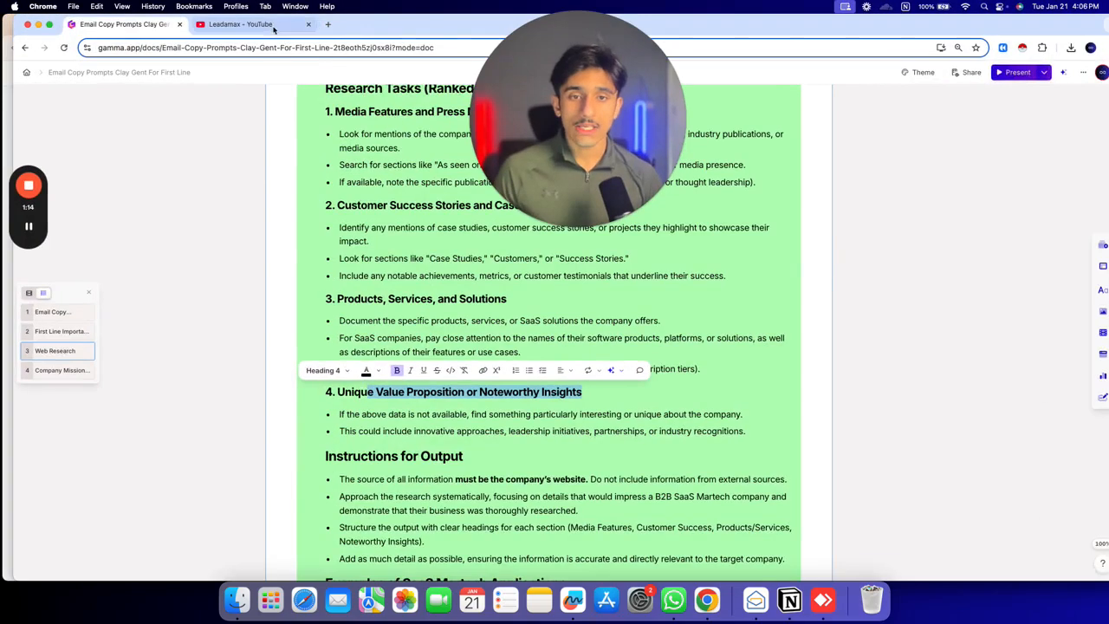
click(274, 25)
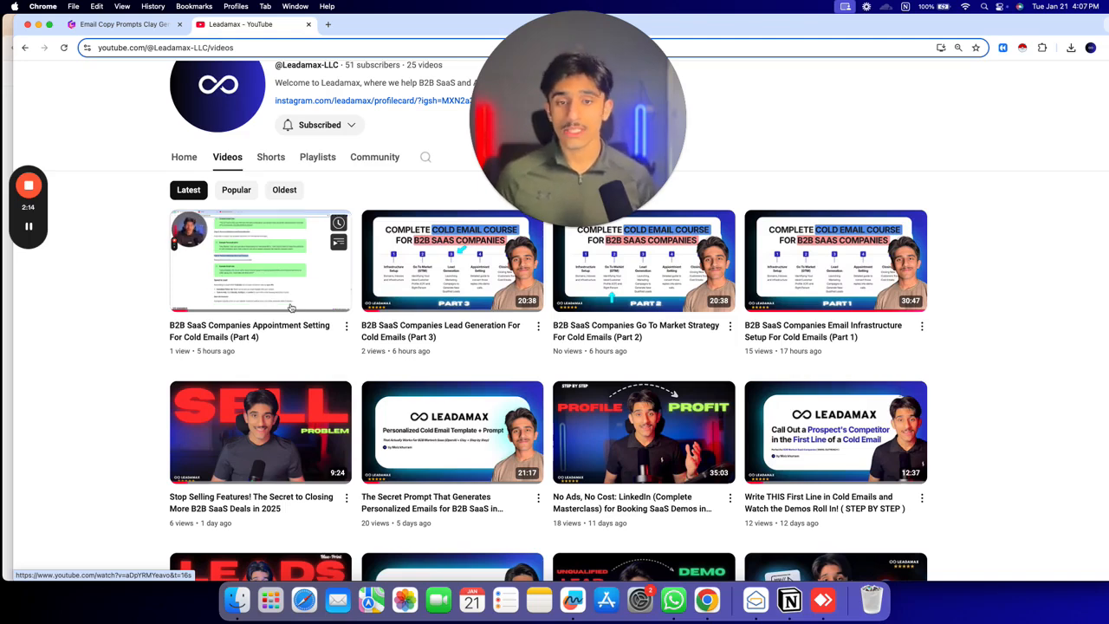
click(119, 26)
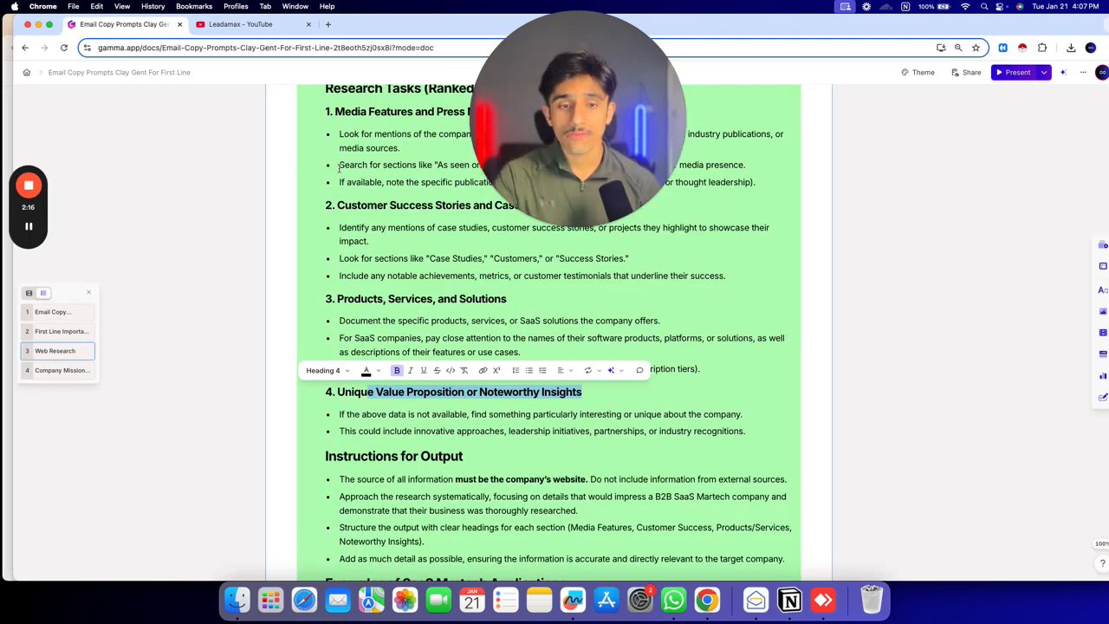
Switch to the Clay workspace and start creating a new table by importing from CSV
scroll(142, 141, up, 2)
click(8, 68)
drag(500, 129, 35, 114)
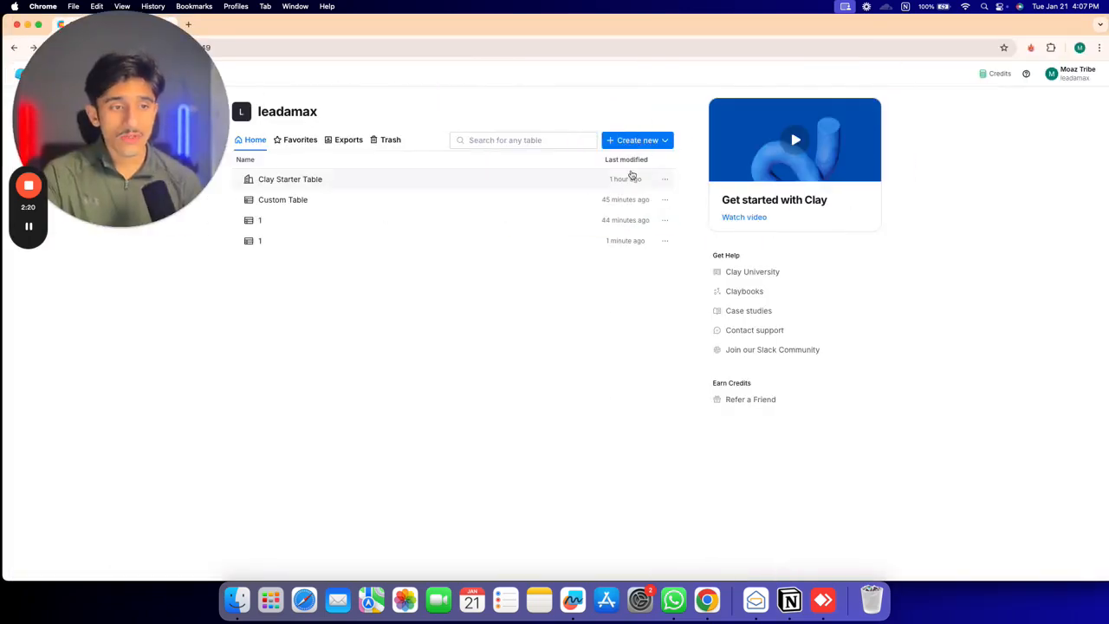
click(641, 141)
click(646, 192)
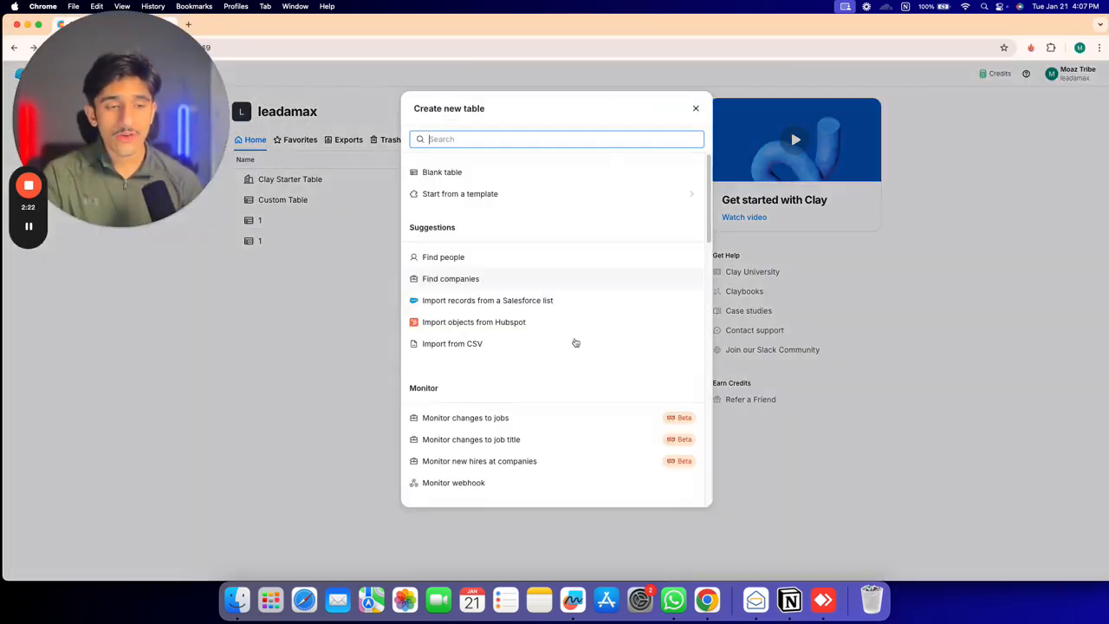
click(482, 344)
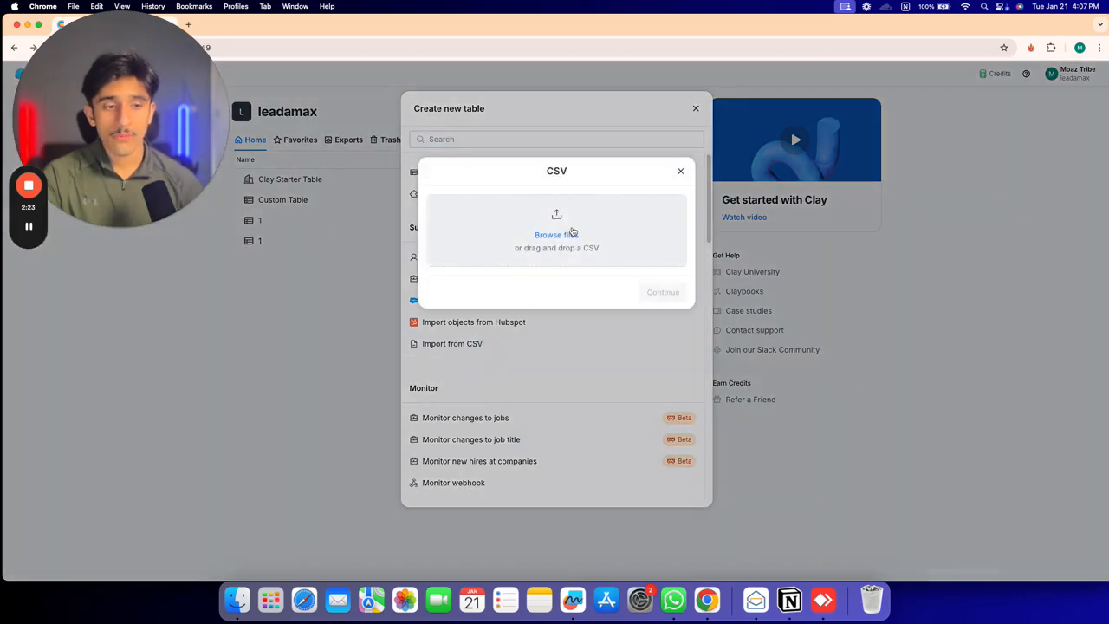
Select 1.csv from the SAAS USA companies folder and complete its import into a new blank table
click(537, 257)
click(380, 137)
click(380, 125)
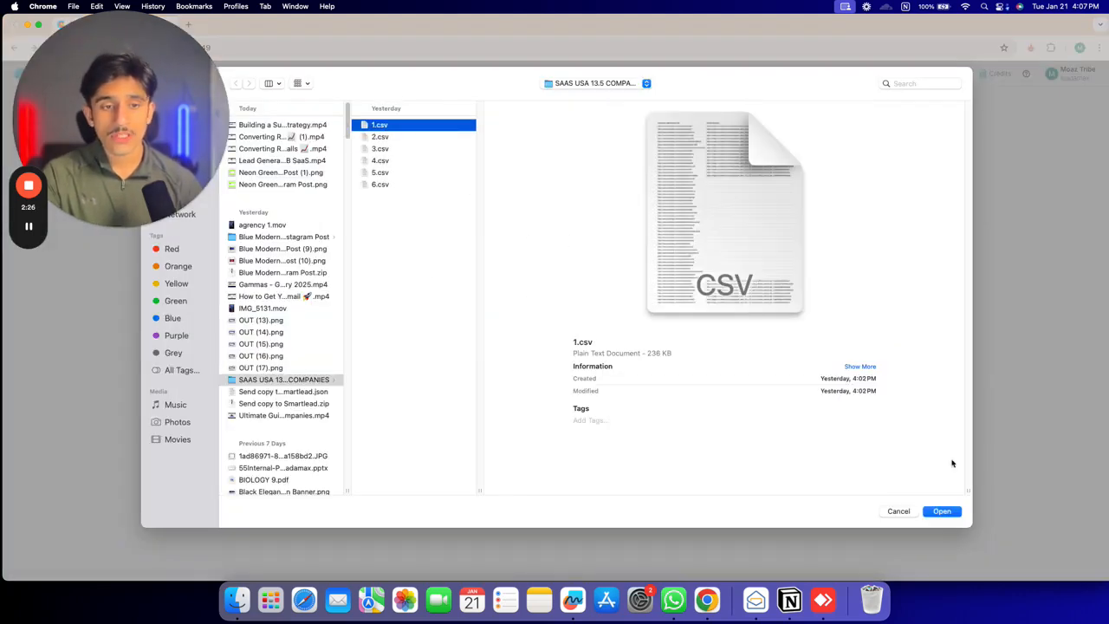
click(942, 511)
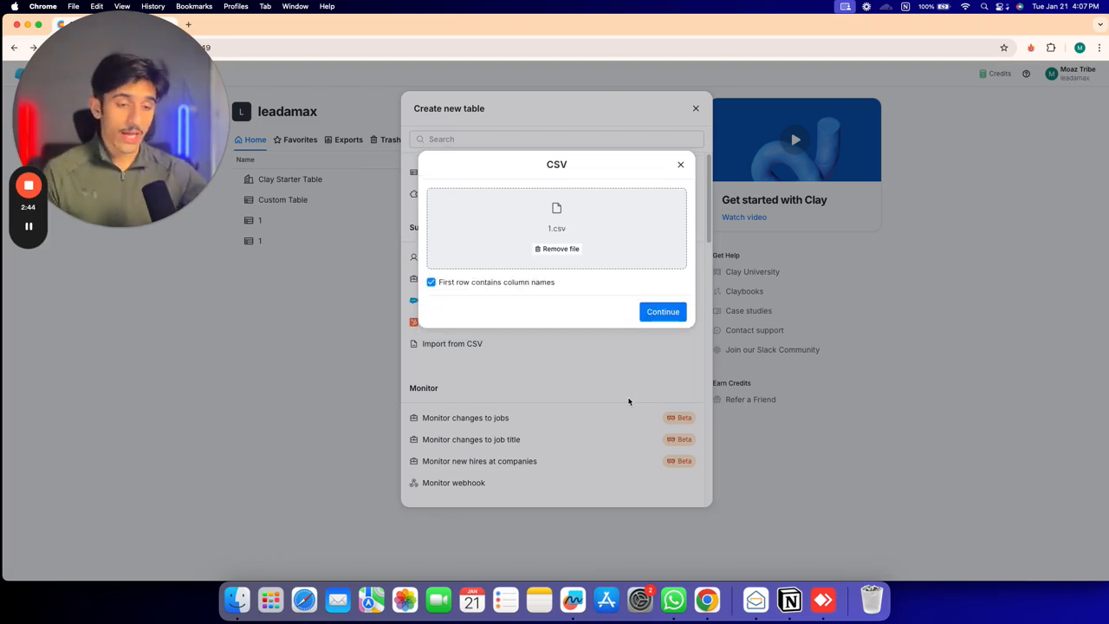
click(661, 314)
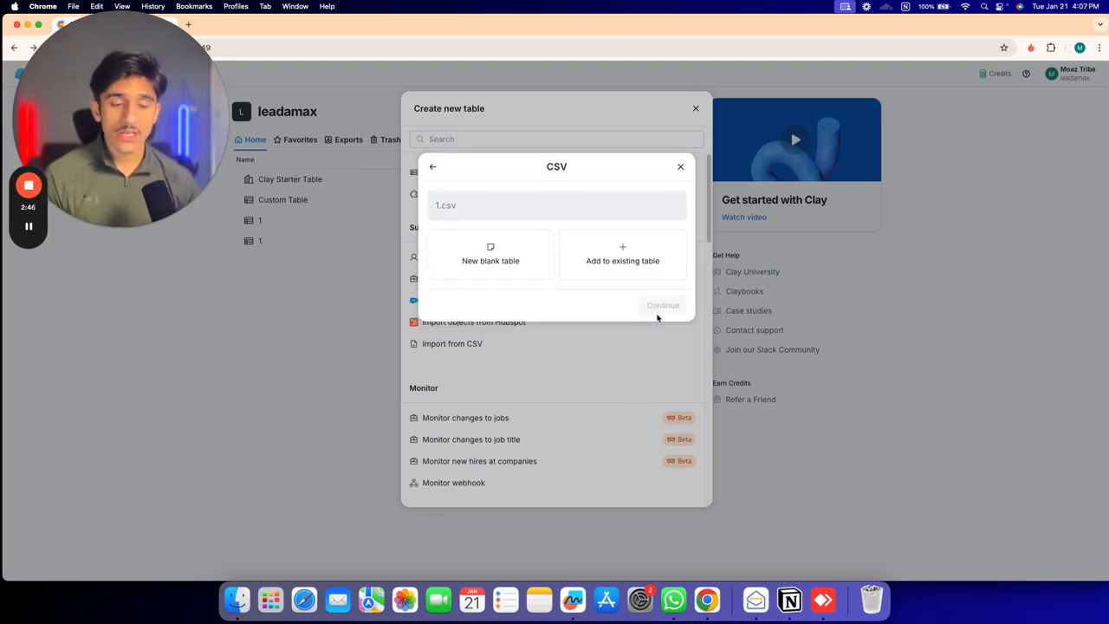
click(520, 265)
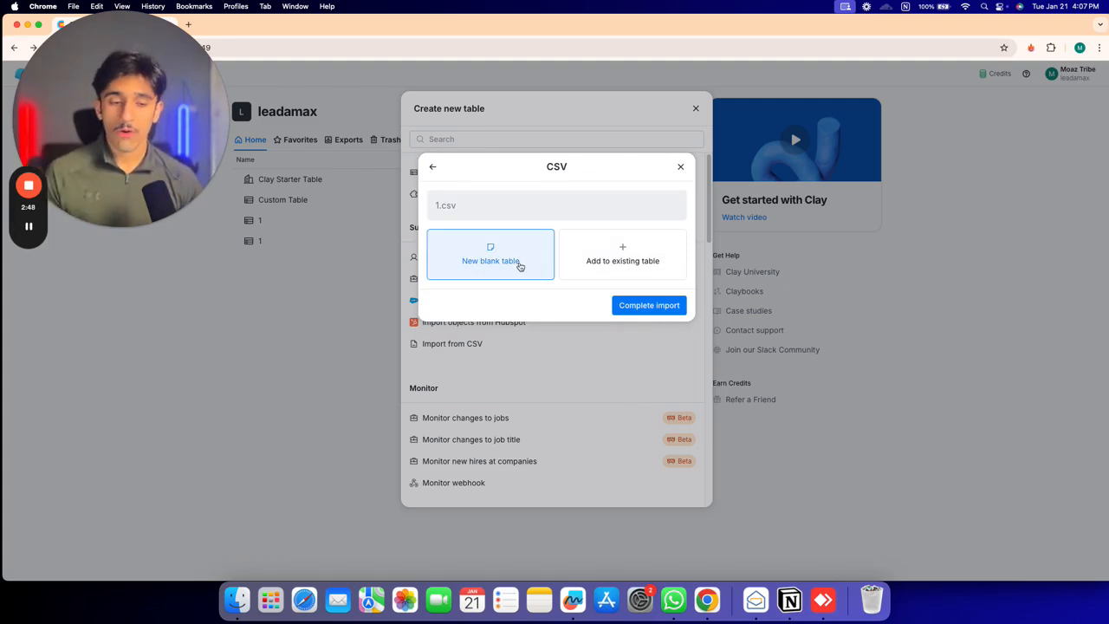
click(639, 305)
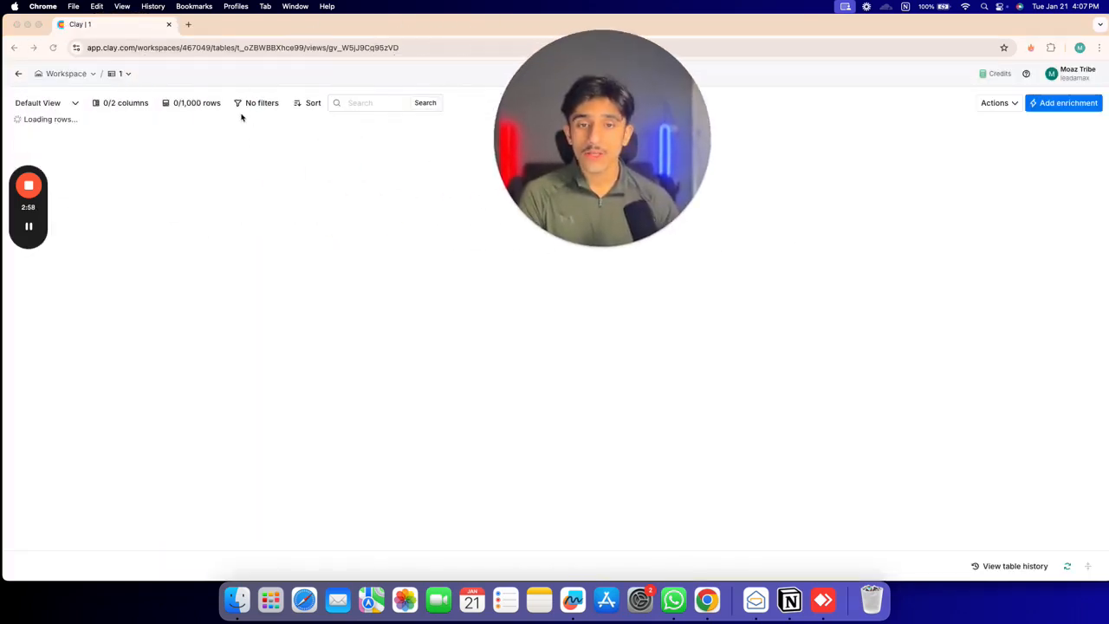
Set the table's row limit to 10 and save the change
click(208, 103)
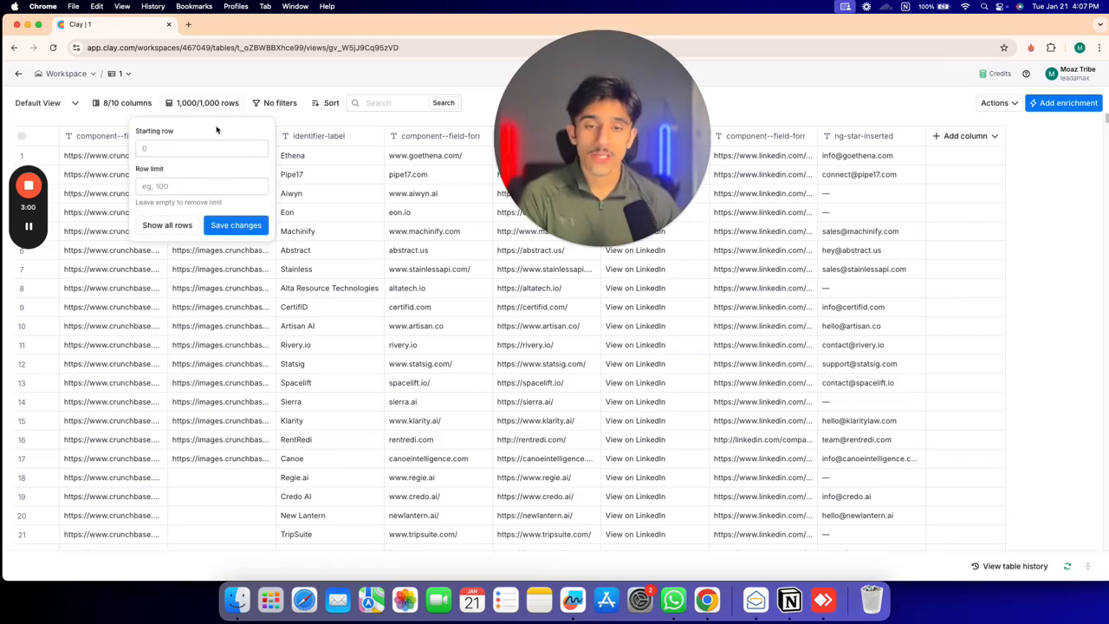
click(227, 186)
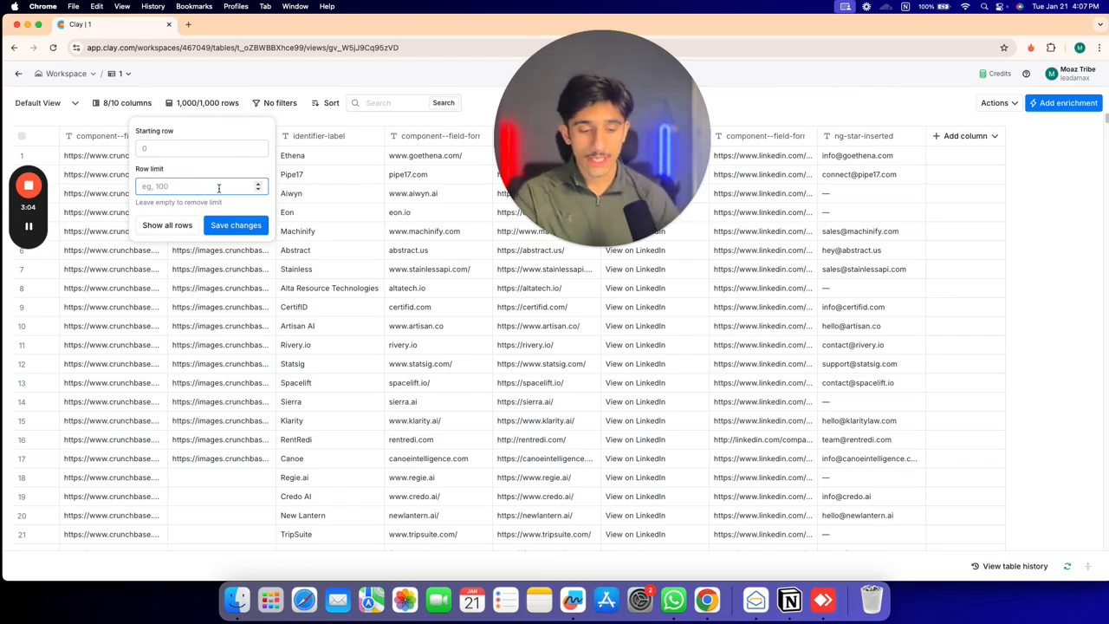
text(10)
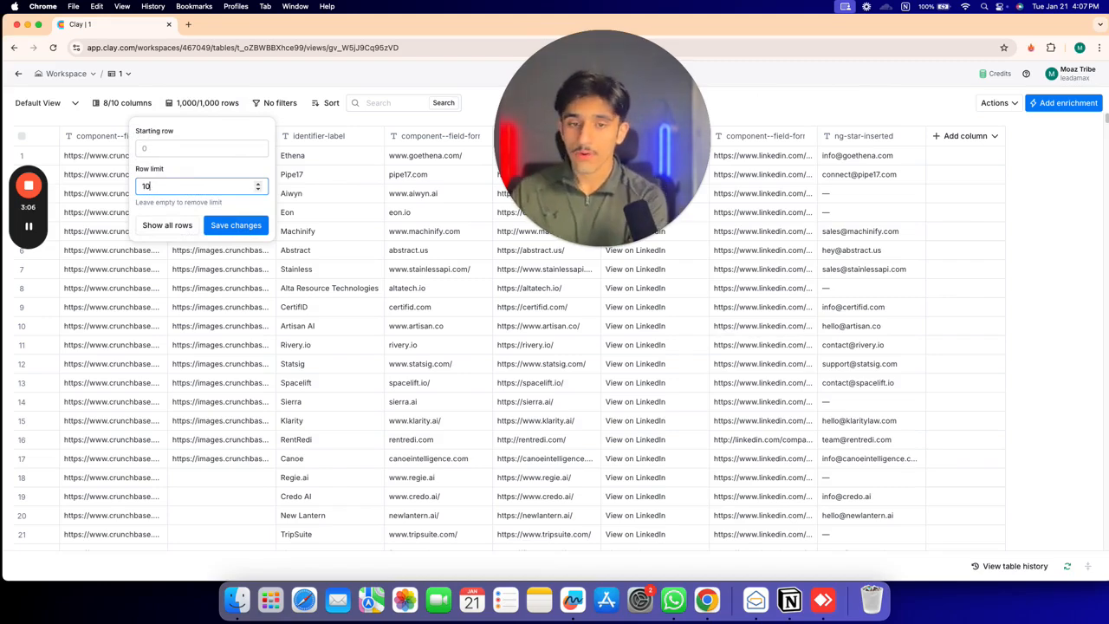
click(236, 227)
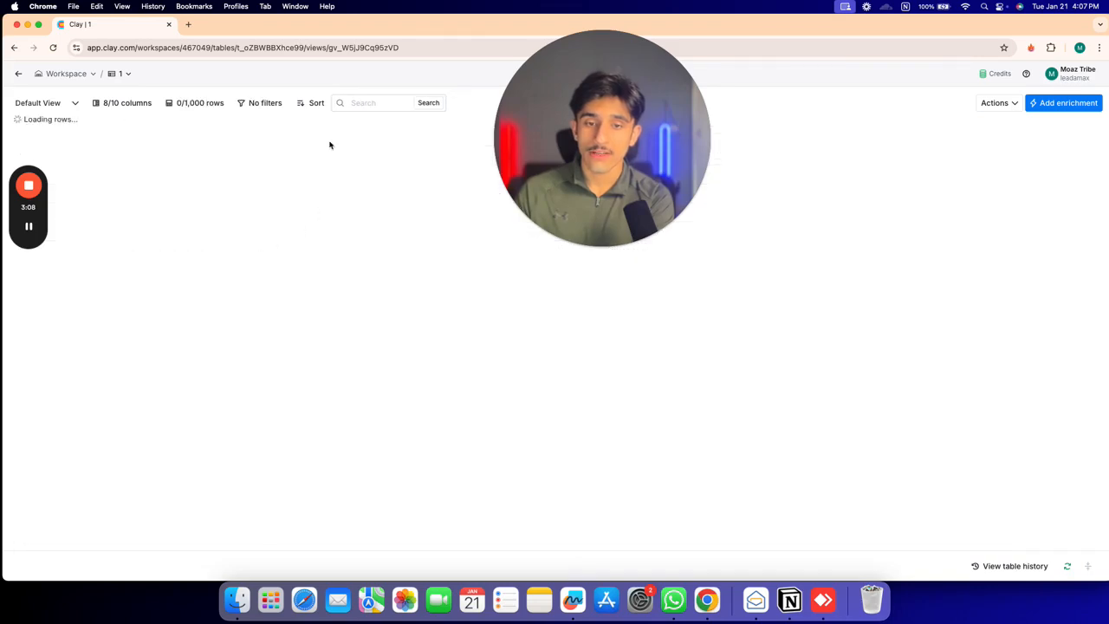
click(200, 111)
click(229, 224)
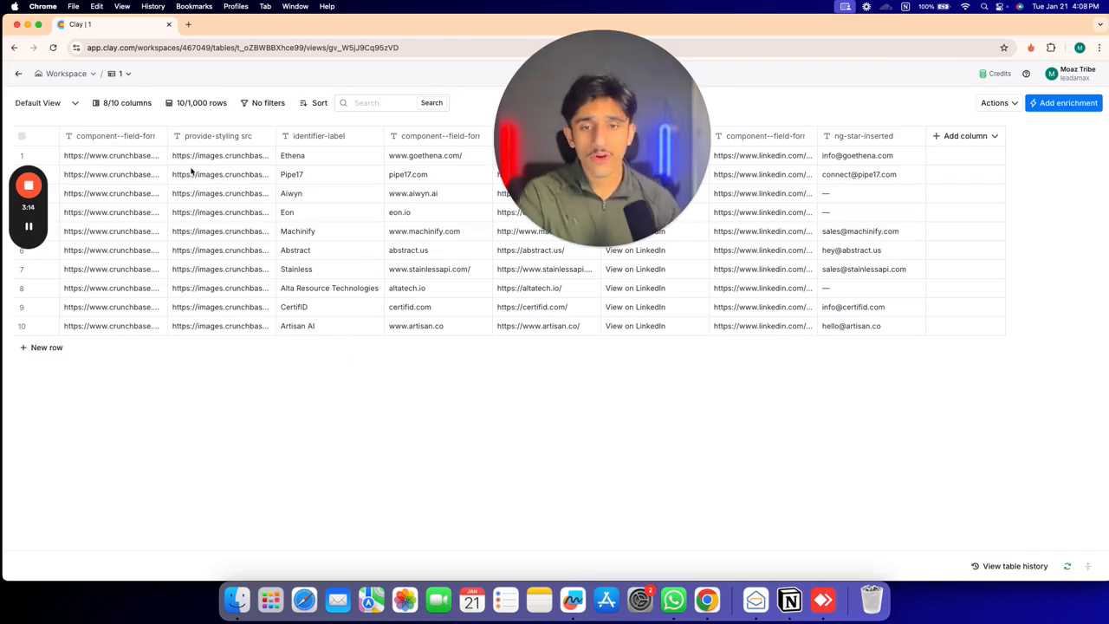
Delete the first column with the Crunchbase links and the provide-styling src column
click(131, 142)
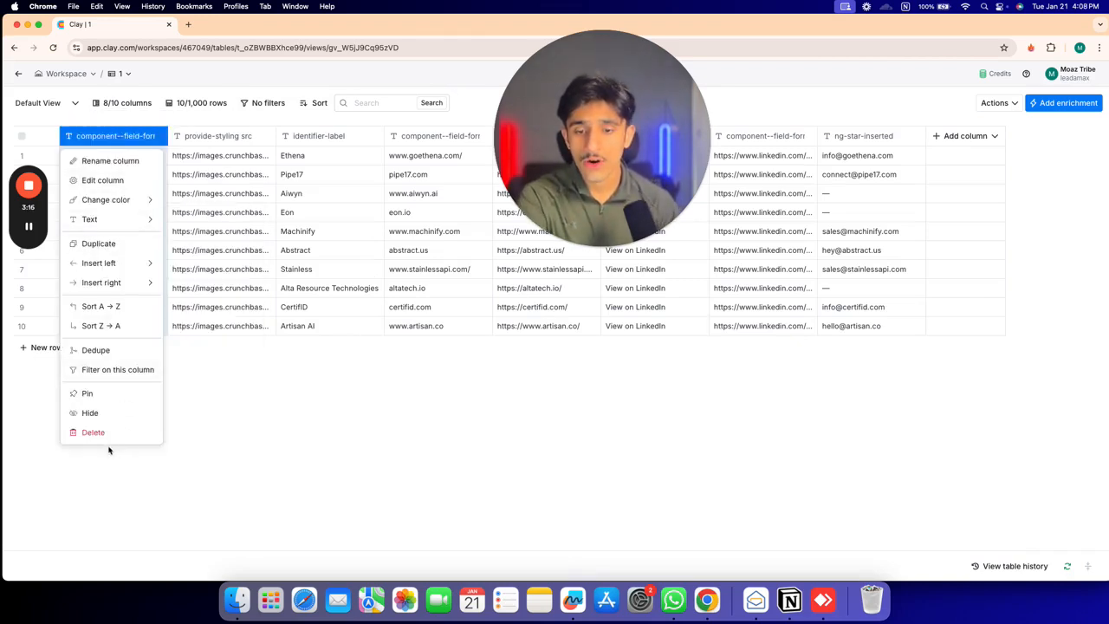
click(97, 431)
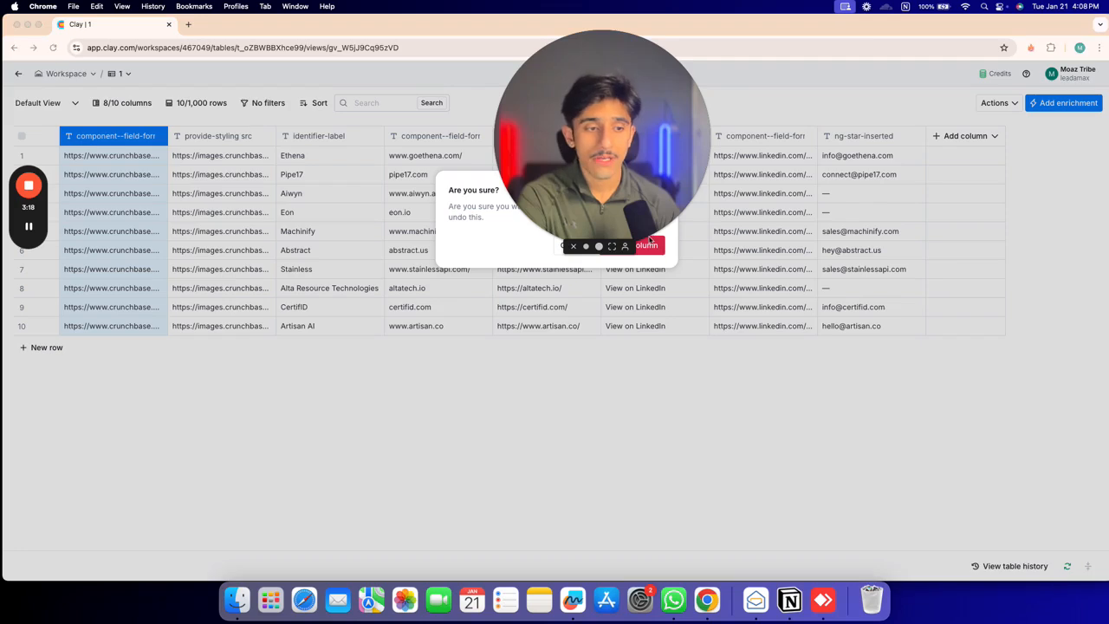
drag(652, 244, 907, 255)
click(882, 251)
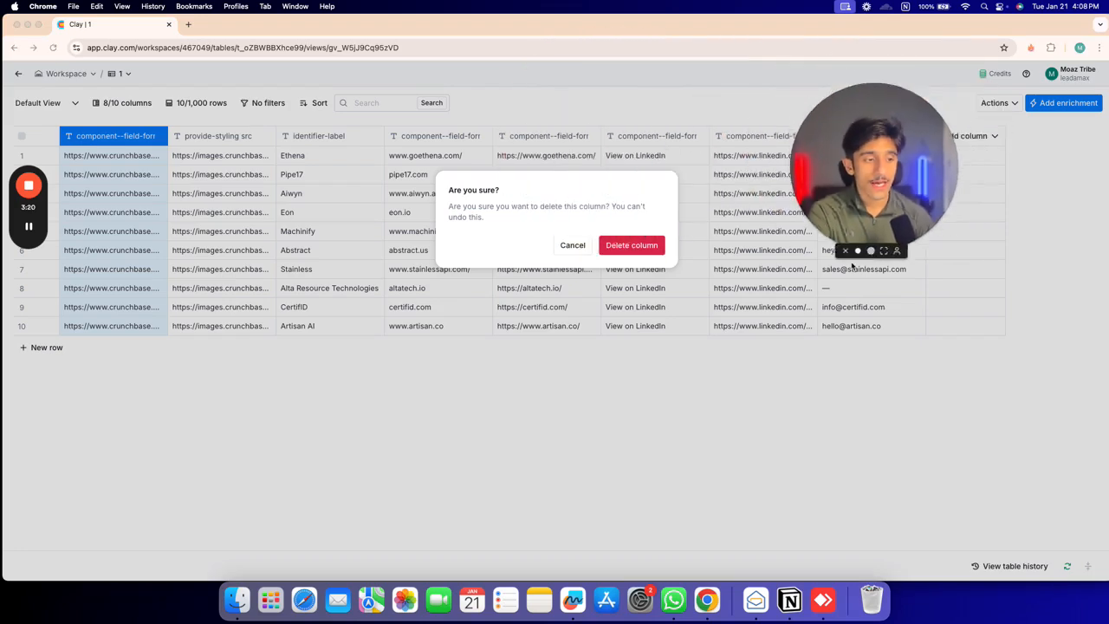
click(632, 245)
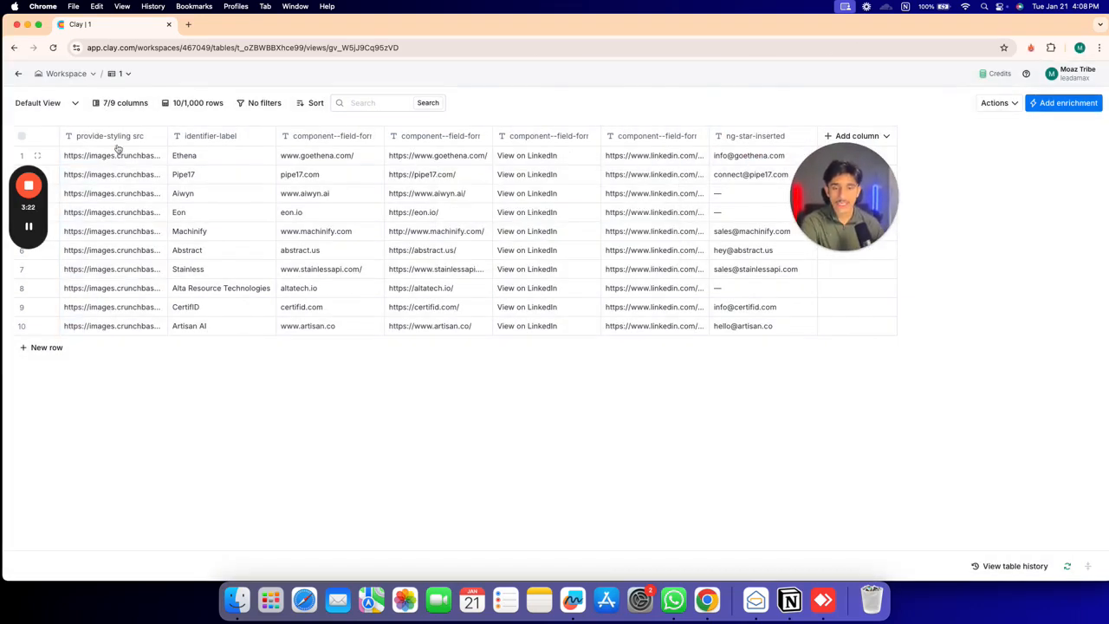
click(112, 136)
click(93, 432)
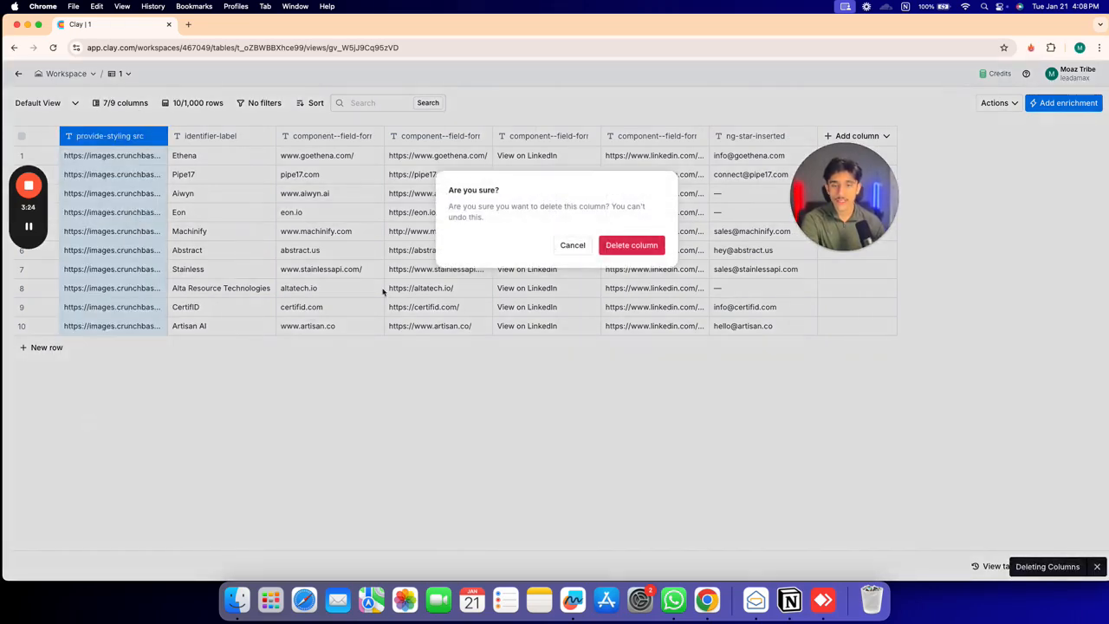
click(635, 247)
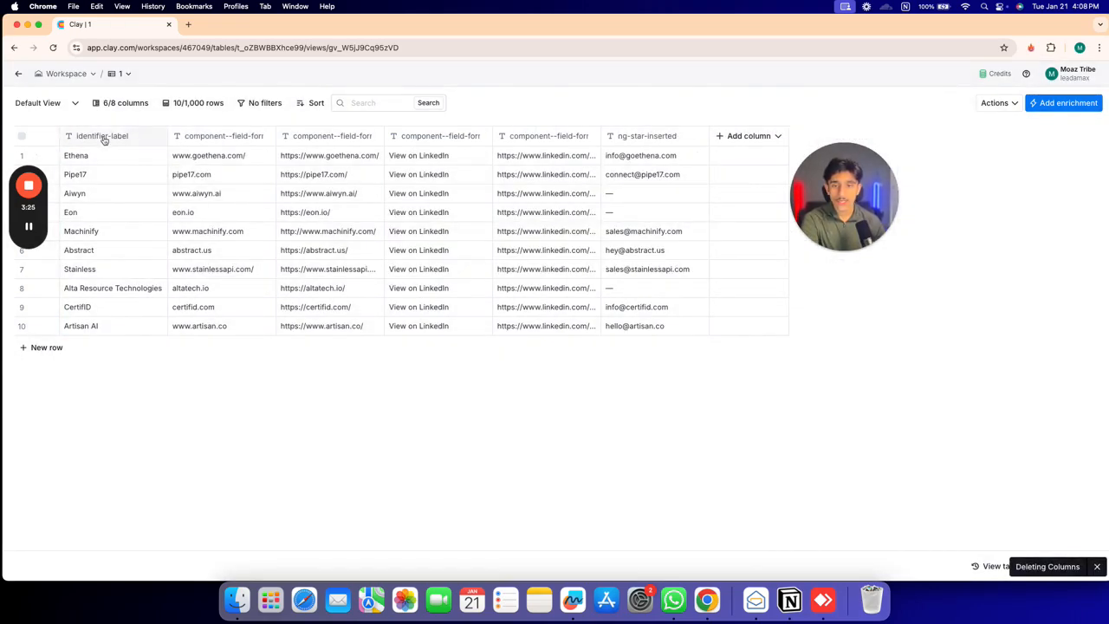
Delete the column with the website addresses lacking a protocol and the column with the View on LinkedIn text
click(227, 142)
click(205, 432)
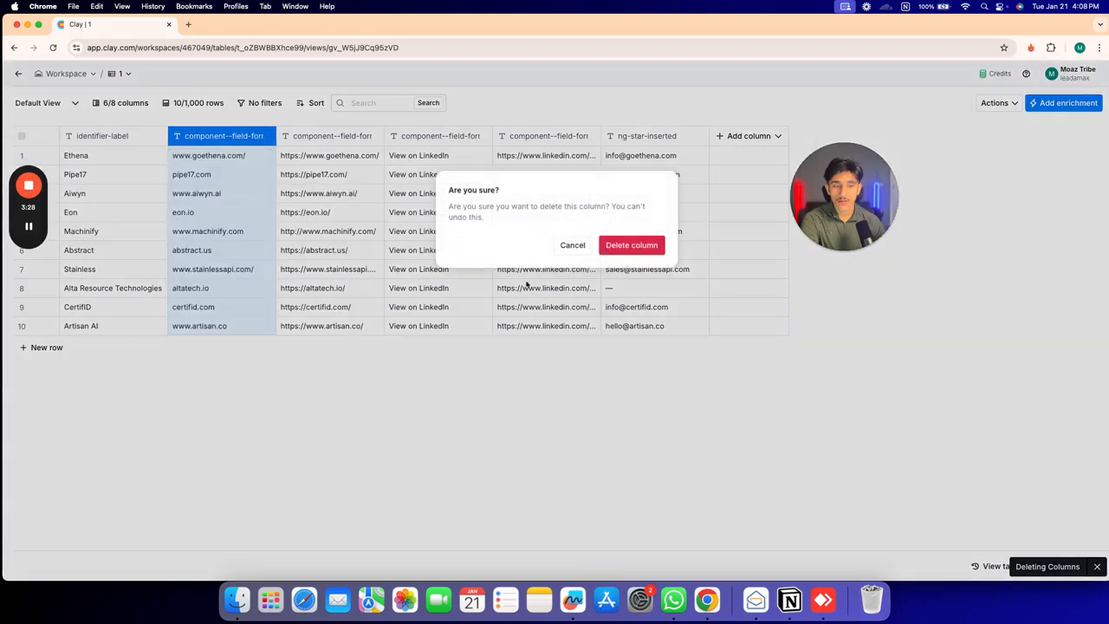
click(631, 245)
click(319, 135)
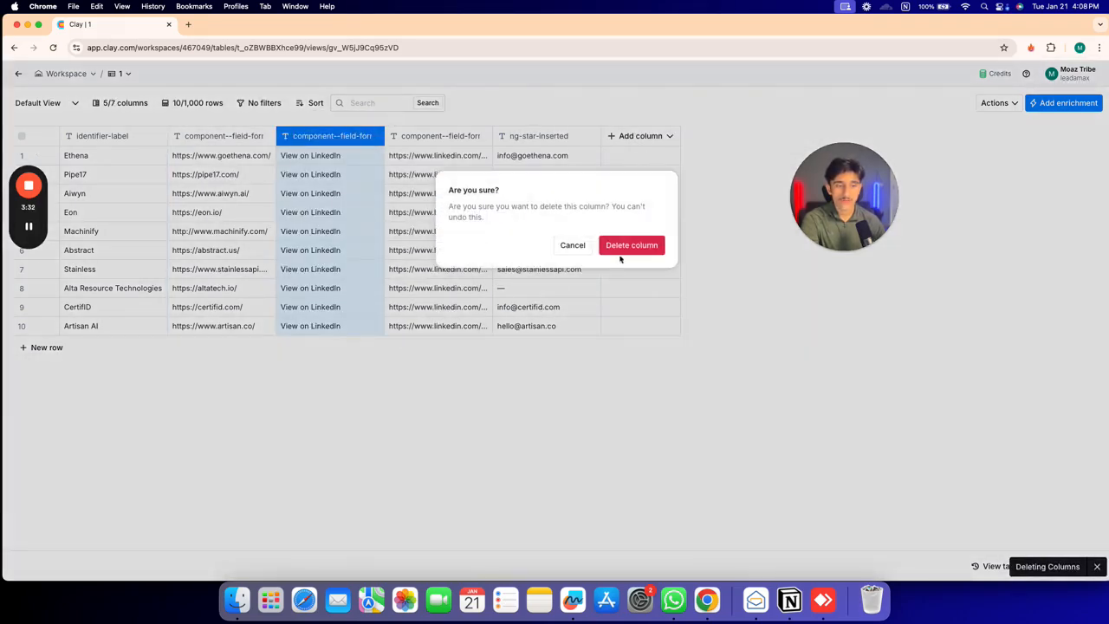
click(631, 246)
Delete the ng-star-inserted column with the contact e-mail addresses
click(424, 140)
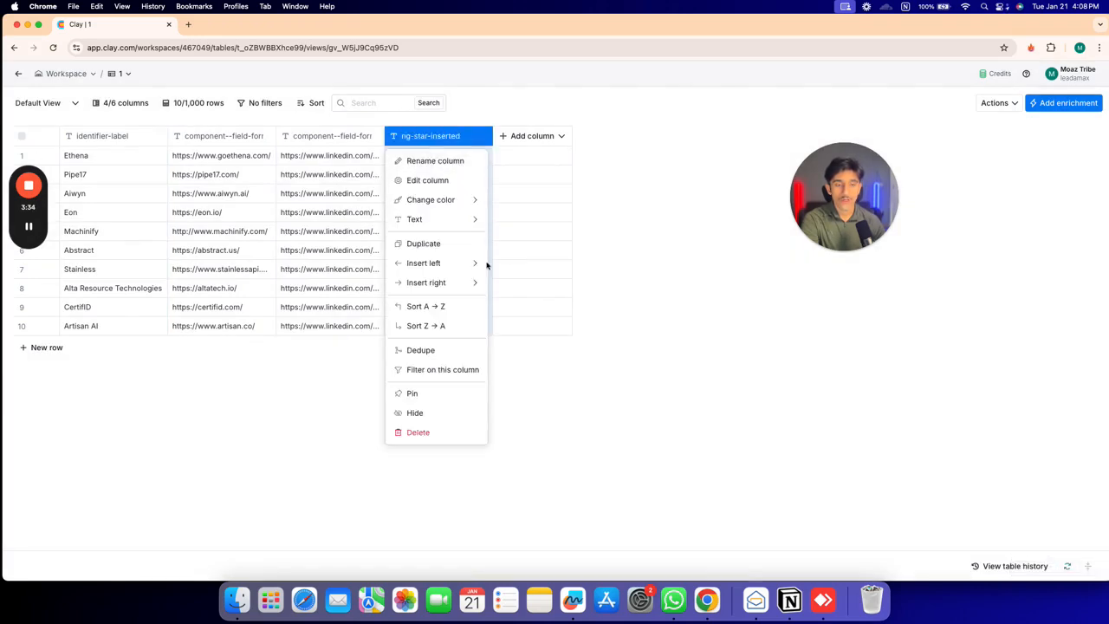
click(429, 431)
click(636, 251)
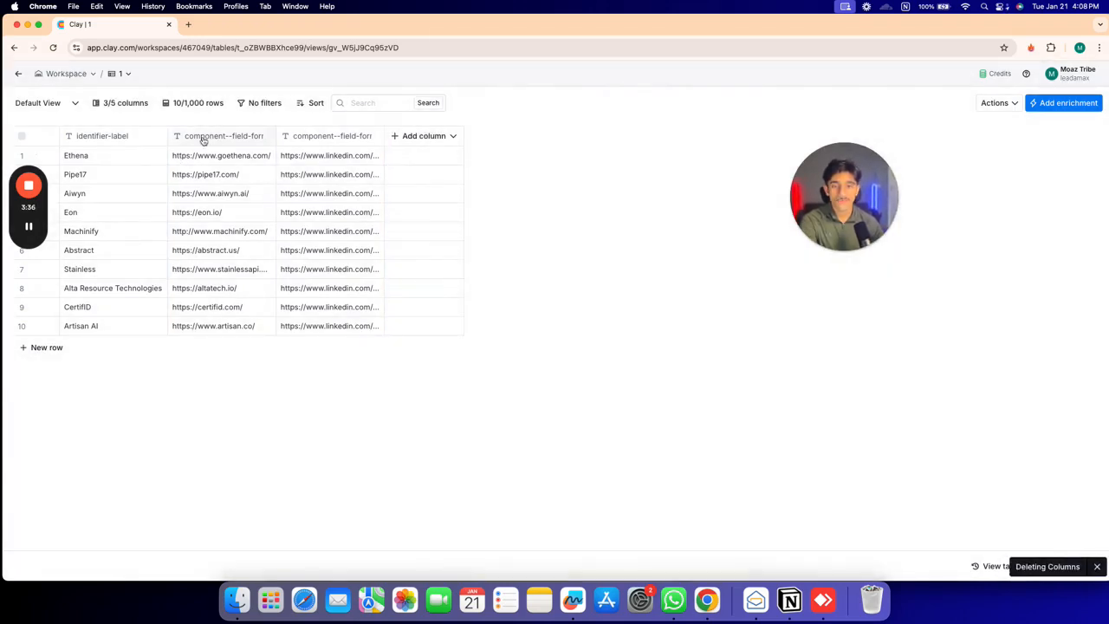
Rename the identifier-label column to Company Name
click(102, 135)
double_click(103, 135)
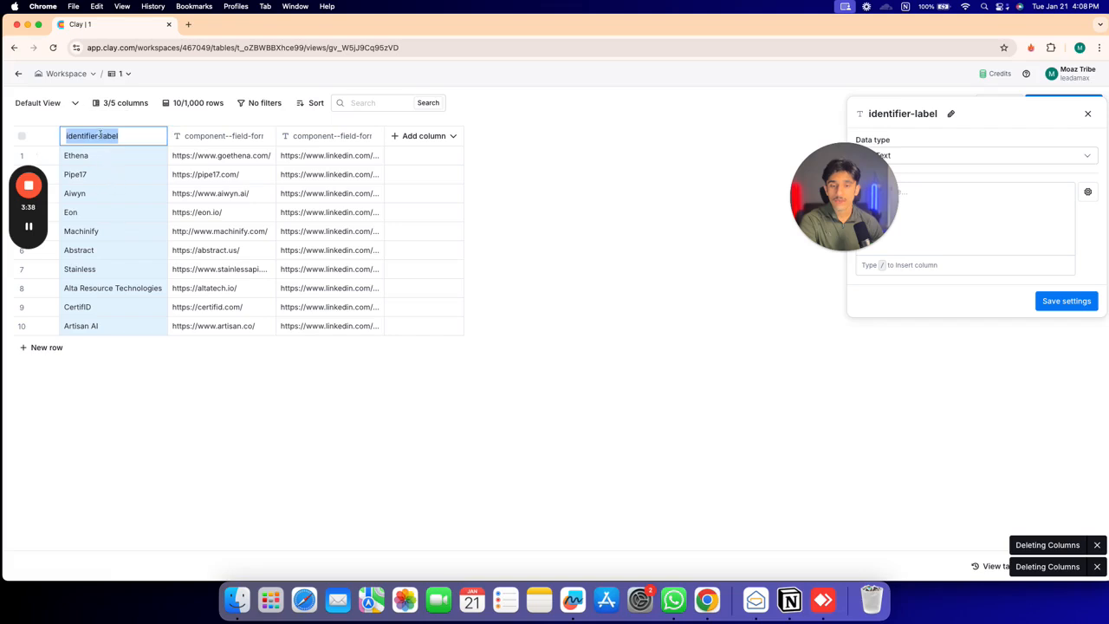
key(BackSpace)
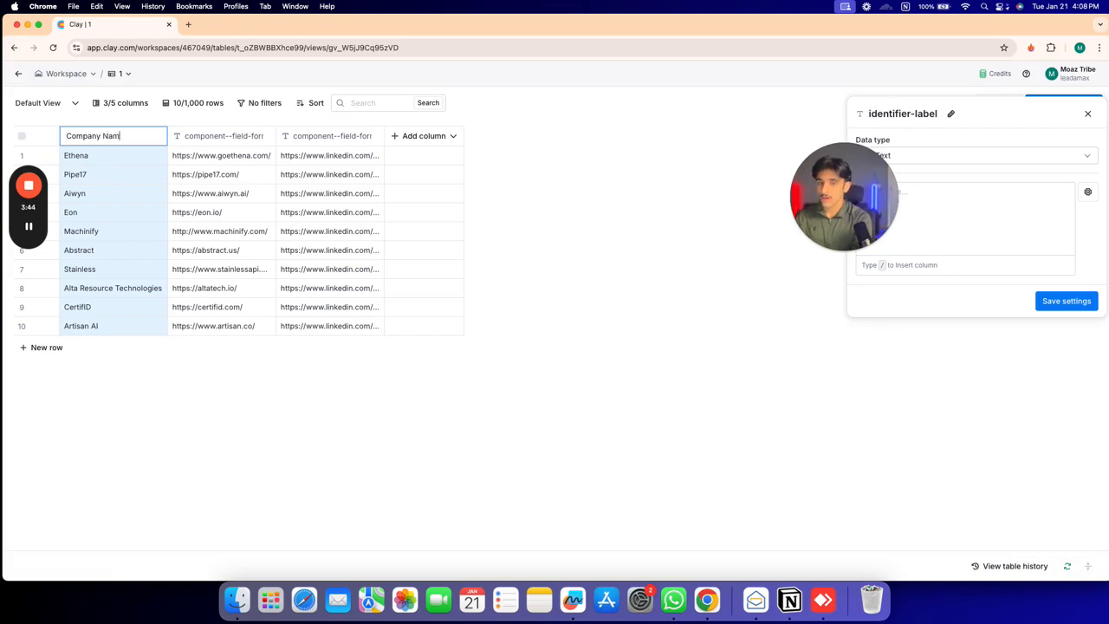
click(201, 156)
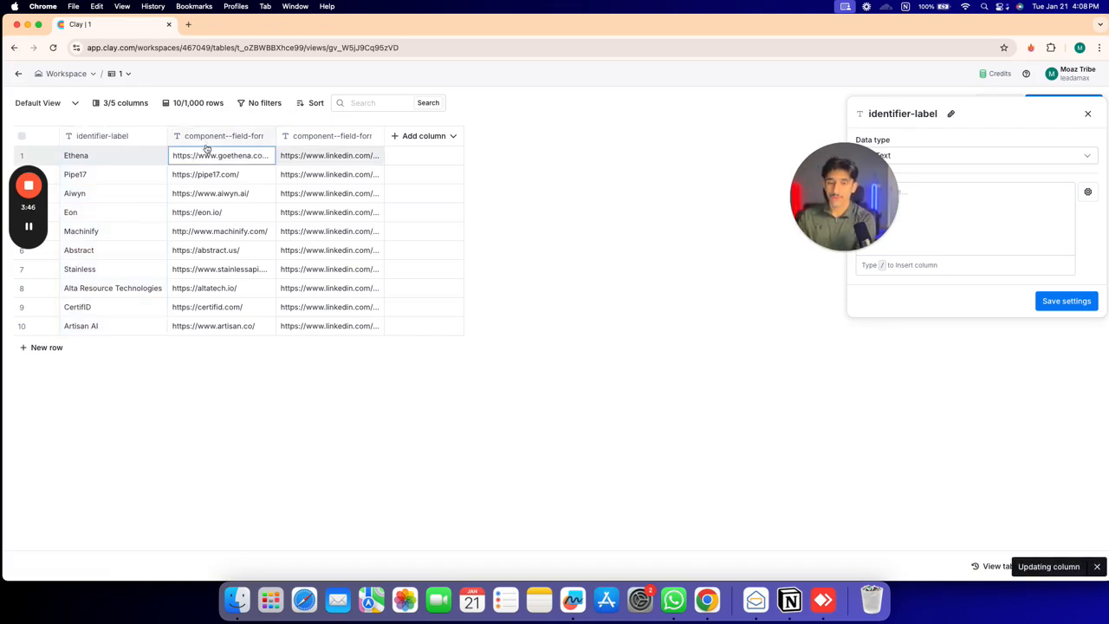
Rename the column with the company website addresses to Website
click(213, 141)
click(208, 160)
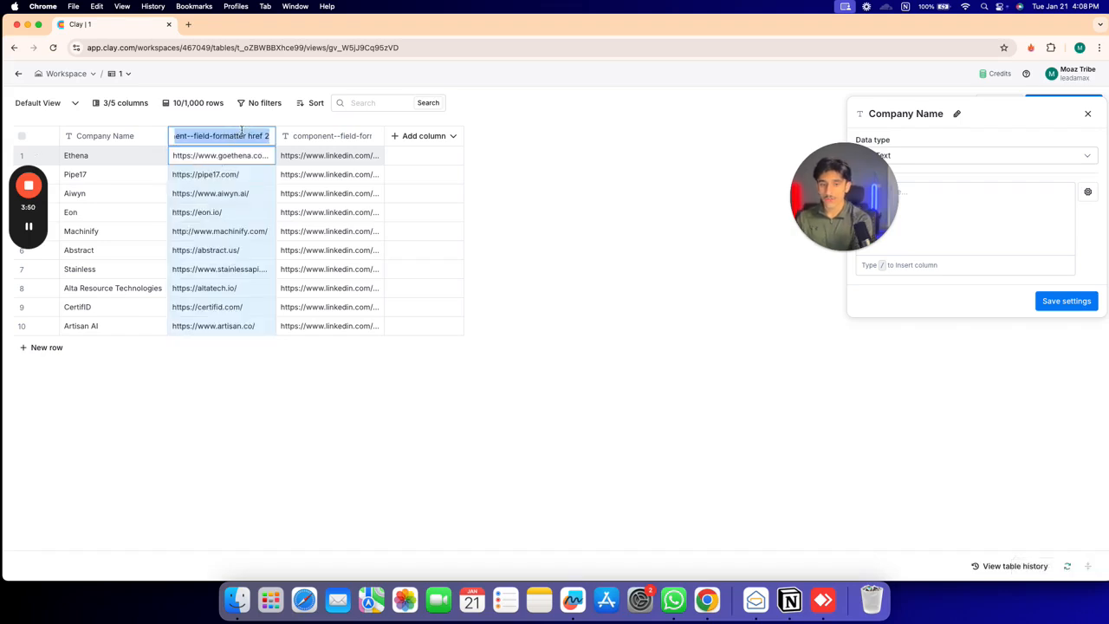
key(BackSpace)
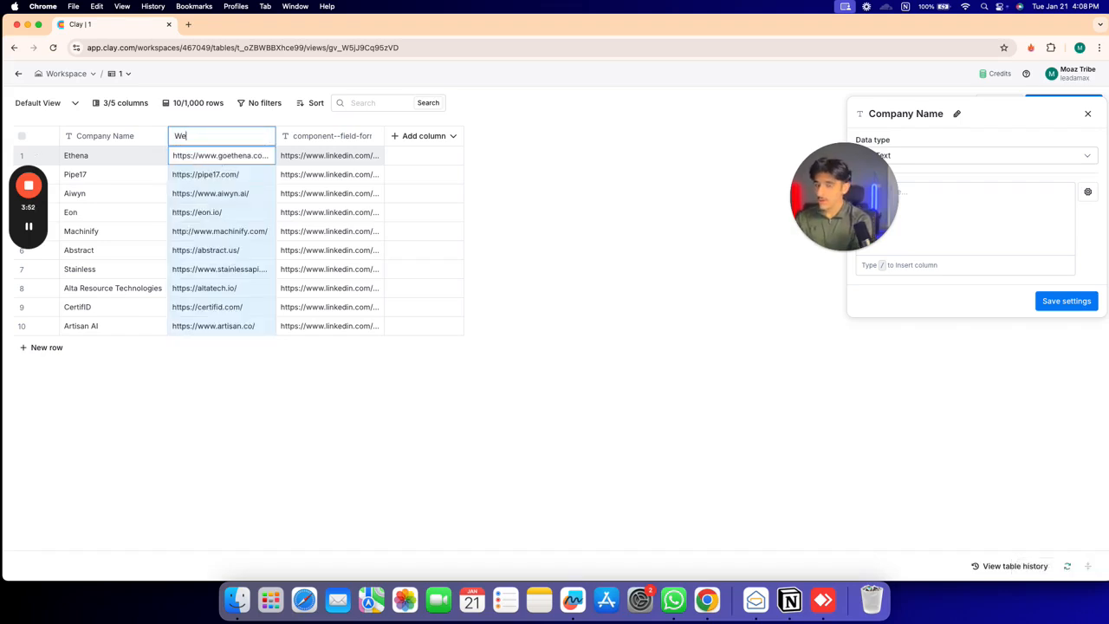
text(Websit)
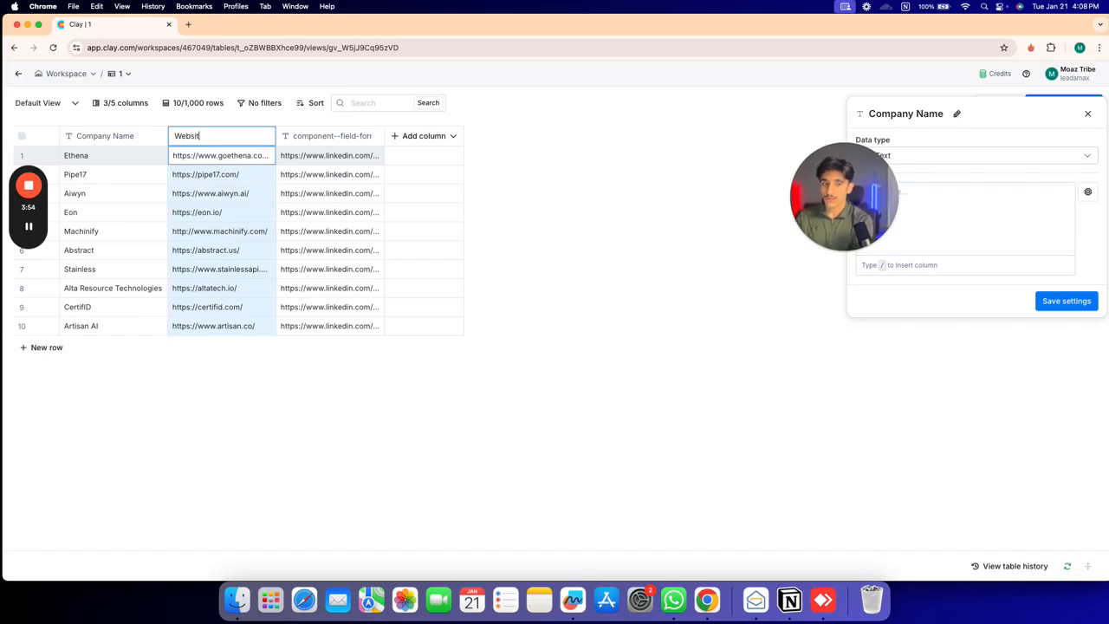
text(e)
key(Return)
click(282, 350)
Rename the column with the LinkedIn addresses to Linkedin Url and close the column settings
click(352, 140)
click(342, 160)
click(359, 132)
click(347, 156)
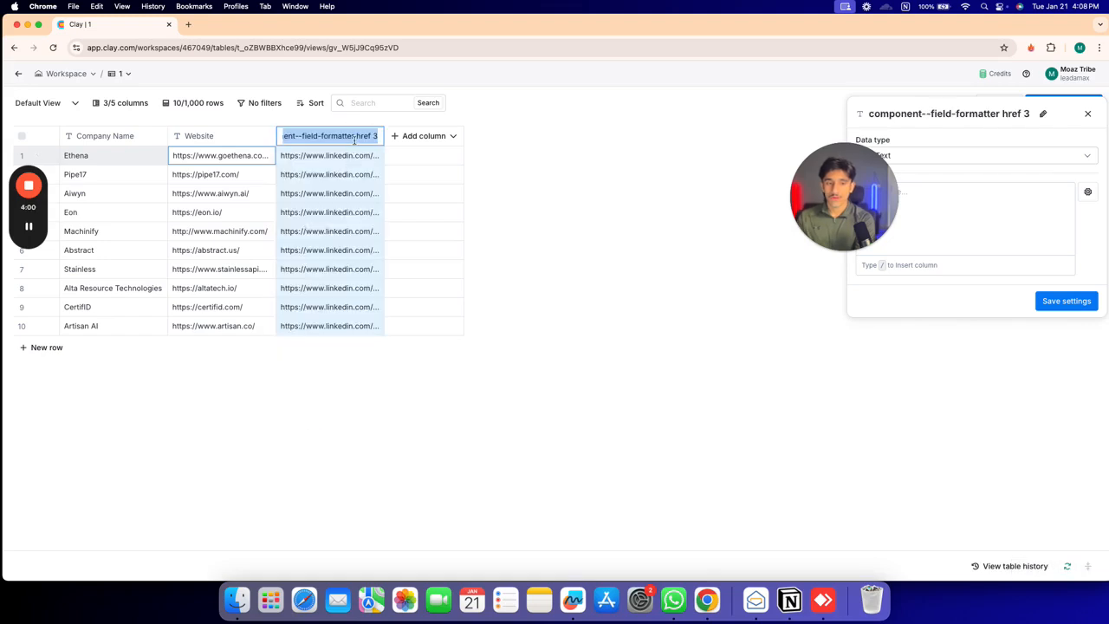
key(BackSpace)
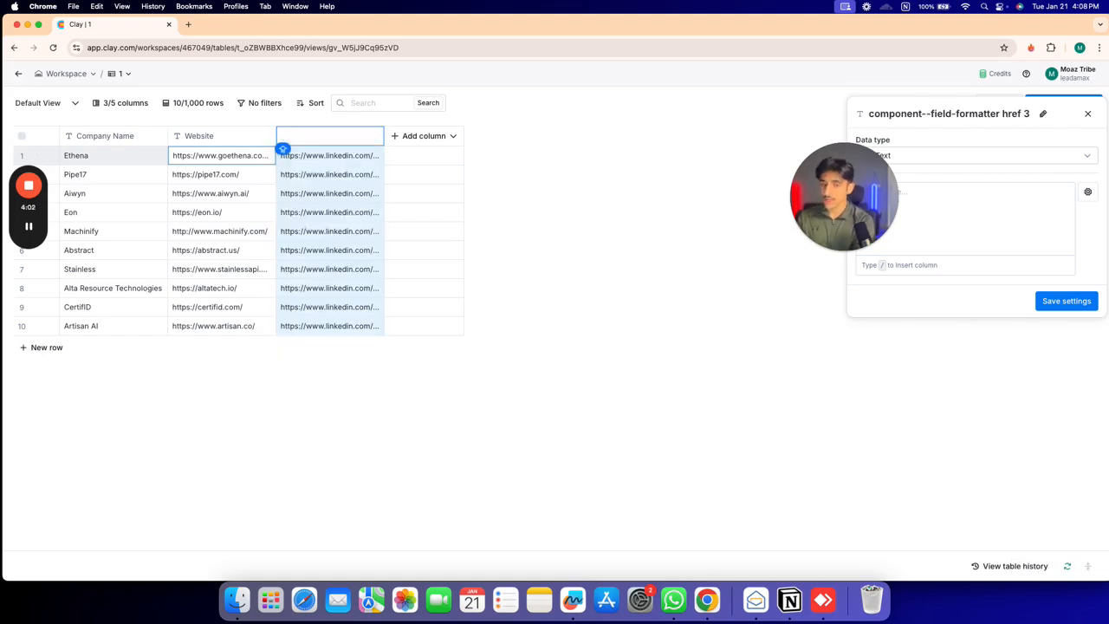
text(Linkedin Url)
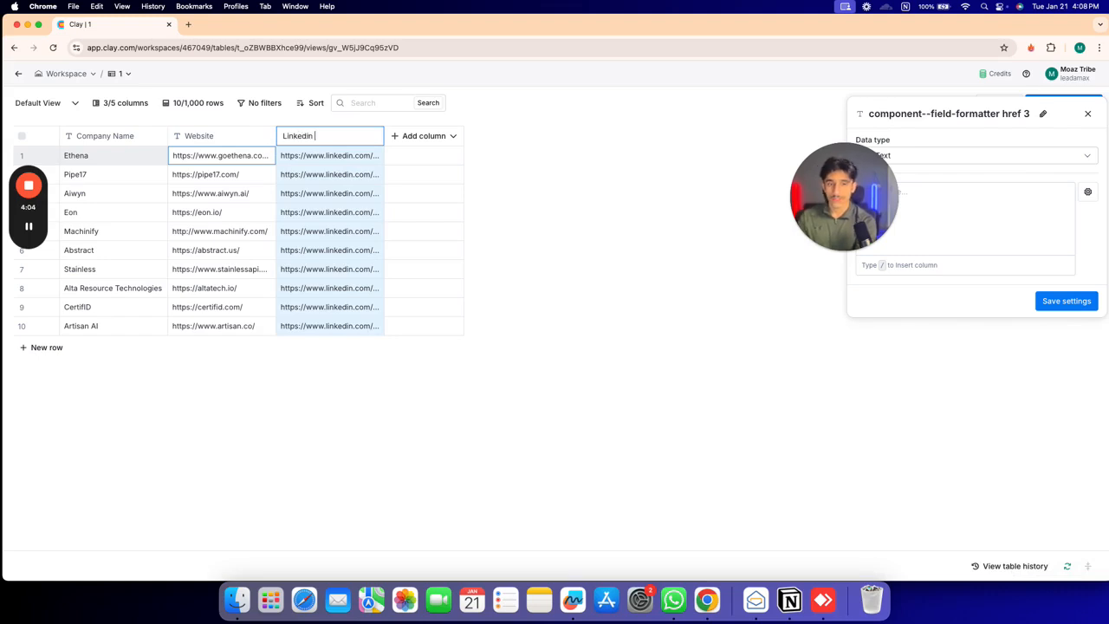
click(312, 440)
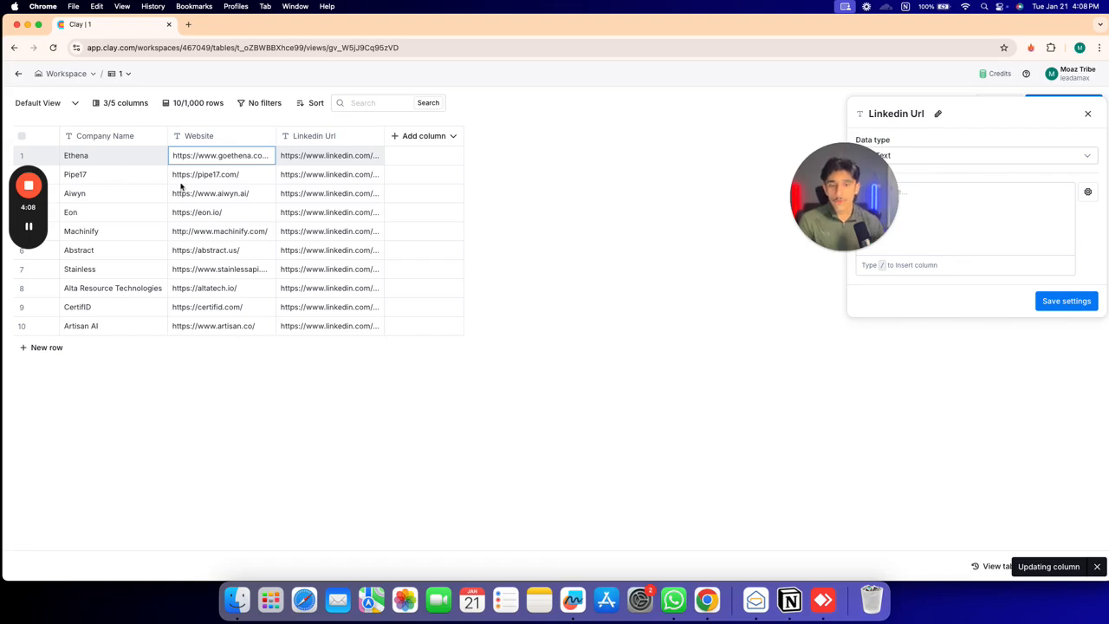
click(1088, 114)
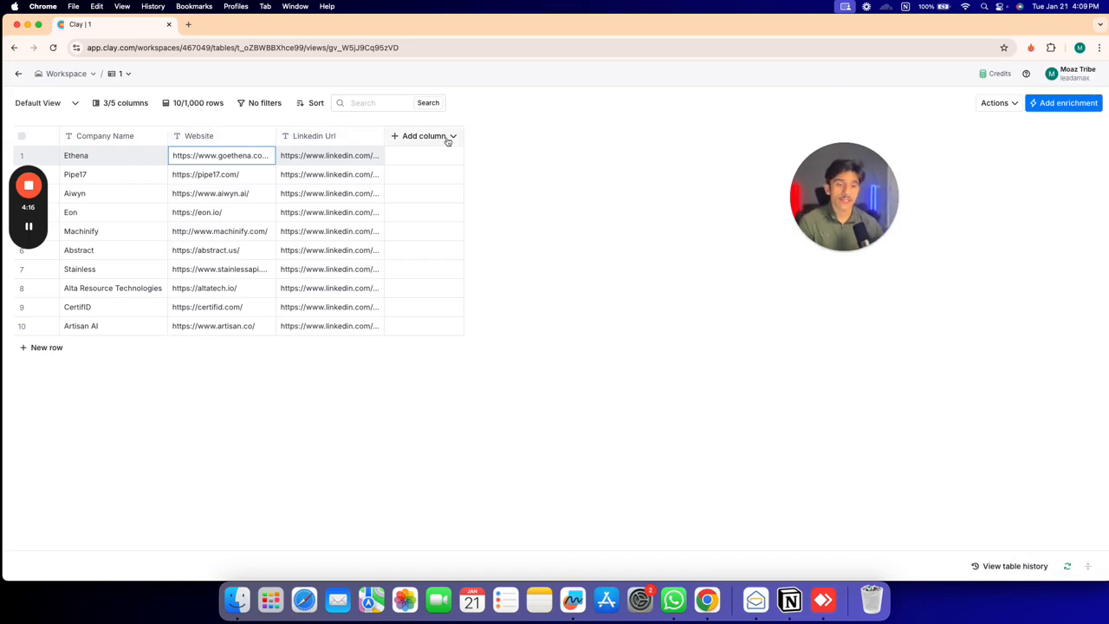
Search the enrichments for "find people" and add Find Contacts at Company with its results saved in this table
click(1064, 103)
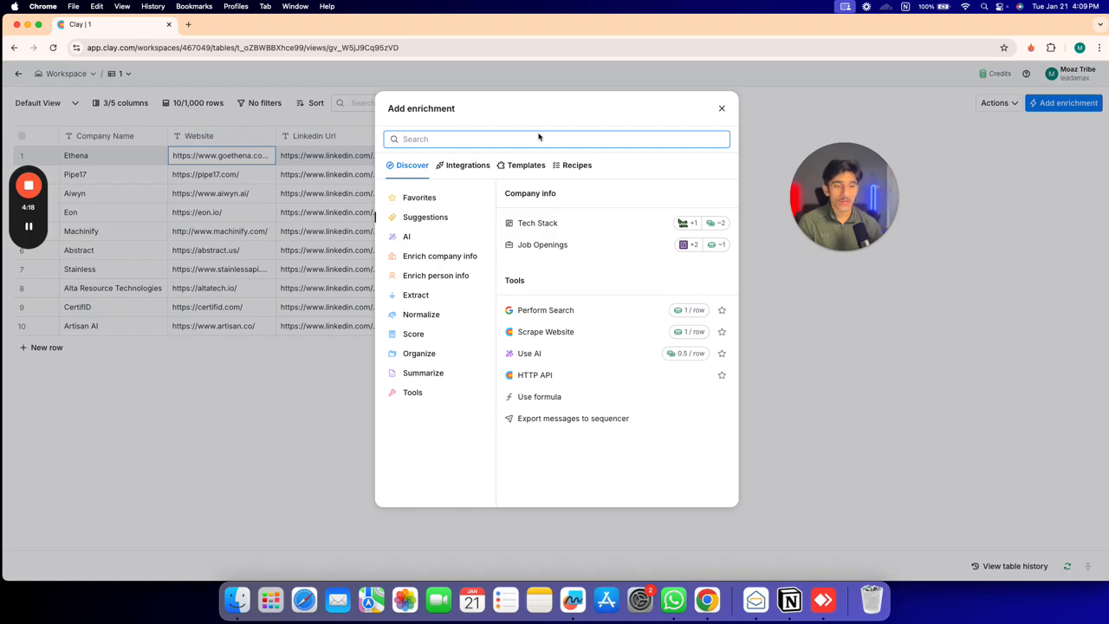
text(fi)
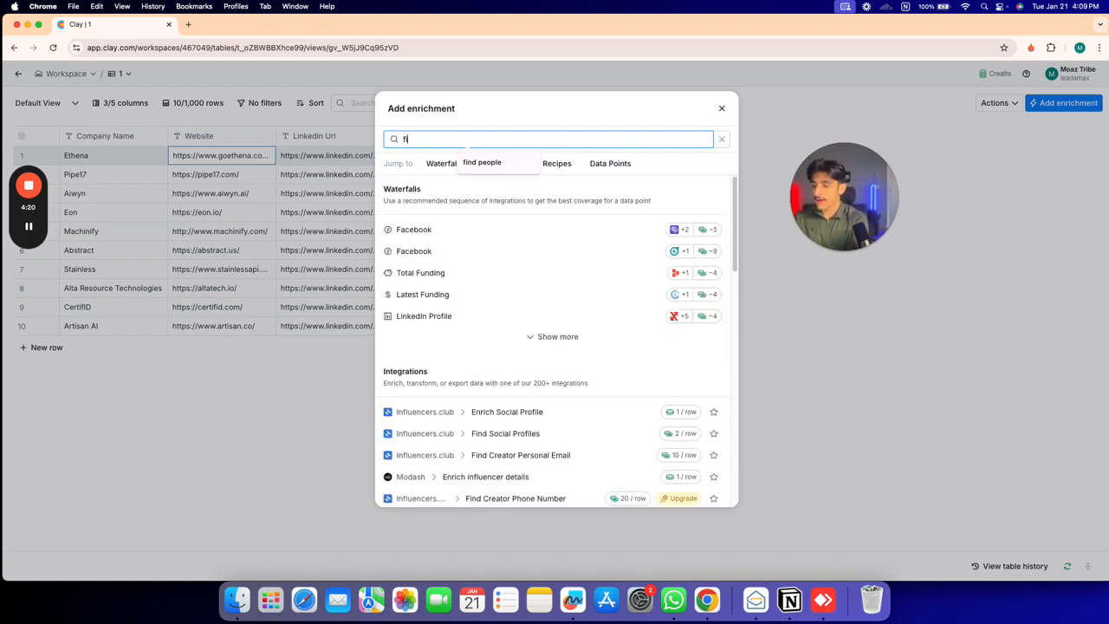
text(nd people)
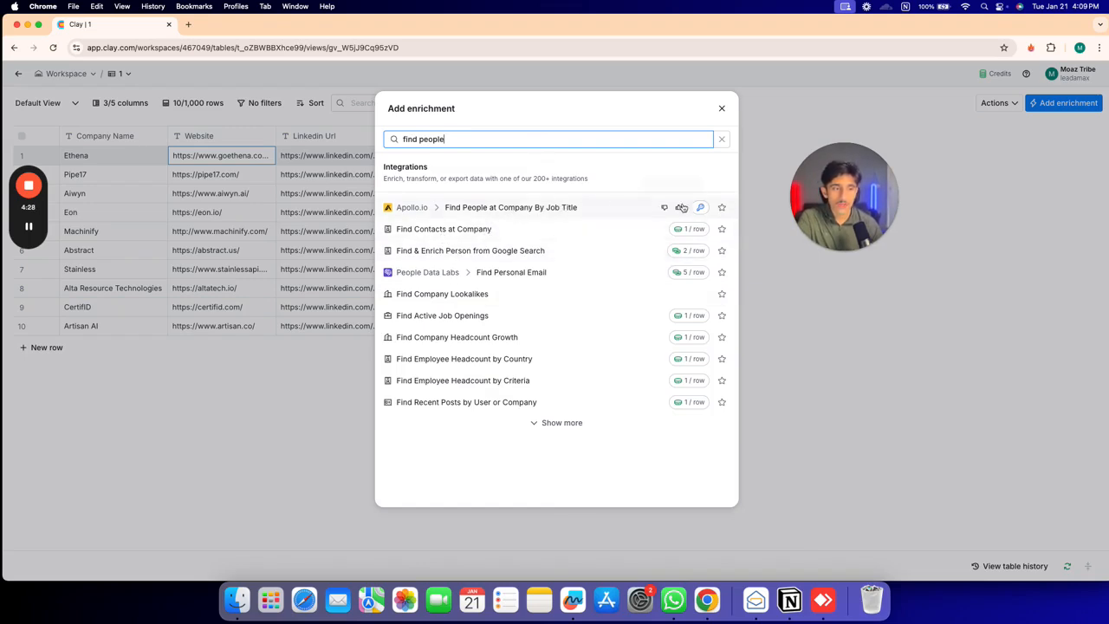
click(721, 229)
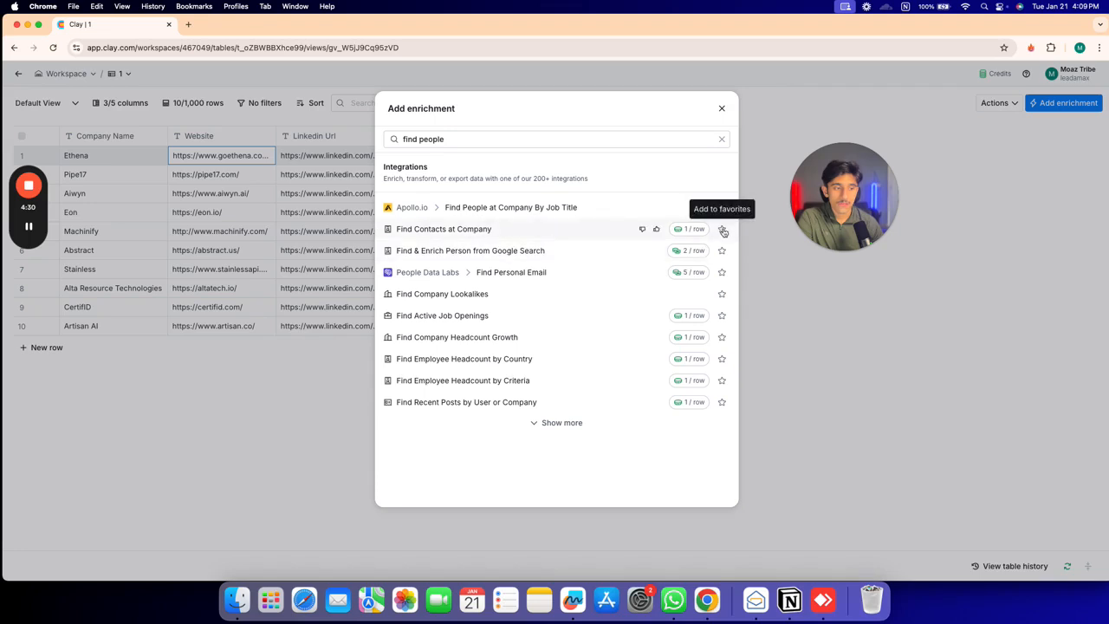
click(433, 236)
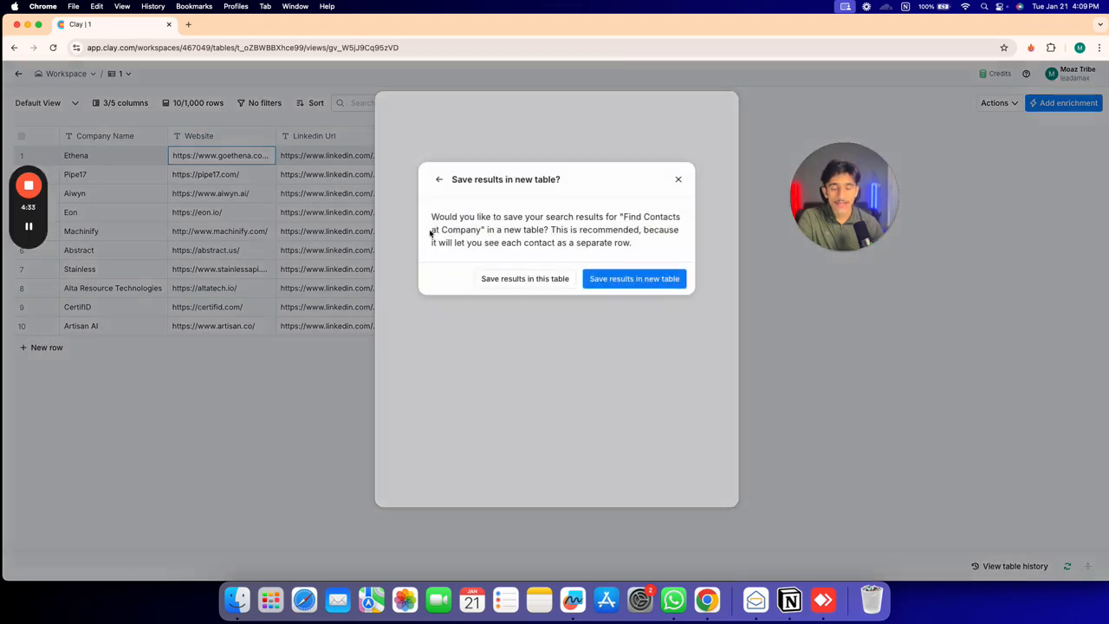
click(525, 279)
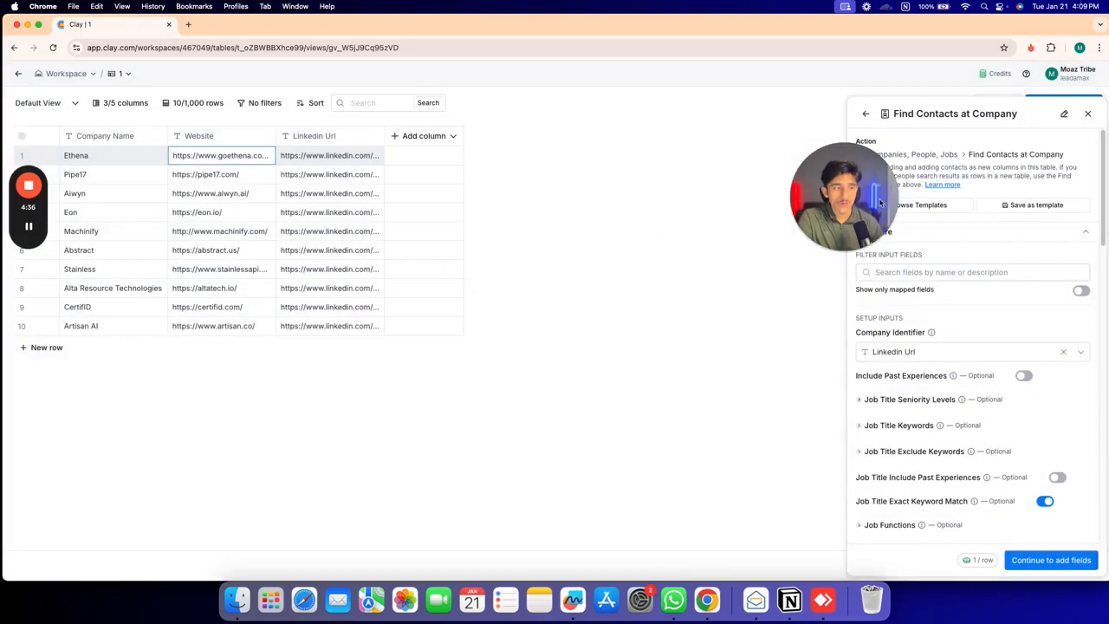
Use Linkedin Url as the company identifier, leave the optional filters unset, and save and run the contact enrichment on the rows
click(947, 349)
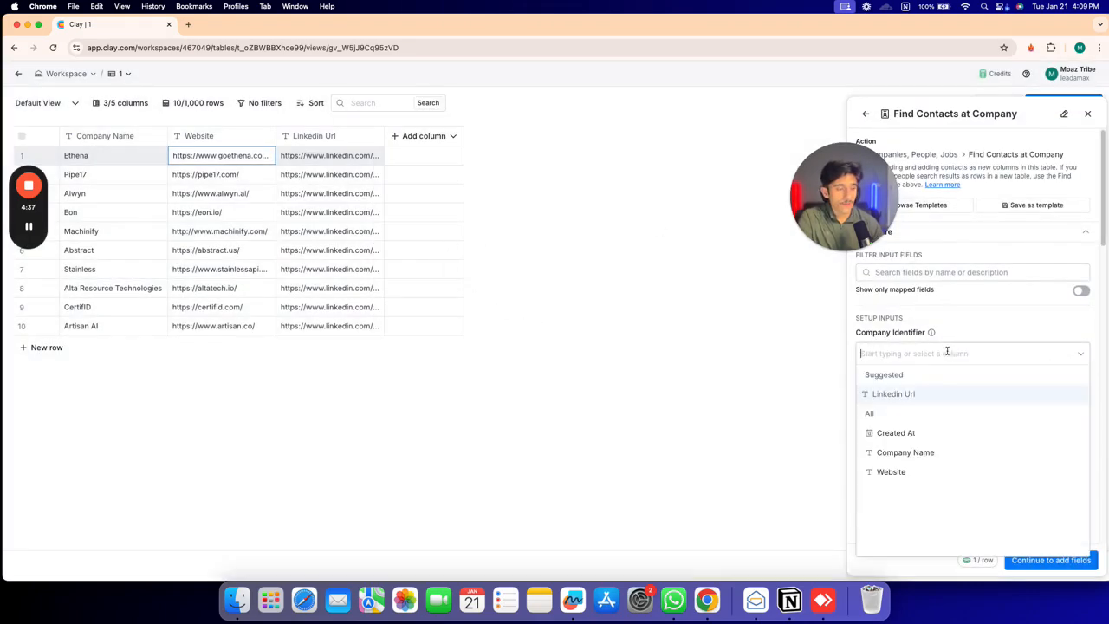
click(910, 396)
scroll(986, 394, down, 3)
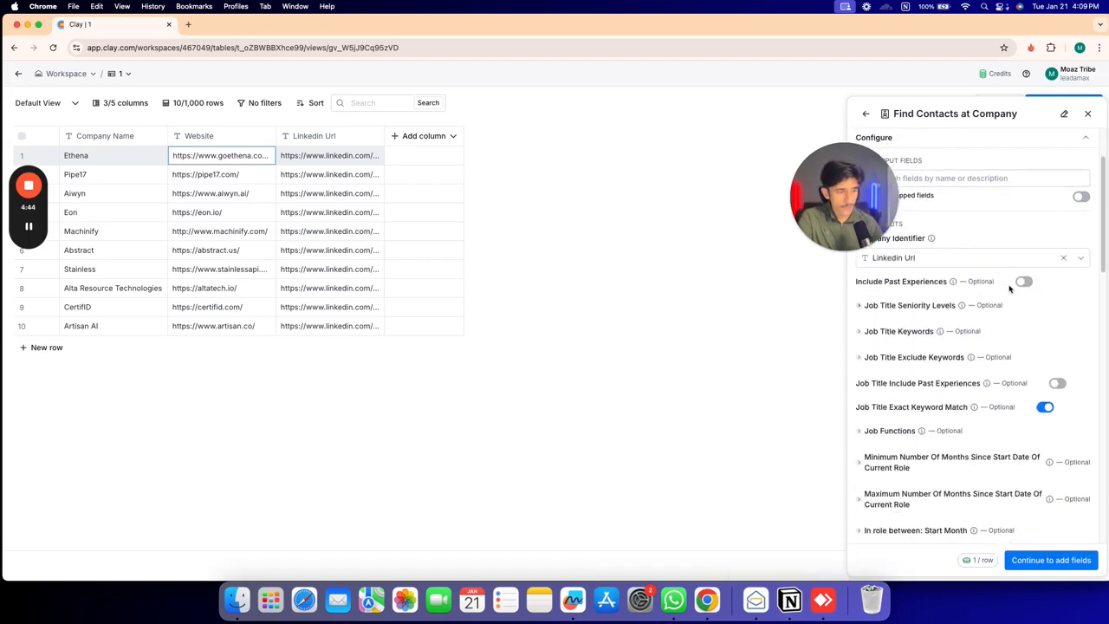
scroll(1027, 302, down, 3)
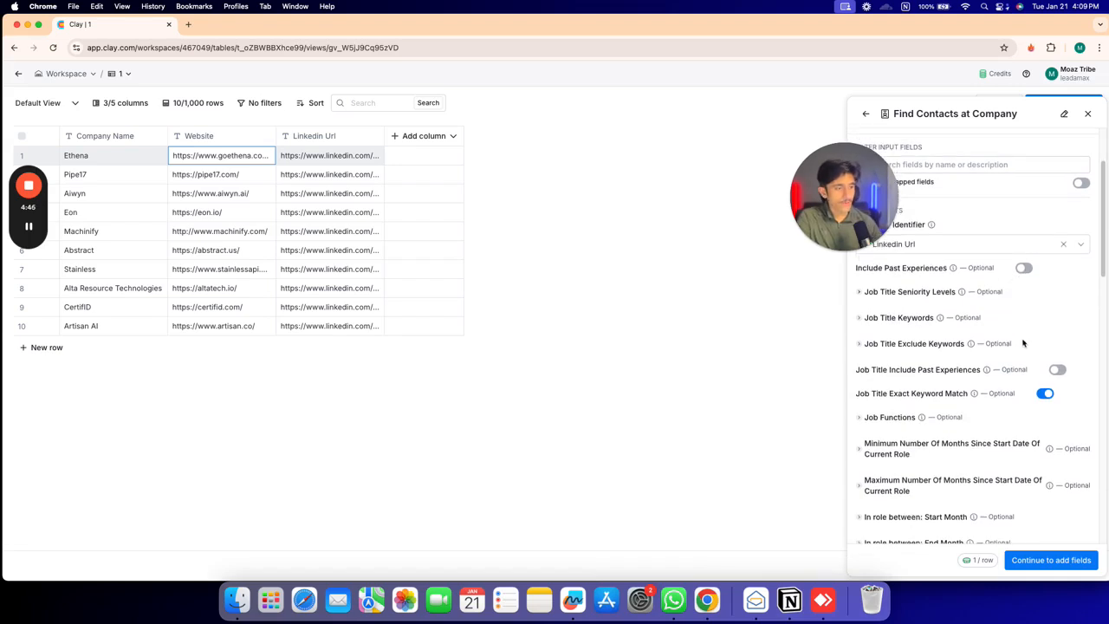
scroll(1021, 362, down, 10)
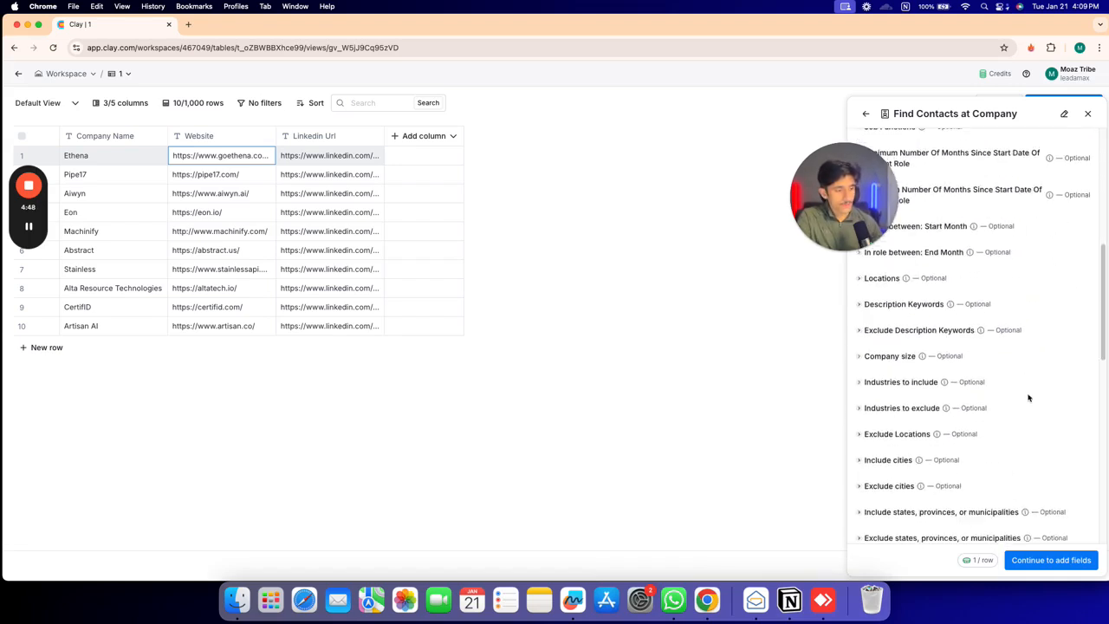
click(1075, 560)
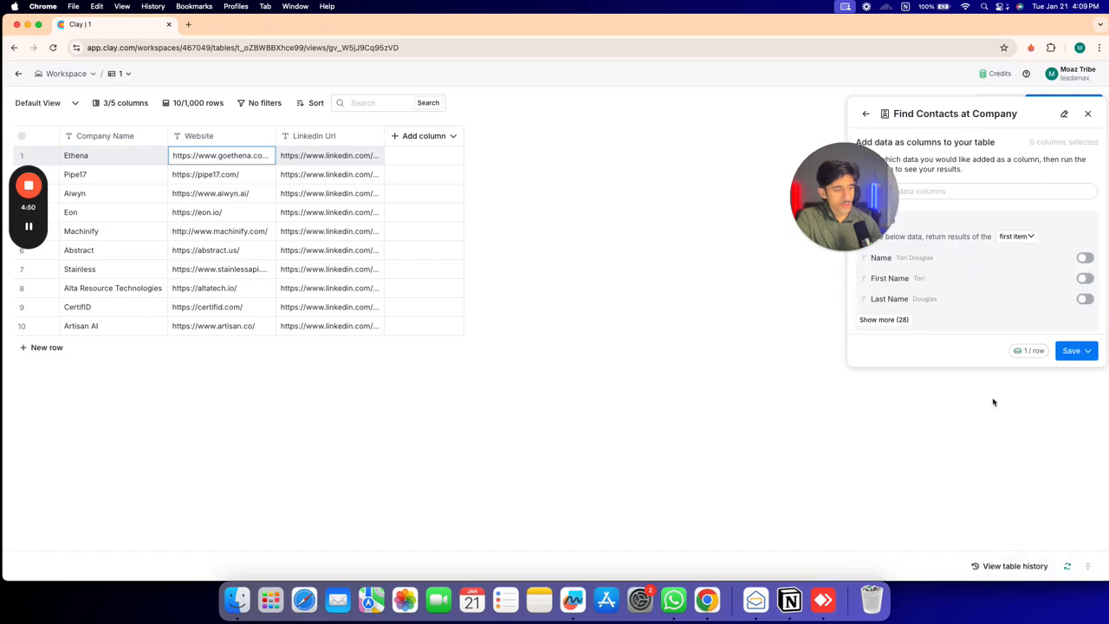
click(1071, 350)
click(1036, 381)
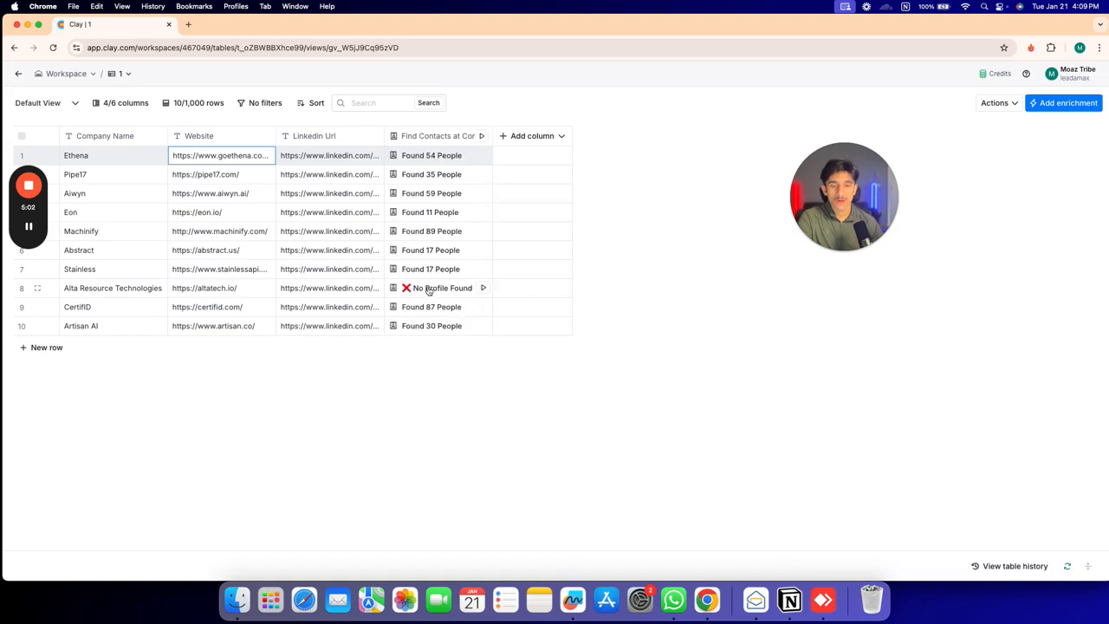
Examine the contact search result for Alta Resource Technologies and the available cell and column options
click(484, 290)
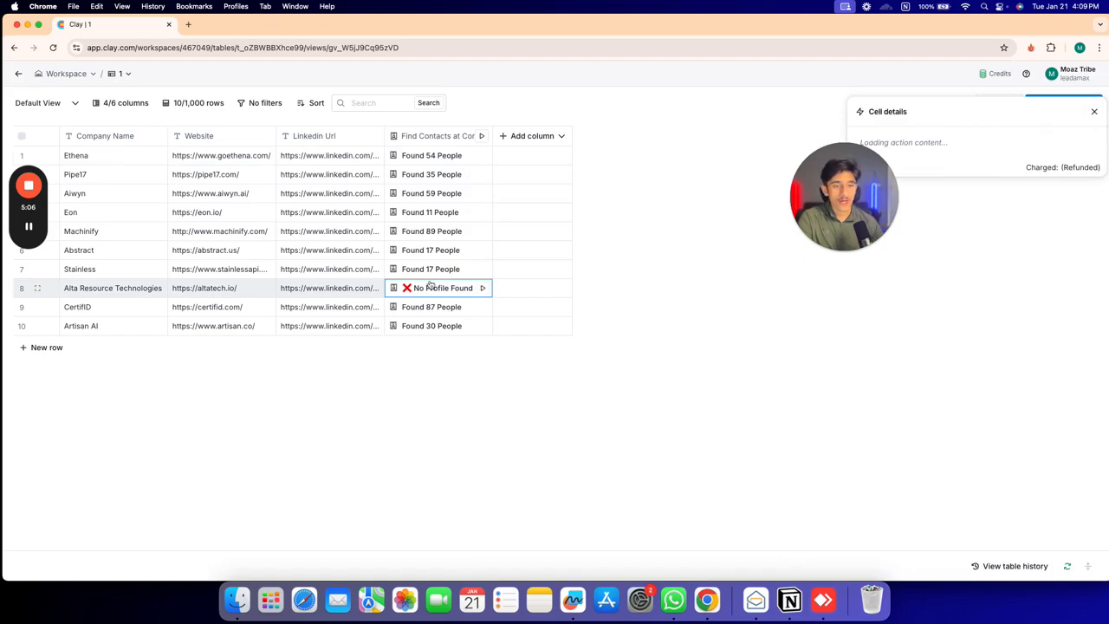
click(452, 139)
click(551, 208)
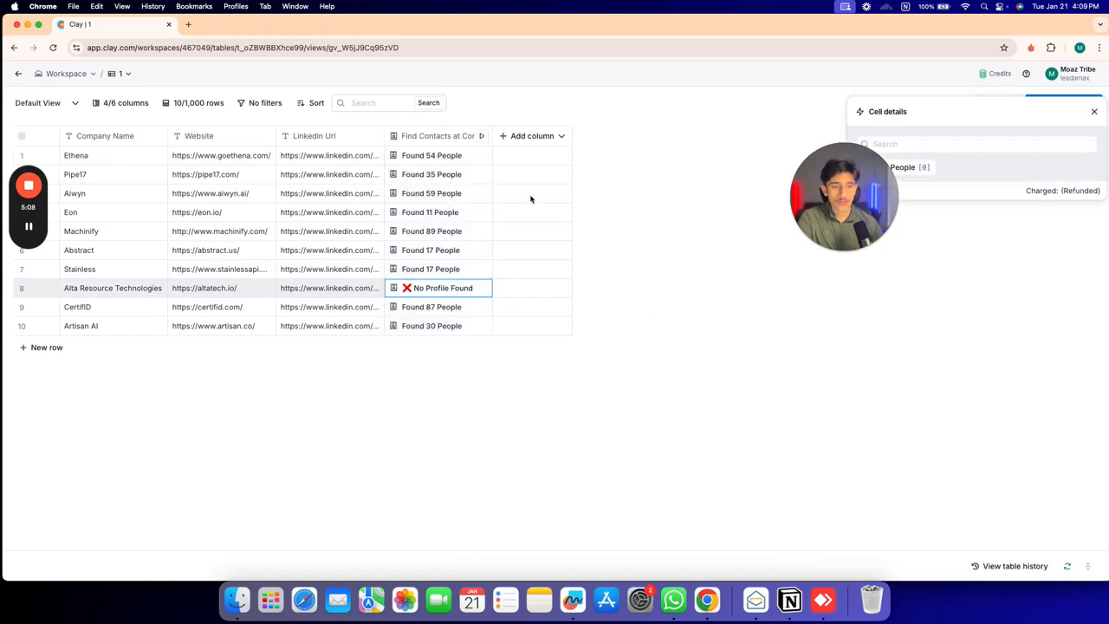
click(518, 135)
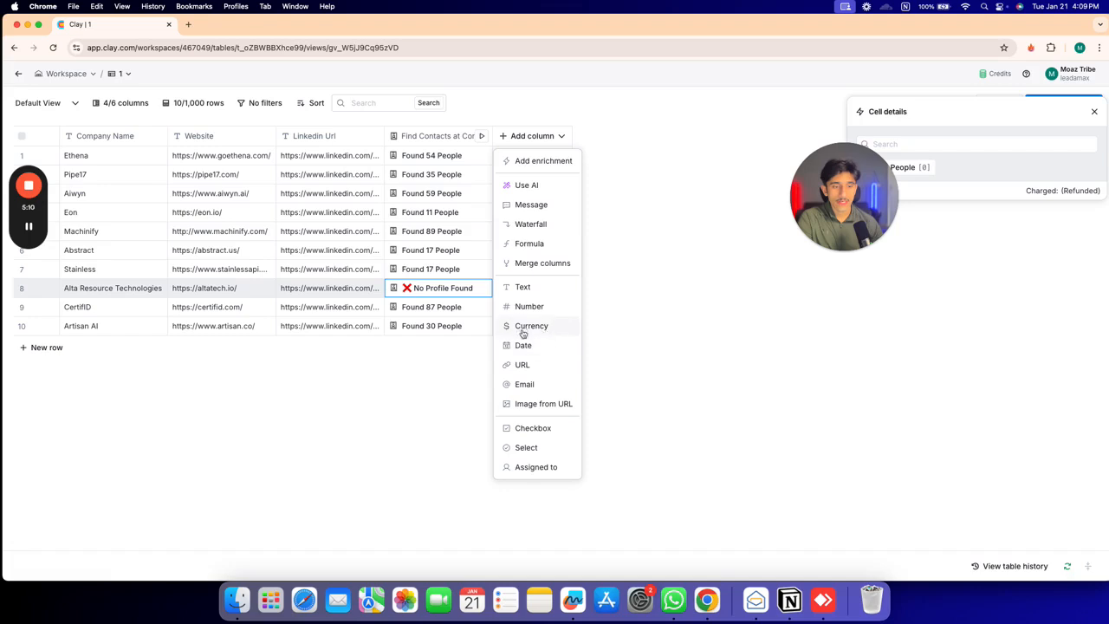
click(413, 290)
right_click(410, 289)
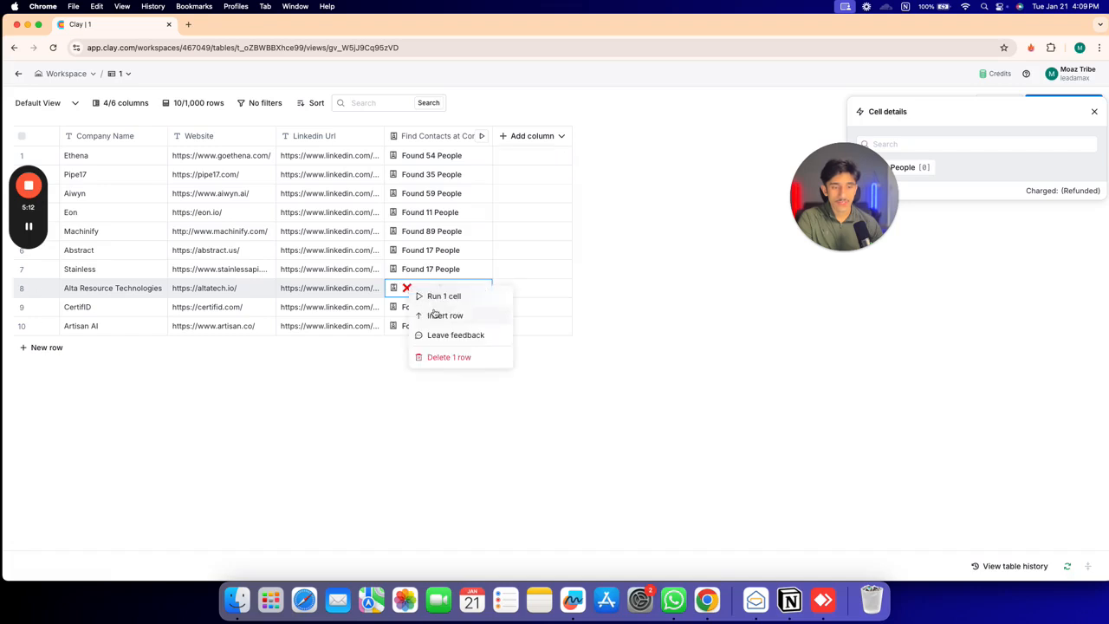
click(454, 139)
mouse_move(439, 201)
click(552, 176)
click(315, 289)
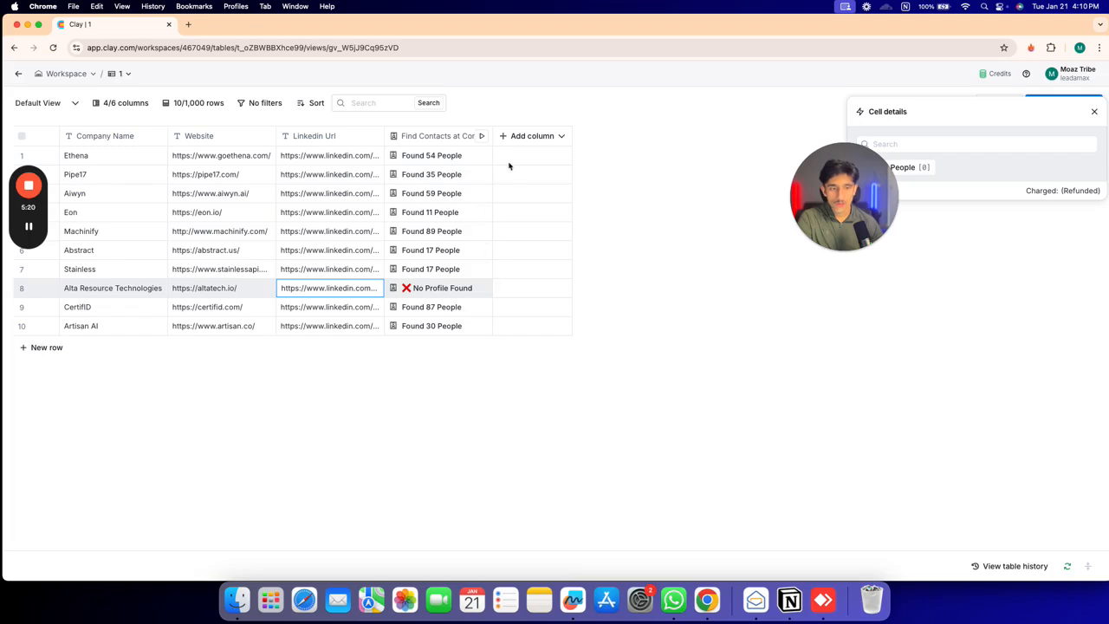
click(537, 138)
click(612, 139)
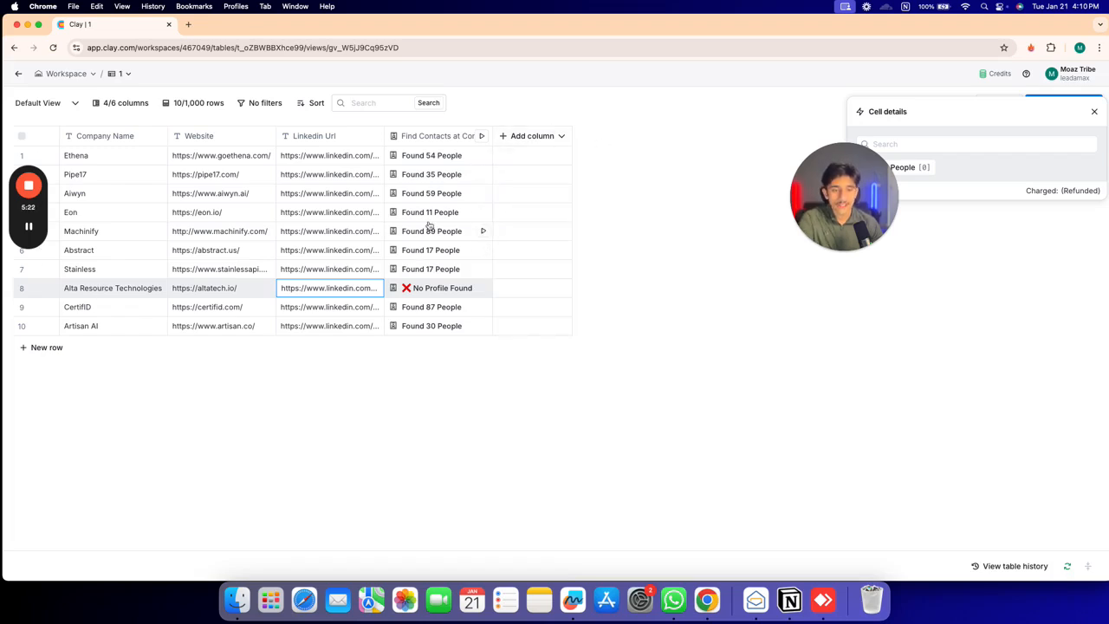
Inspect the contacts found for Ethena by expanding the details of the first two people
click(447, 155)
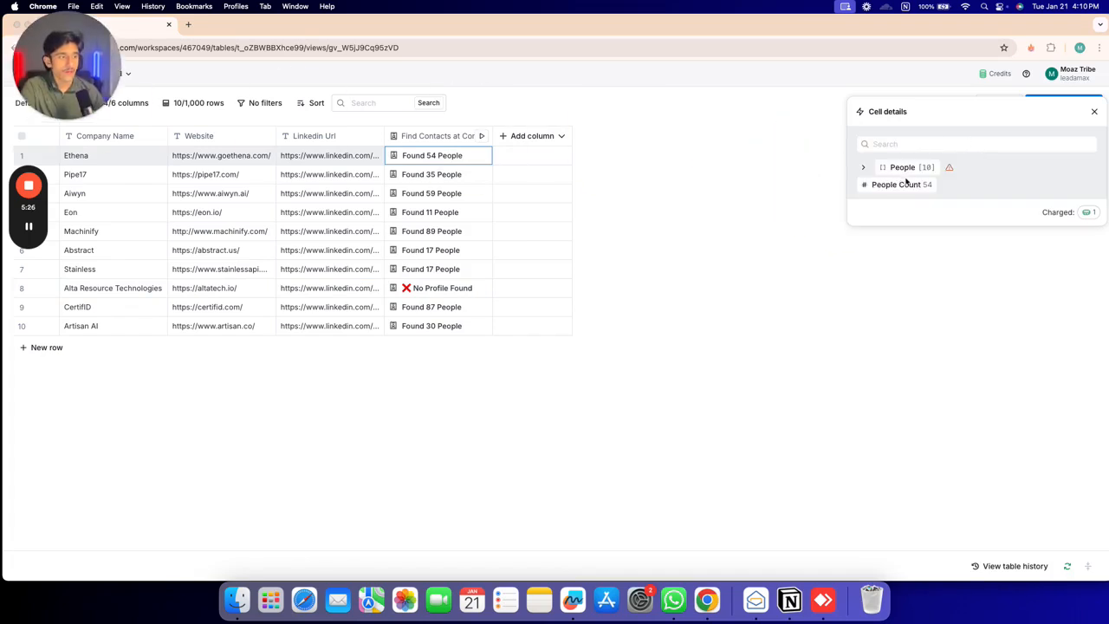
click(870, 172)
click(867, 169)
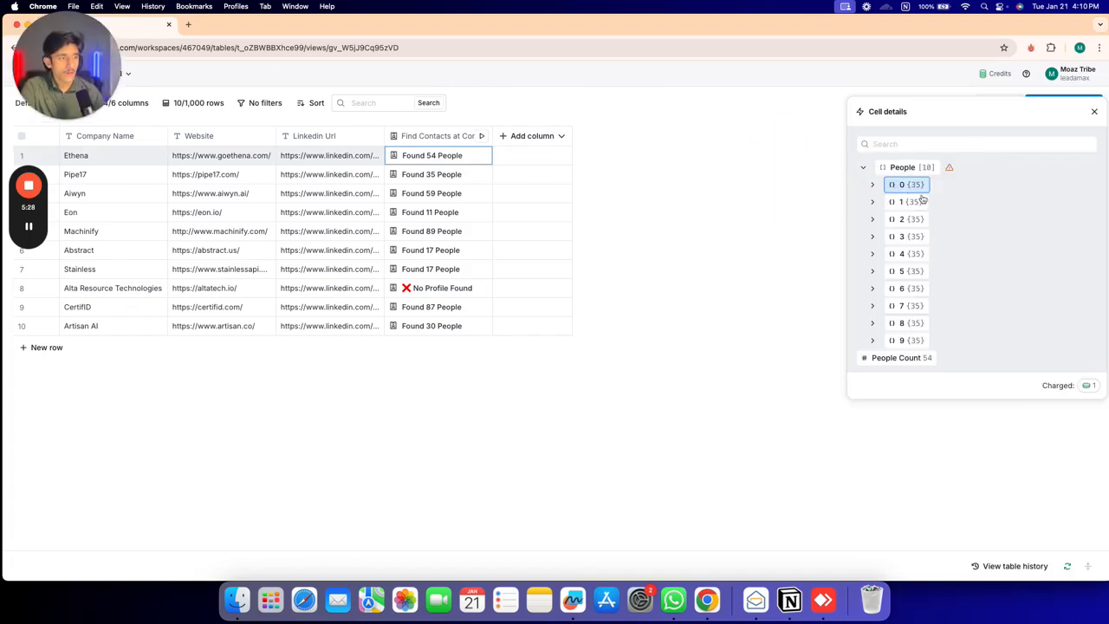
click(874, 186)
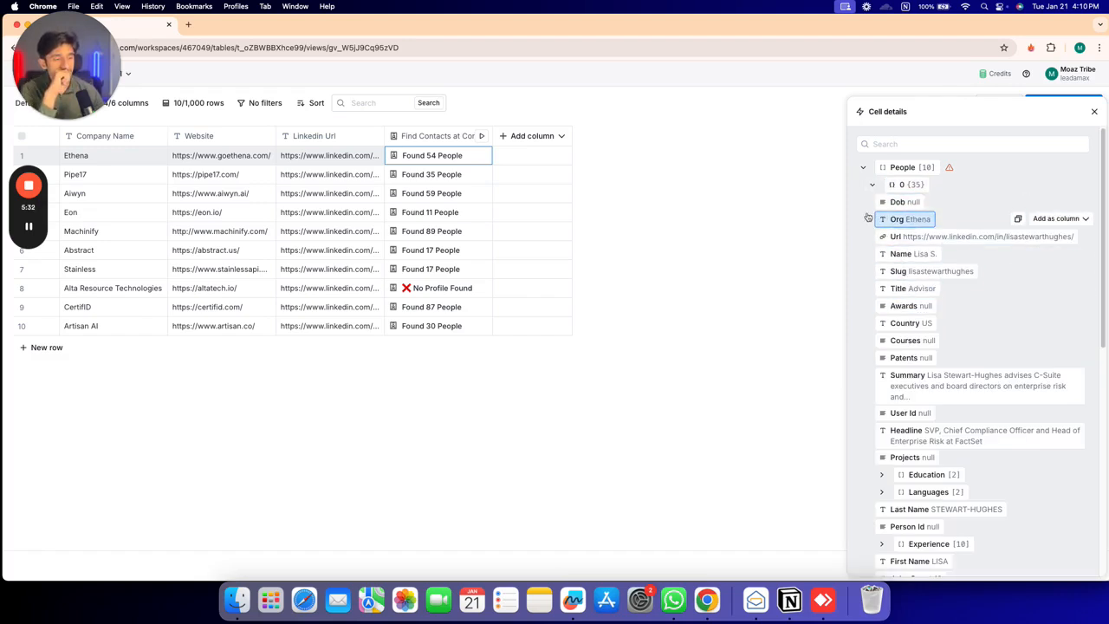
click(873, 184)
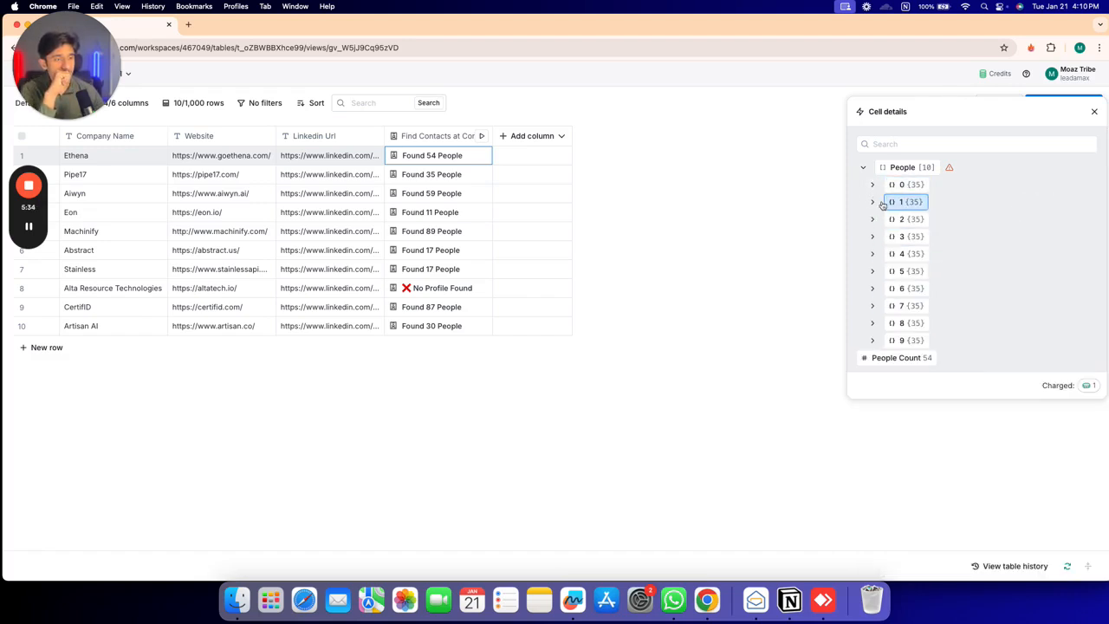
click(873, 206)
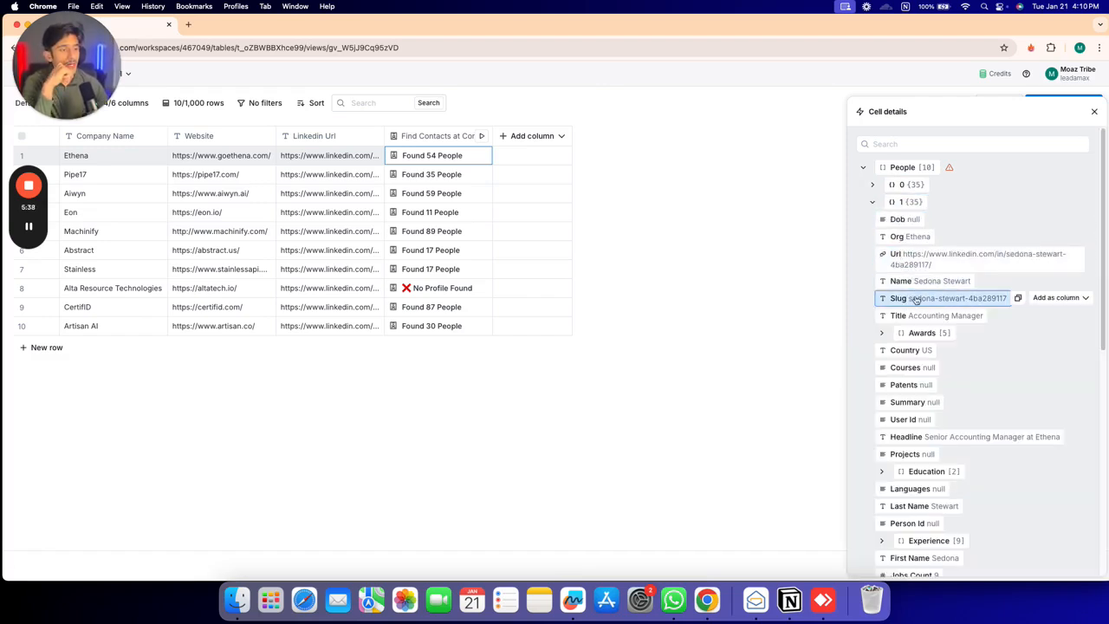
click(872, 184)
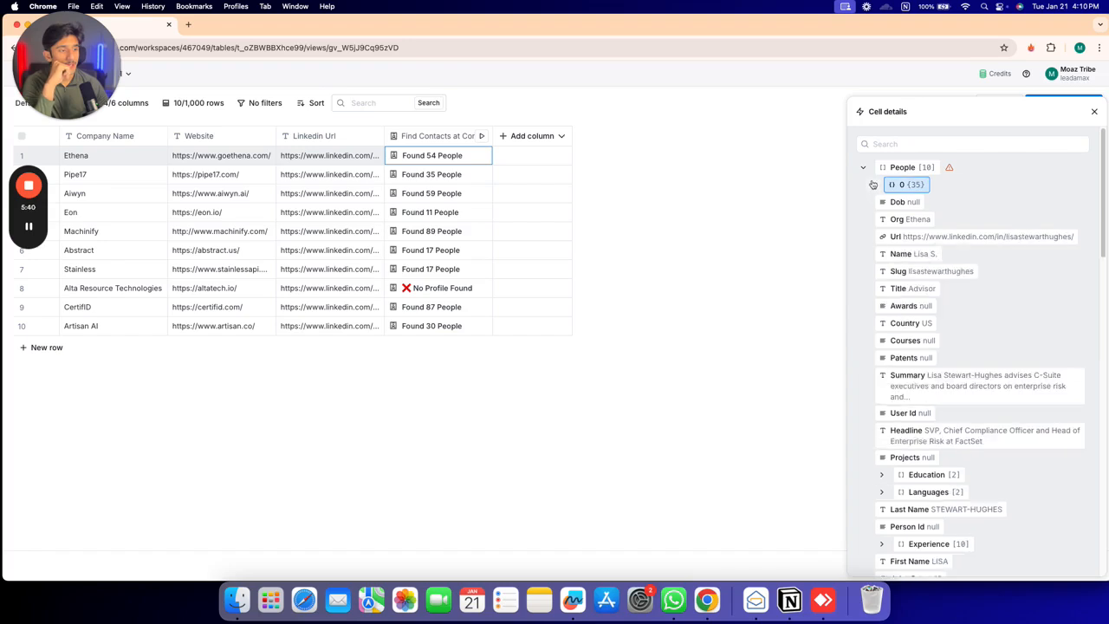
Reopen the people list found for Ethena and read through the details of the third person
click(863, 167)
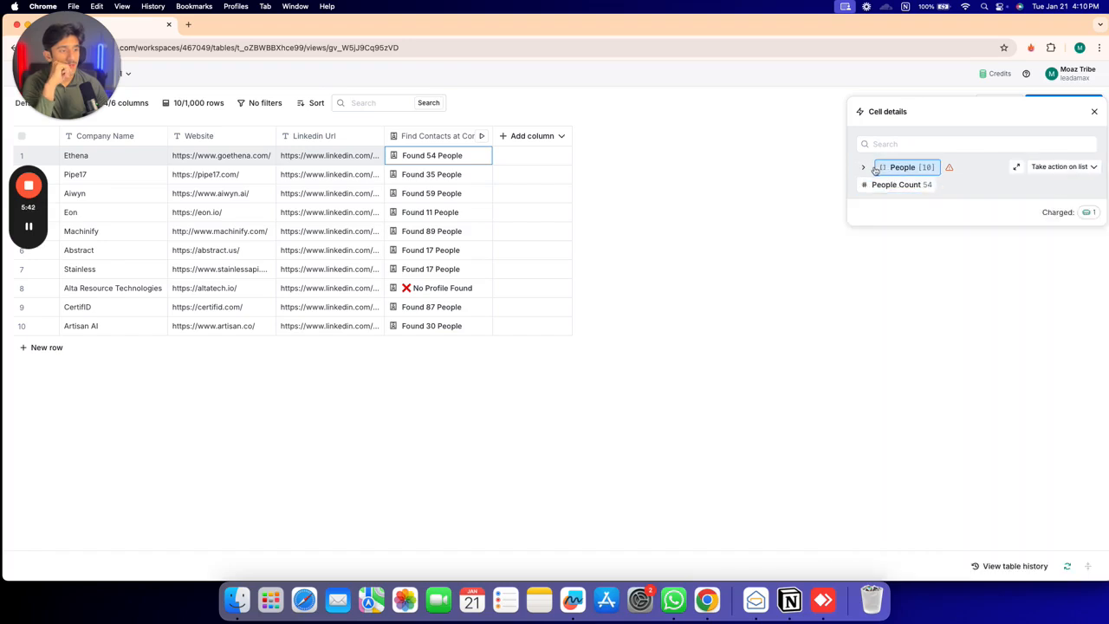
click(870, 166)
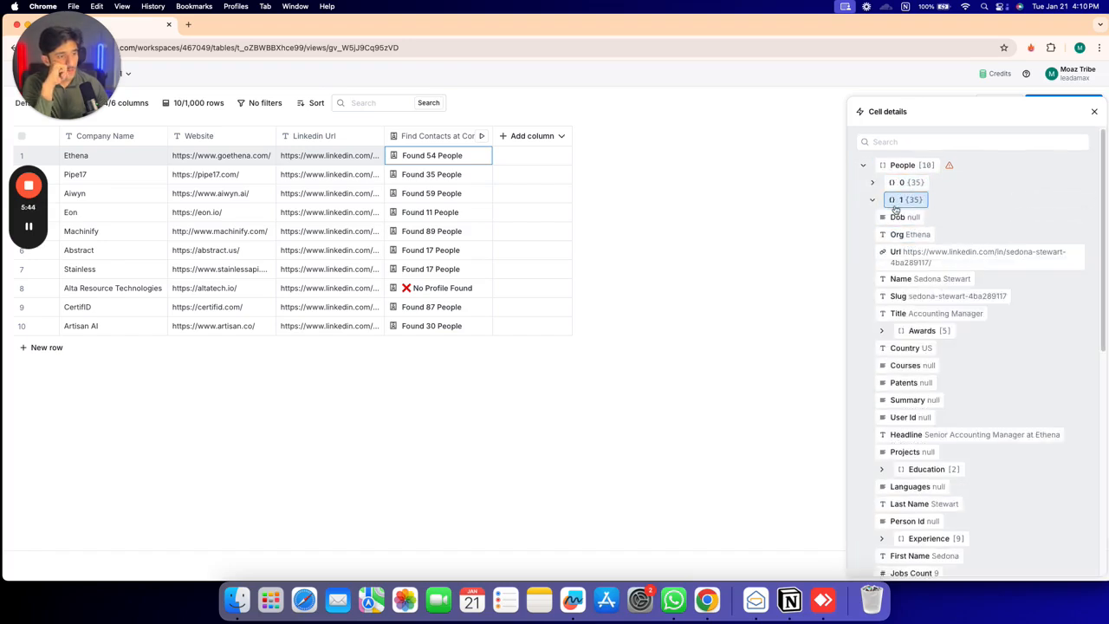
scroll(897, 211, down, 10)
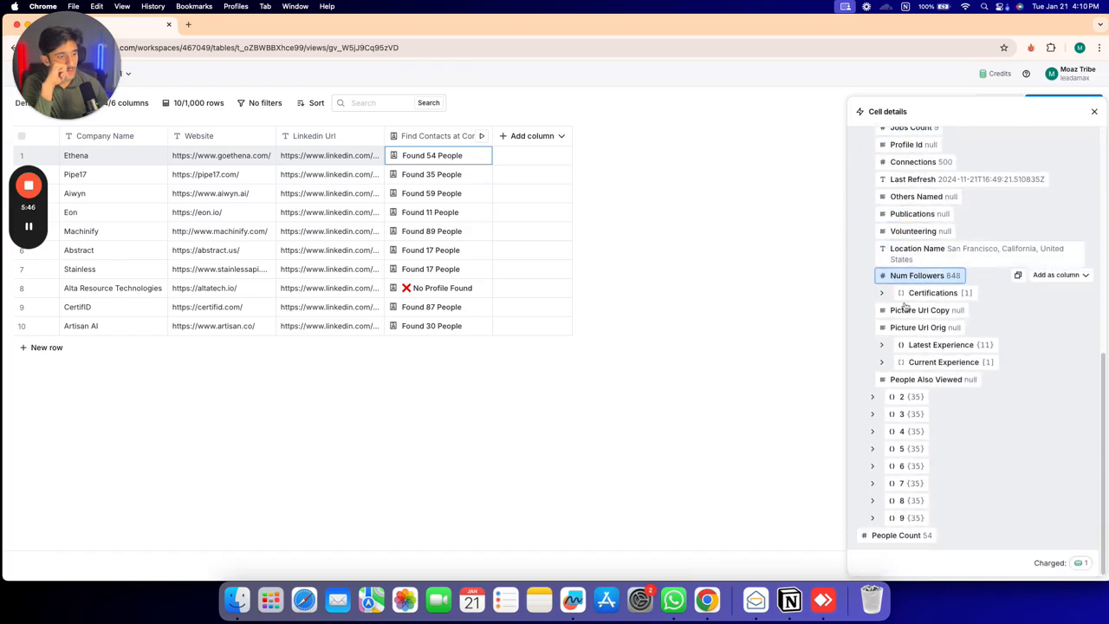
click(893, 399)
scroll(893, 401, down, 1)
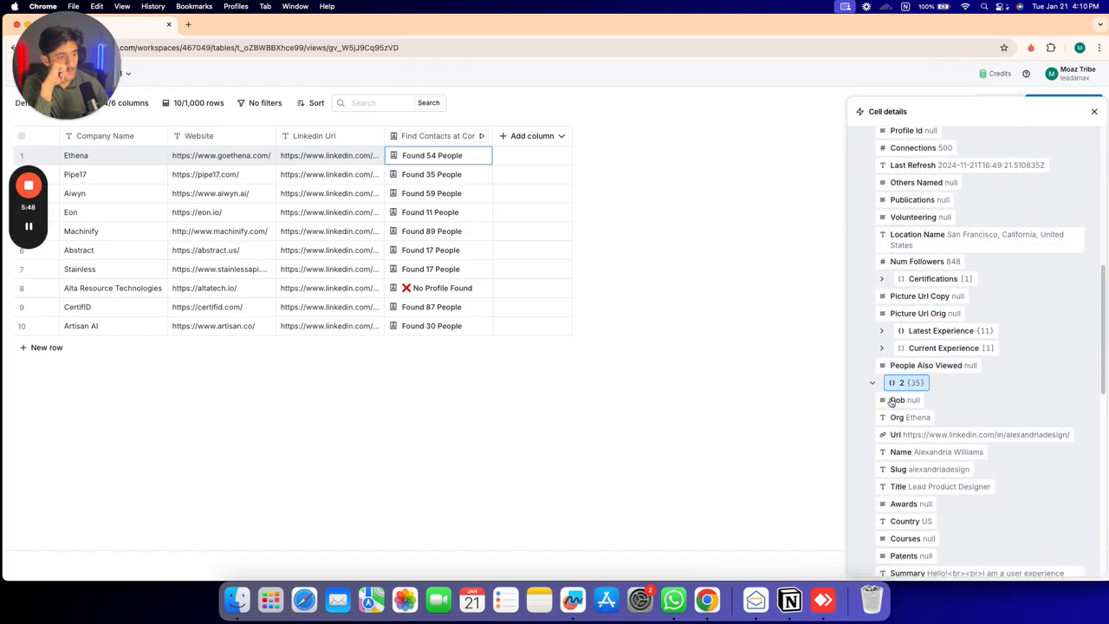
scroll(892, 401, down, 3)
scroll(891, 401, down, 10)
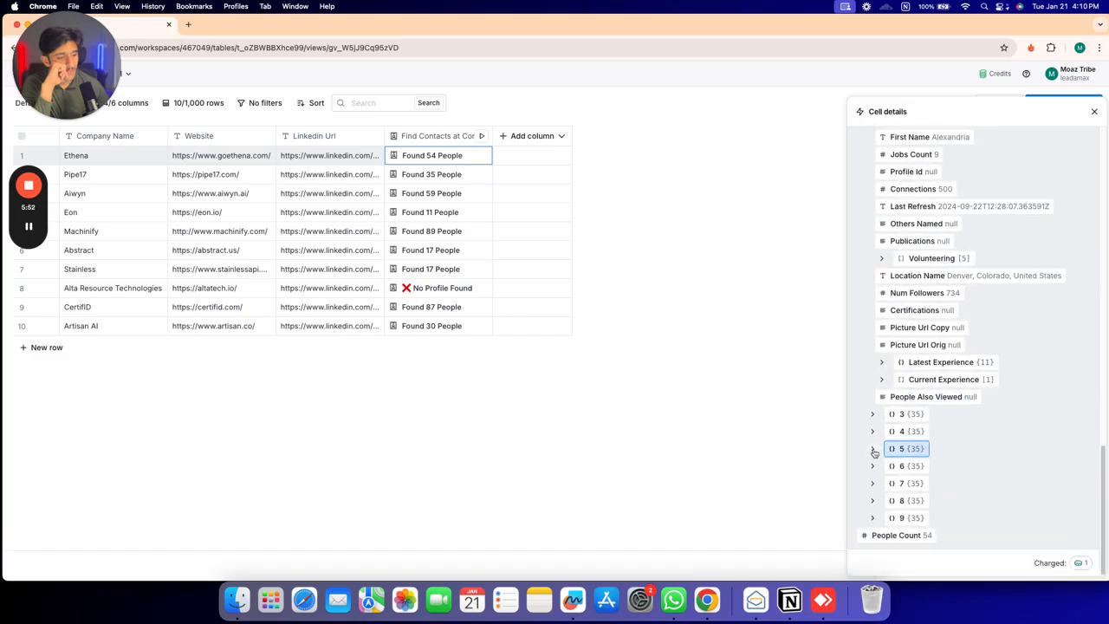
Inspect the details of the sixth and tenth people in Ethena's contact list
click(872, 449)
scroll(900, 449, down, 5)
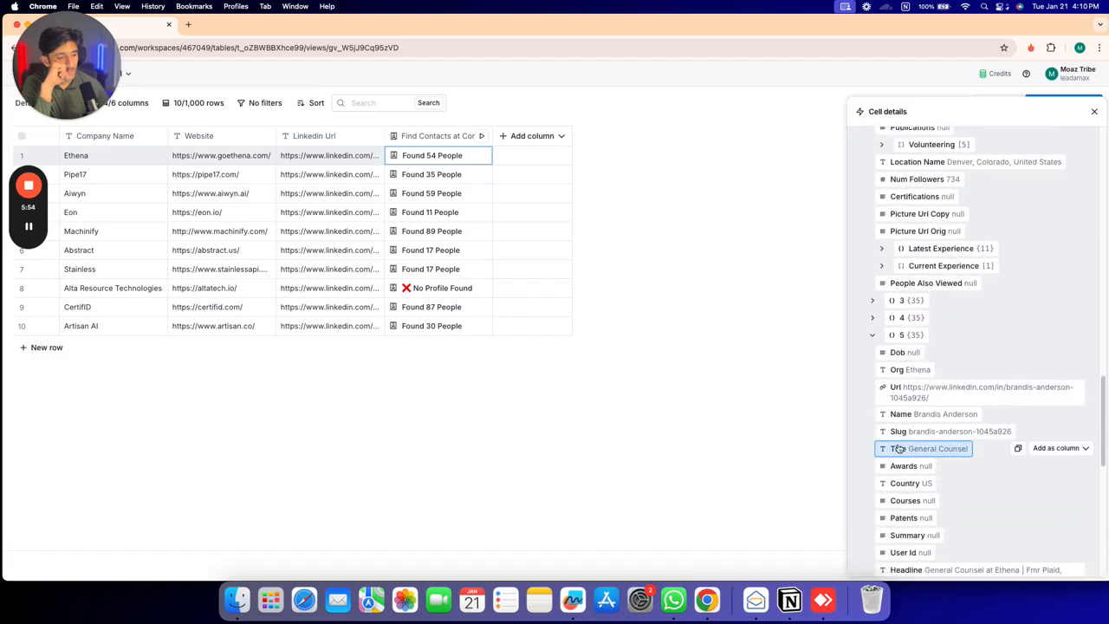
scroll(900, 449, down, 15)
scroll(897, 460, down, 8)
click(874, 517)
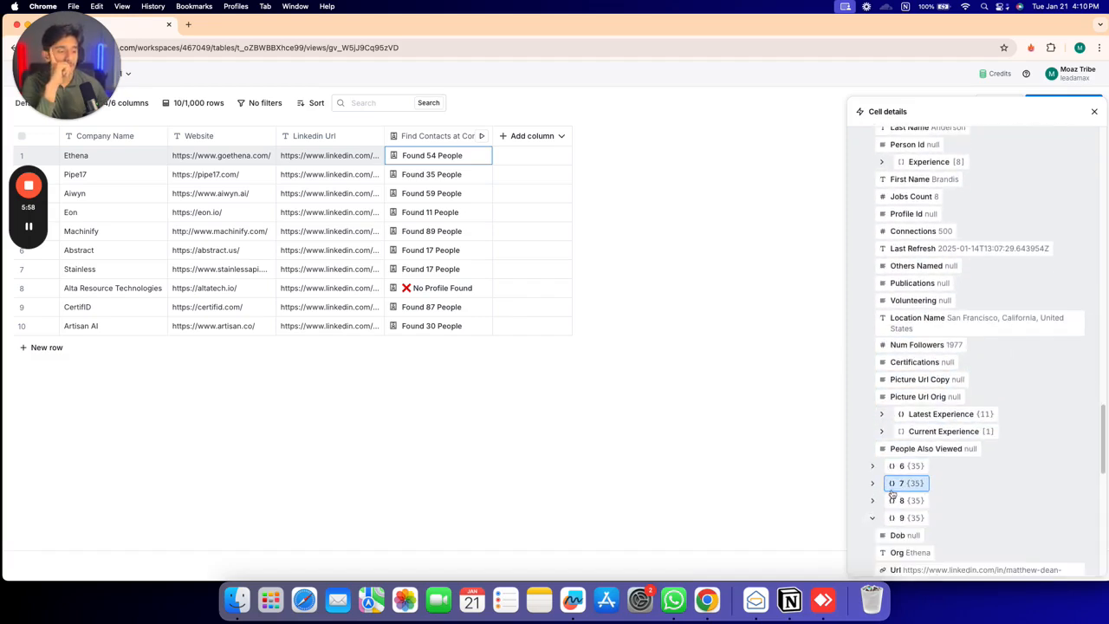
scroll(892, 473, down, 5)
scroll(894, 462, down, 15)
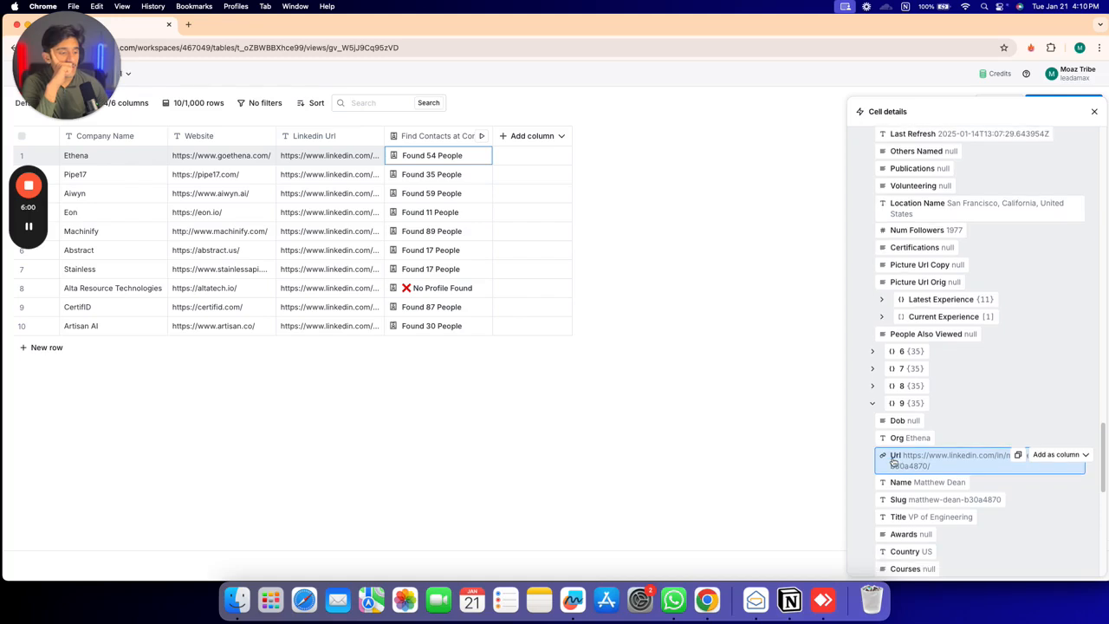
scroll(893, 462, down, 7)
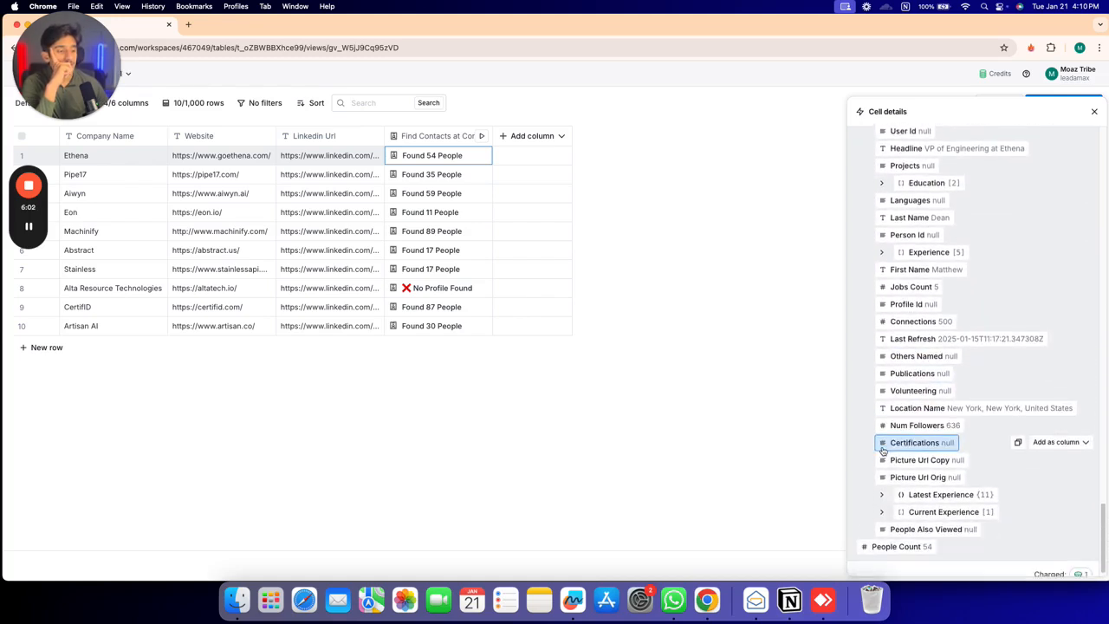
Collapse the tenth person's record and inspect the details of the seventh and fourth people found for Ethena
scroll(872, 244, up, 20)
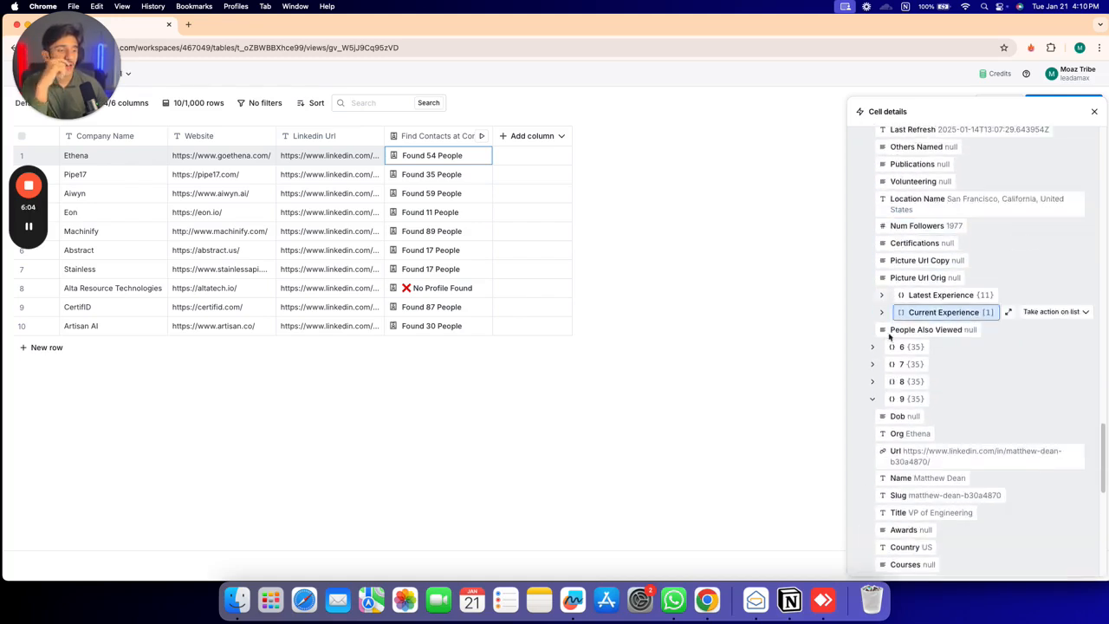
click(881, 396)
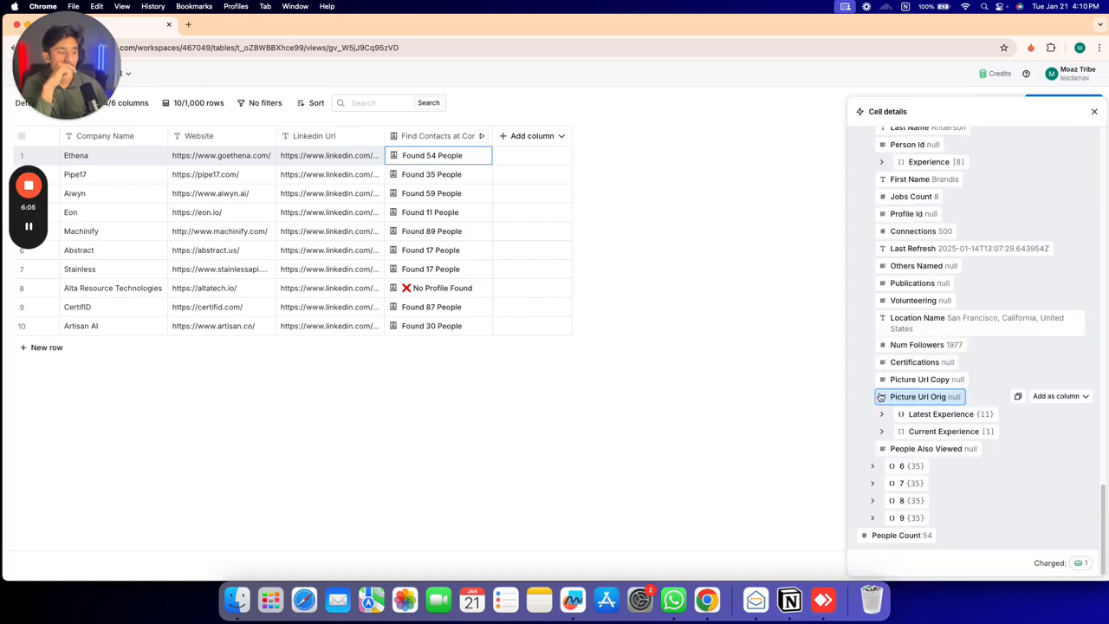
click(902, 464)
scroll(901, 462, down, 3)
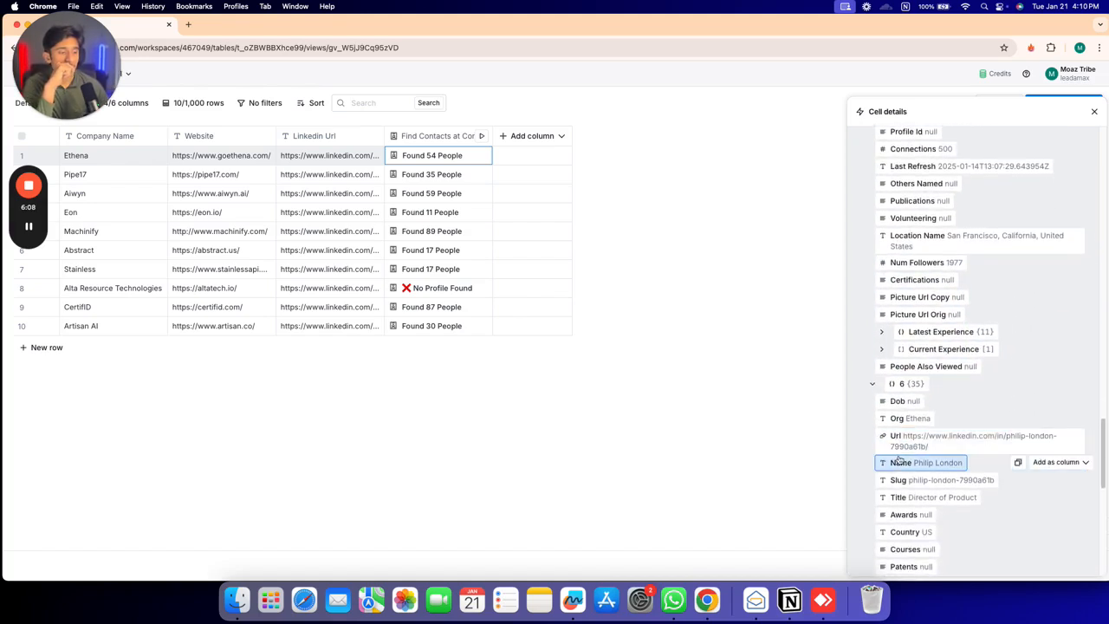
scroll(898, 464, down, 6)
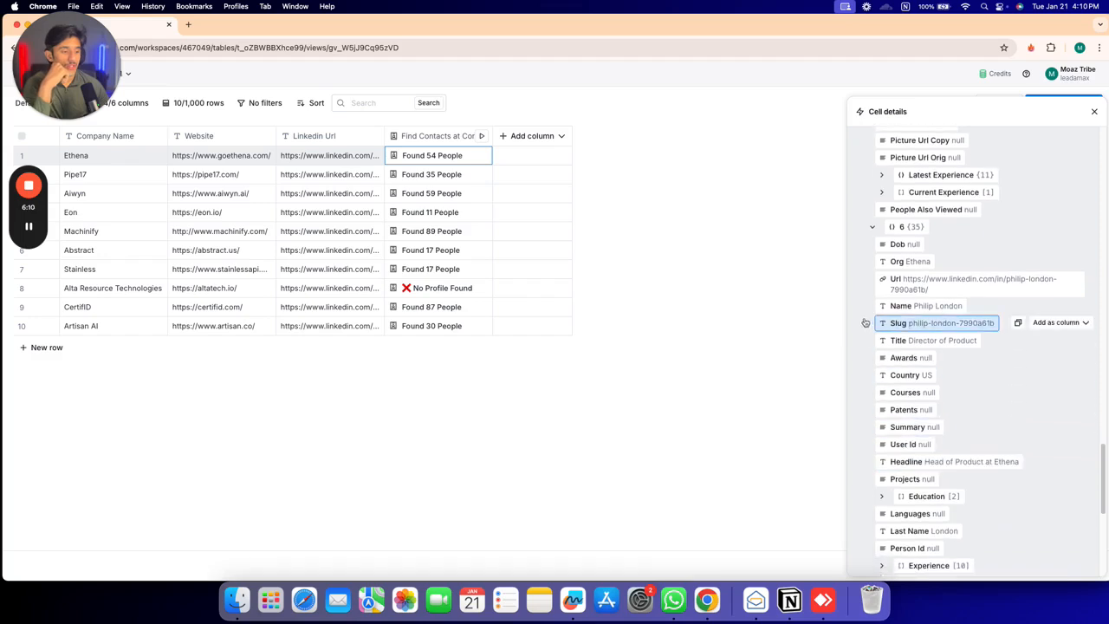
scroll(890, 394, down, 3)
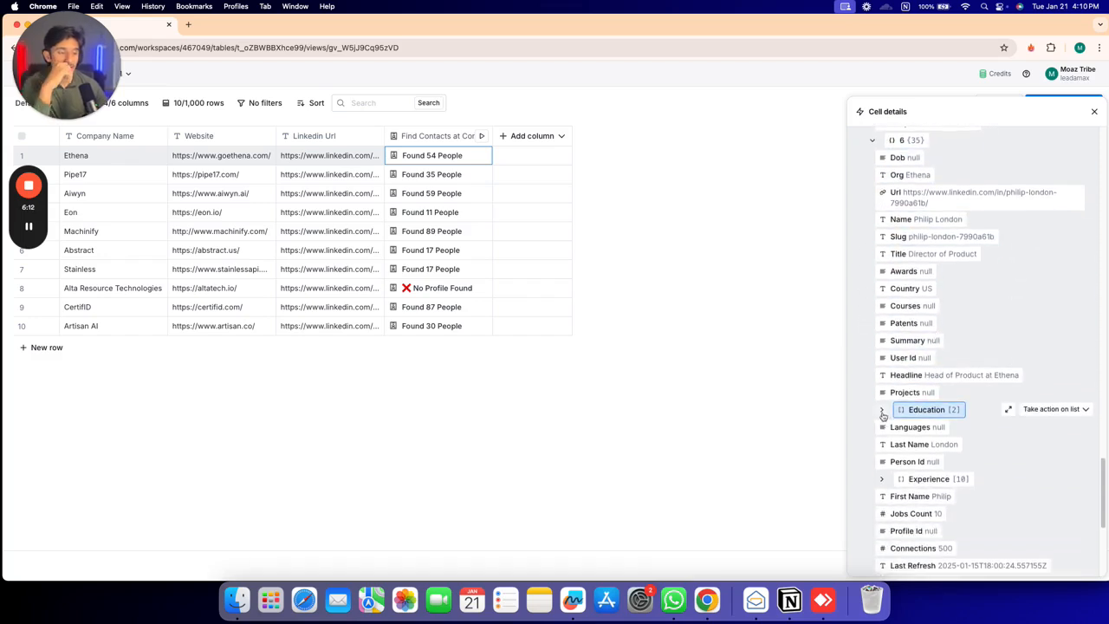
scroll(866, 412, up, 5)
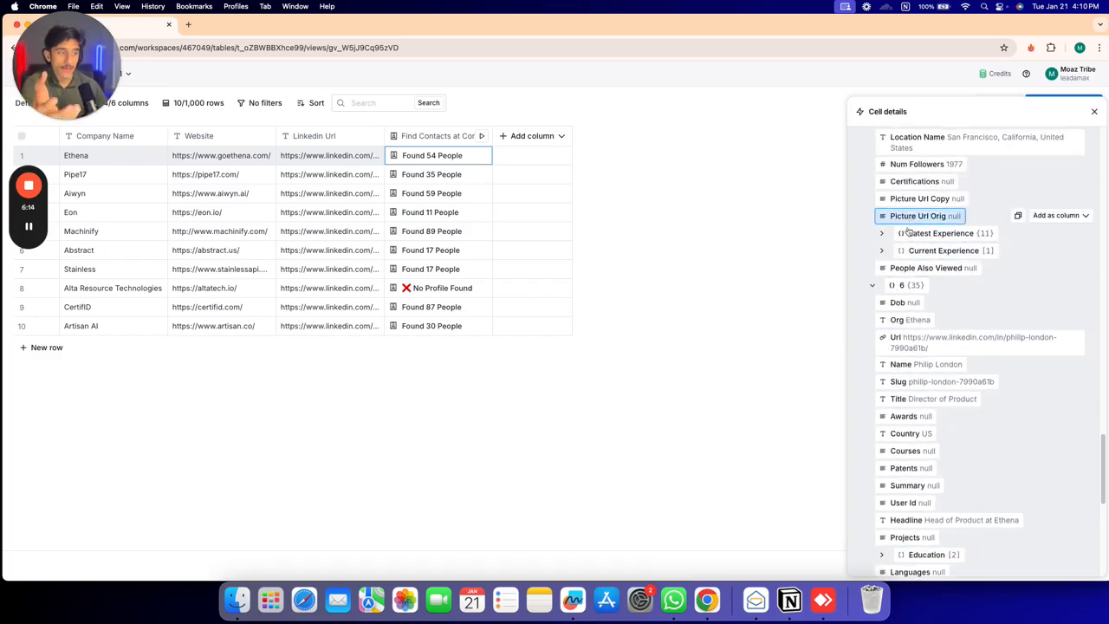
scroll(893, 234, up, 15)
scroll(896, 232, up, 5)
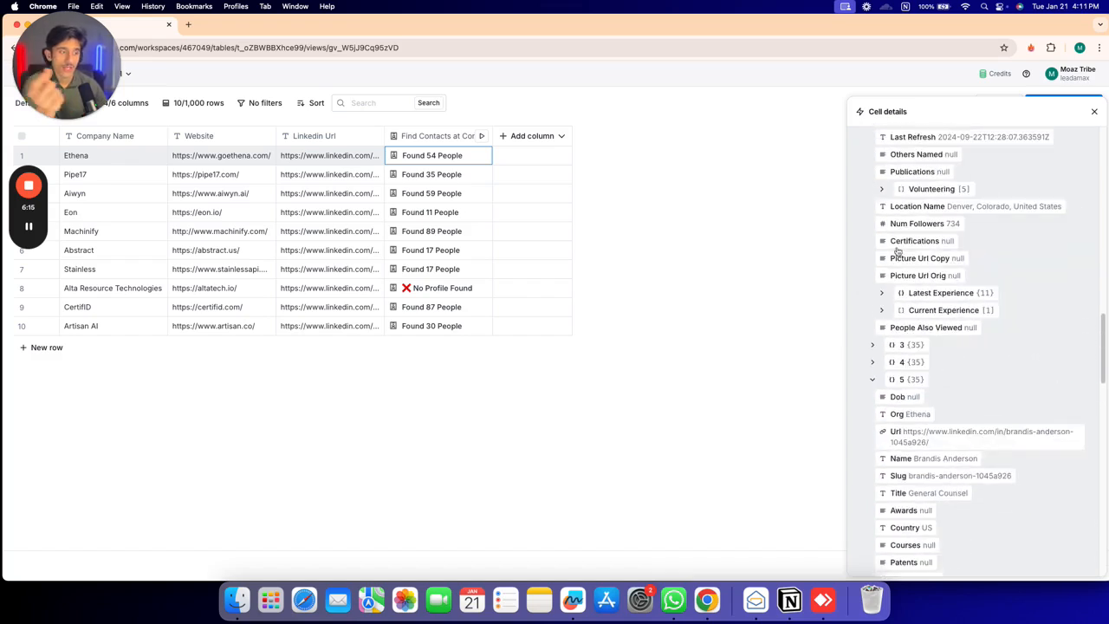
click(880, 345)
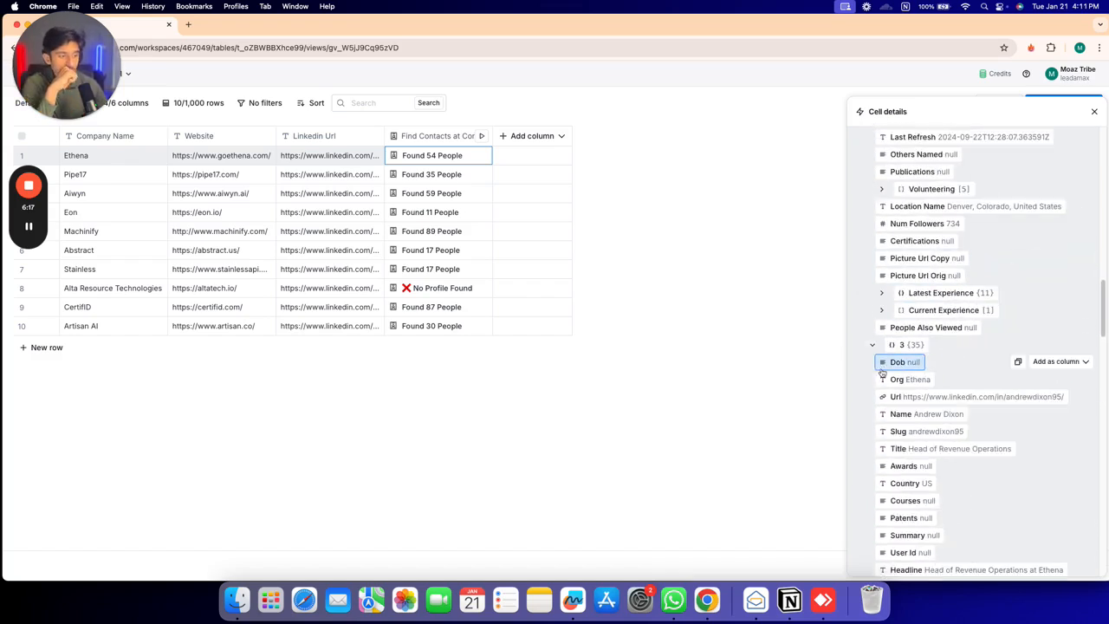
Open the Find Contacts at Company column for editing and review its optional job title and company filters
click(433, 139)
click(450, 185)
scroll(1015, 319, down, 5)
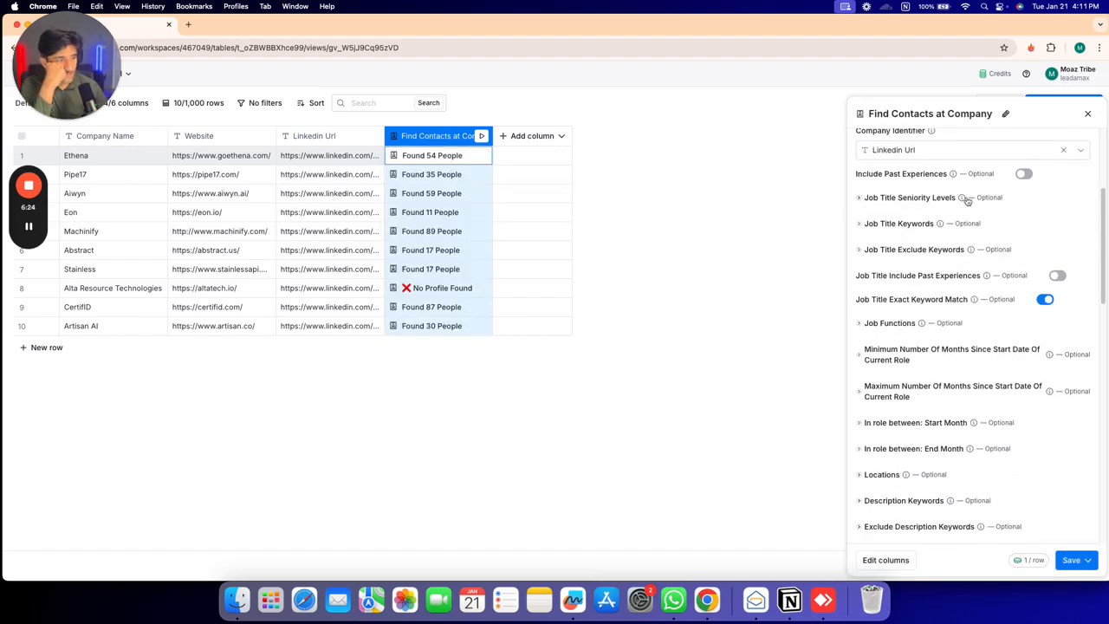
scroll(967, 210, up, 1)
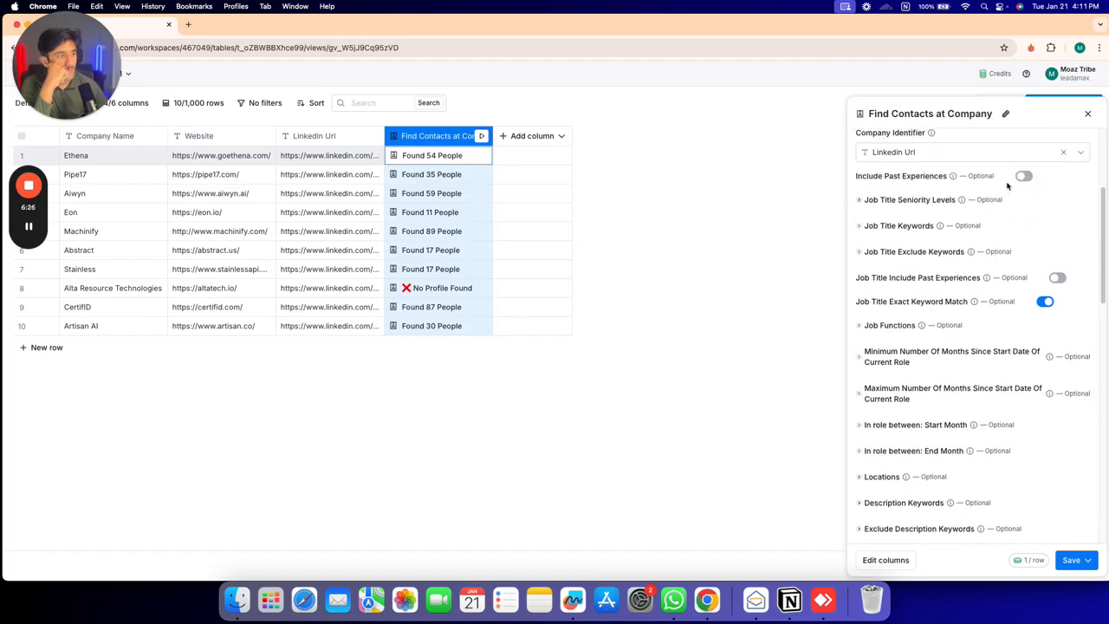
scroll(1015, 350, down, 5)
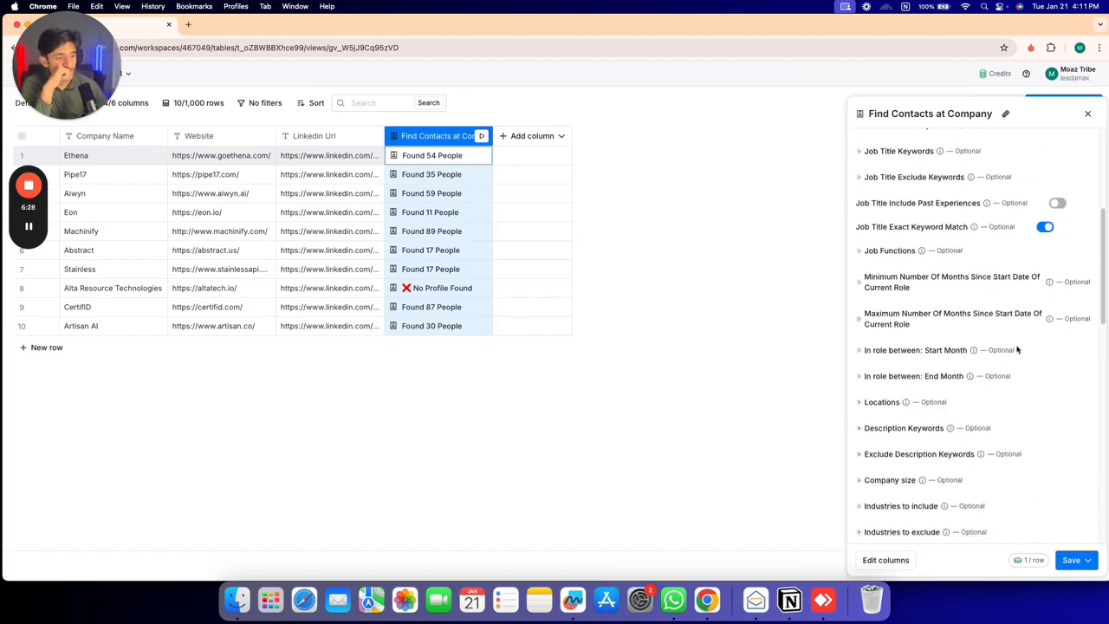
click(906, 559)
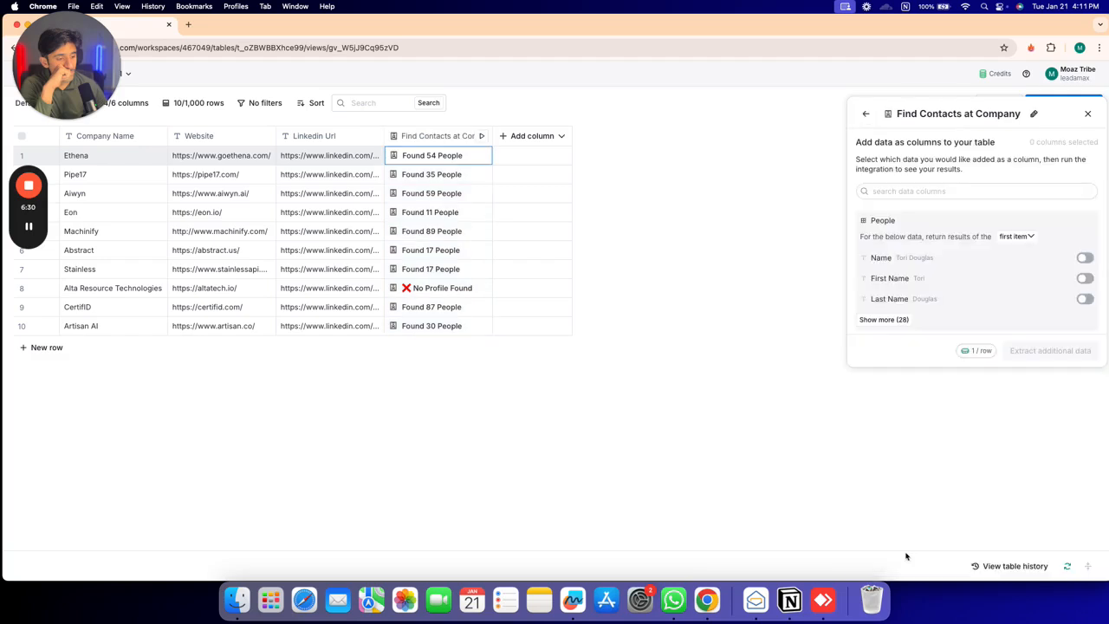
click(1083, 258)
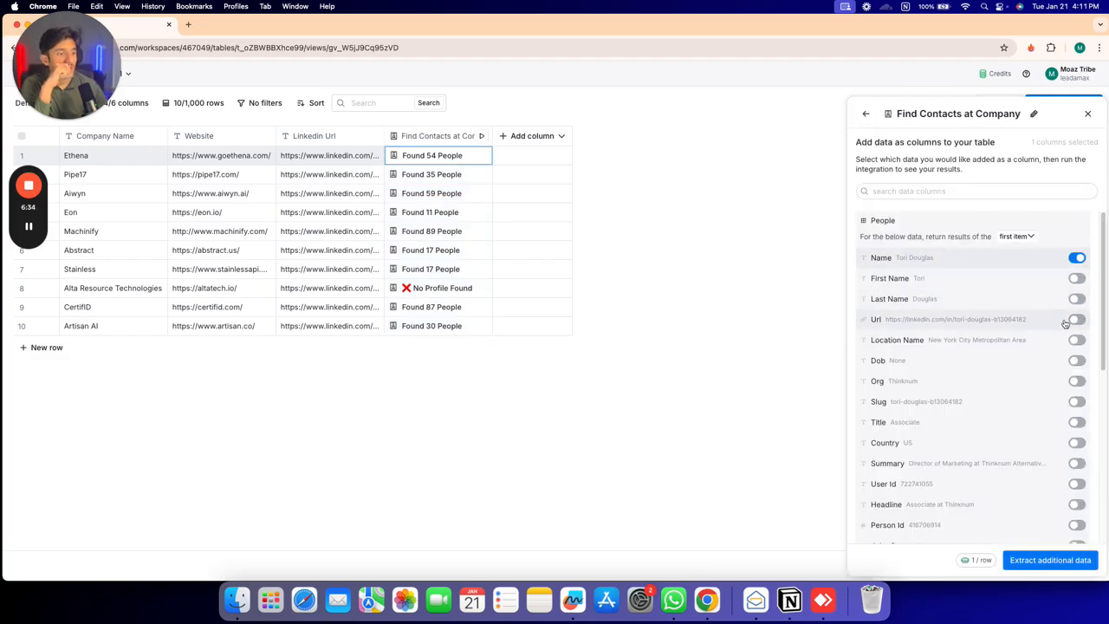
click(865, 114)
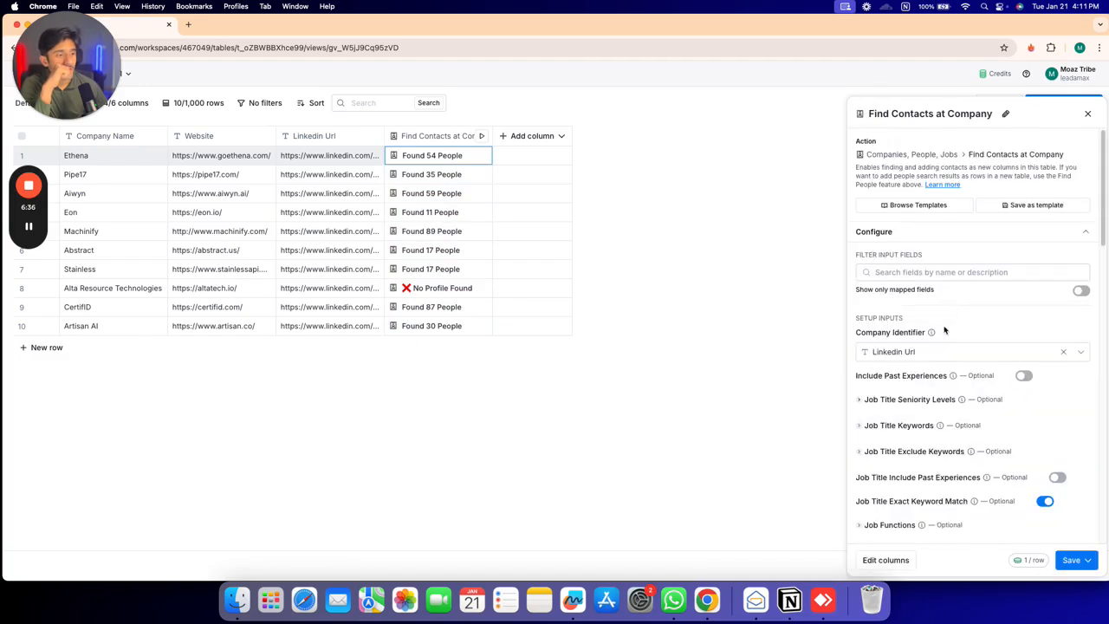
Extract the first contact's Name, Url, Title, Country and Summary from the contact results as new table columns
click(893, 560)
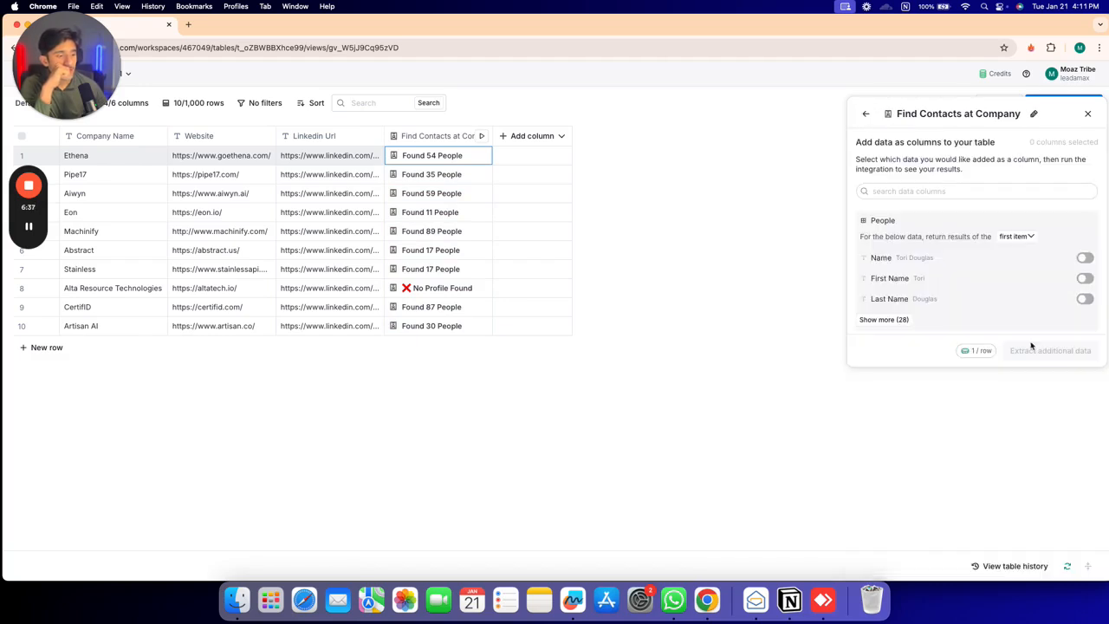
click(1026, 236)
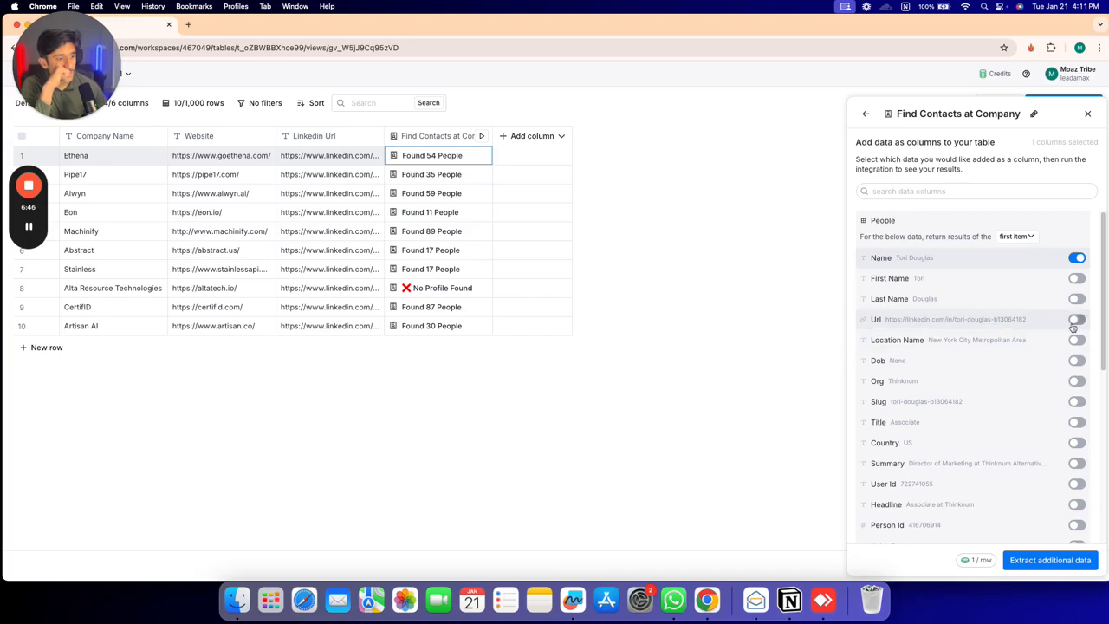
click(1075, 320)
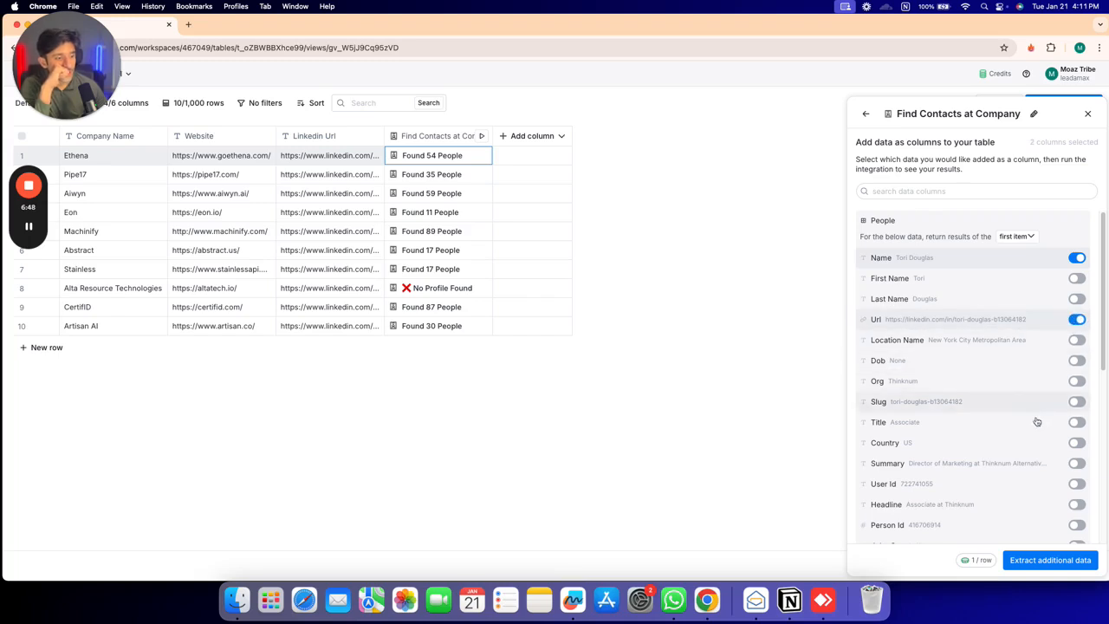
click(1076, 422)
scroll(1077, 422, down, 1)
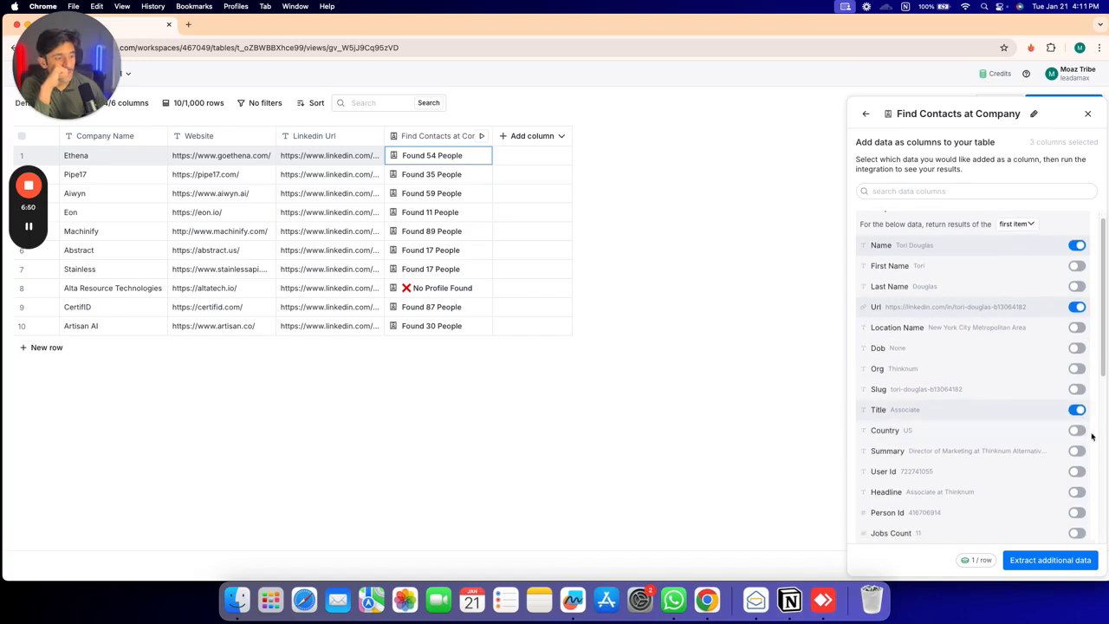
click(1076, 429)
scroll(1068, 463, down, 1)
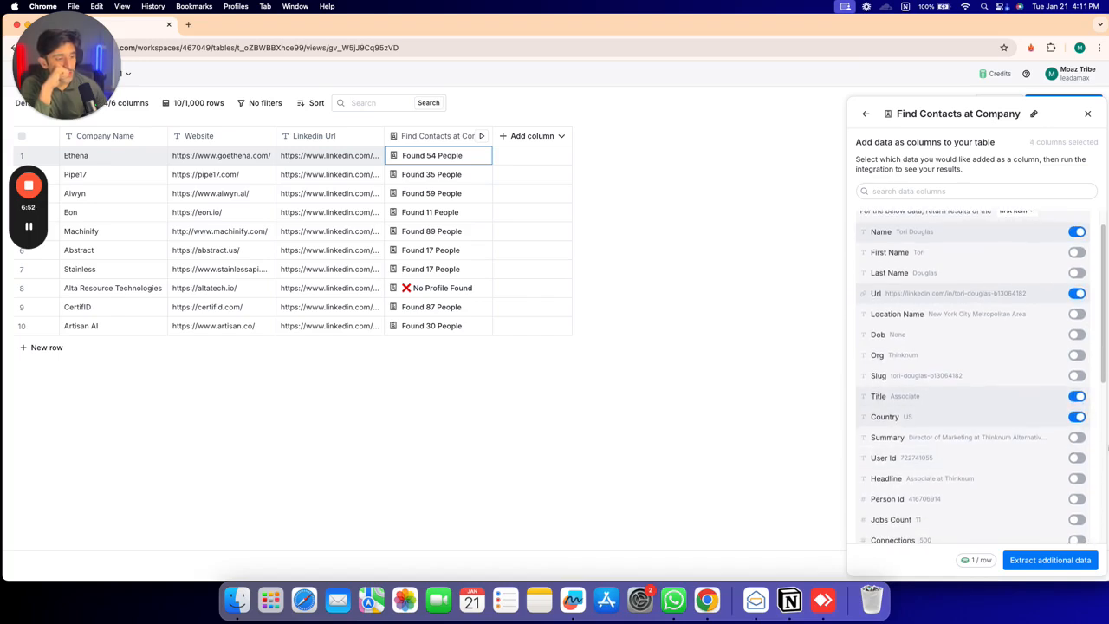
click(1076, 437)
scroll(1040, 434, down, 4)
scroll(1009, 417, down, 4)
scroll(979, 372, down, 2)
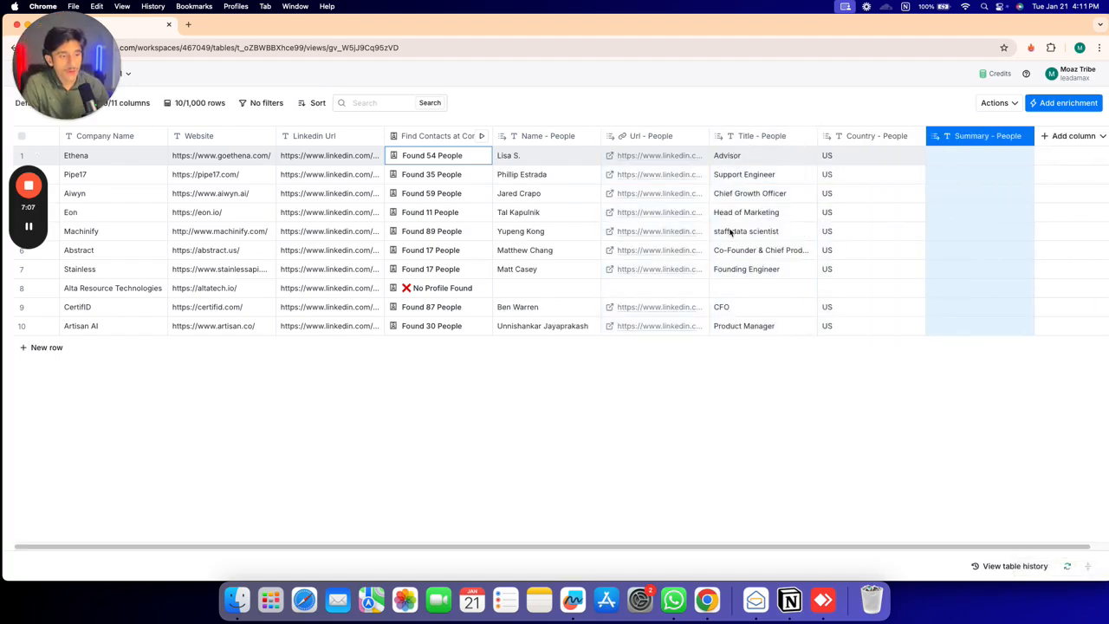
Examine the extracted contact names and job titles company by company, and open the options of the Title - People column
click(761, 250)
click(539, 158)
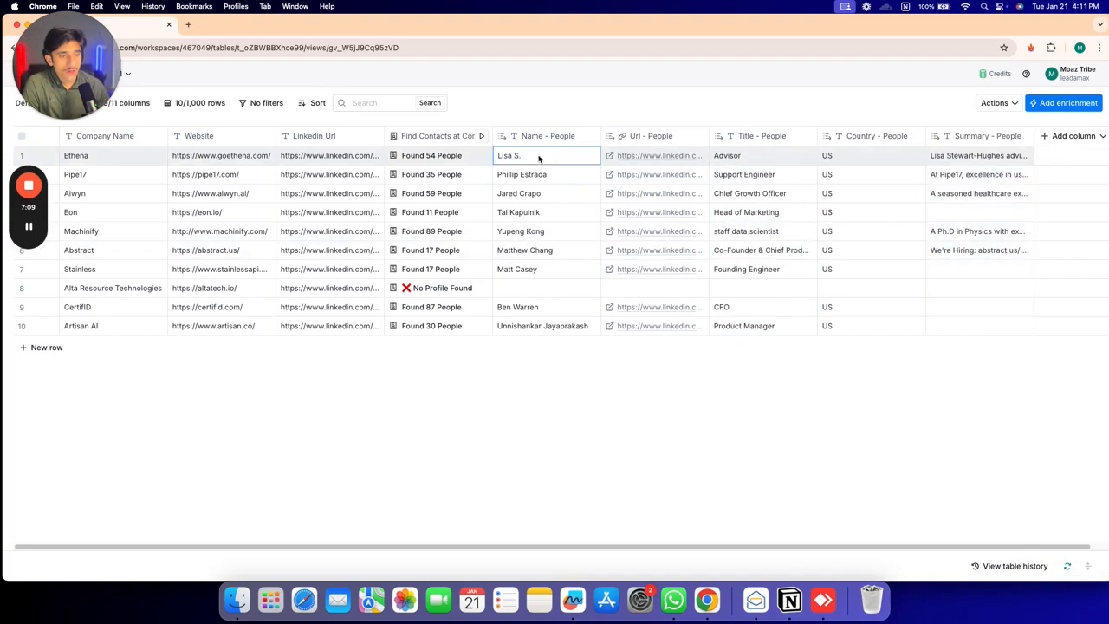
click(727, 163)
click(732, 176)
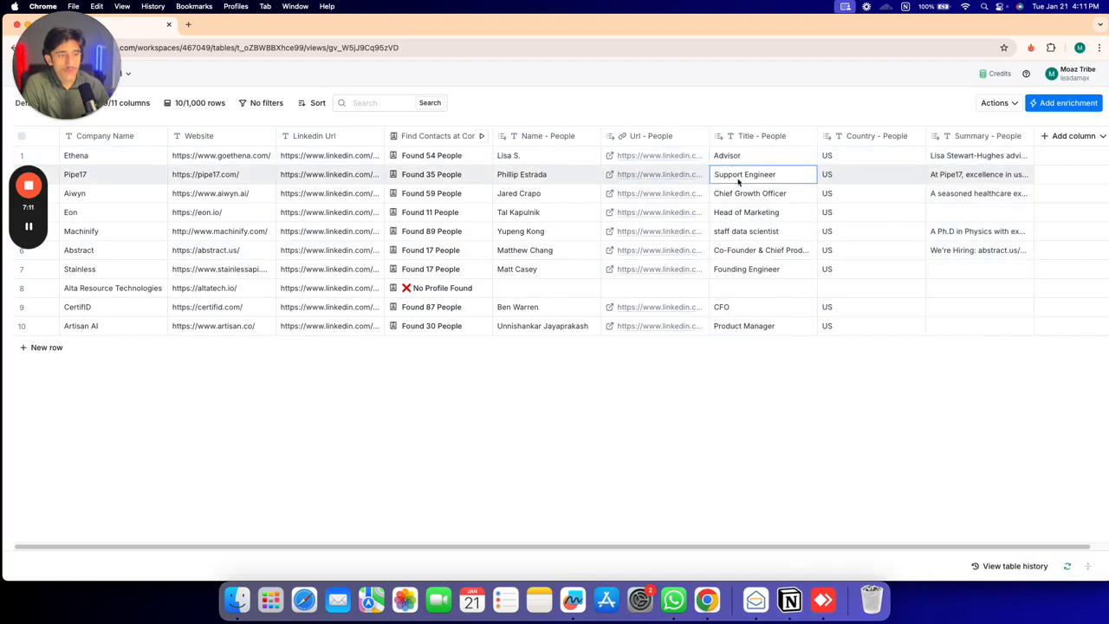
click(733, 197)
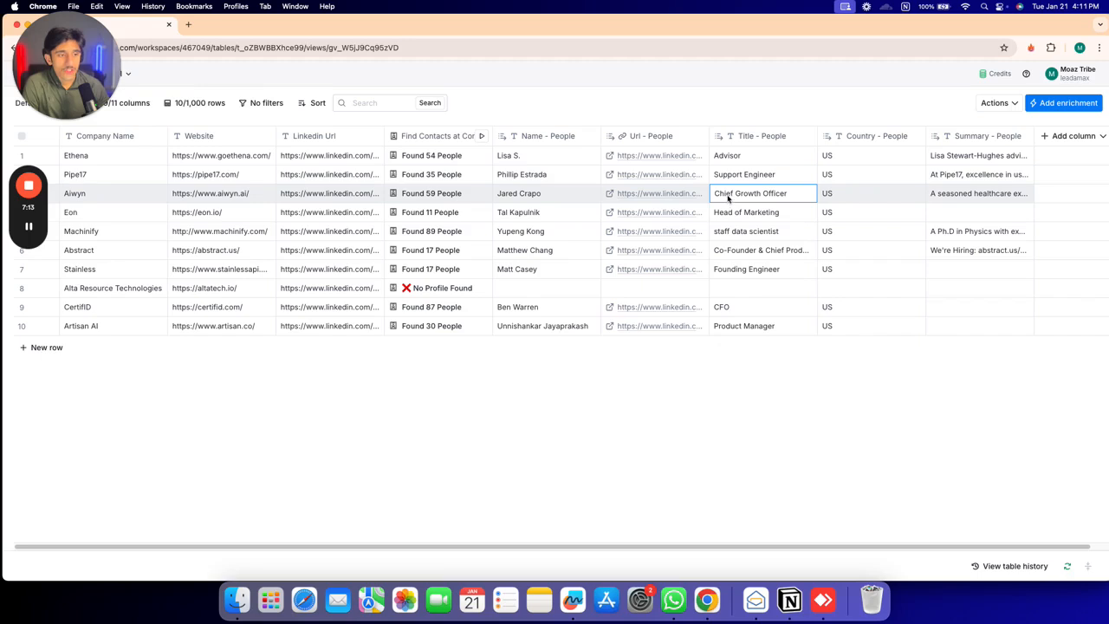
click(732, 214)
click(739, 236)
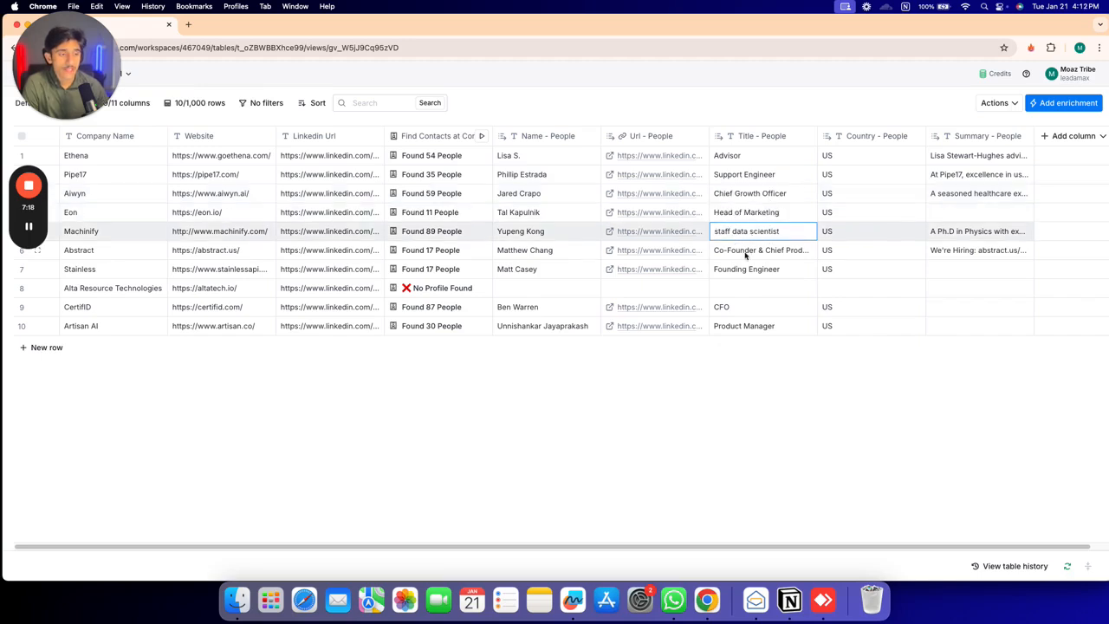
click(745, 253)
click(730, 276)
click(738, 310)
click(753, 329)
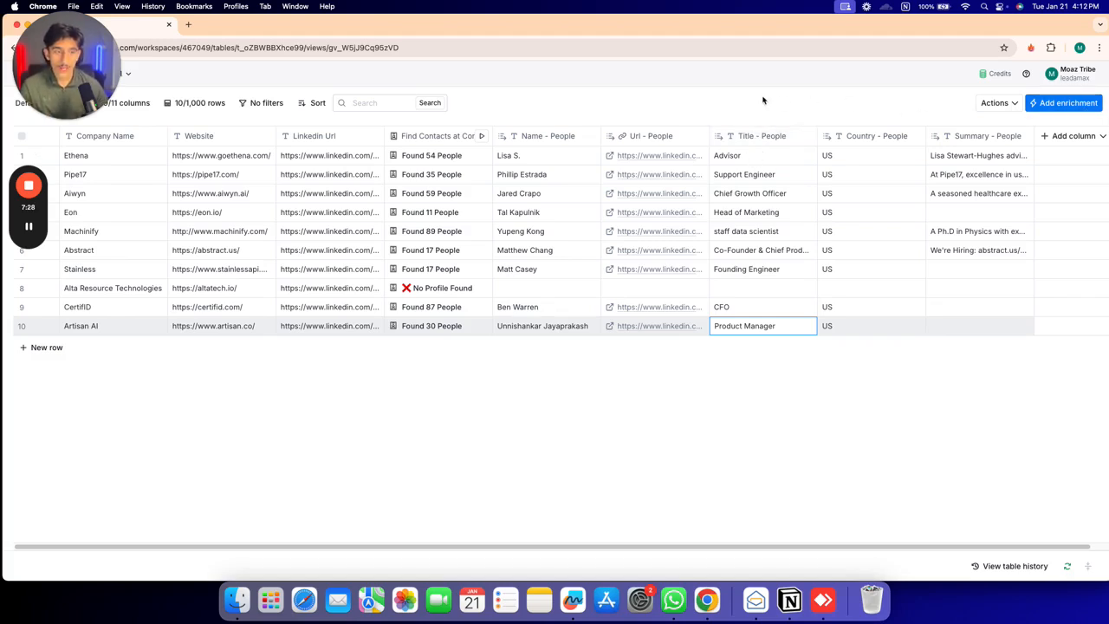
click(759, 136)
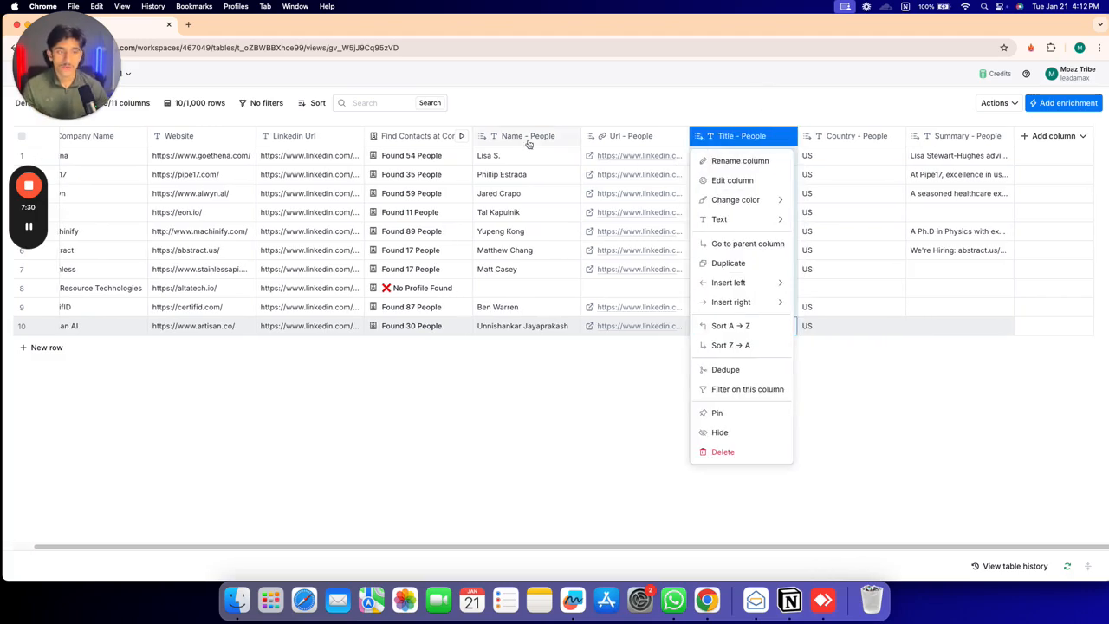
Search the enrichments for "job title", compare the listed options and their credit costs, and open Findymail Find Mobile Phone
click(524, 137)
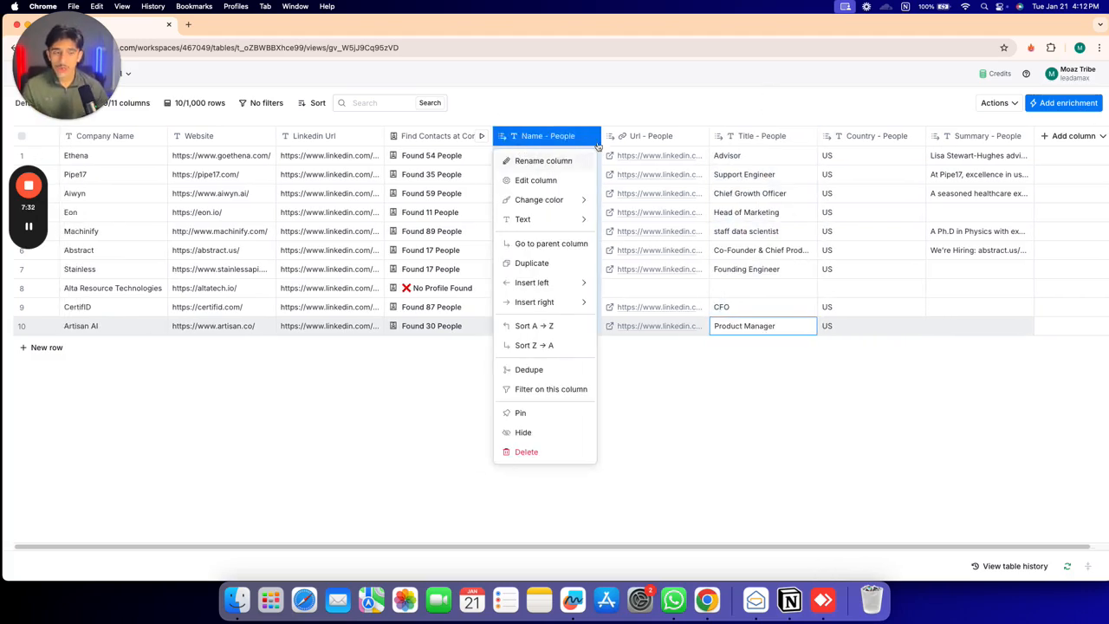
click(1049, 104)
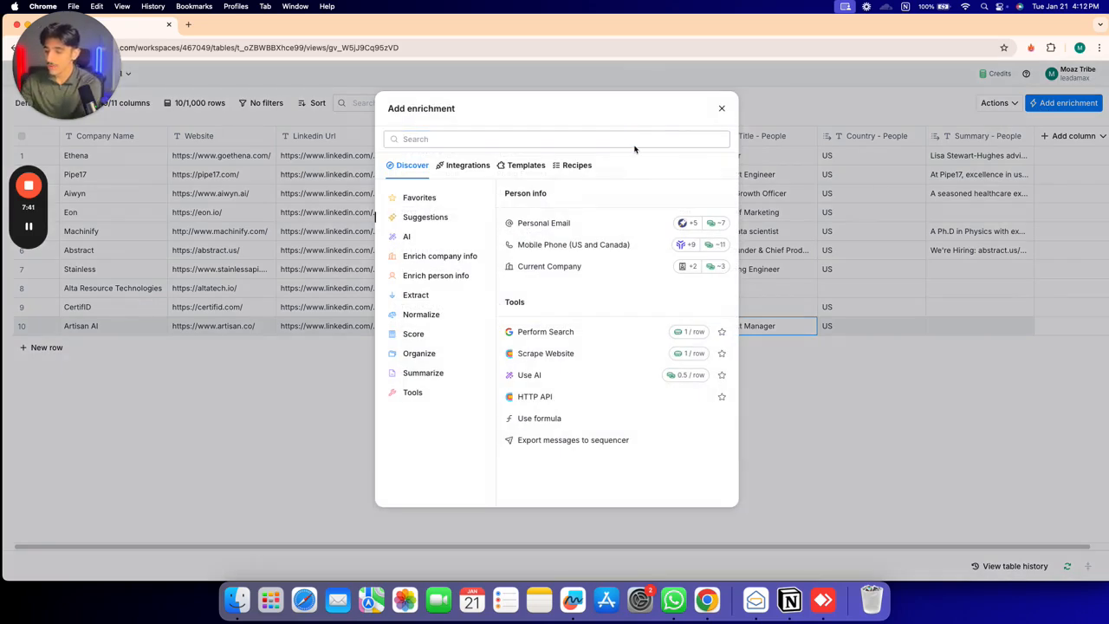
click(606, 133)
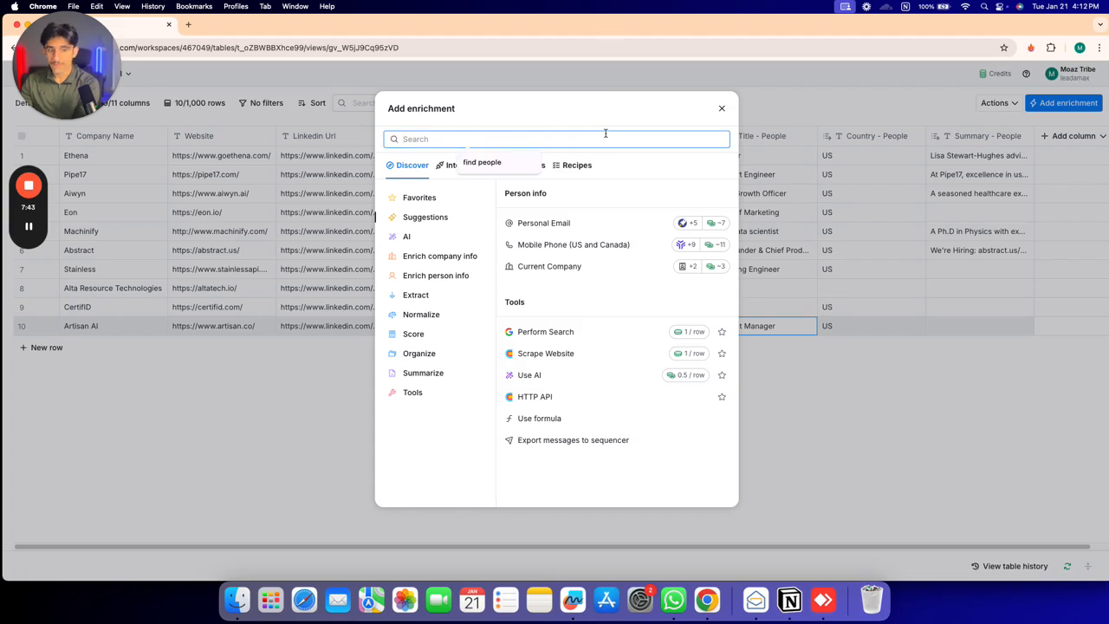
text(job title)
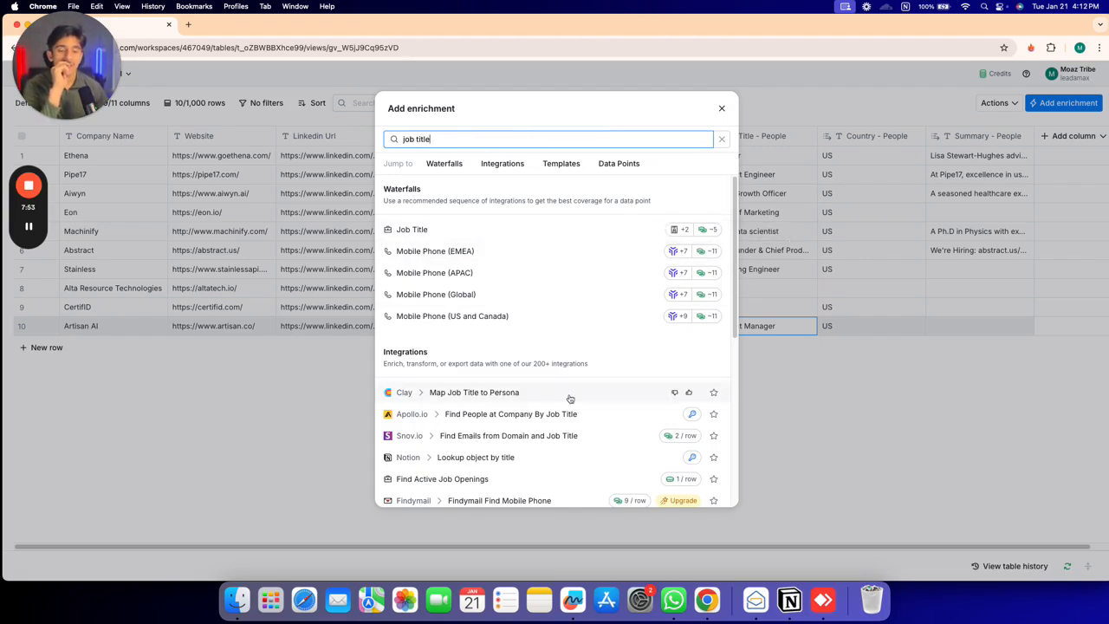
scroll(569, 390, down, 3)
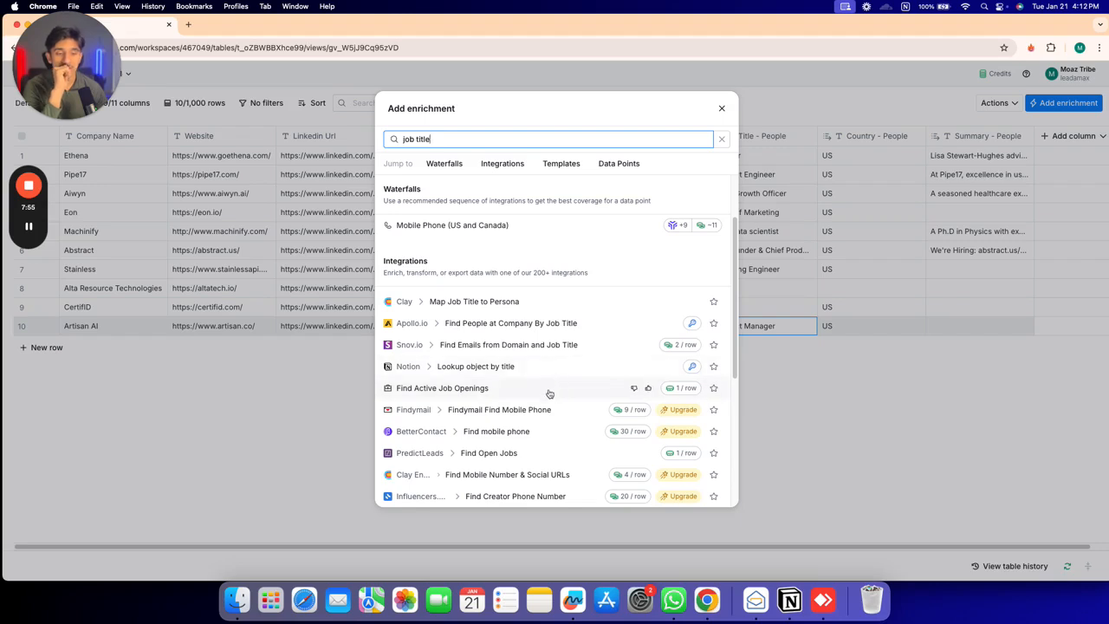
scroll(557, 352, up, 3)
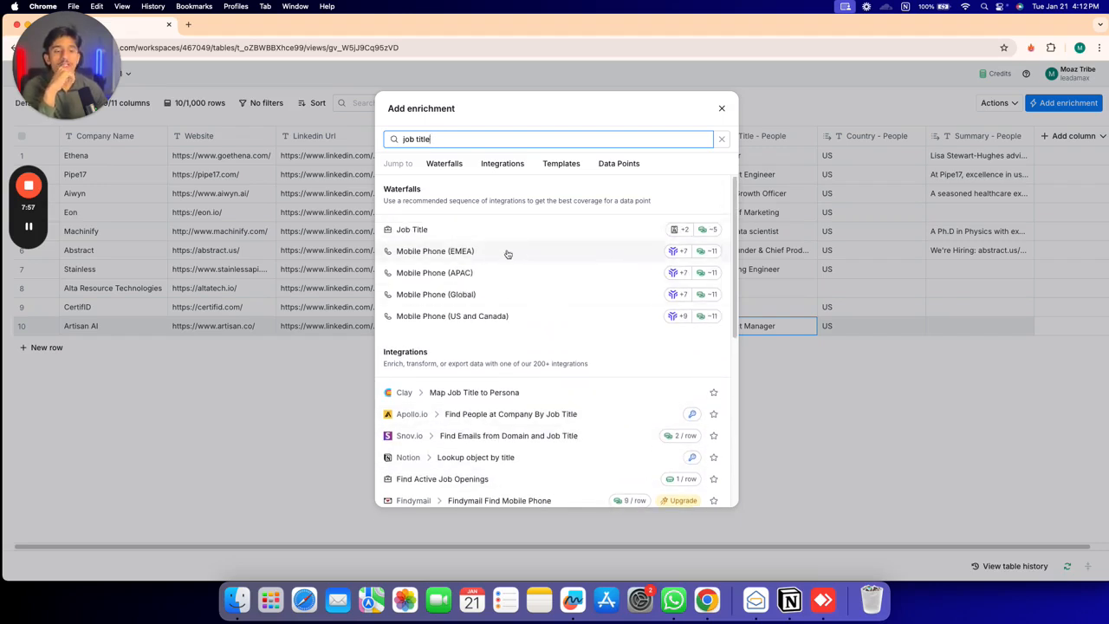
mouse_move(707, 234)
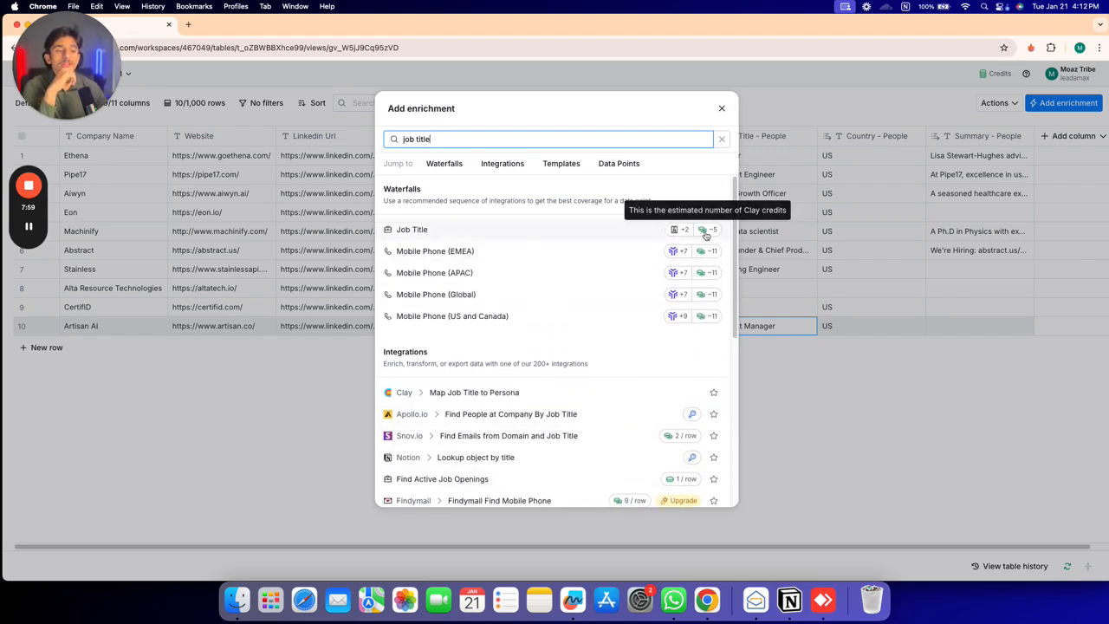
scroll(488, 235, down, 6)
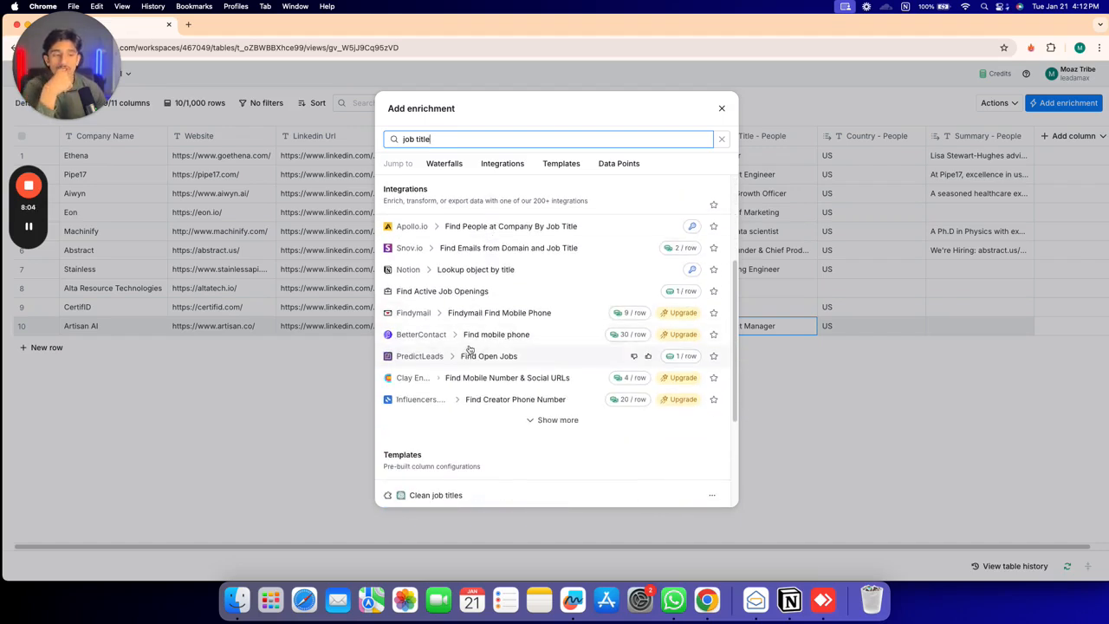
scroll(673, 236, up, 5)
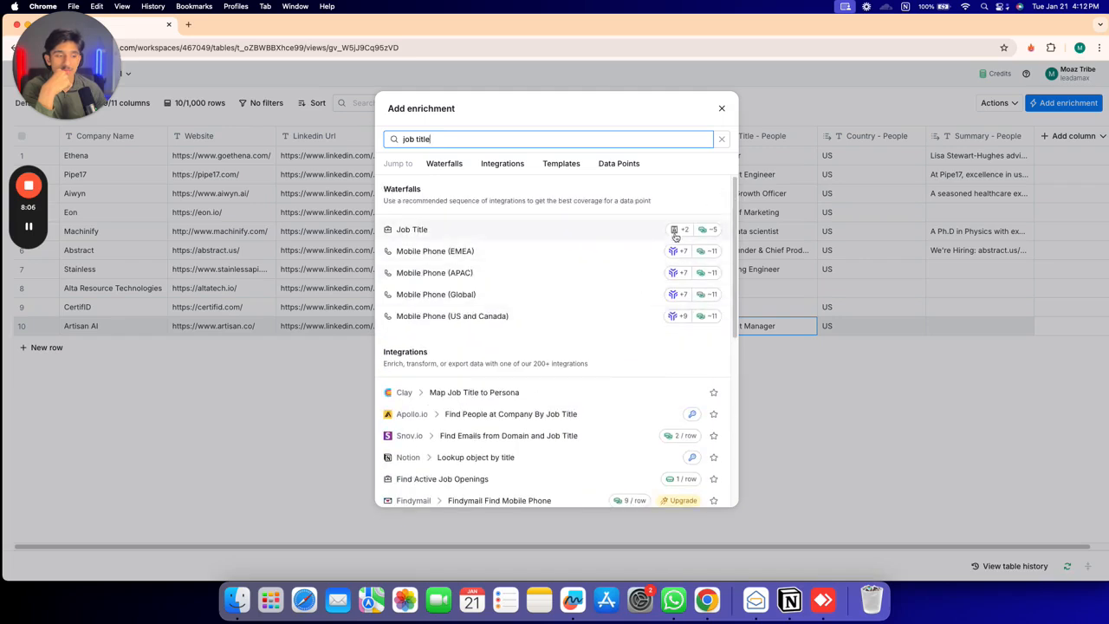
scroll(586, 252, down, 5)
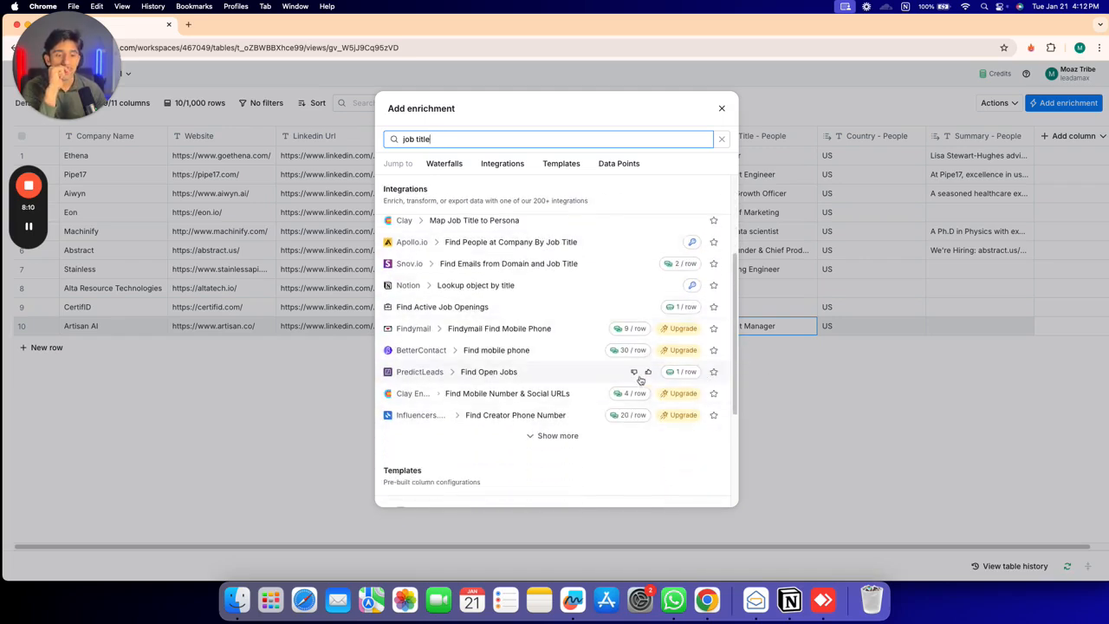
click(520, 337)
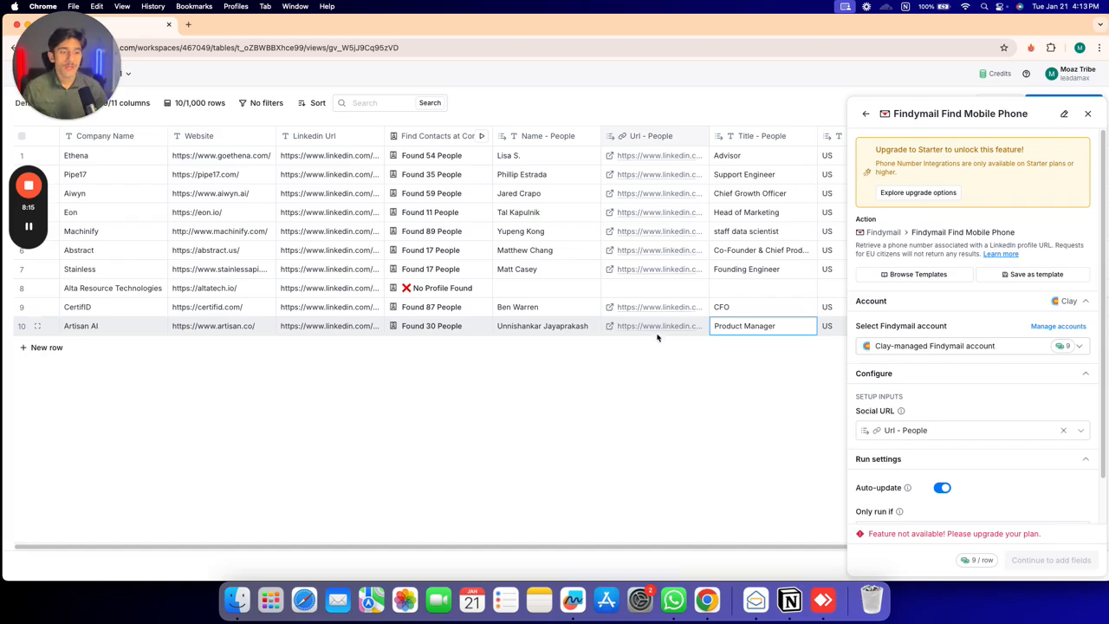
Delete the Summary - People and Country - People columns from the table
scroll(659, 147, right, 5)
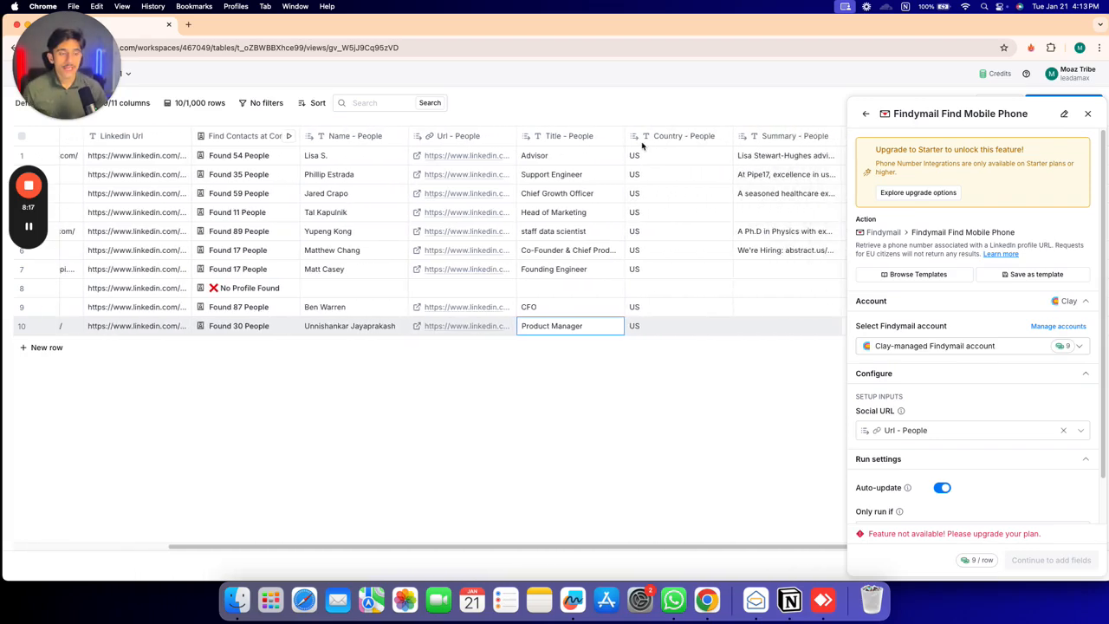
scroll(672, 148, right, 3)
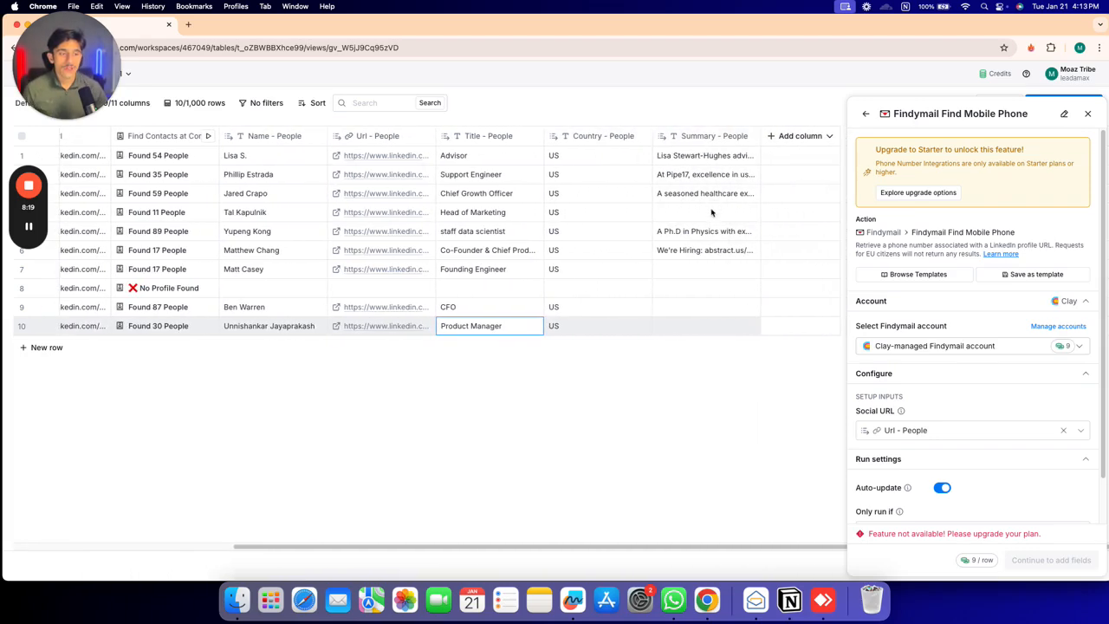
click(704, 138)
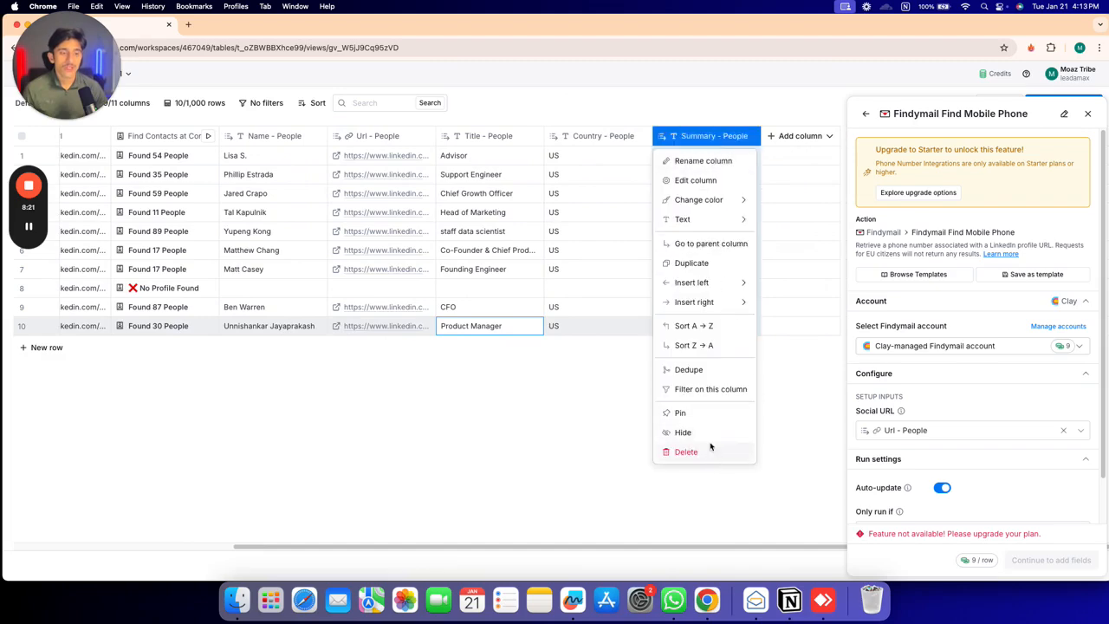
click(714, 452)
click(631, 246)
click(693, 139)
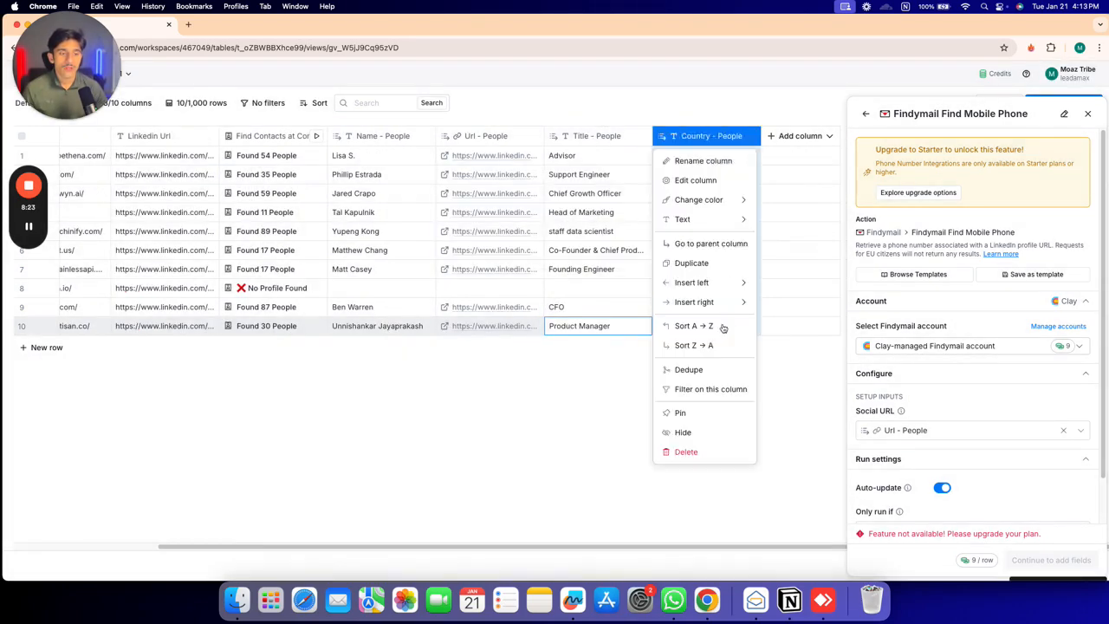
click(702, 458)
click(637, 246)
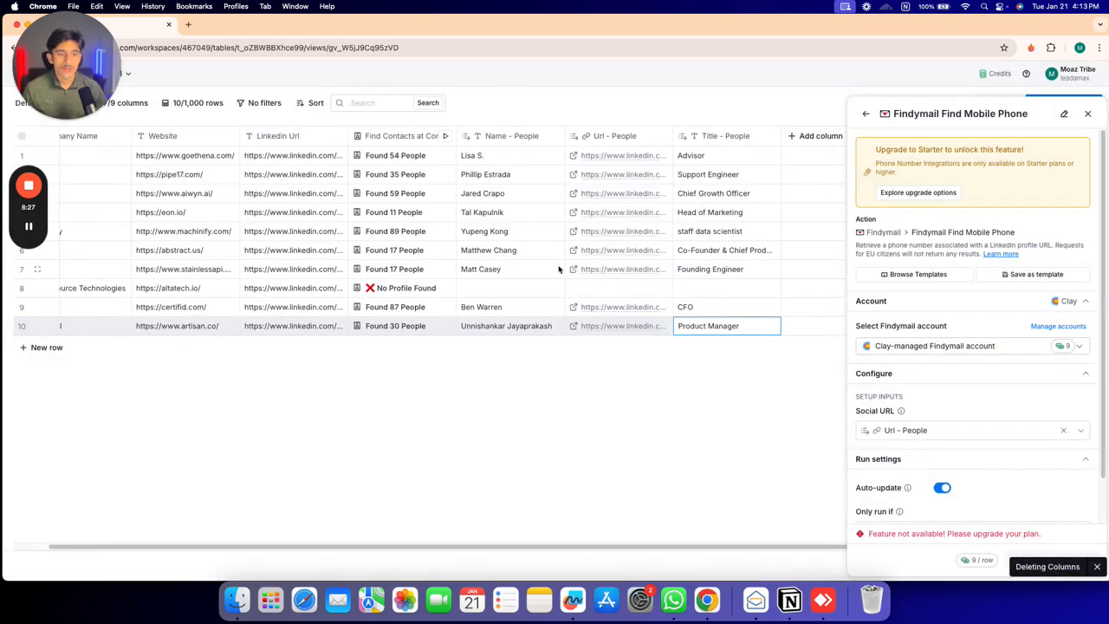
Close the Findymail Find Mobile Phone setup without saving its changes
scroll(669, 237, right, 1)
click(1088, 114)
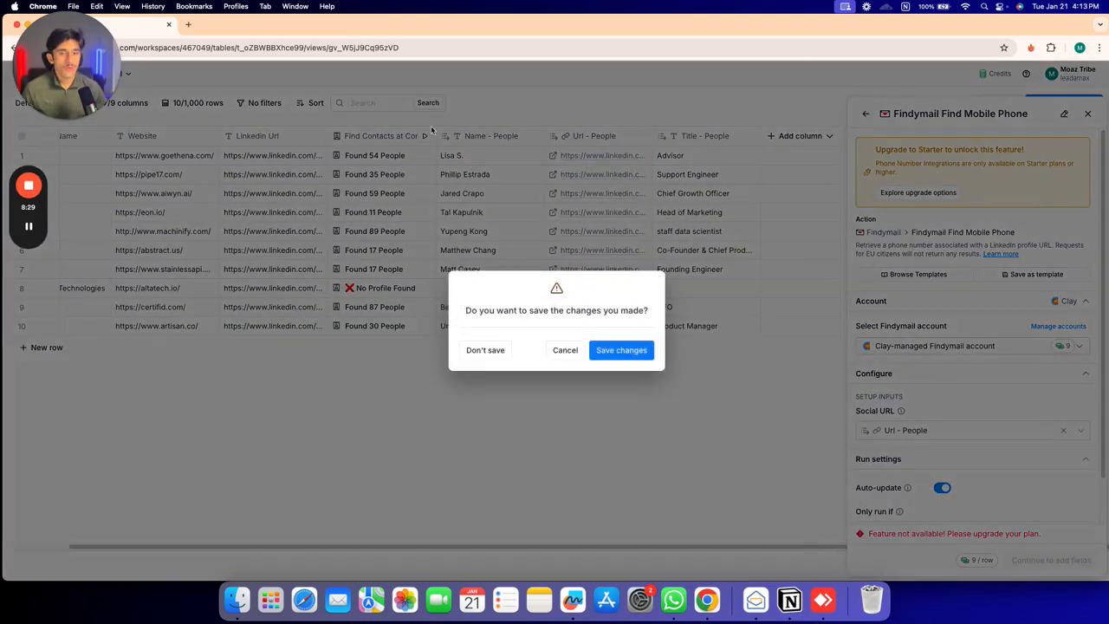
click(506, 352)
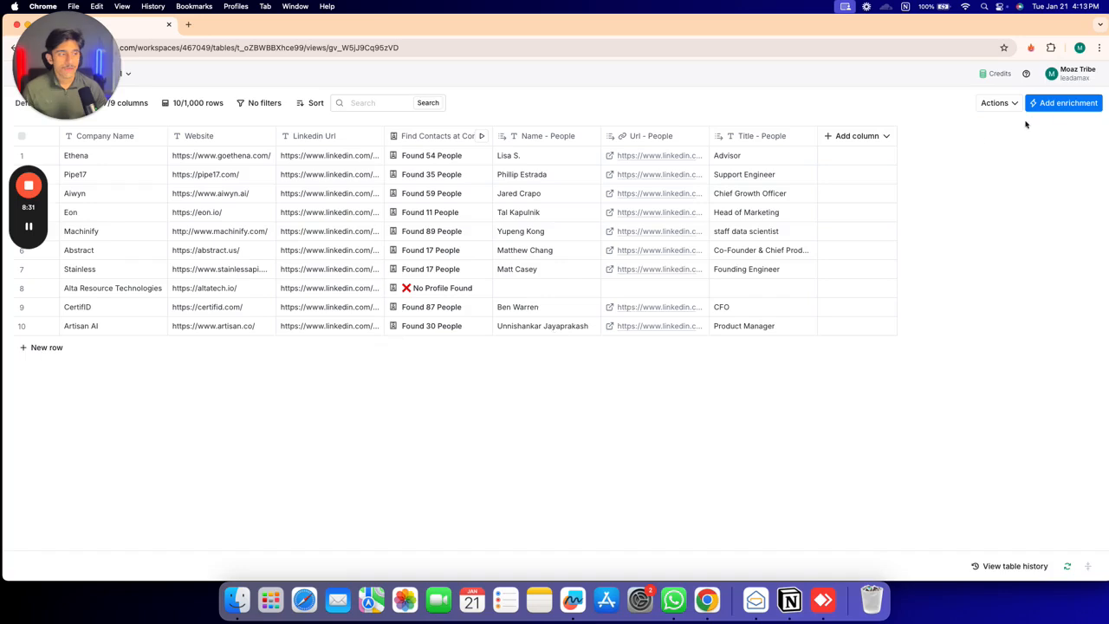
Search the enrichments for "enrich name", review the matches, and shorten the search to "enrich"
click(1061, 106)
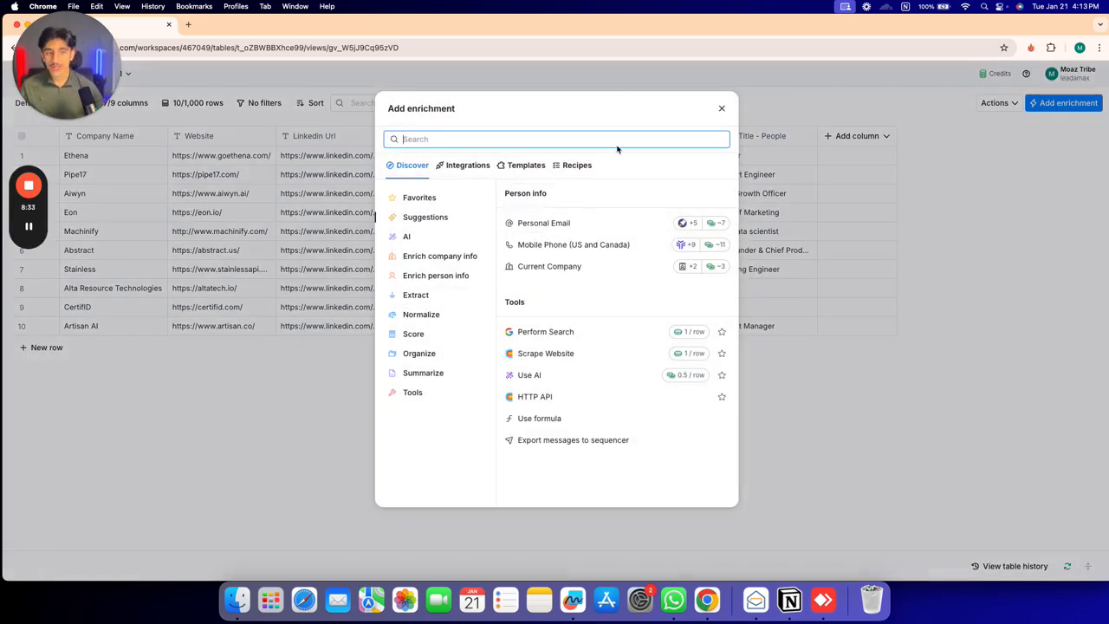
text(enrich)
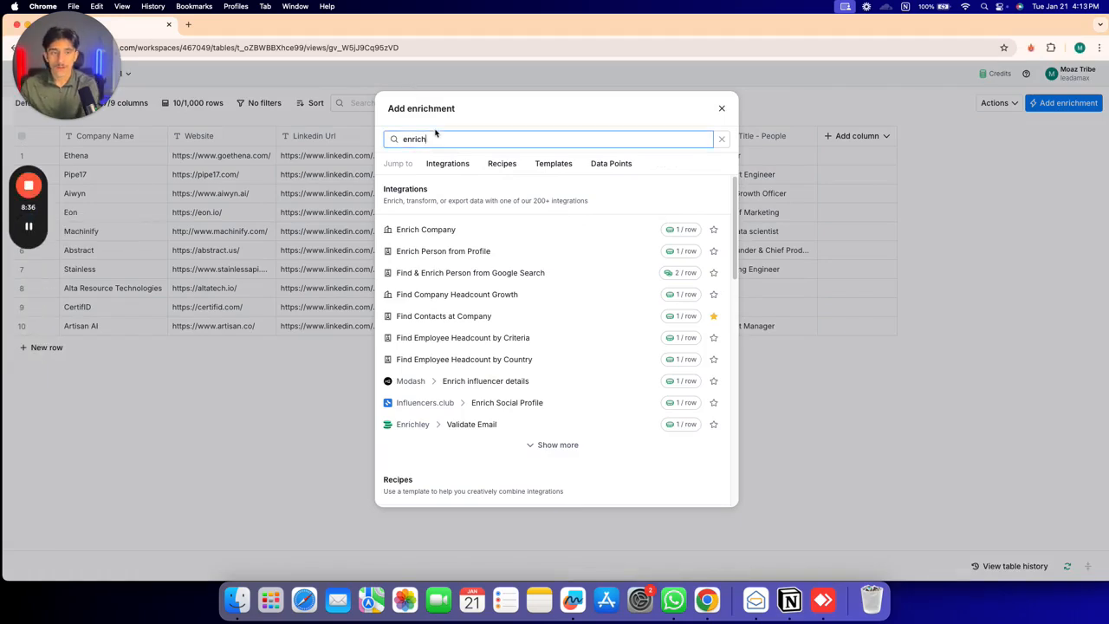
text( name)
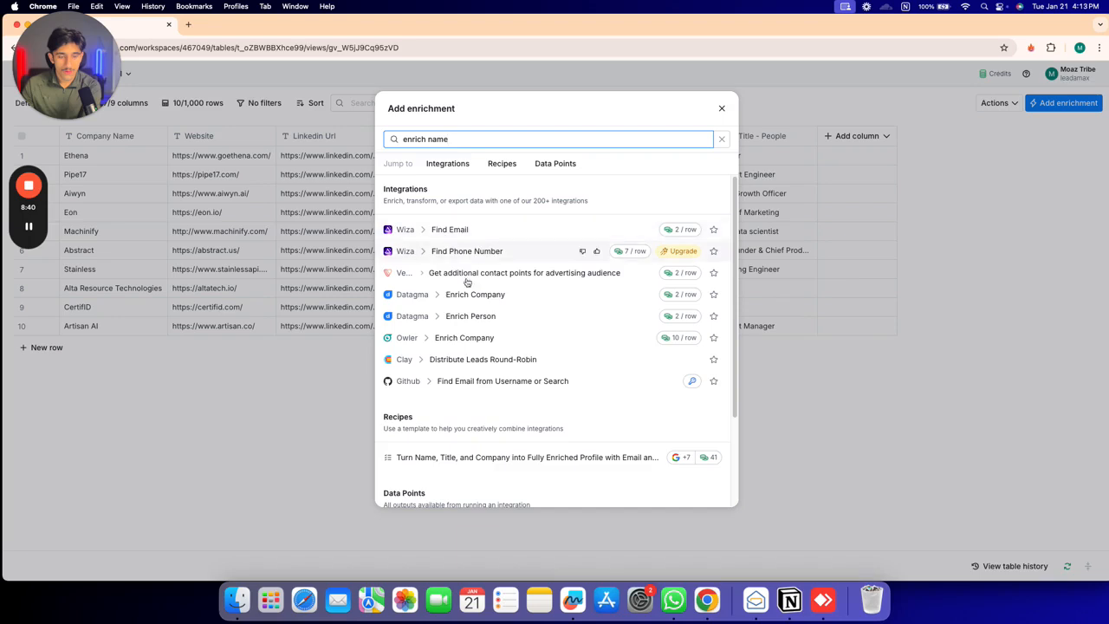
scroll(448, 351, down, 2)
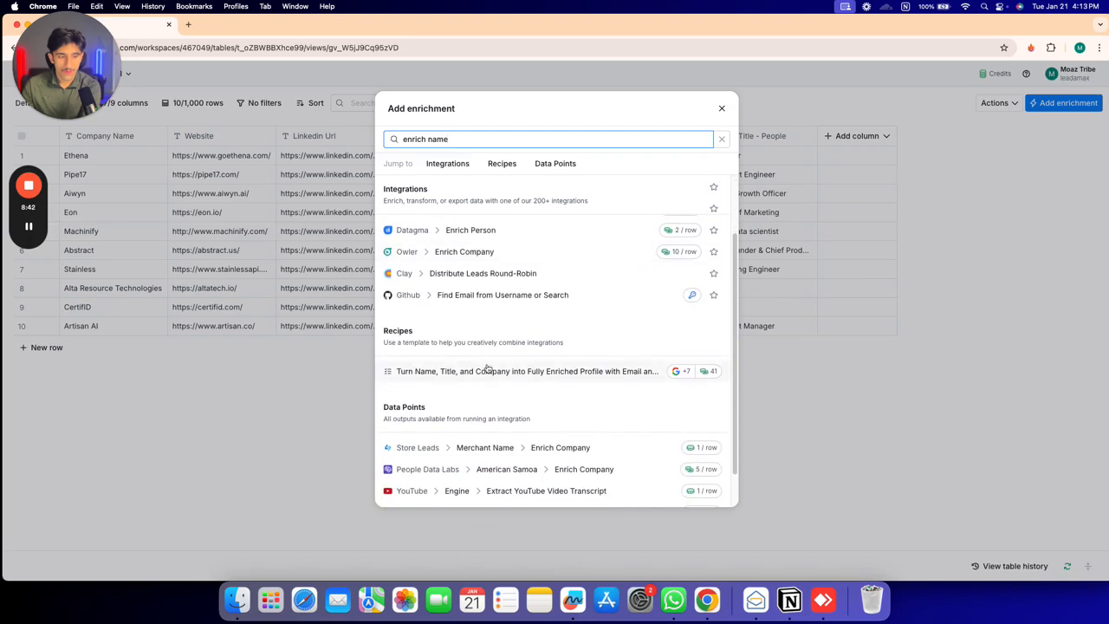
scroll(485, 368, down, 3)
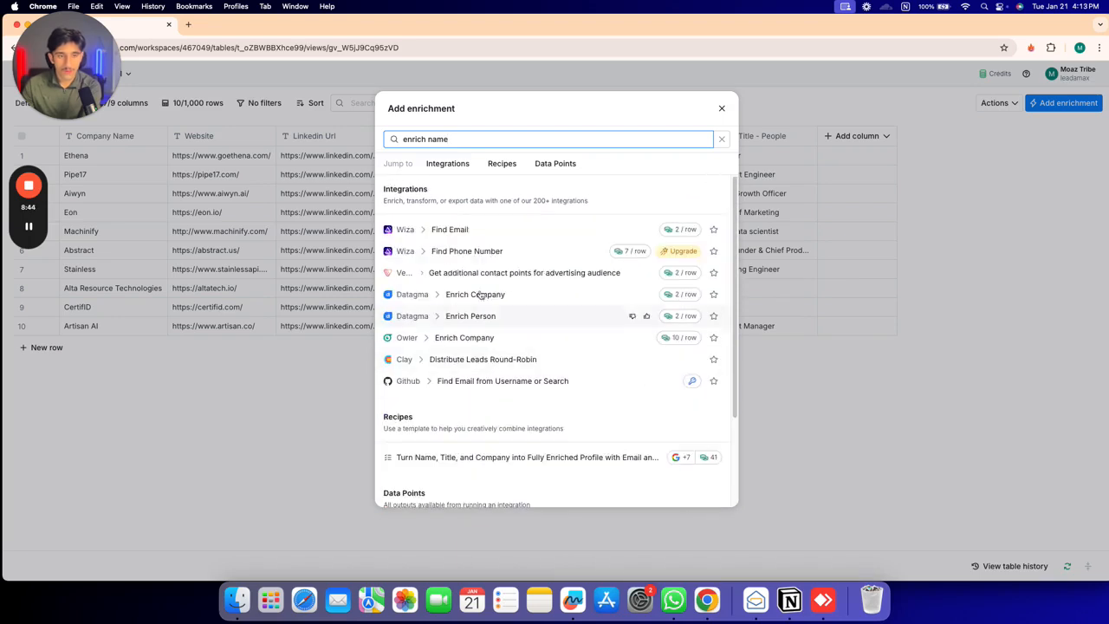
key(BackSpace)
key(BackSpace)
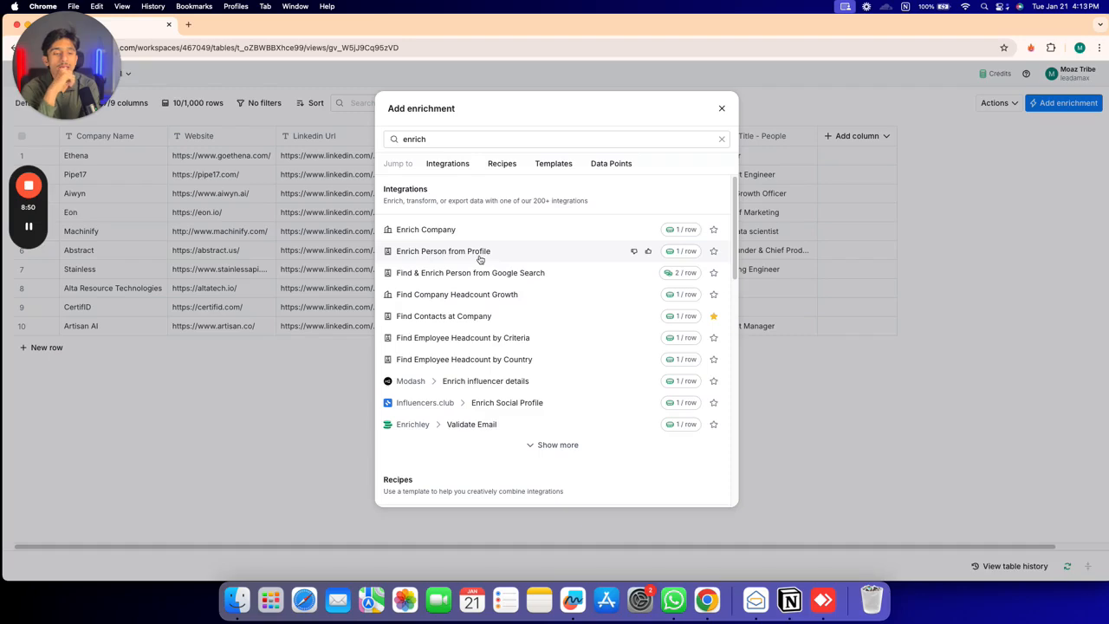
Choose Enrich Person from Profile with Url - People as the Social Profile Identifier, and open the AI formula generator for its run condition
click(480, 253)
click(966, 286)
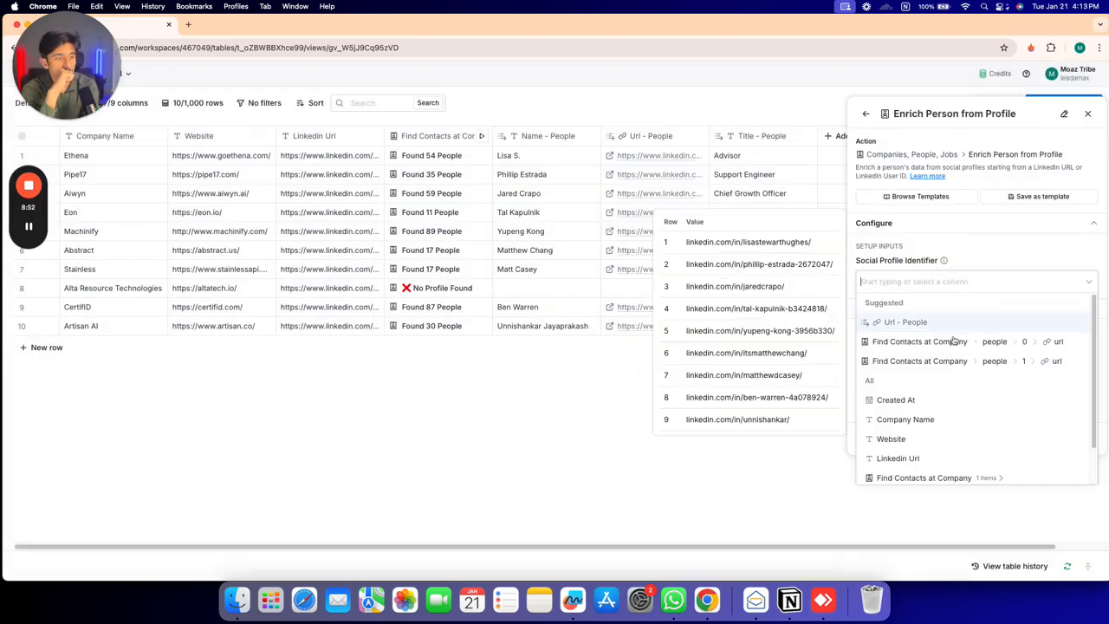
click(934, 328)
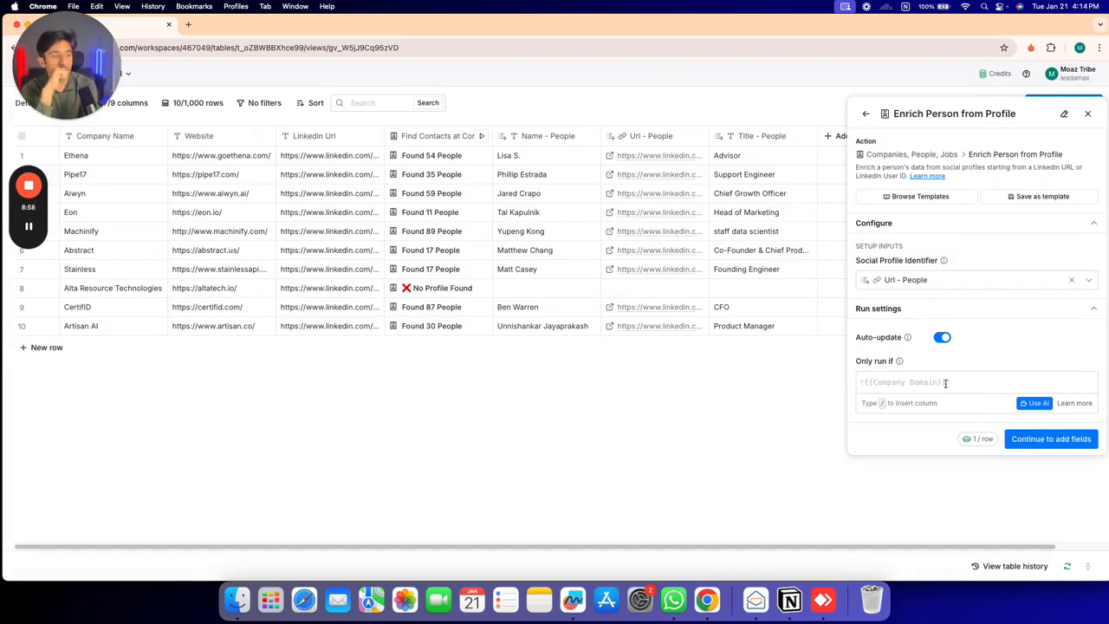
click(1028, 403)
Try to generate a run condition formula from the description "only run if Url - People is not blank"
click(416, 238)
text(only r)
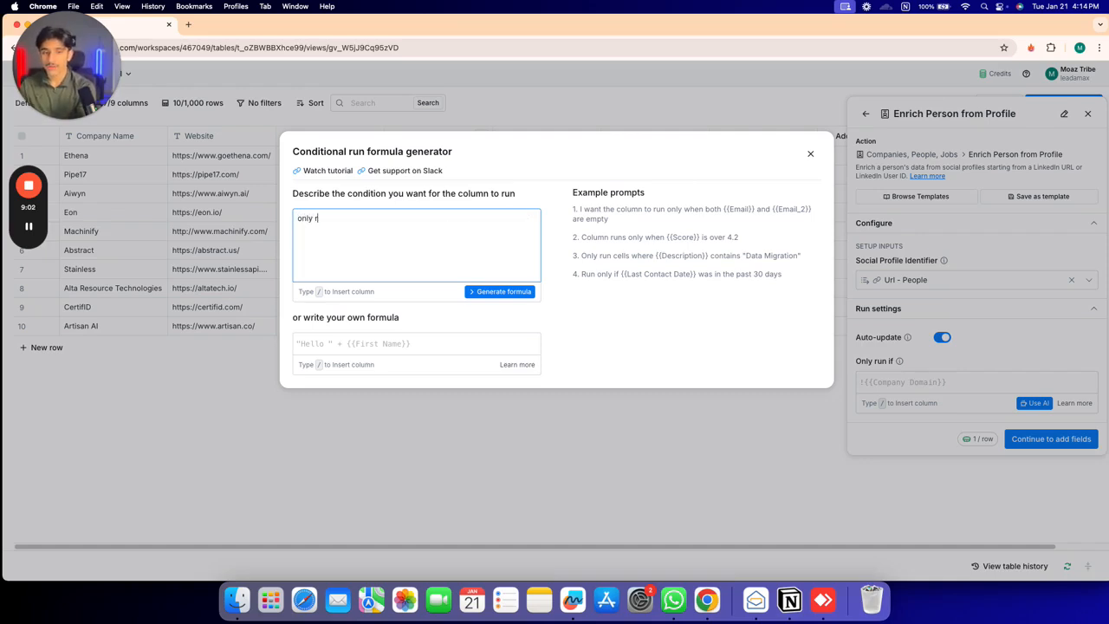
text(un if /)
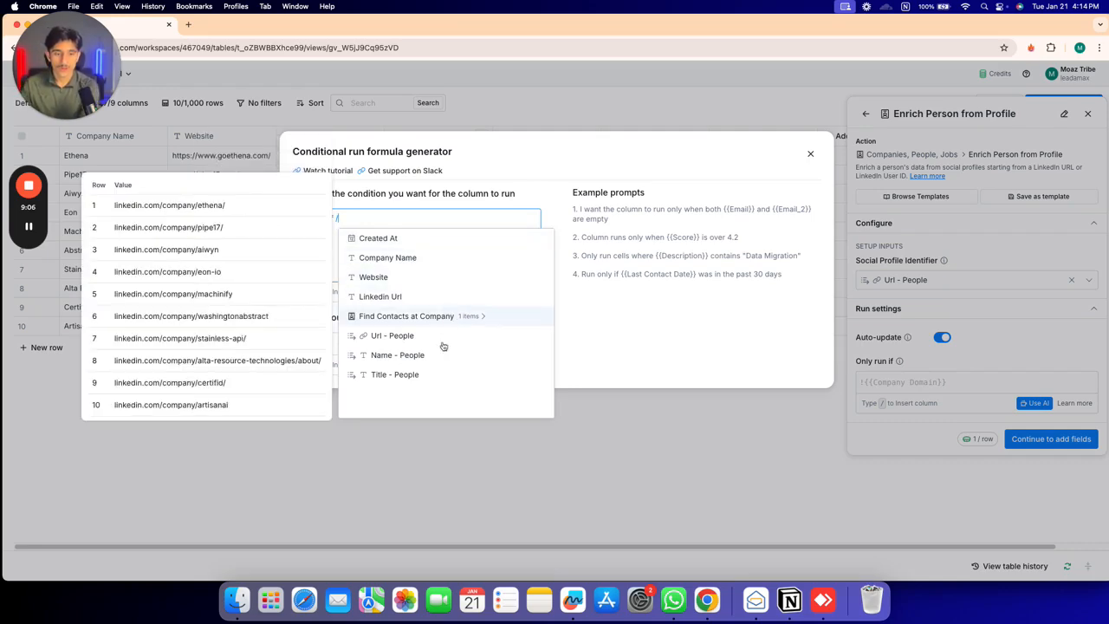
click(421, 335)
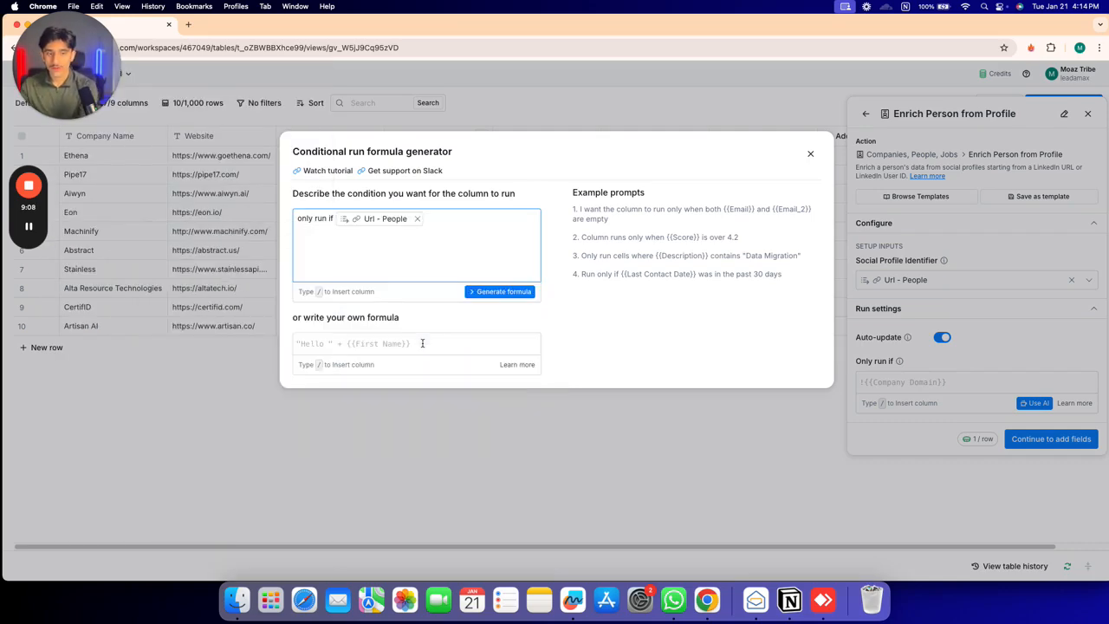
text(is not)
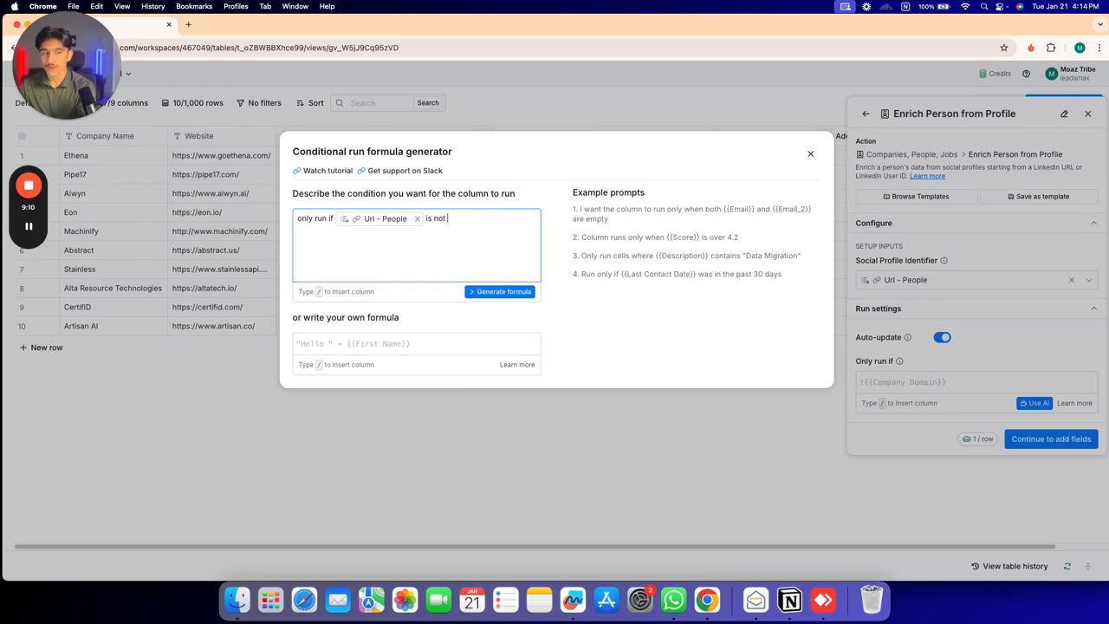
text( blka)
key(BackSpace)
key(BackSpace)
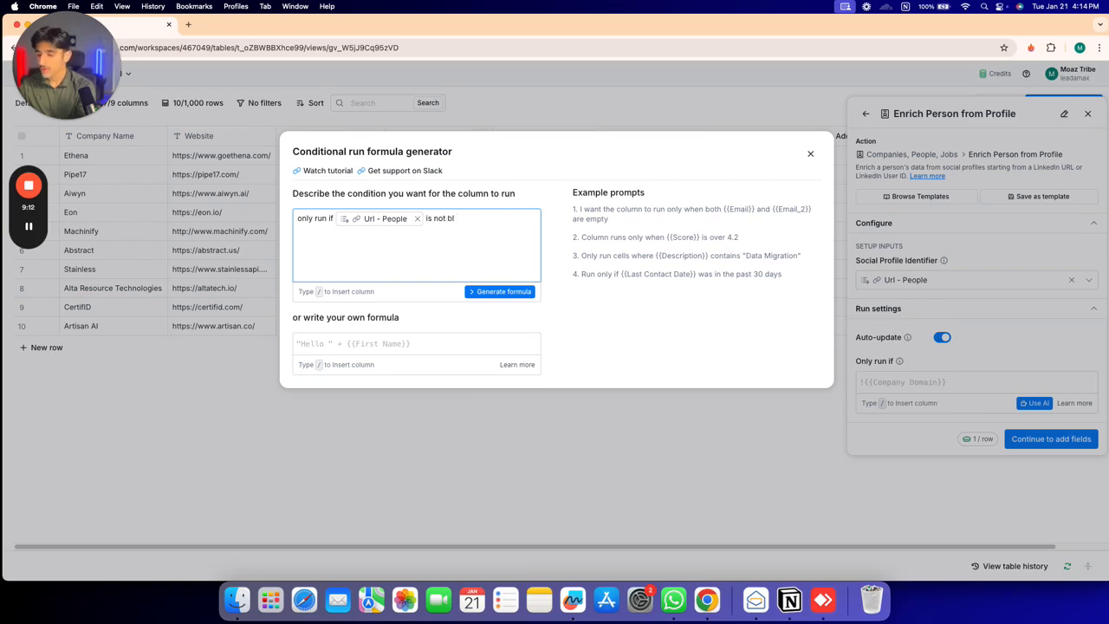
text(ank)
click(511, 291)
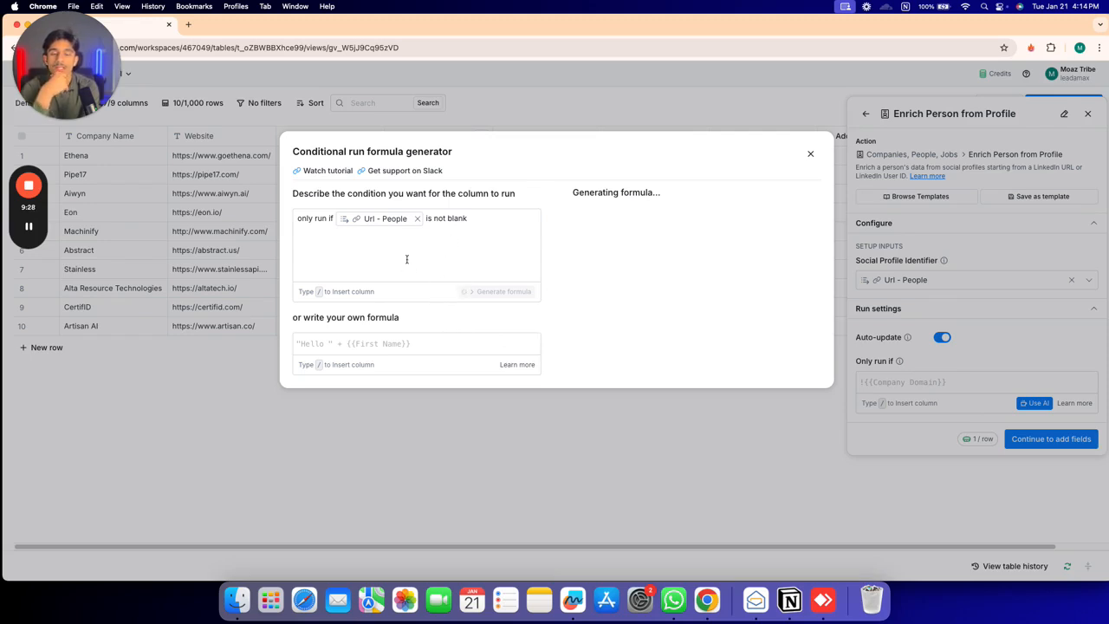
Try to reword the run condition as "do not run if Url - People is blank", and close the formula generator without saving
click(417, 219)
drag(400, 220, 280, 222)
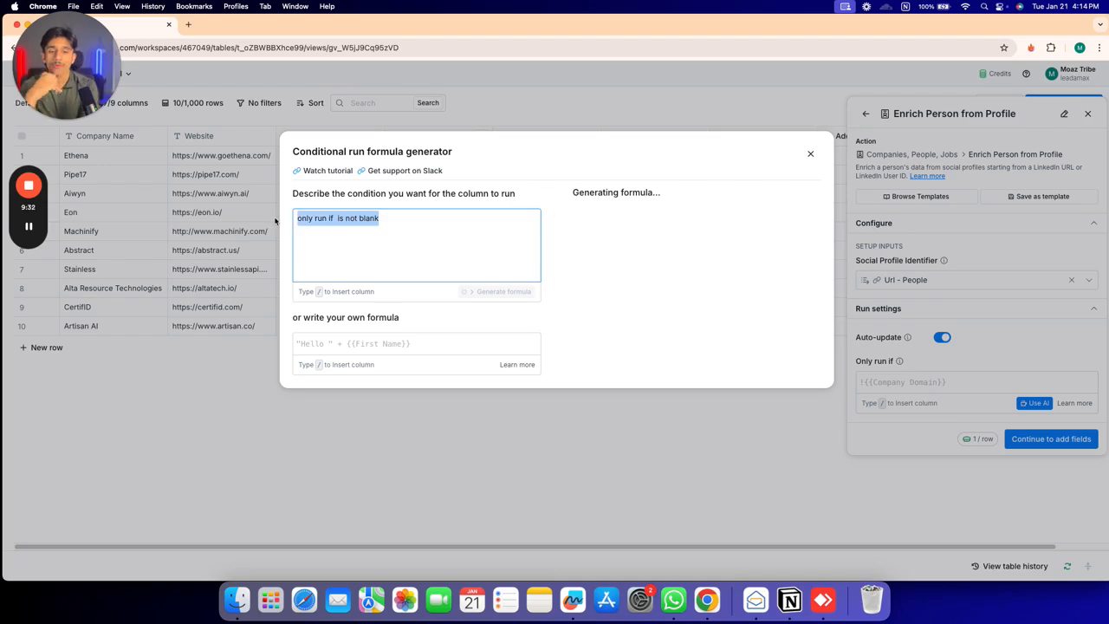
text(do not run if)
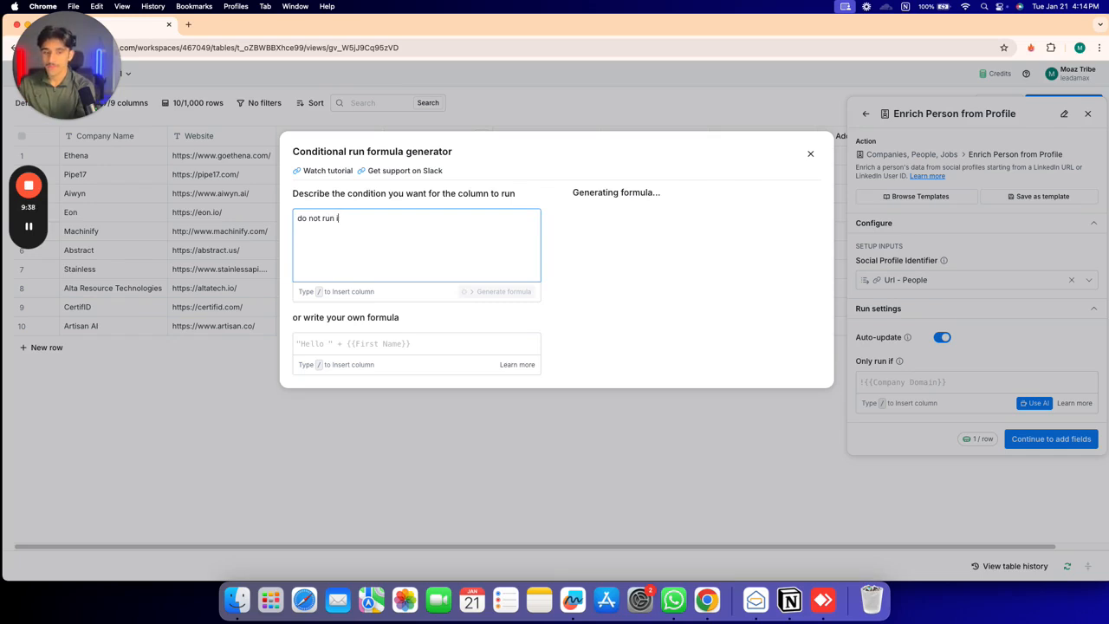
text(/)
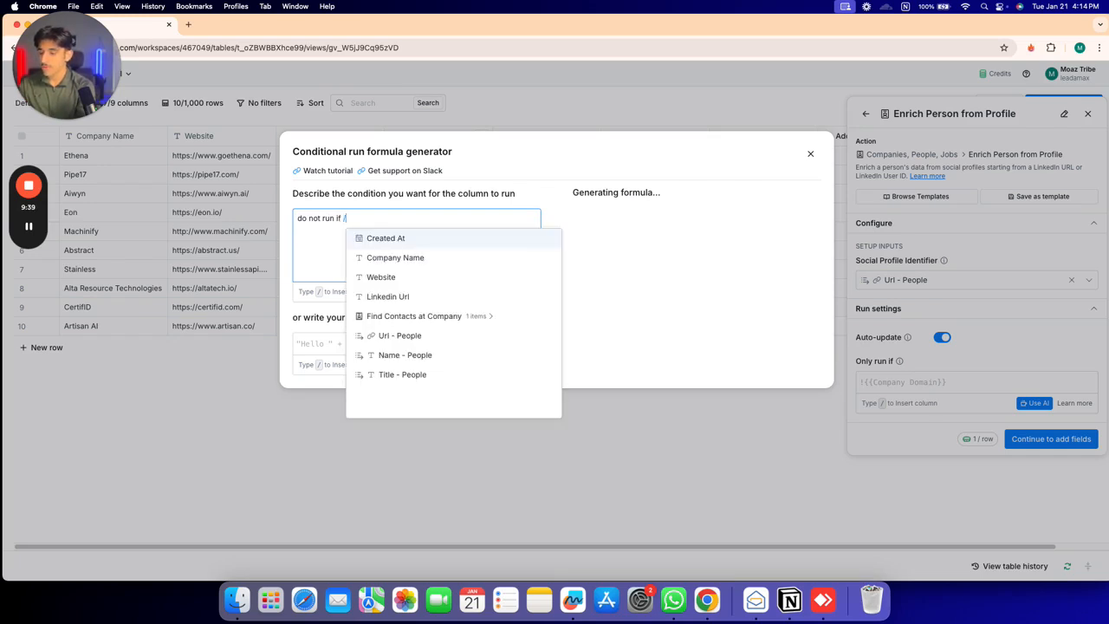
click(430, 338)
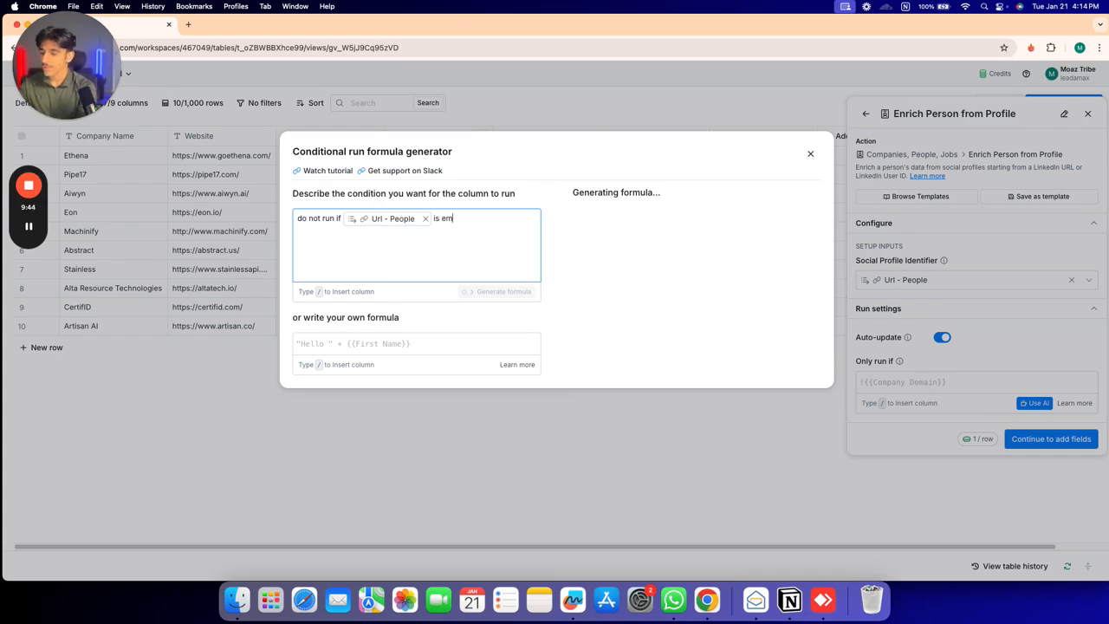
key(BackSpace)
key(BackSpace)
key(BackSpace)
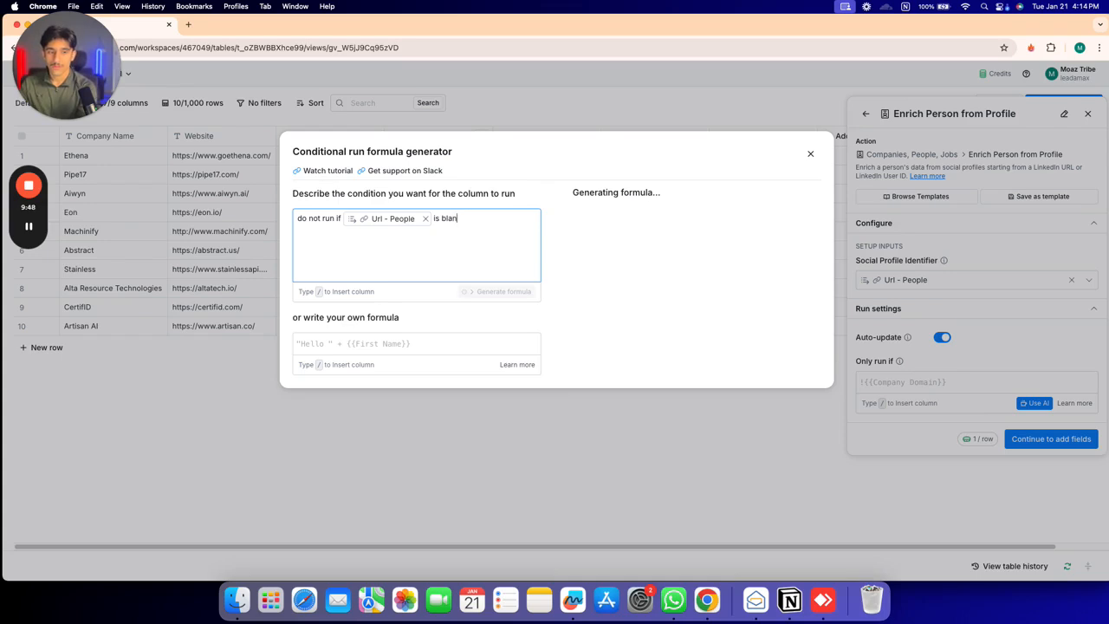
click(496, 322)
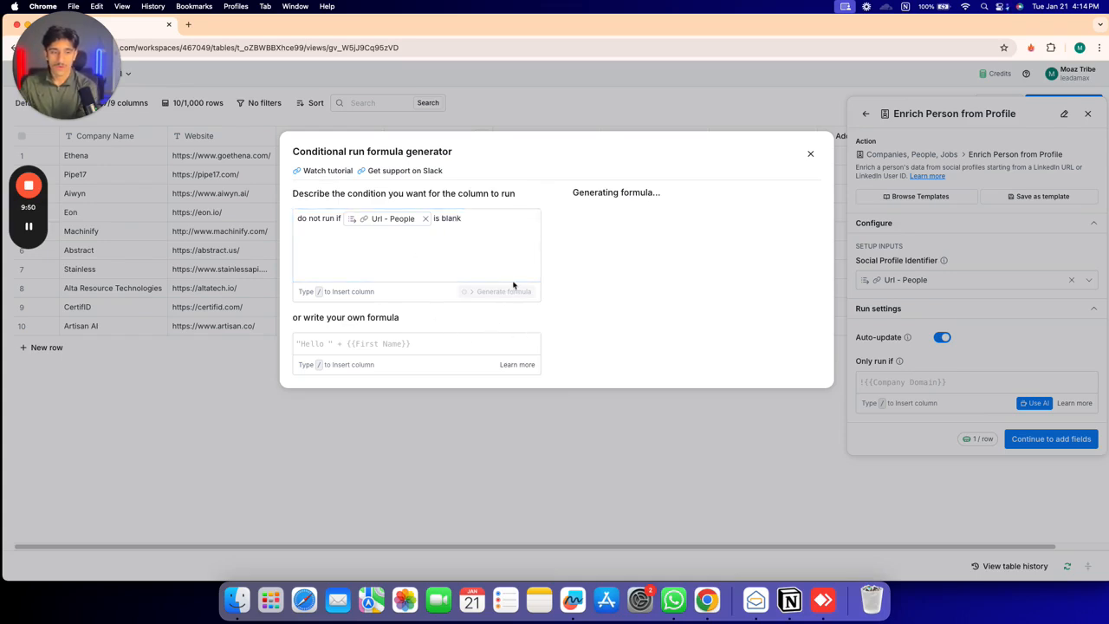
click(476, 251)
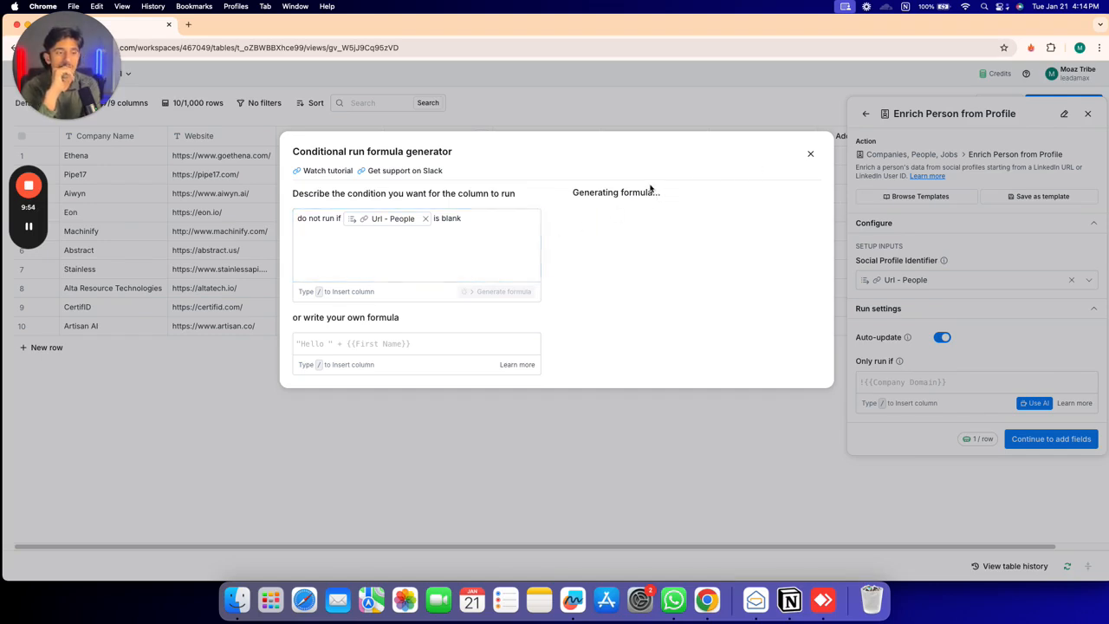
click(810, 153)
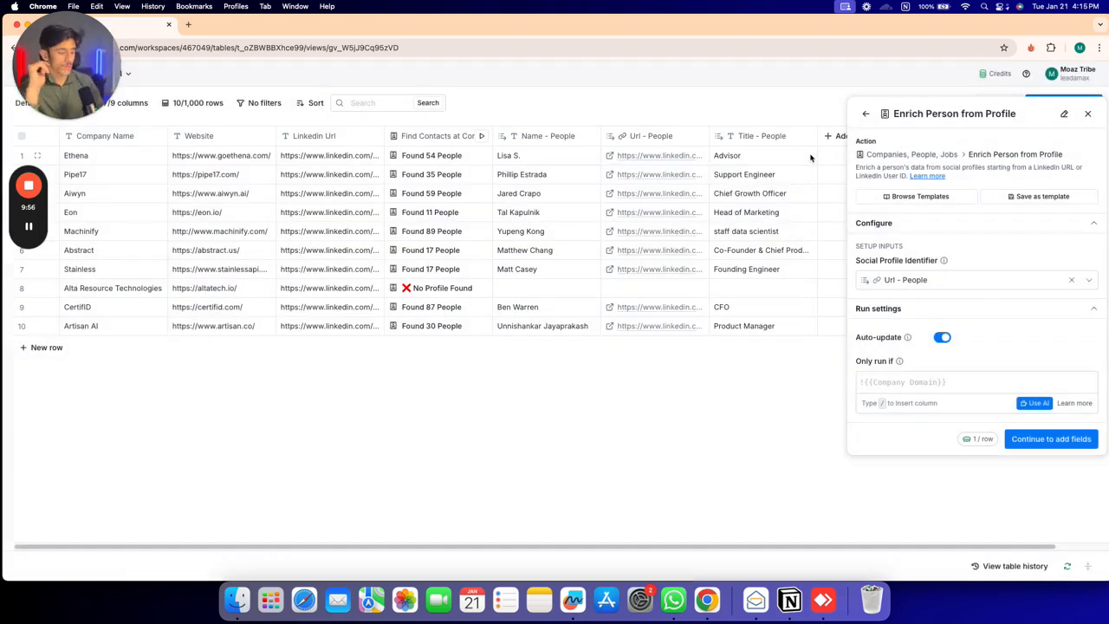
Reopen the AI formula generator and generate a run condition from "only run if Url - People is not blank"
click(1035, 403)
click(444, 214)
text(only)
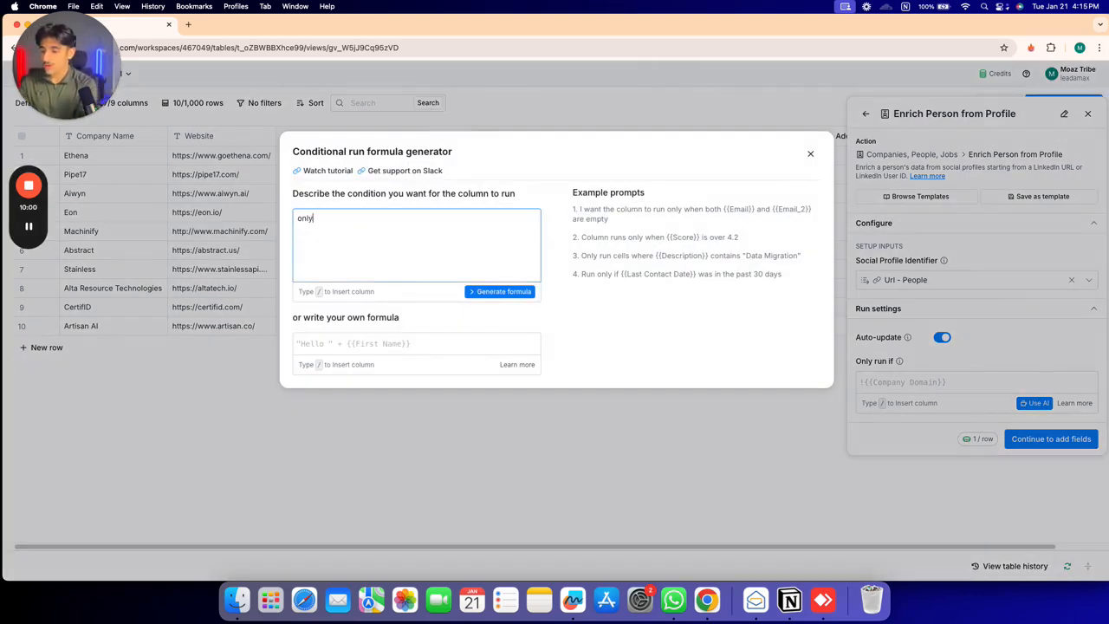
text( run if )
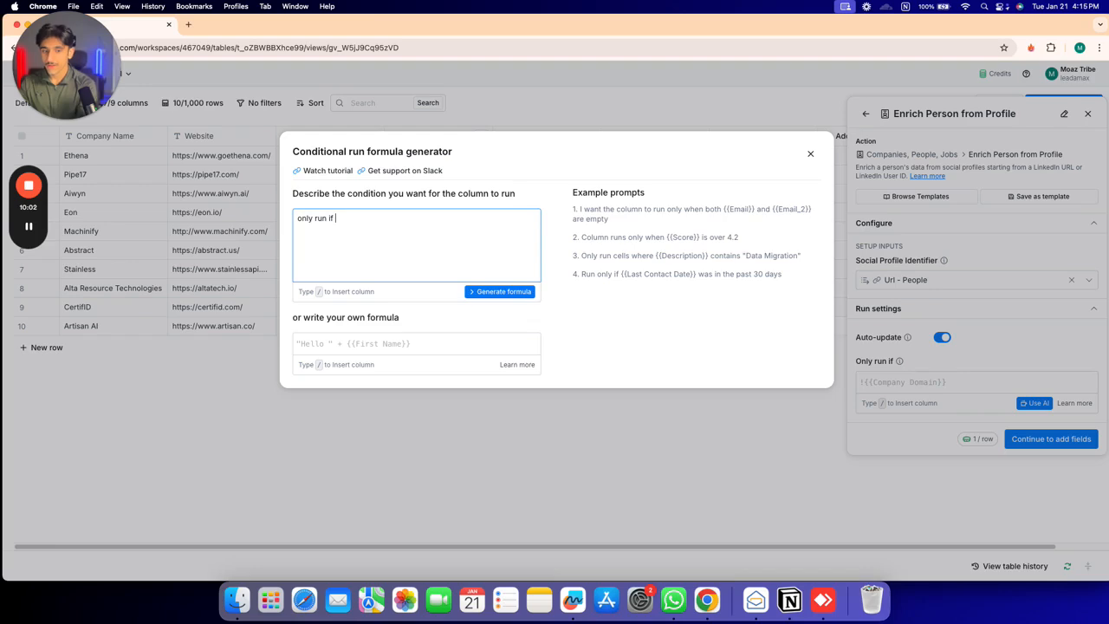
text(/)
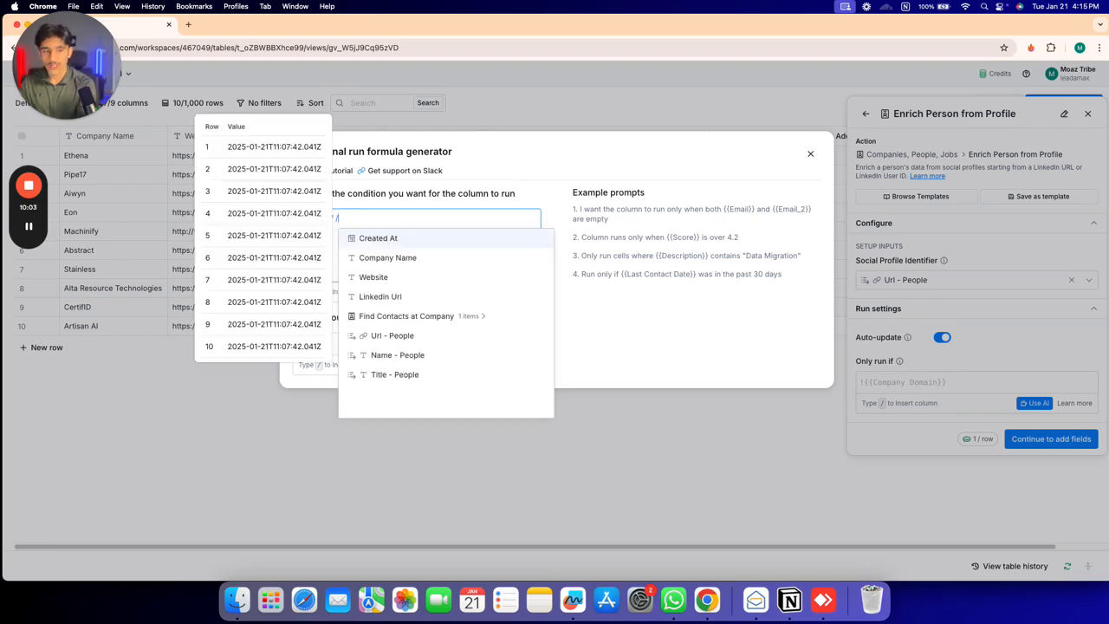
click(386, 343)
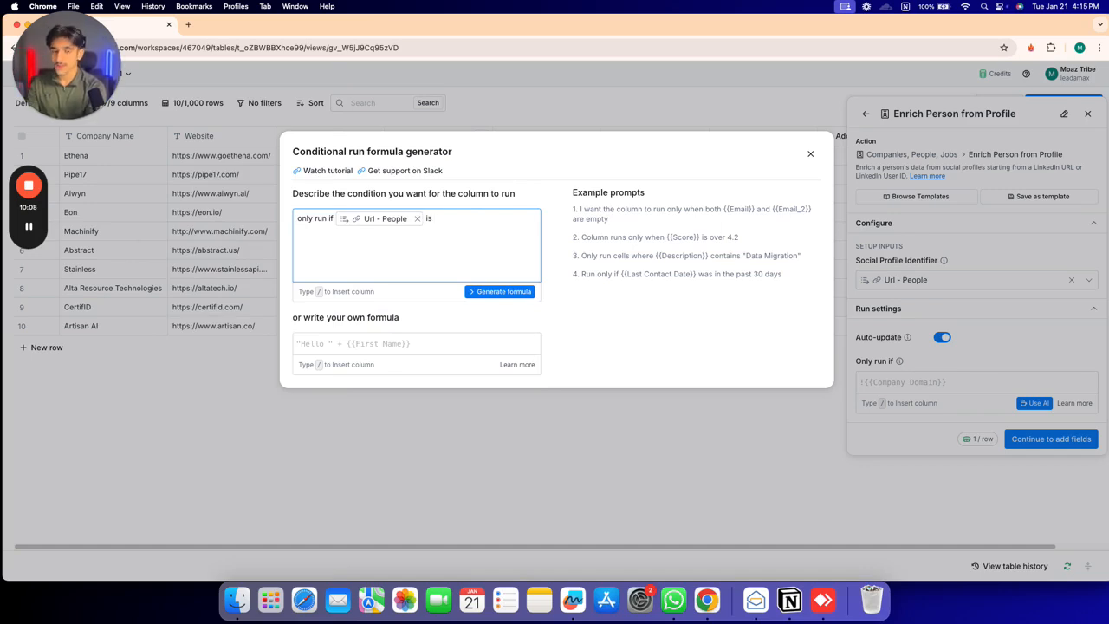
text(is not blank)
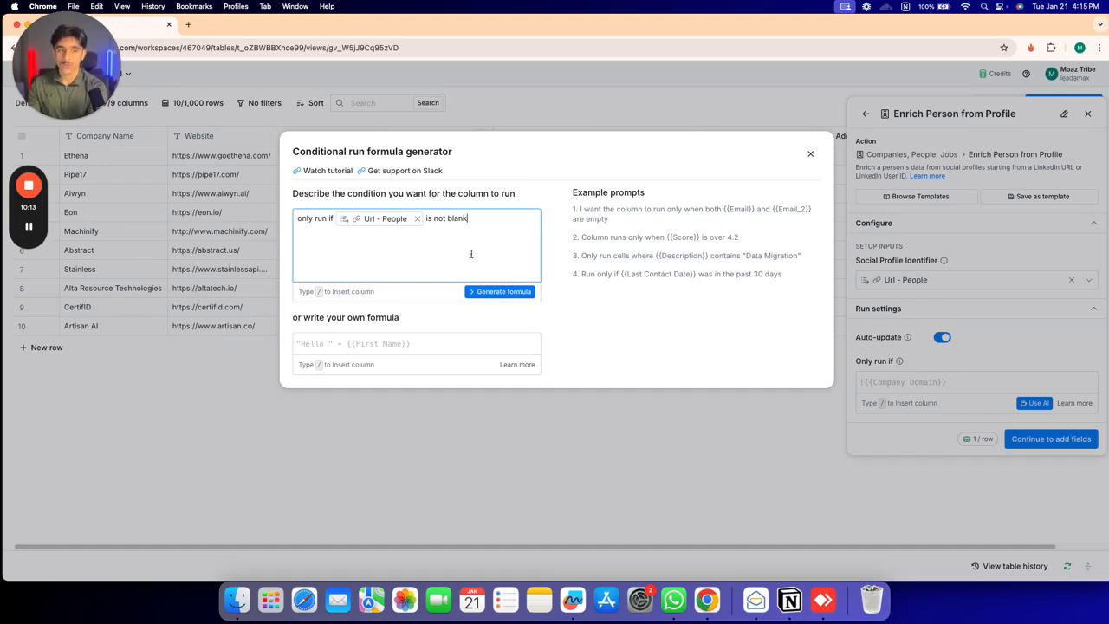
click(495, 291)
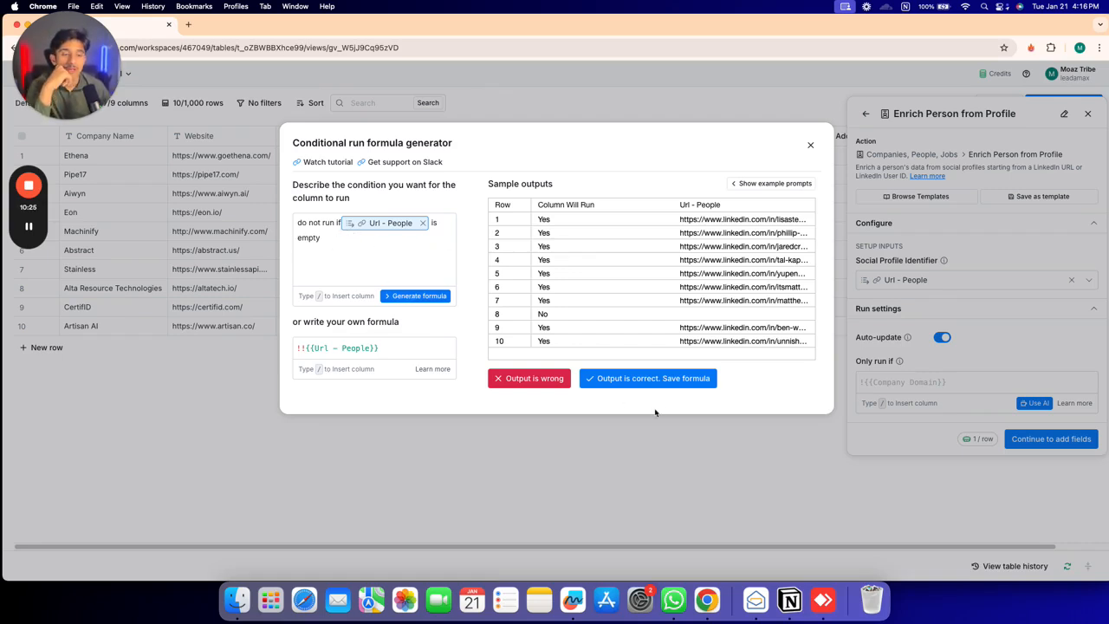
Check the sample output for row 8 and save the formula !!{{Url - People}} as the run condition
click(545, 319)
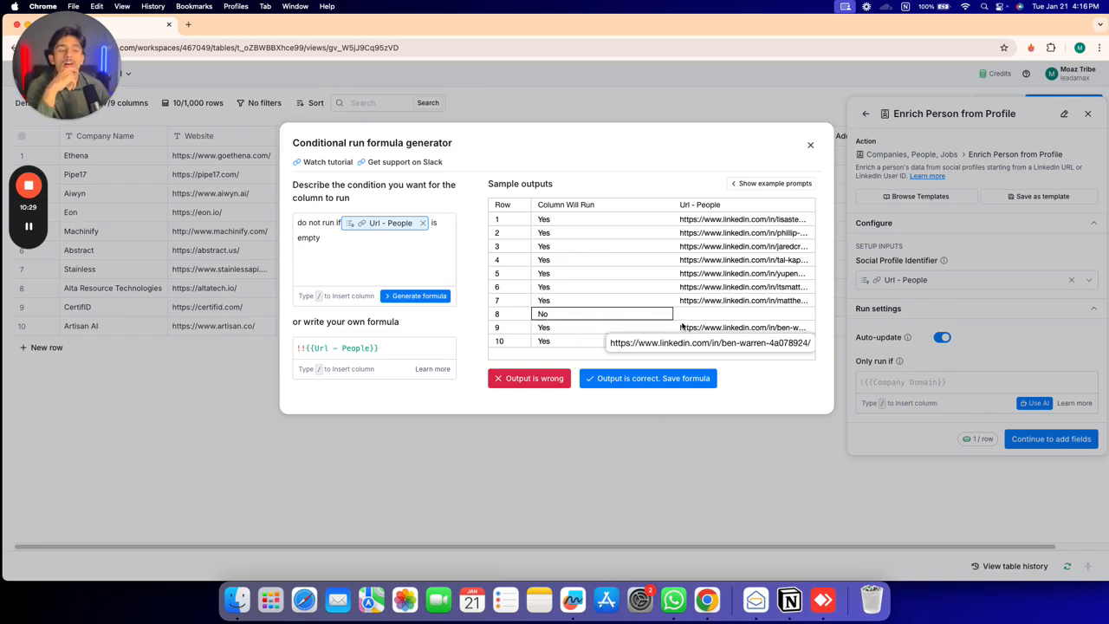
click(626, 381)
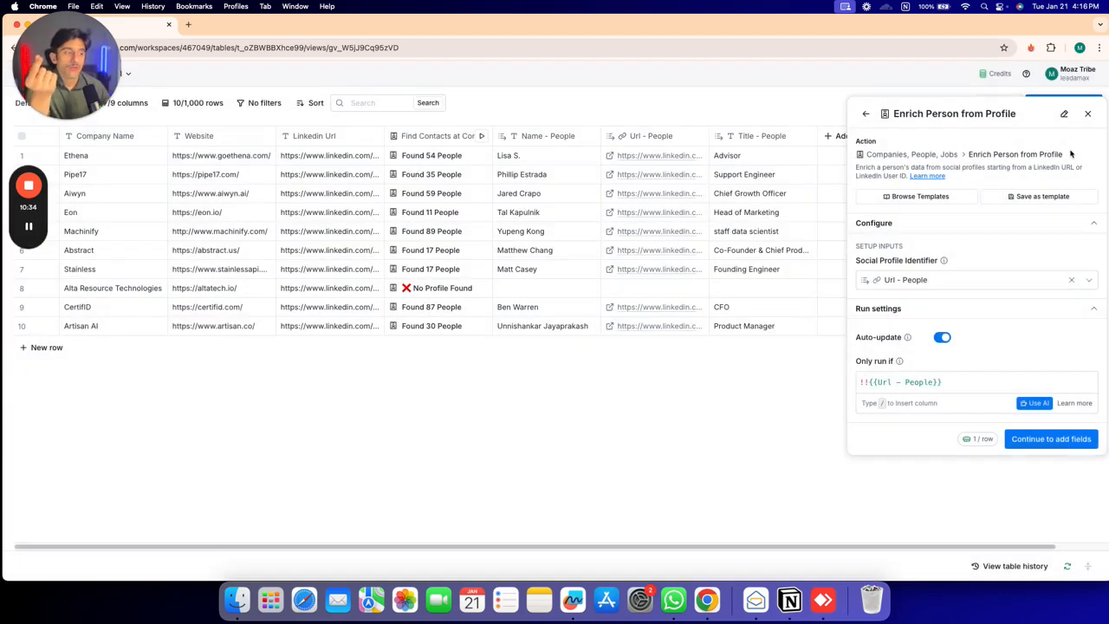
Add the profile's Name, Title and Url as output columns, and save and run the enrichment on 10 rows
click(1040, 439)
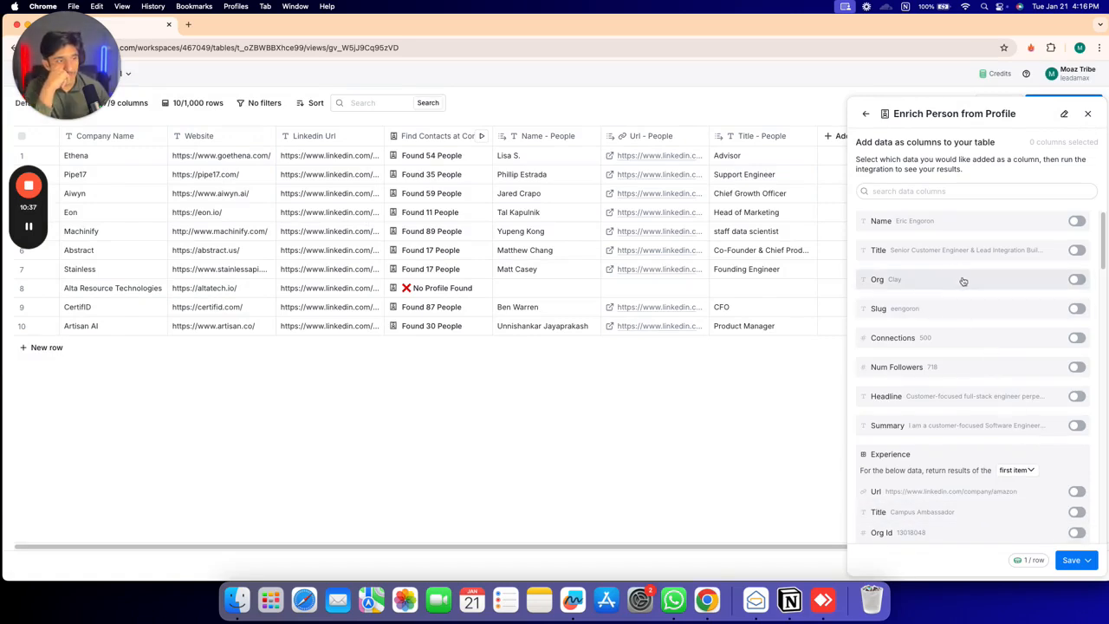
click(1074, 227)
click(1076, 250)
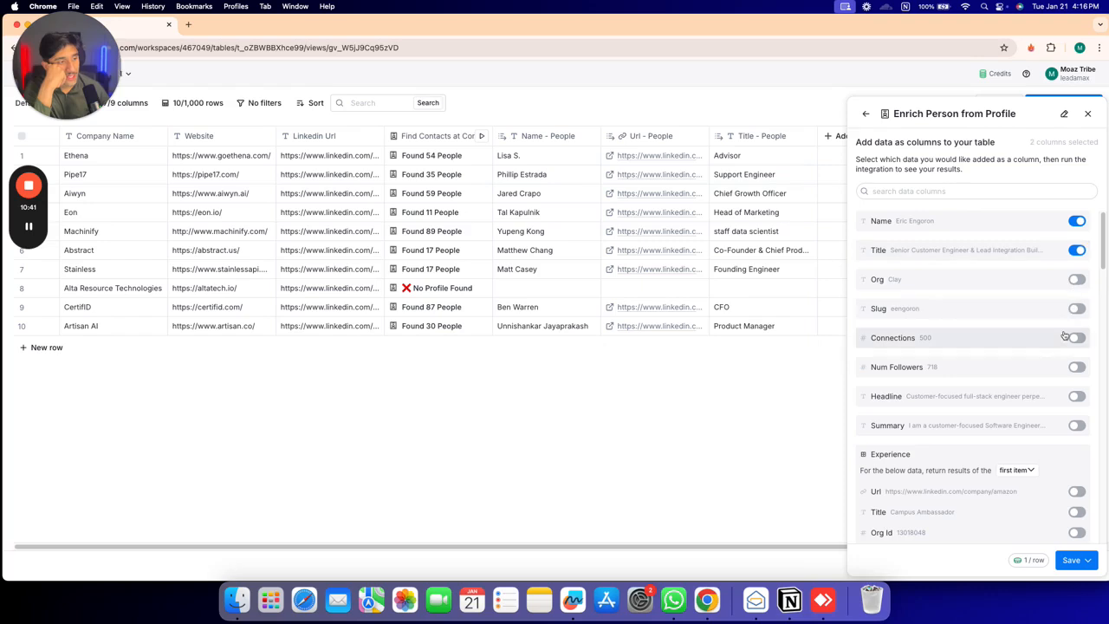
scroll(1064, 371, down, 1)
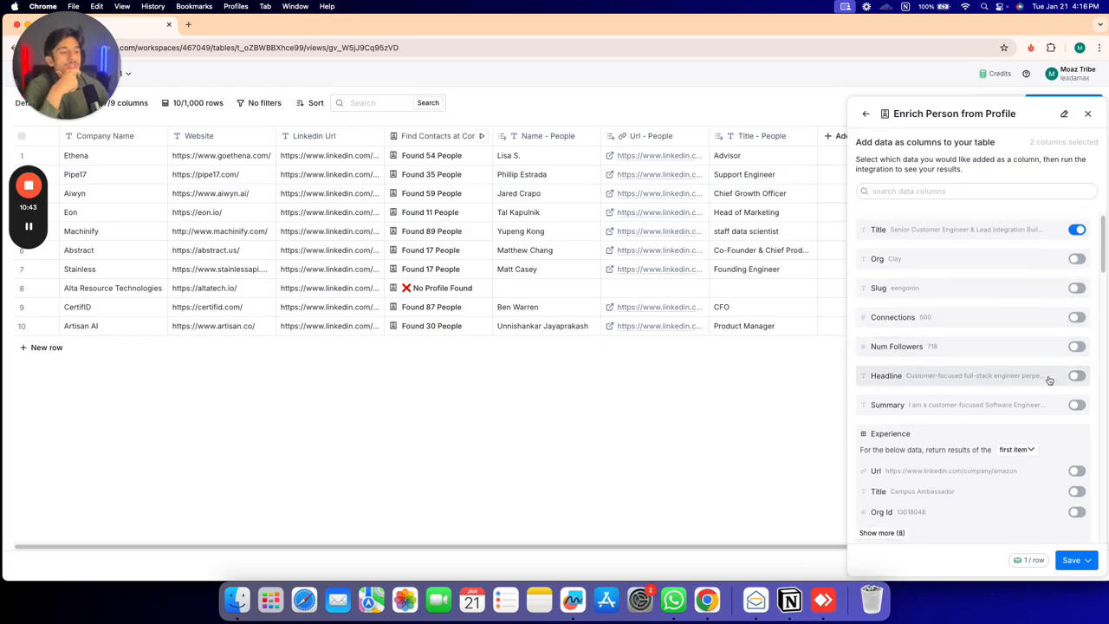
scroll(1049, 379, down, 5)
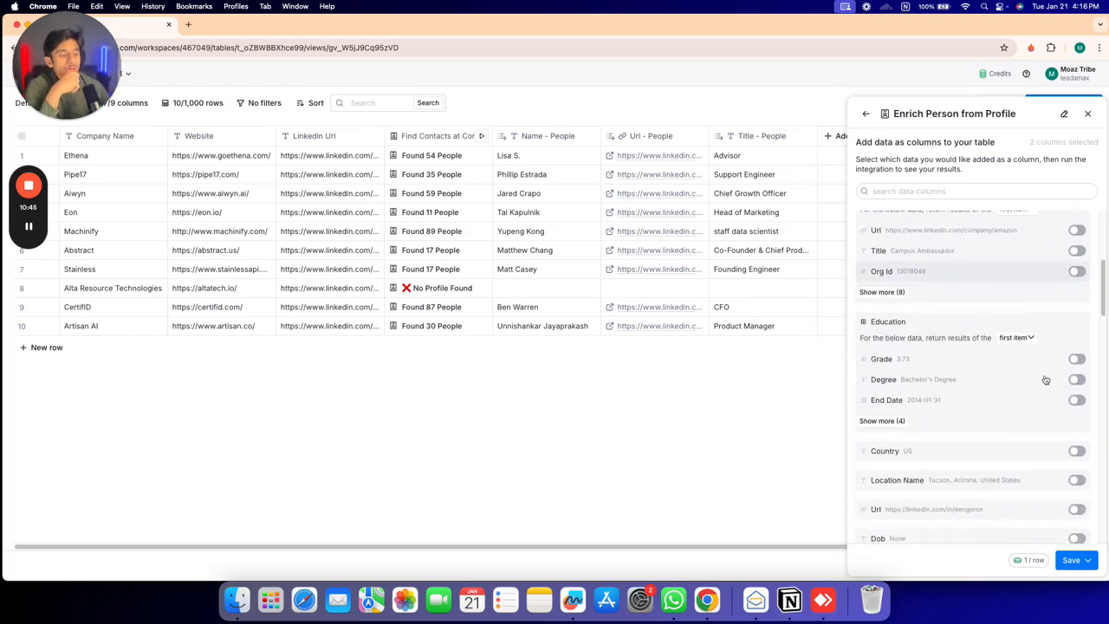
scroll(1044, 380, down, 4)
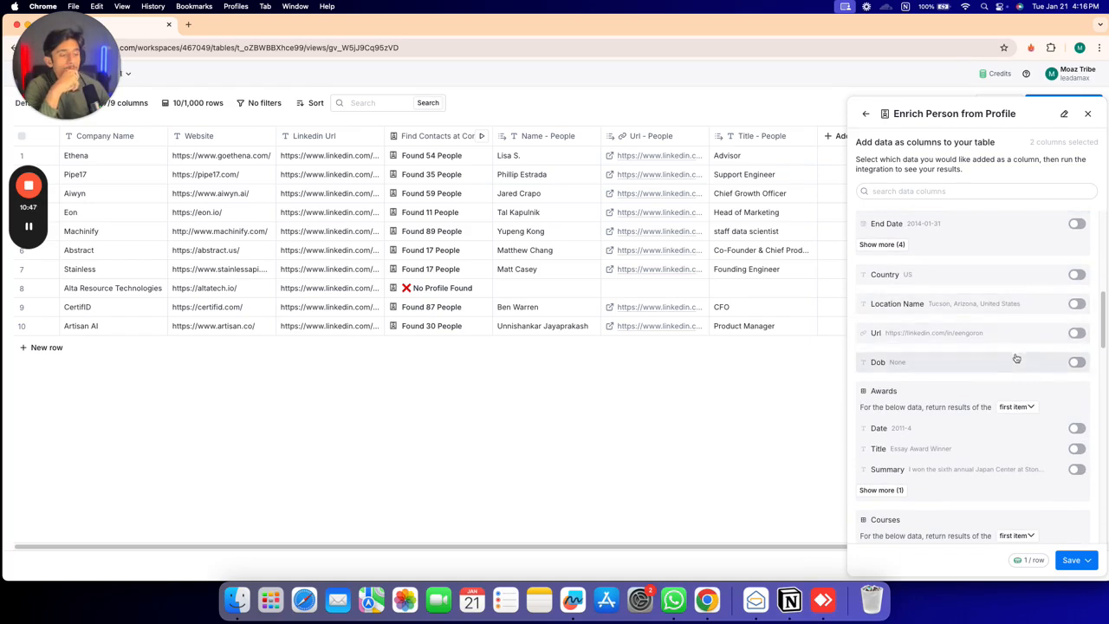
click(1076, 332)
click(1087, 560)
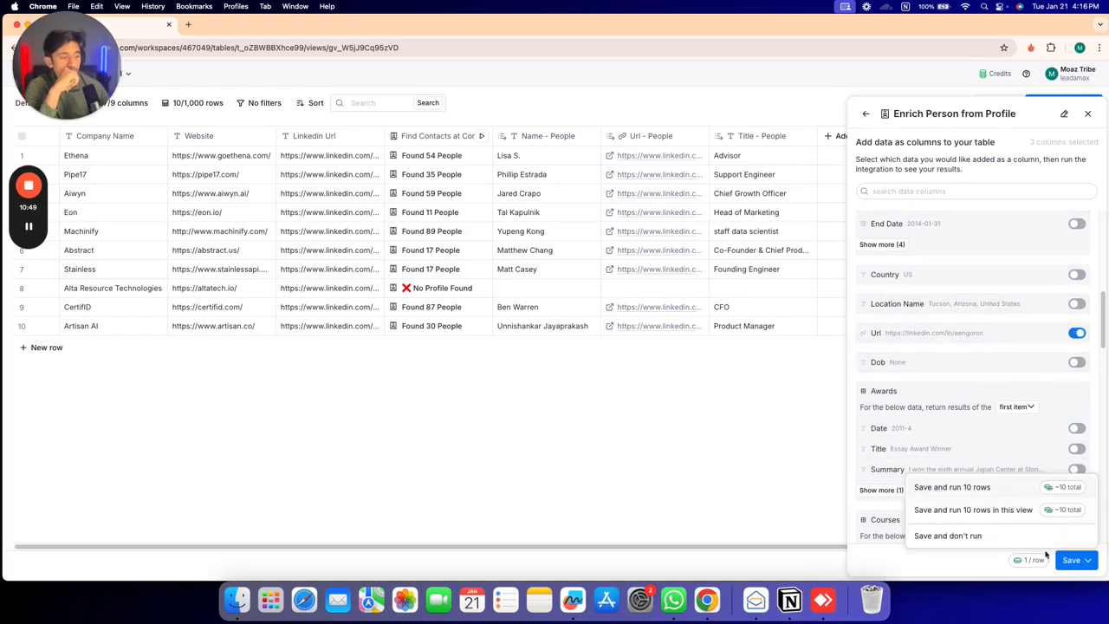
click(982, 493)
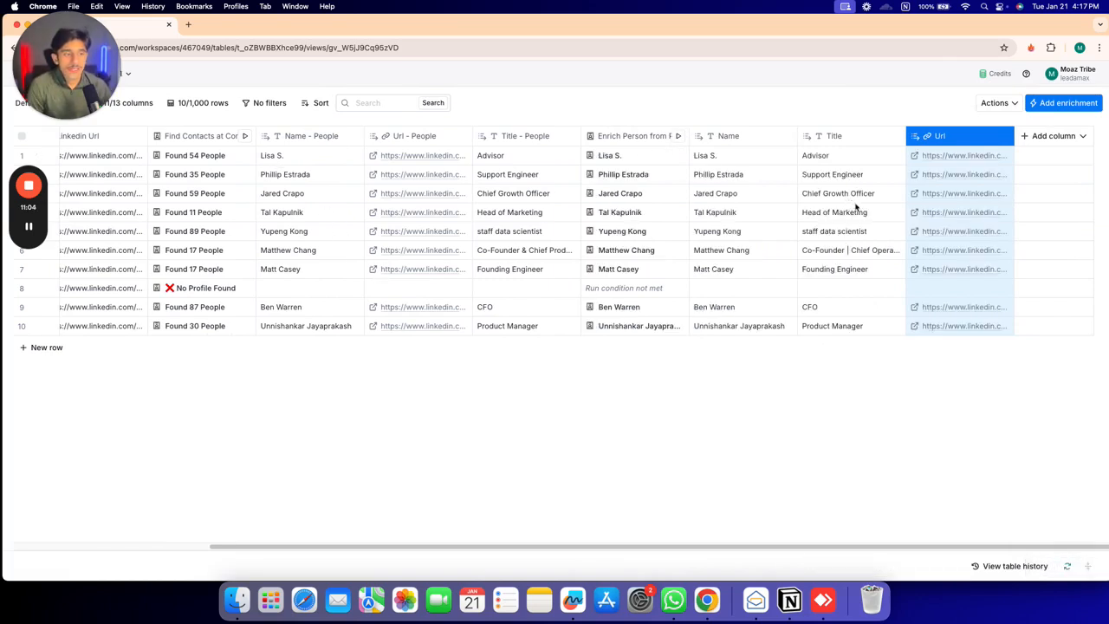
Hide the Find Contacts at Company, Name - People, Url - People and Title - People columns
scroll(485, 134, left, 3)
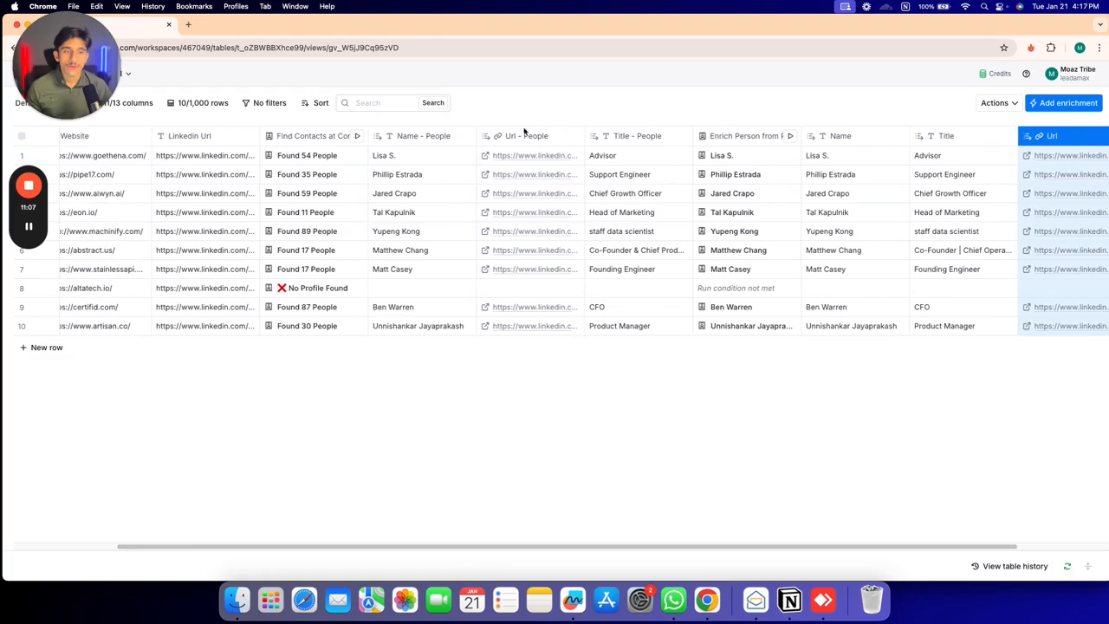
scroll(540, 134, left, 3)
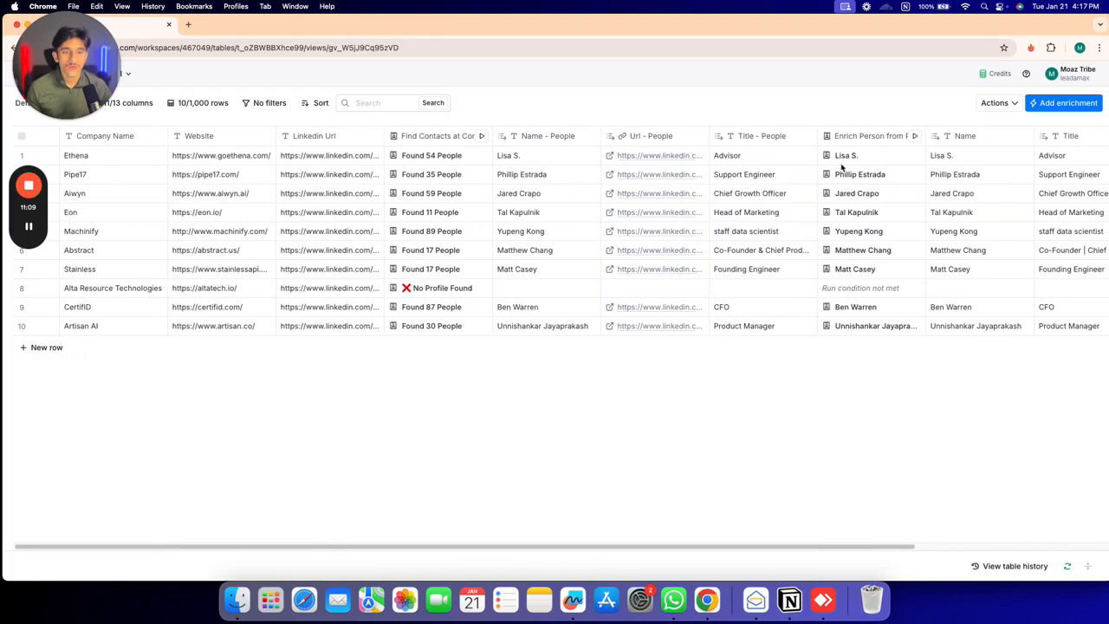
click(435, 136)
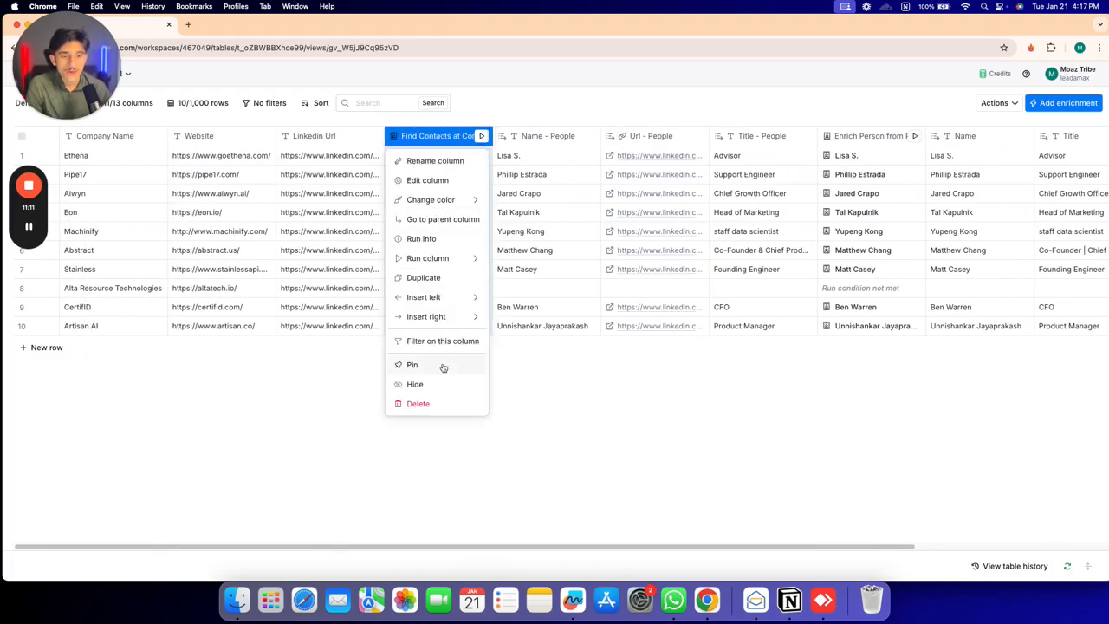
click(464, 137)
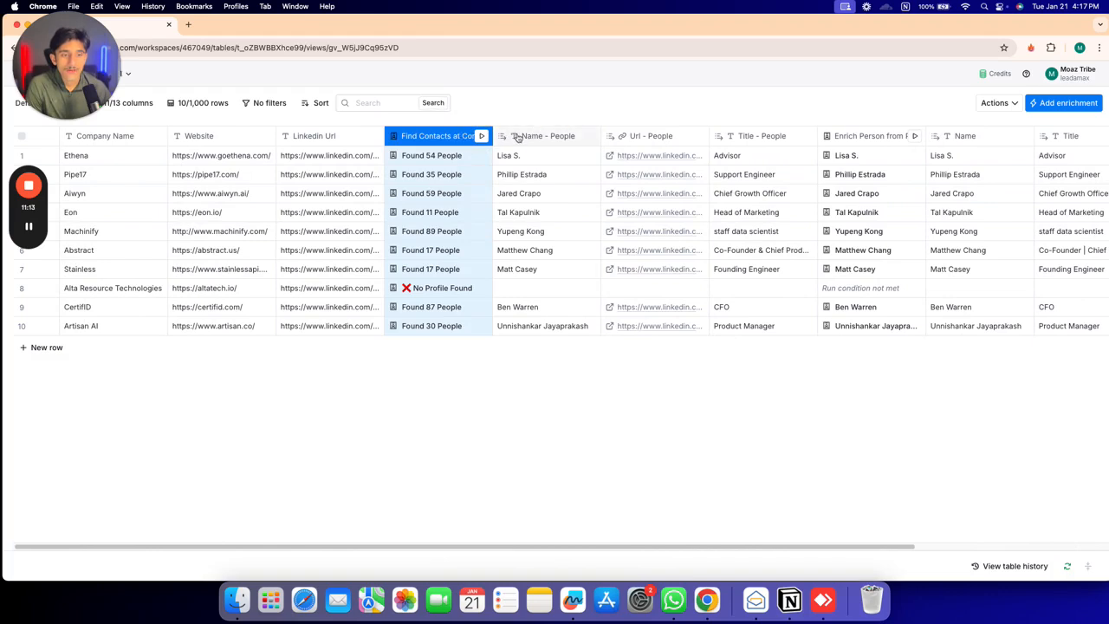
click(455, 136)
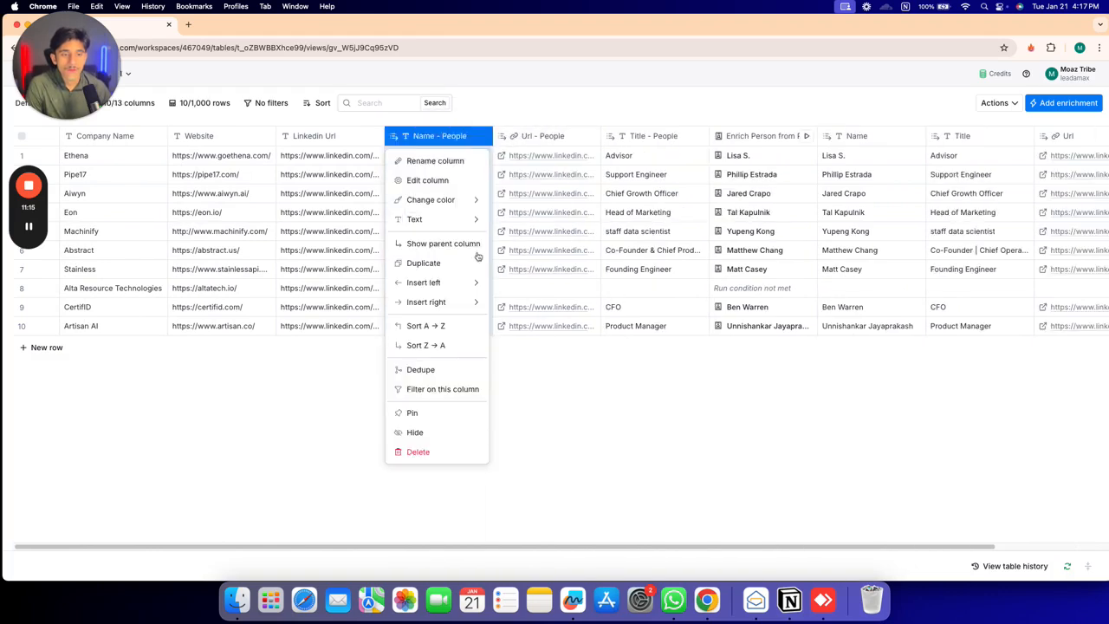
click(416, 433)
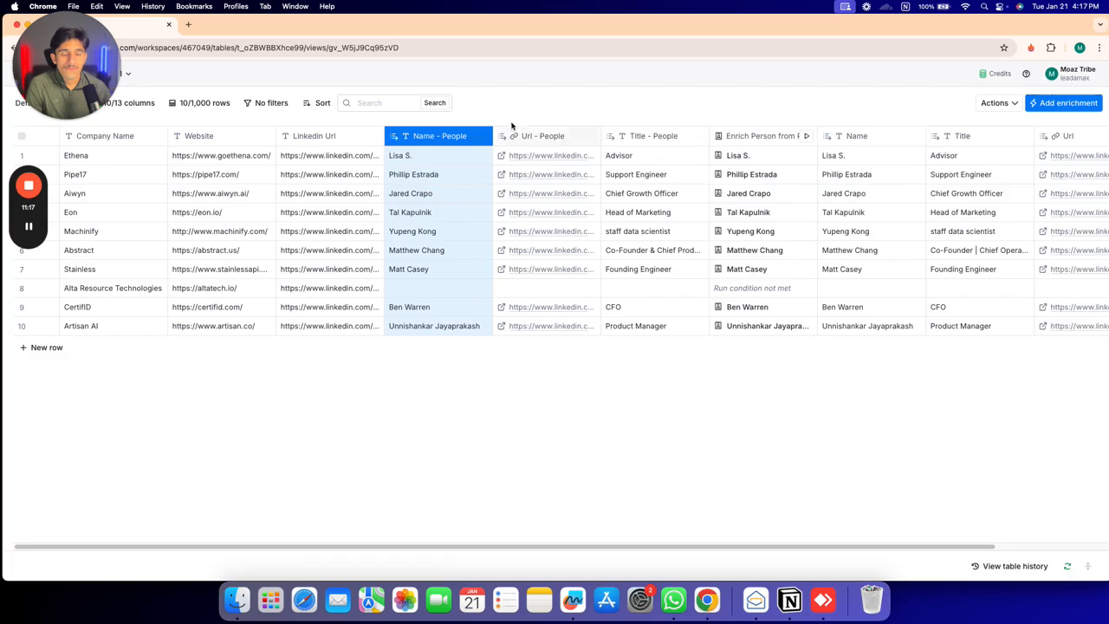
click(441, 136)
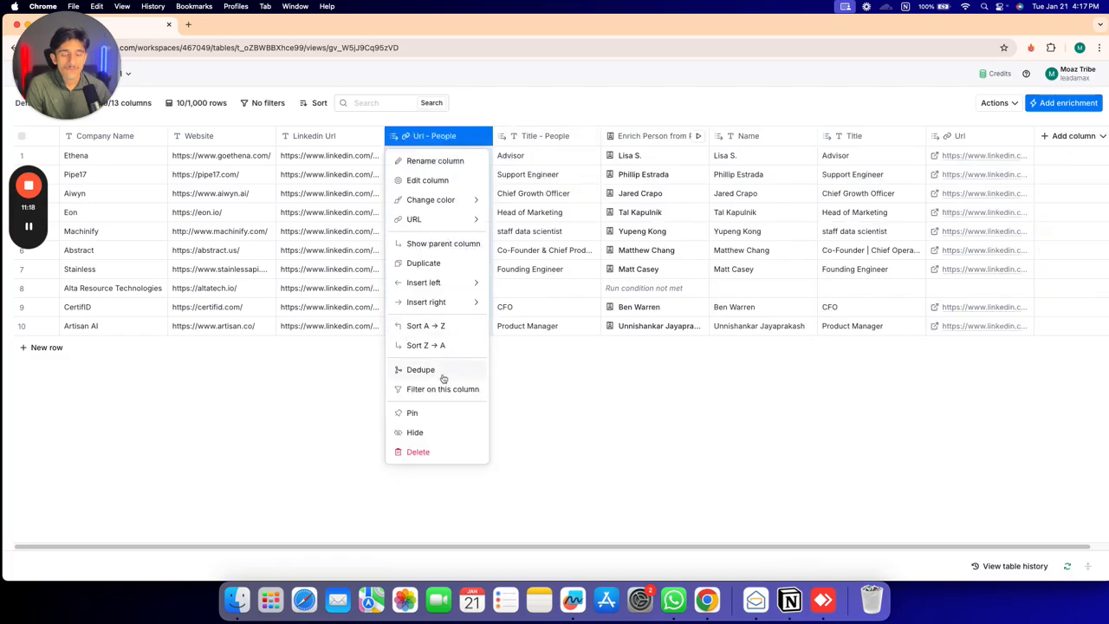
click(425, 431)
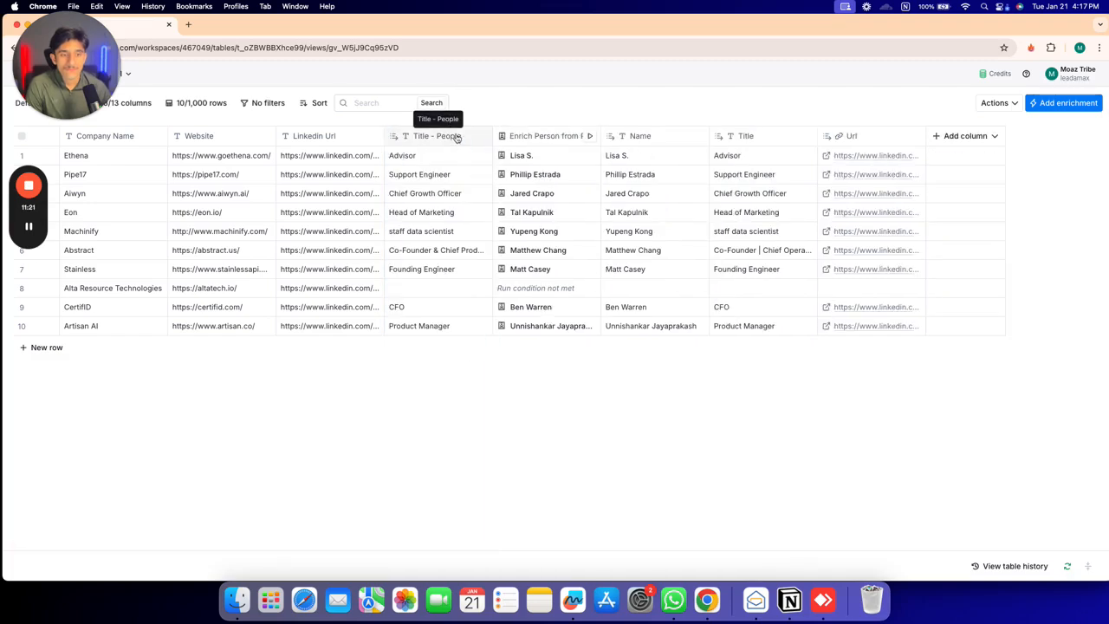
click(453, 137)
click(417, 432)
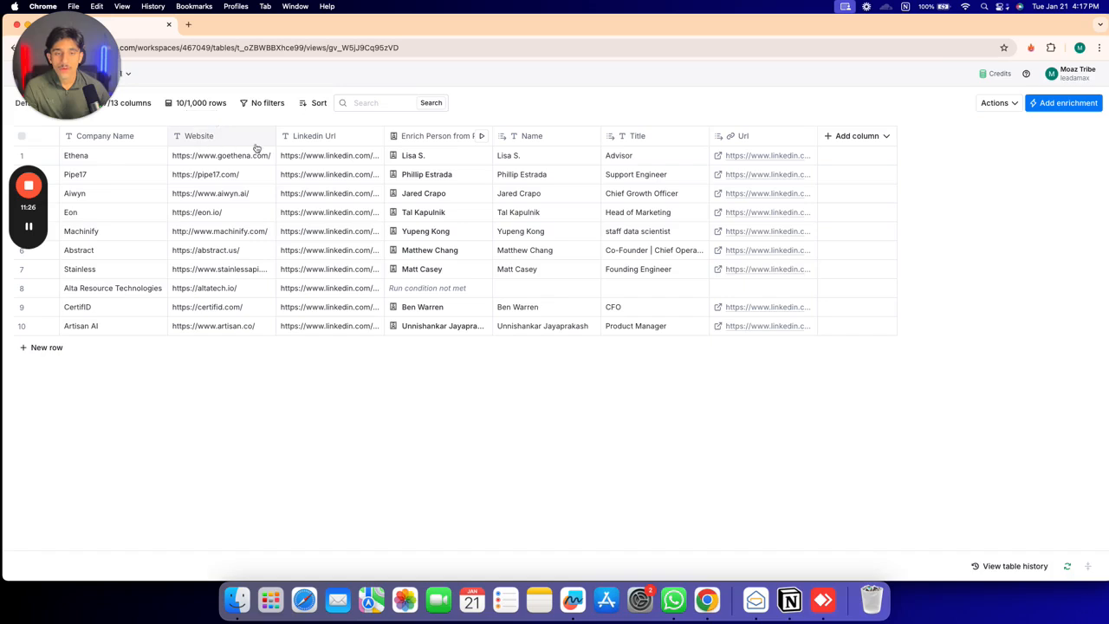
Hide the Linkedin Url column and select the Name cell in the first row
click(322, 136)
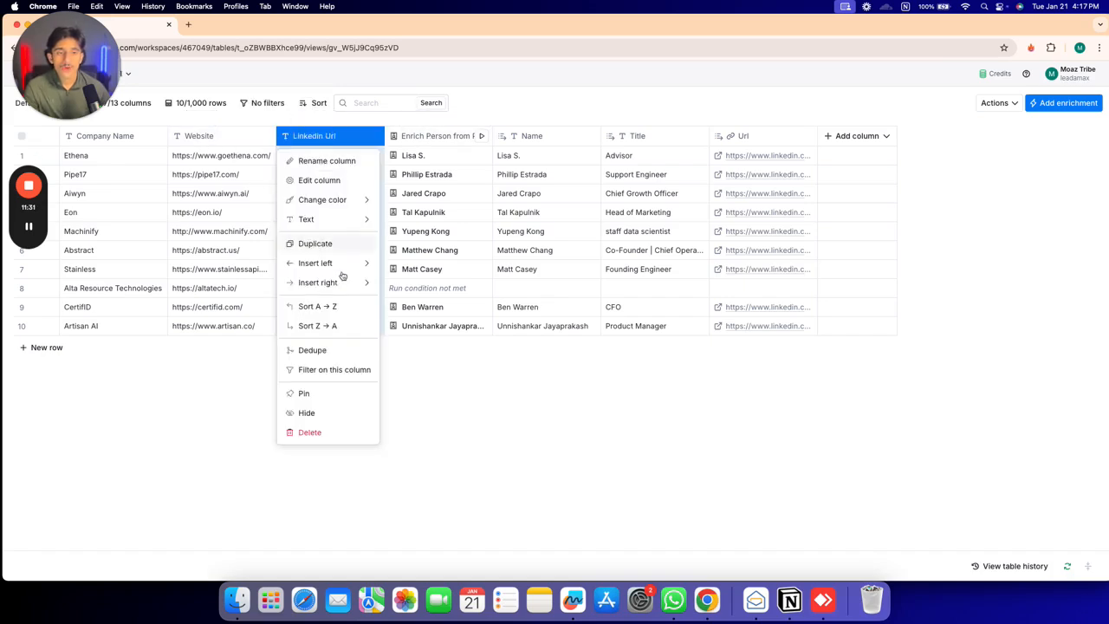
click(306, 412)
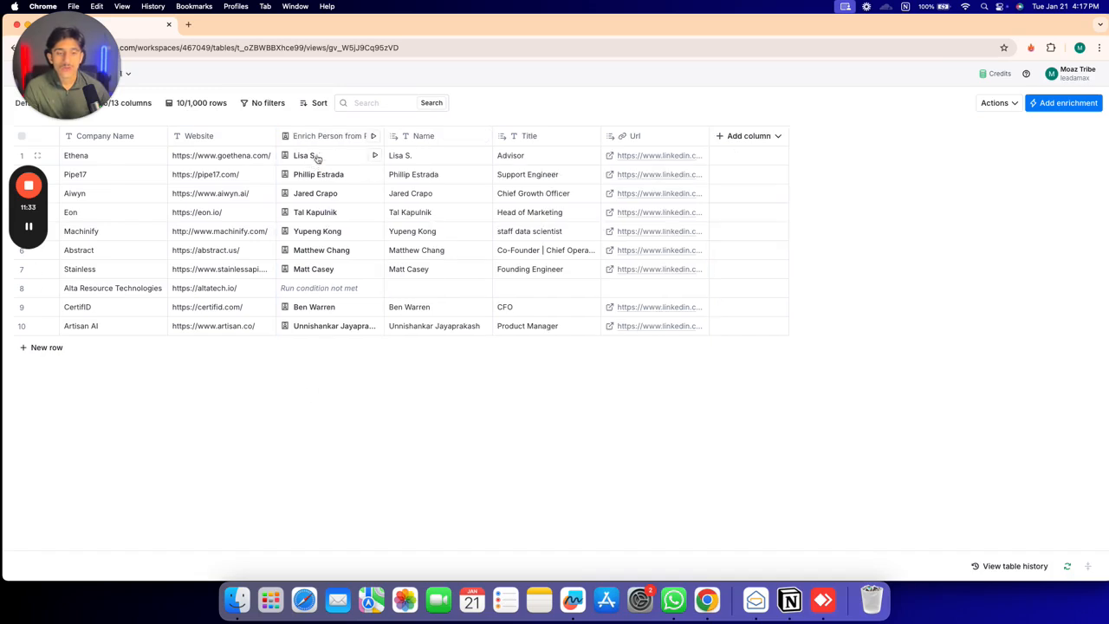
click(416, 159)
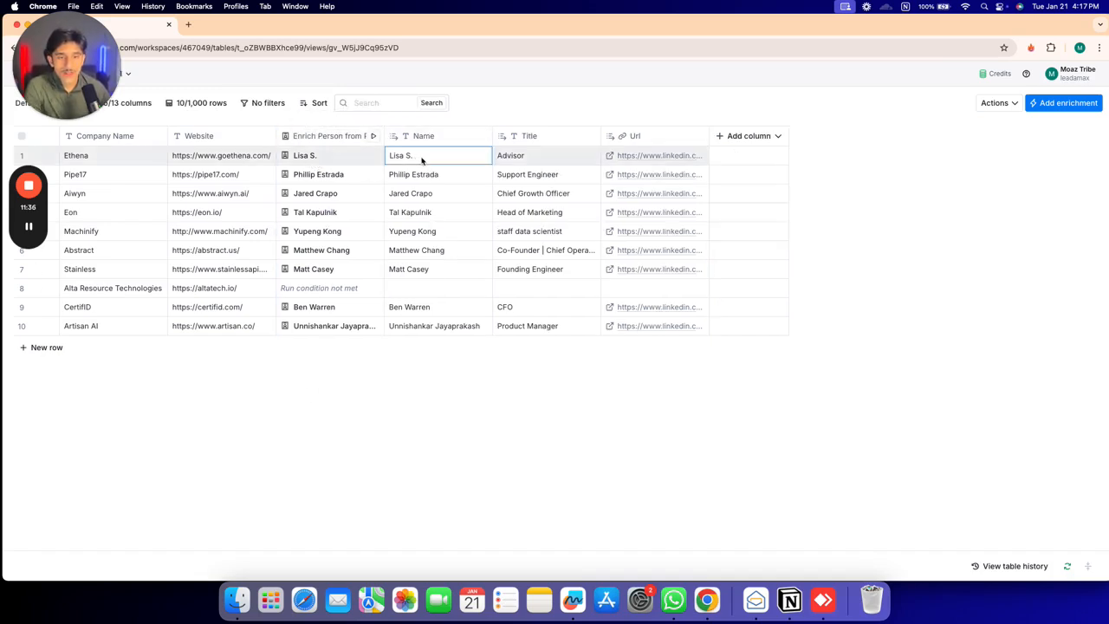
Review the first row's Name and Title cells and the cell details of its enriched profile
click(518, 160)
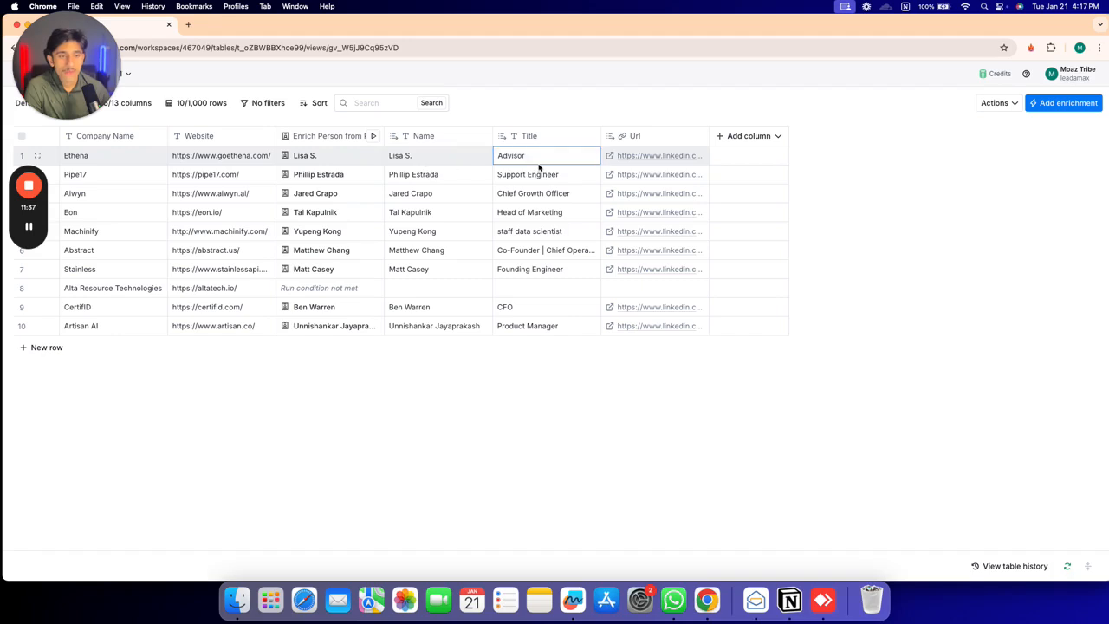
click(655, 143)
click(502, 297)
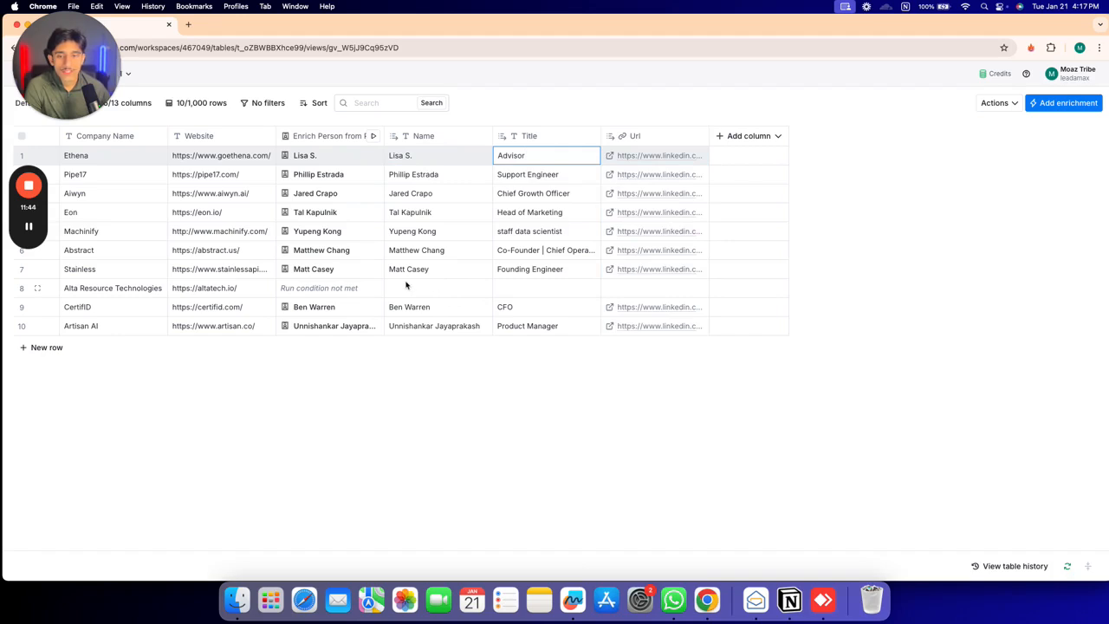
click(405, 160)
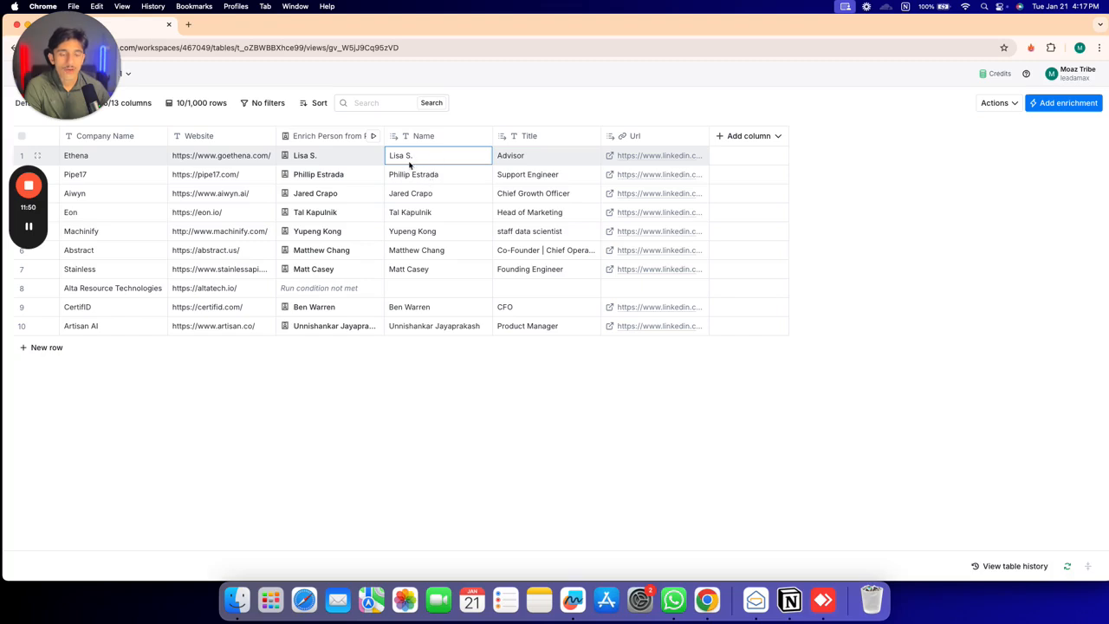
key(Left)
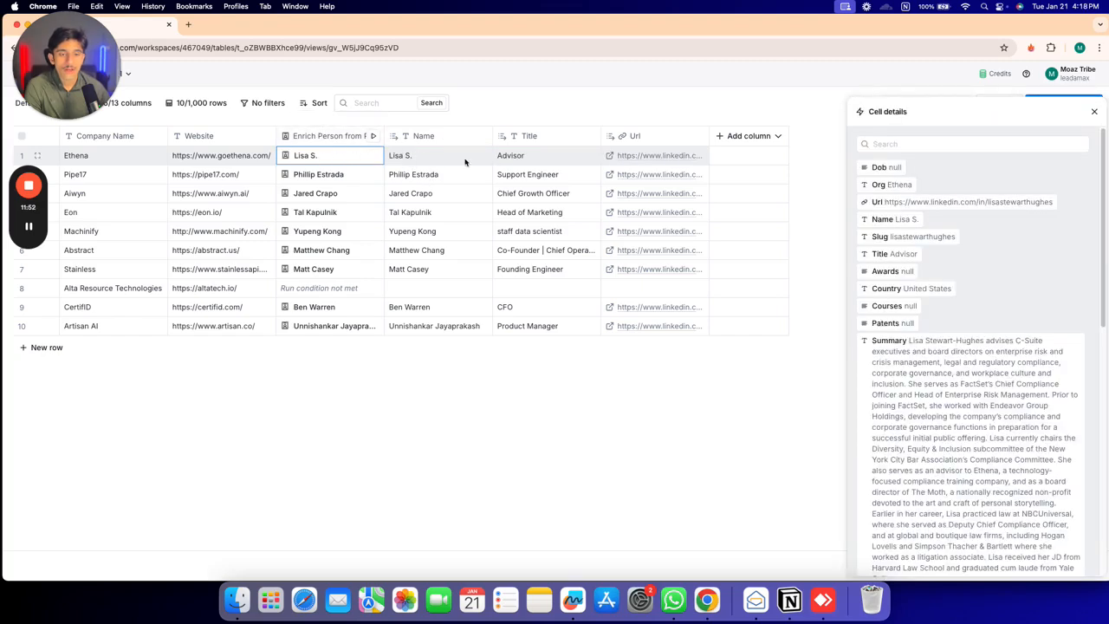
click(1095, 111)
Add the First Name waterfall enrichment and remove its People Data Labs and Snov.io actions
click(1044, 107)
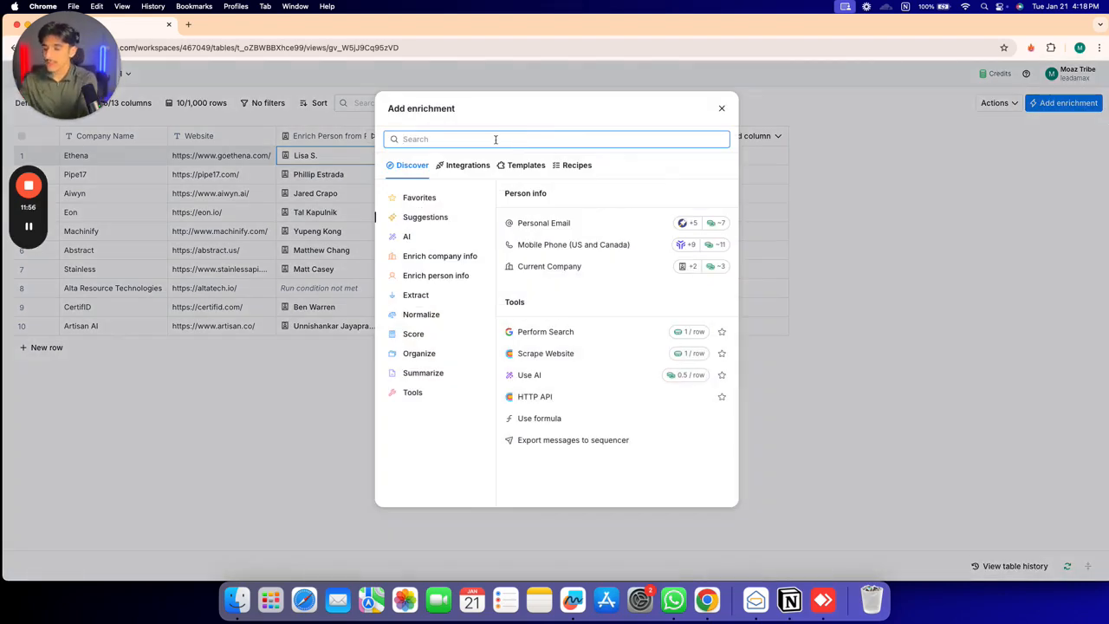
text(first)
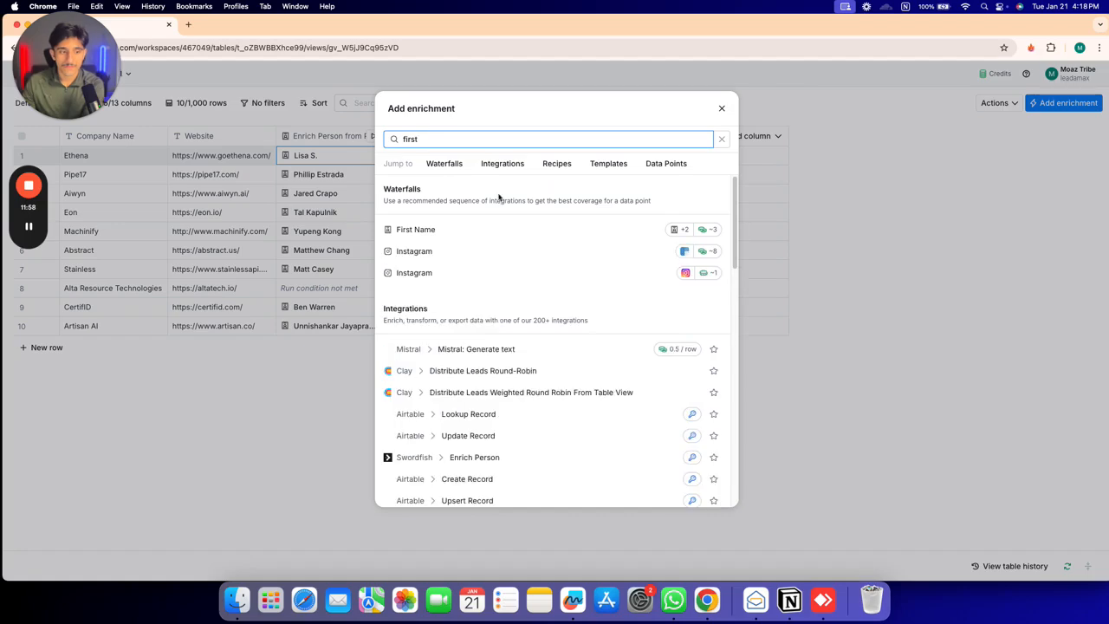
click(572, 231)
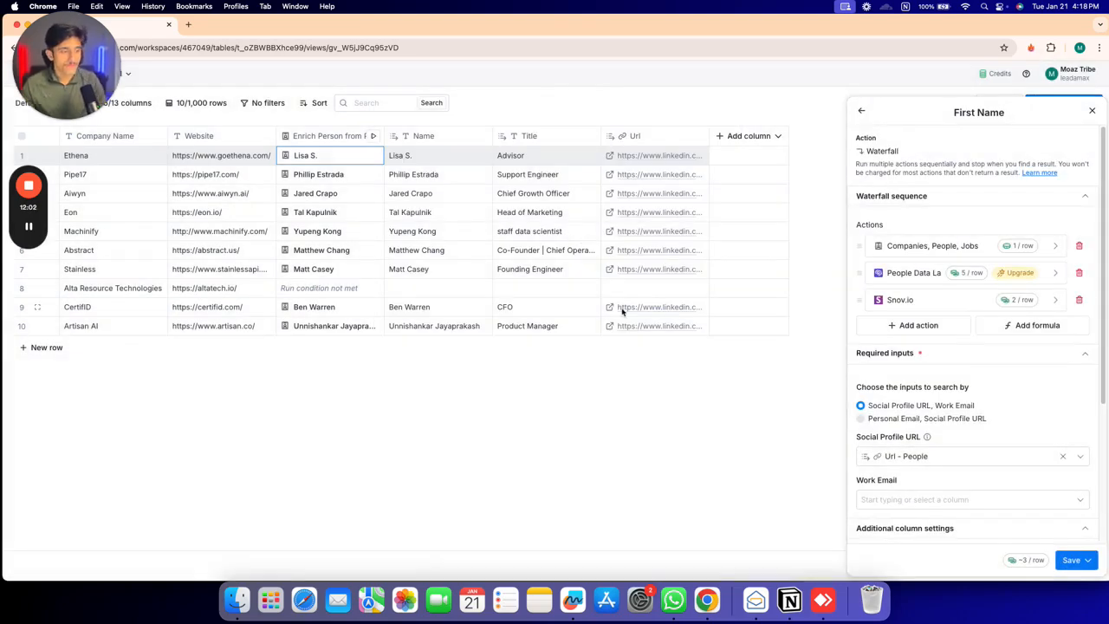
click(1079, 274)
click(1079, 273)
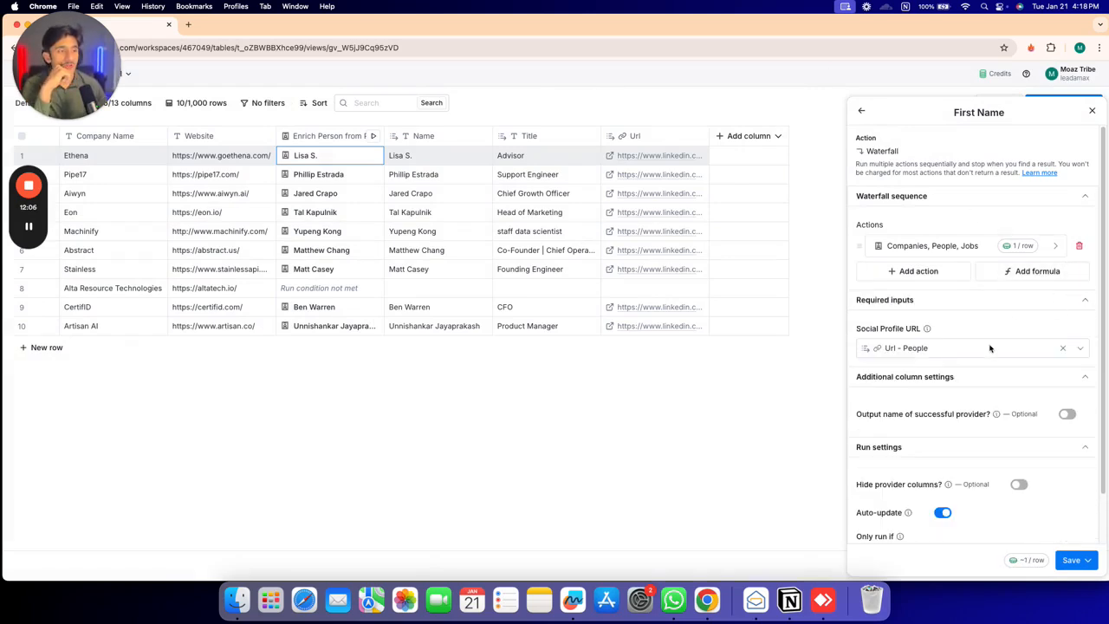
Set the First Name waterfall's Social Profile URL input to Name - People, and switch it to the Name column
click(897, 349)
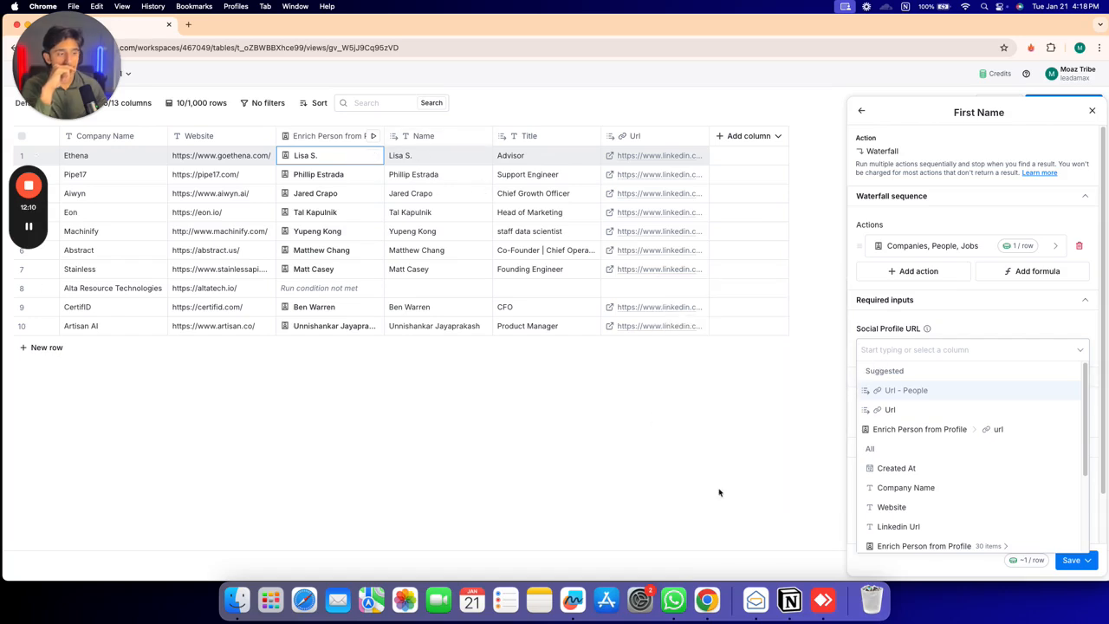
scroll(962, 460, down, 3)
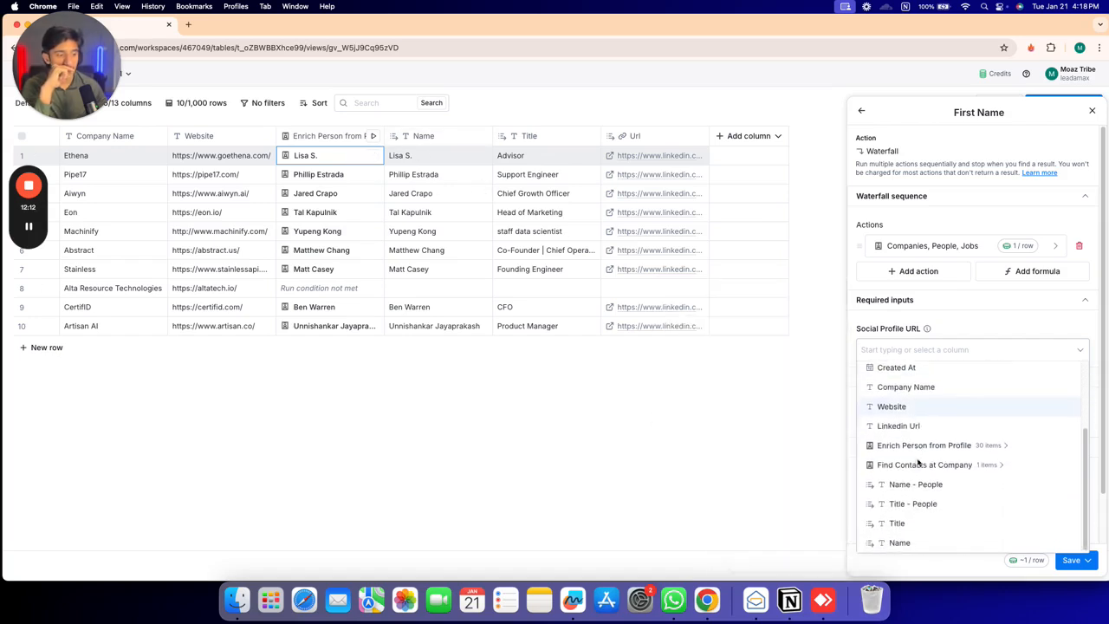
click(916, 485)
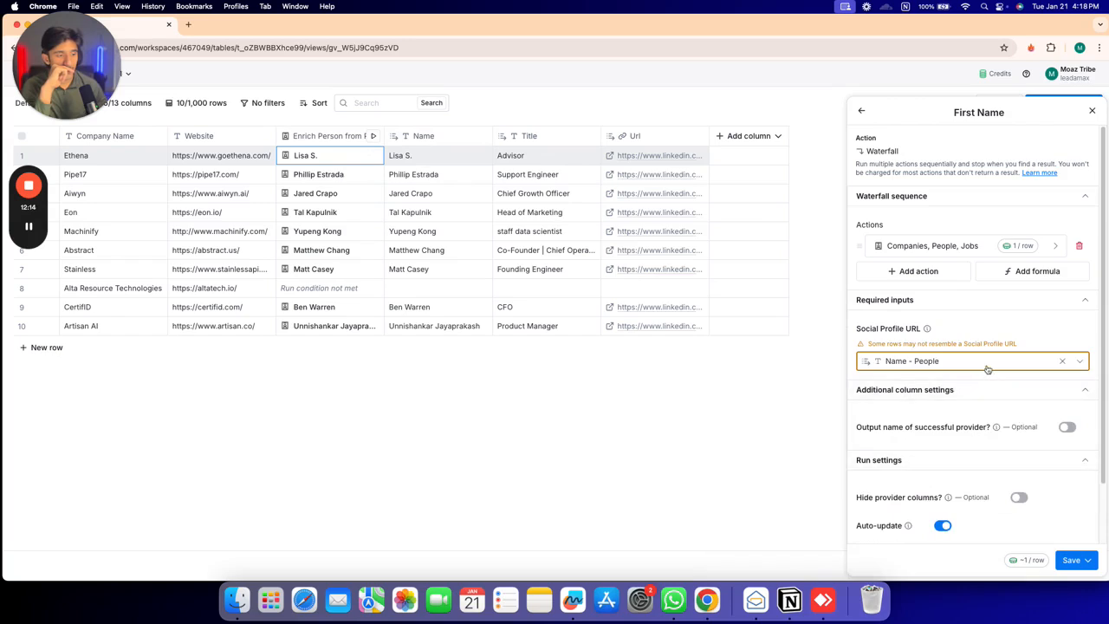
scroll(988, 368, down, 1)
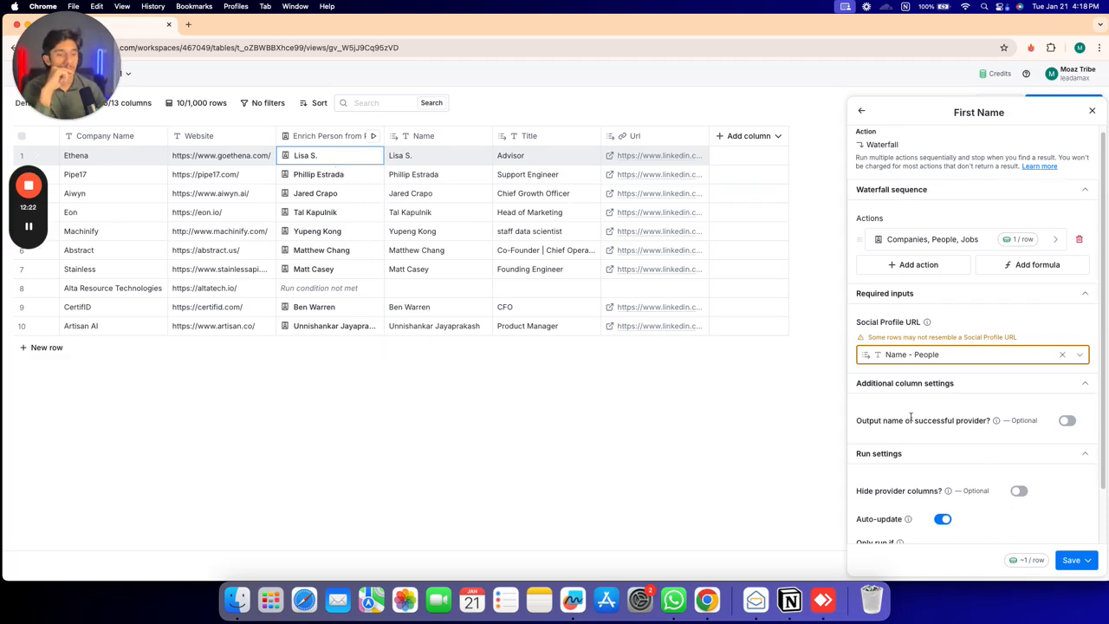
scroll(980, 440, down, 2)
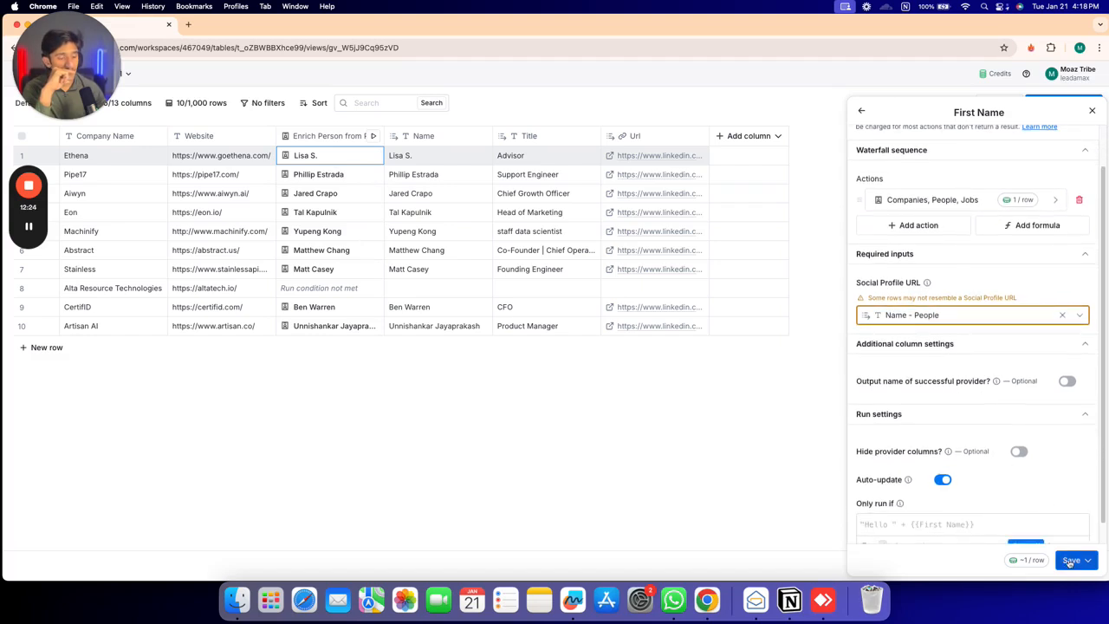
click(941, 315)
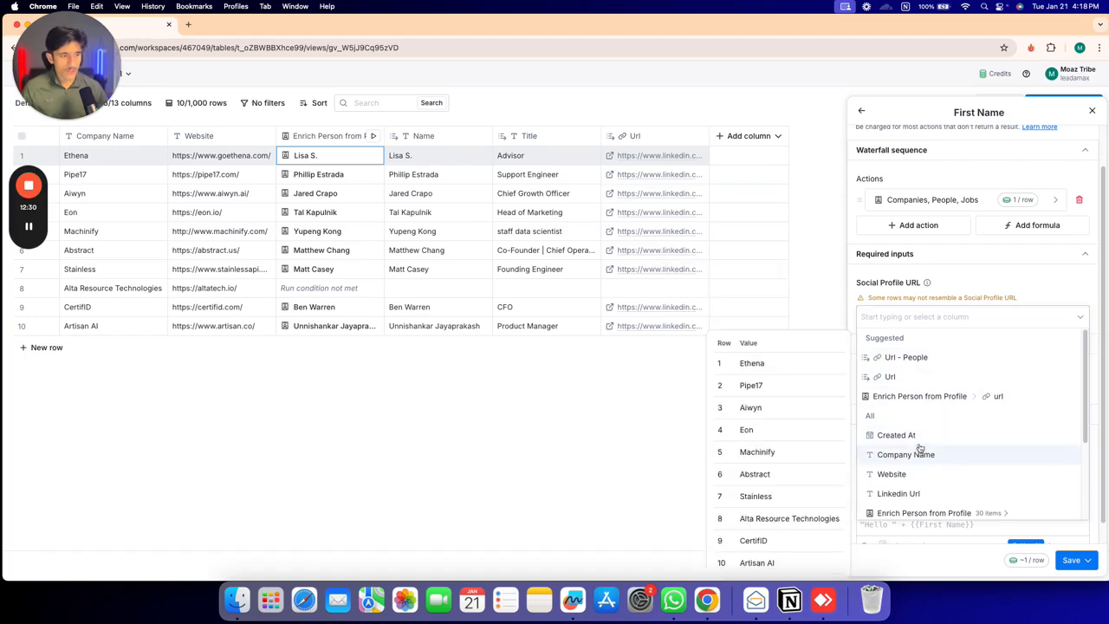
scroll(923, 472, down, 3)
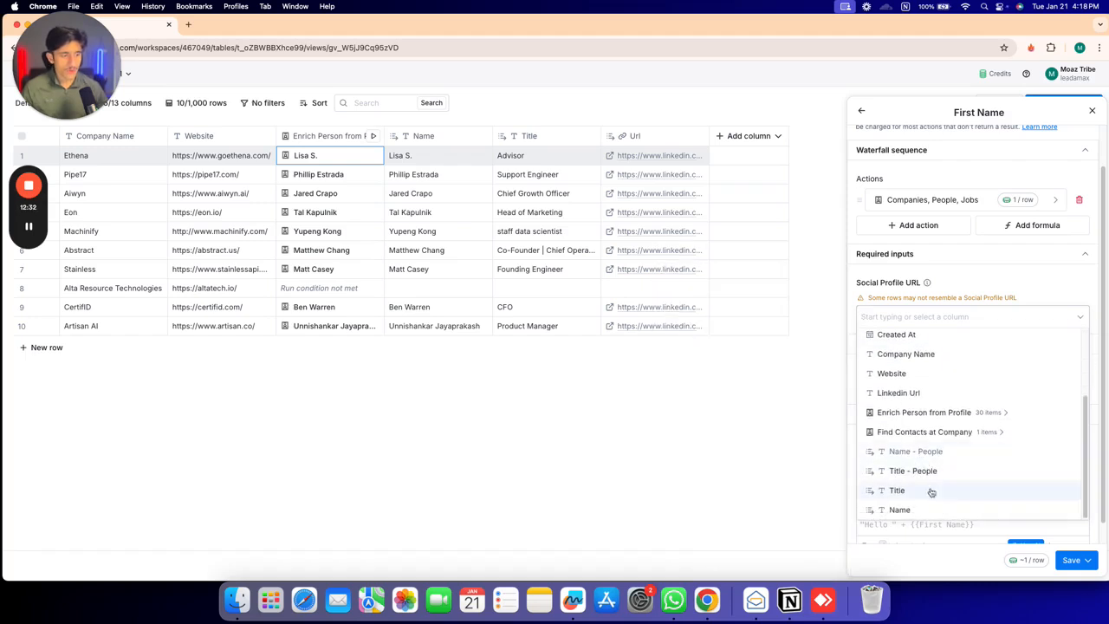
click(929, 517)
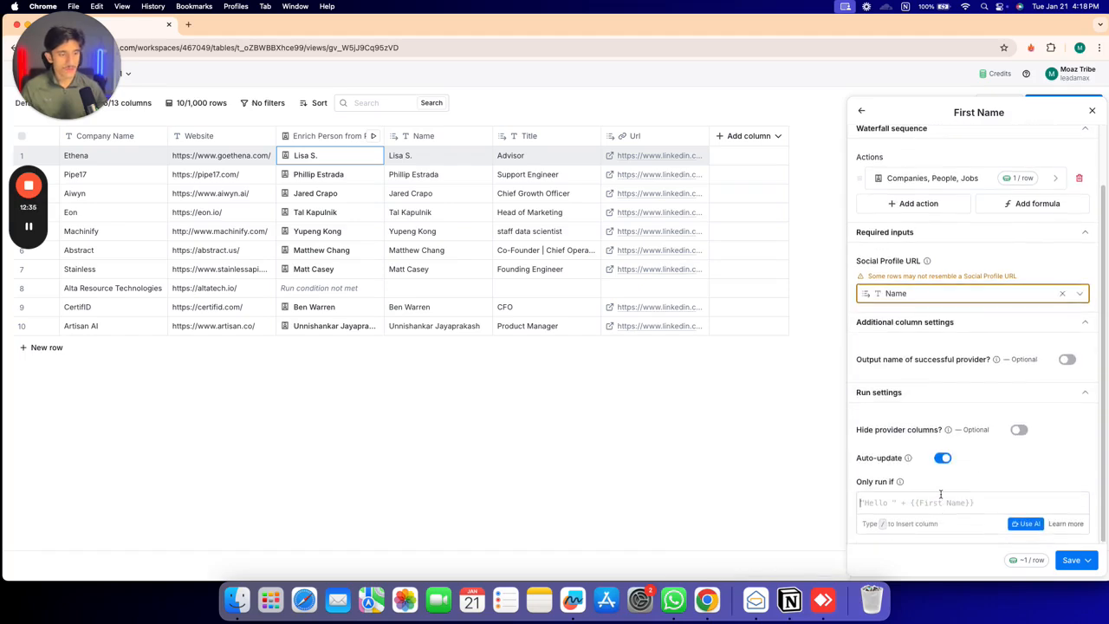
Save the AI-generated run condition !!{{Name}} for "do not run if Name is empty", and save and run the waterfall on 10 rows
click(1026, 524)
text(d)
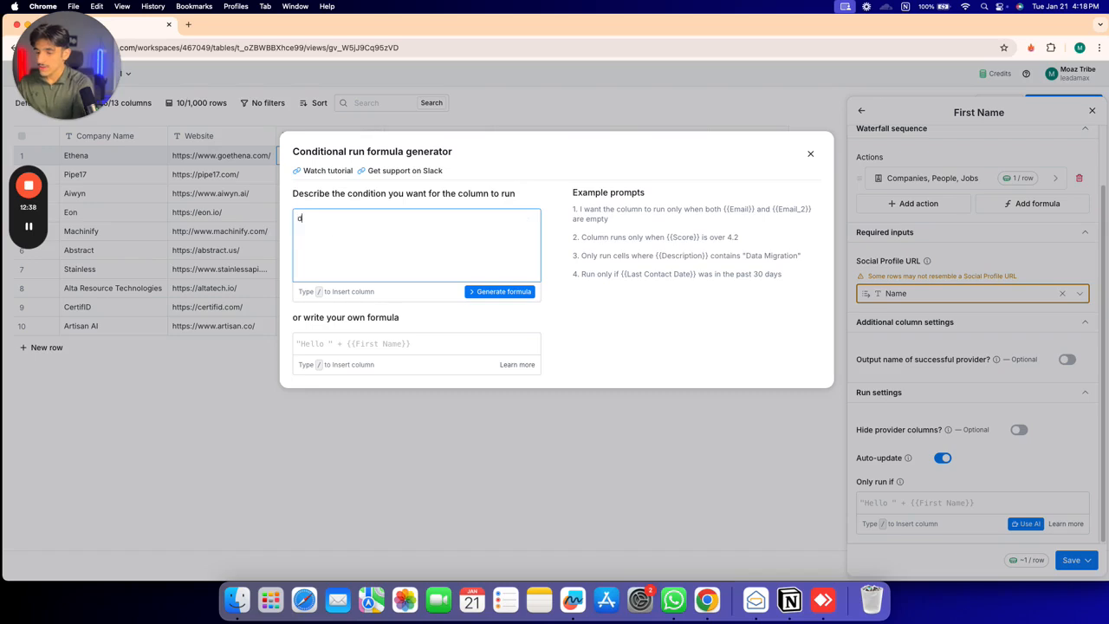
text(o not run)
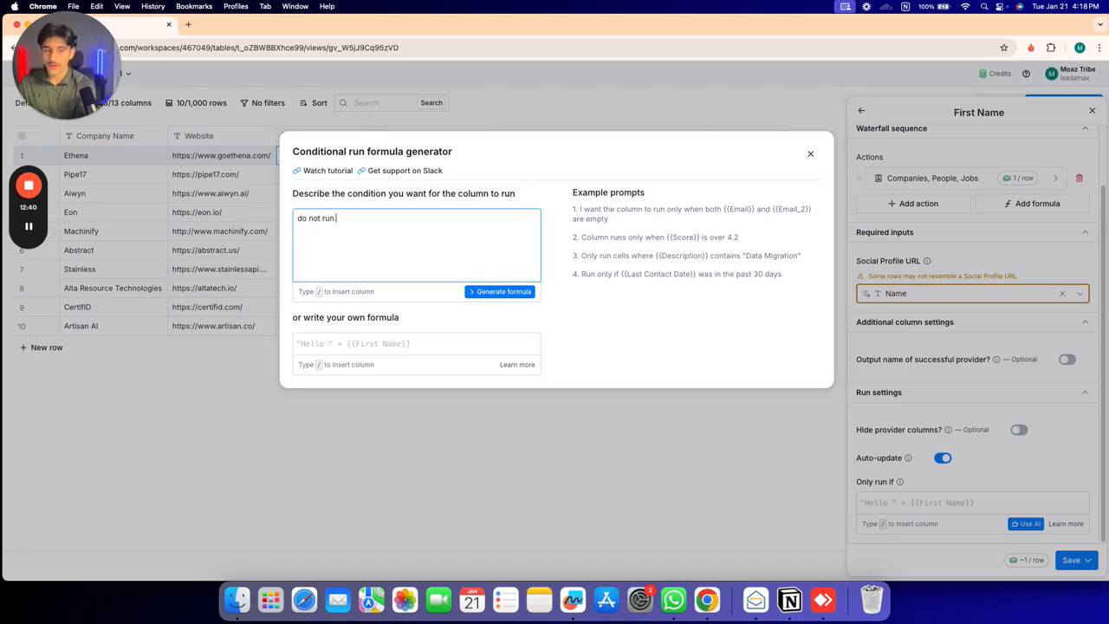
text( if /)
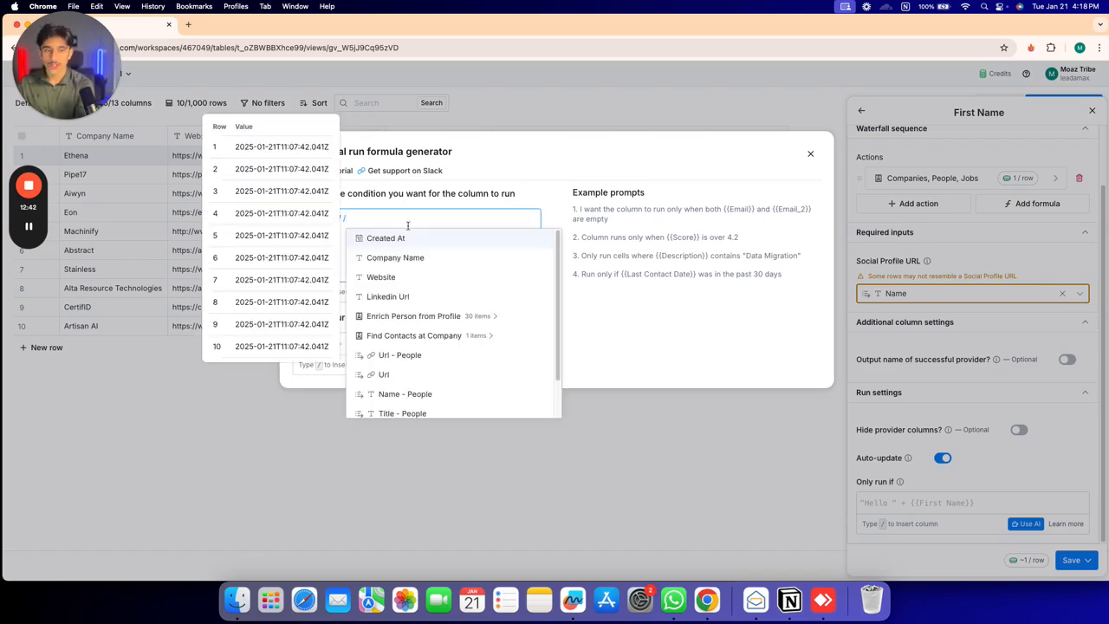
scroll(467, 395, down, 2)
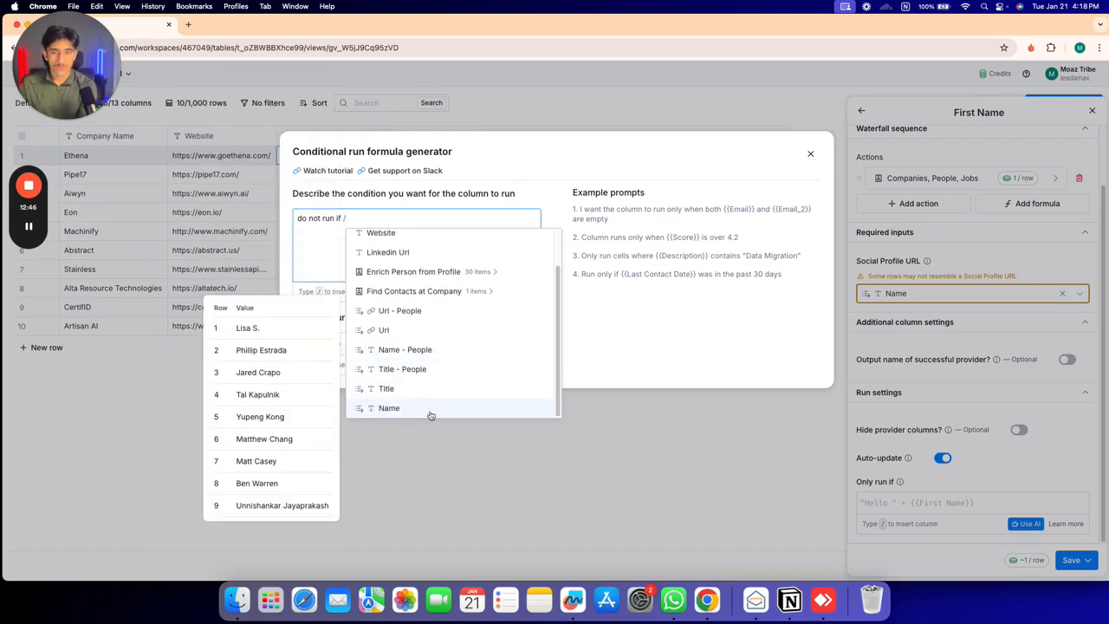
click(374, 407)
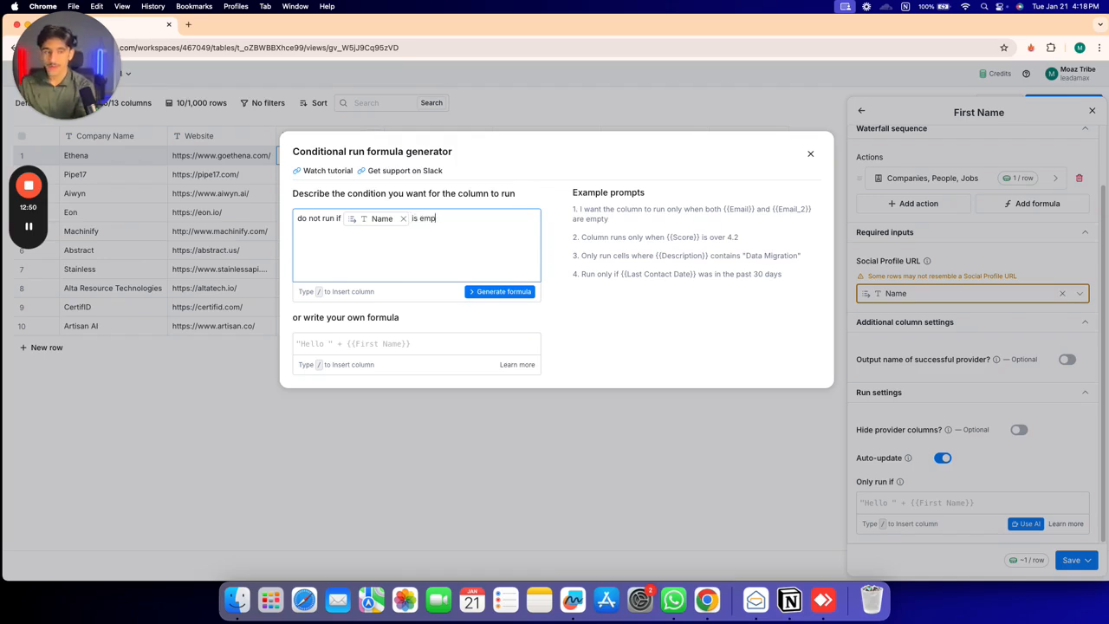
click(525, 291)
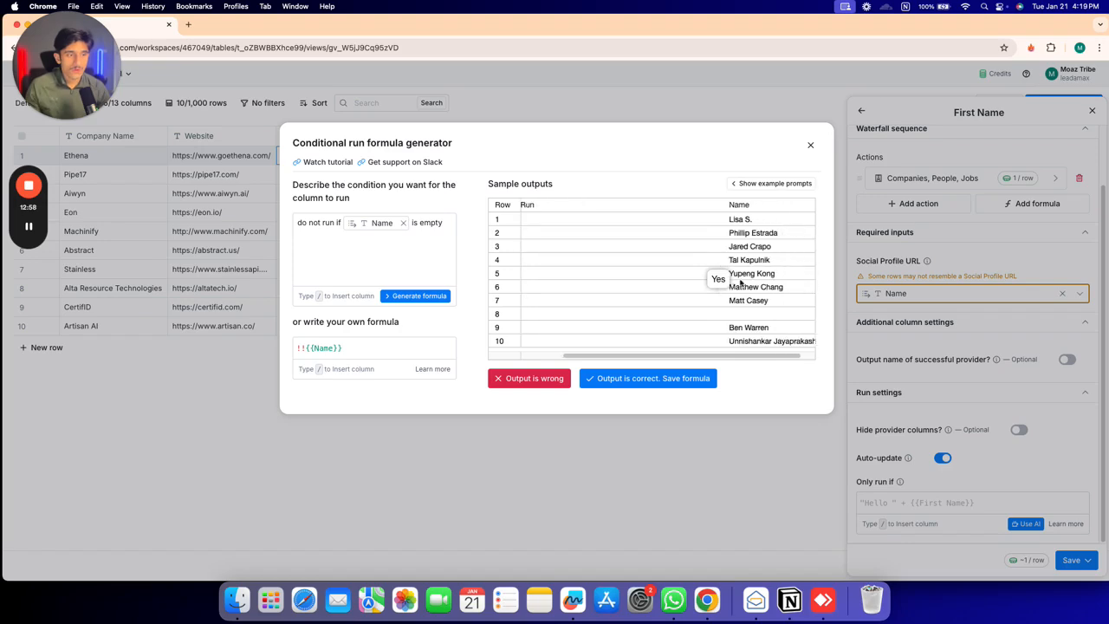
click(633, 376)
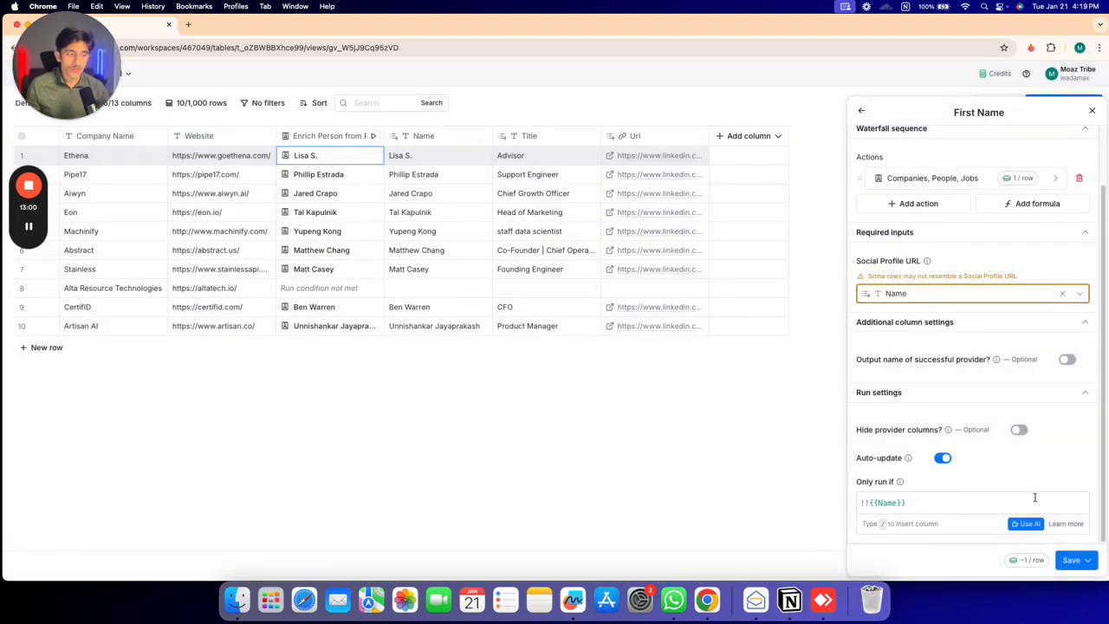
click(1068, 559)
click(966, 489)
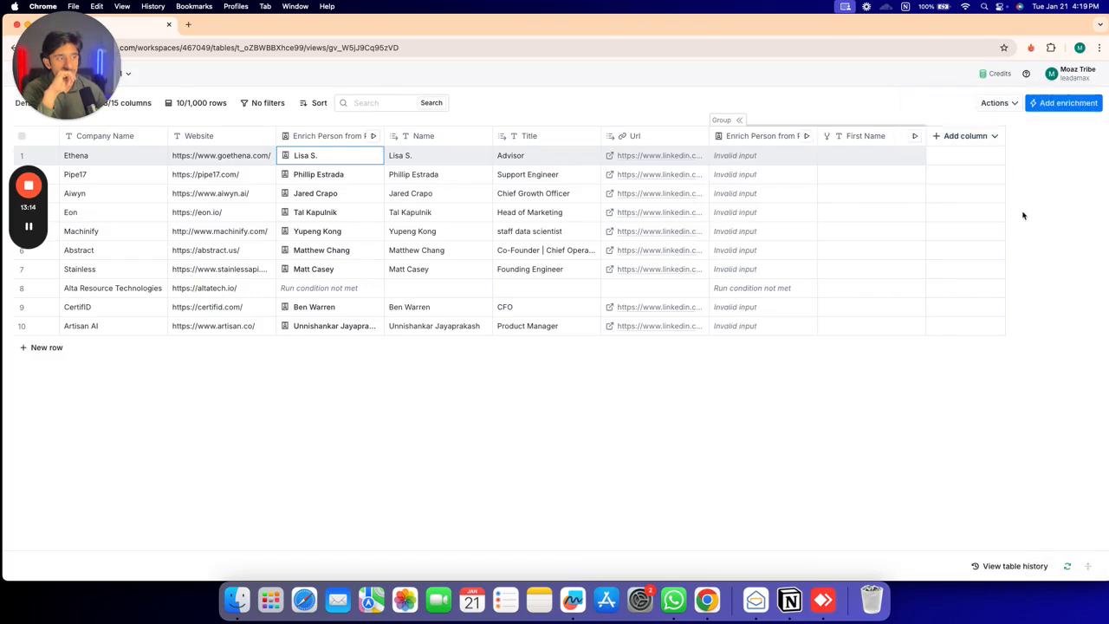
Check the error details of the first row's Enrich Person from Profile (2) cell
click(751, 158)
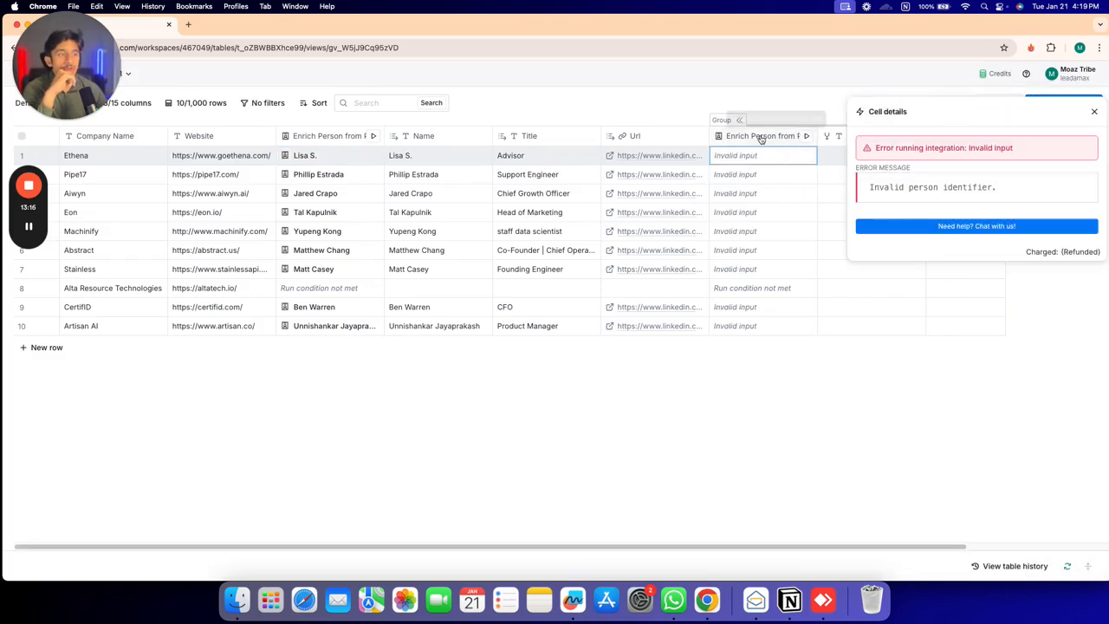
click(762, 137)
click(624, 162)
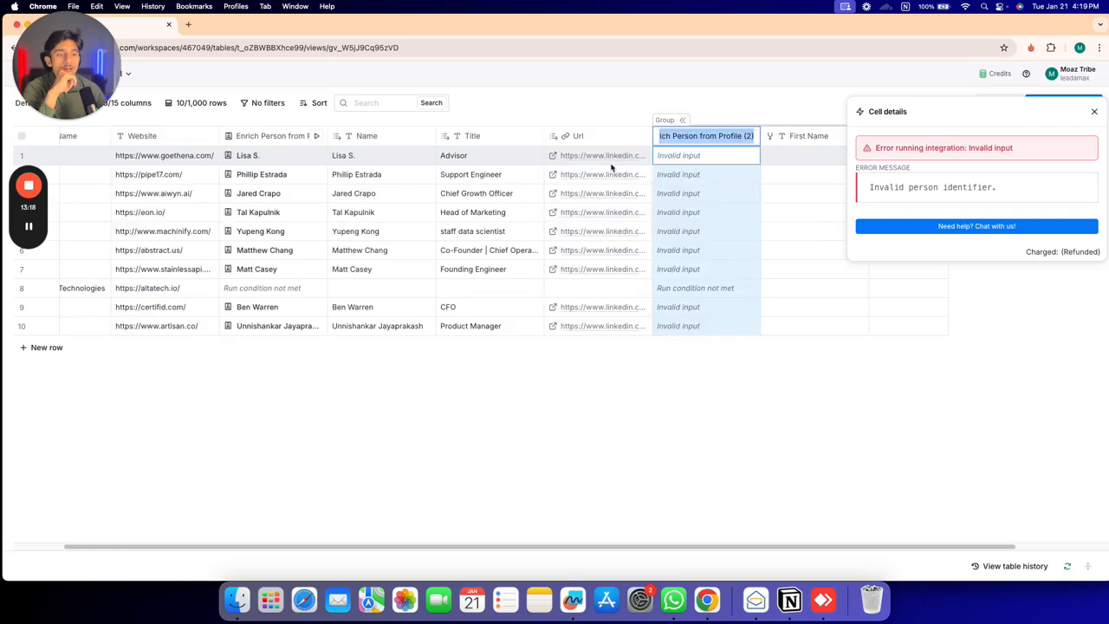
click(723, 154)
Set the First Name column's Social Profile URL input to Enrich Person from Profile > url, and save and run it on 10 rows
click(704, 140)
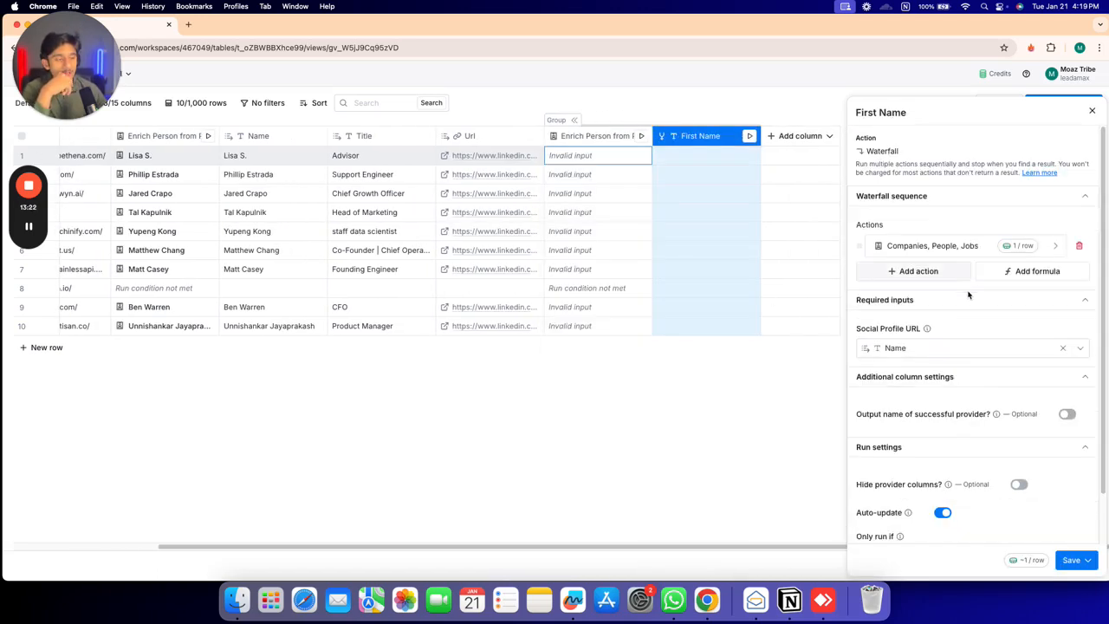
click(950, 364)
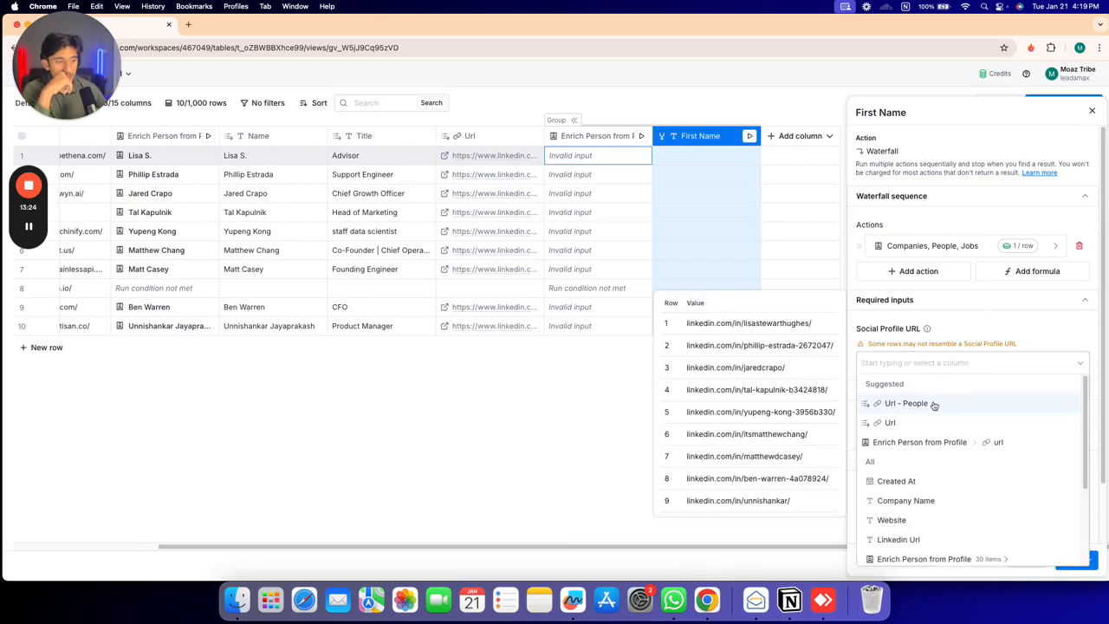
click(919, 442)
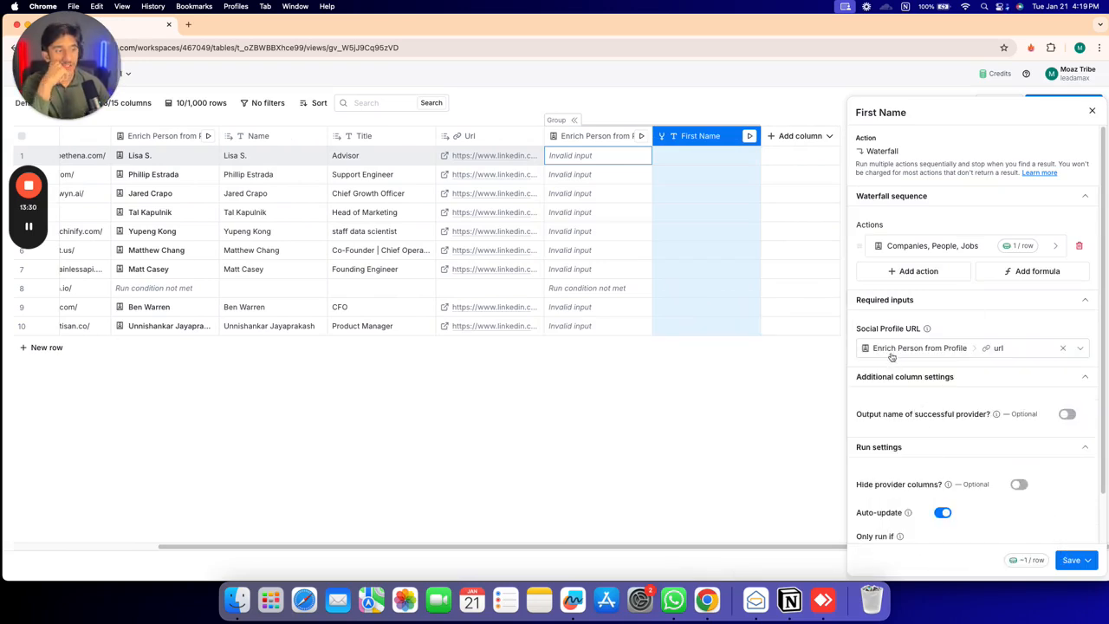
click(1073, 555)
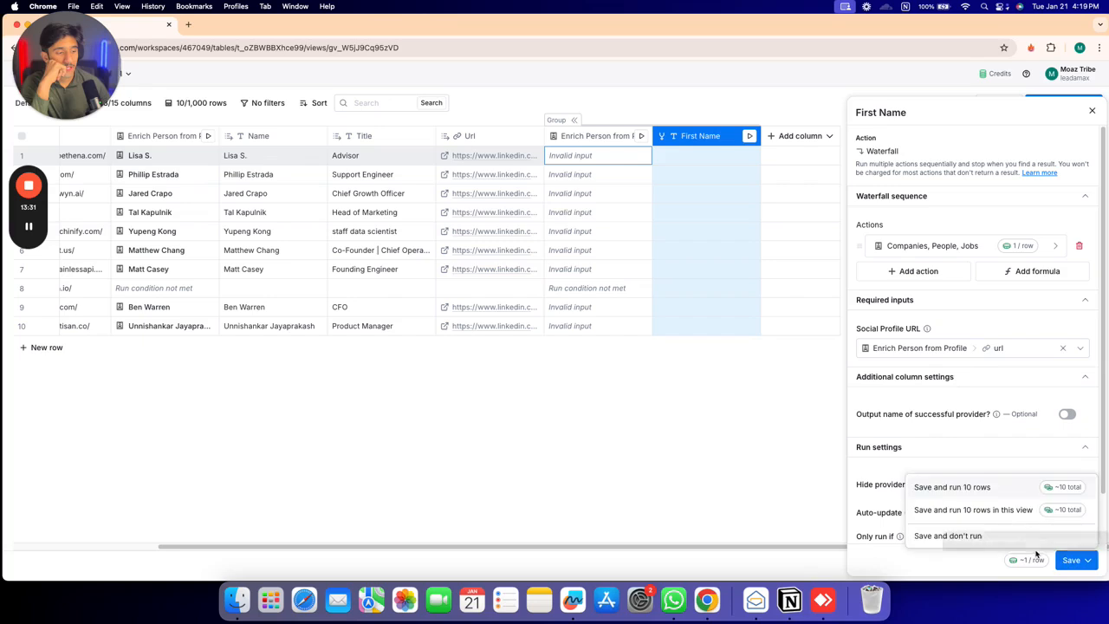
click(1002, 488)
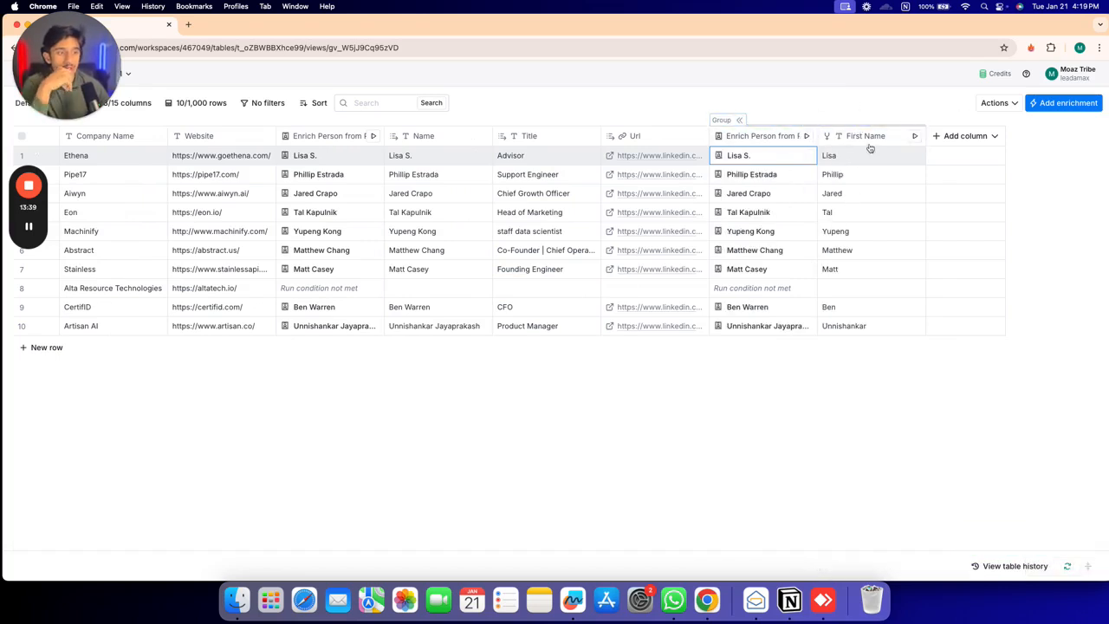
Hide the Enrich Person from Profile (2) column
click(749, 138)
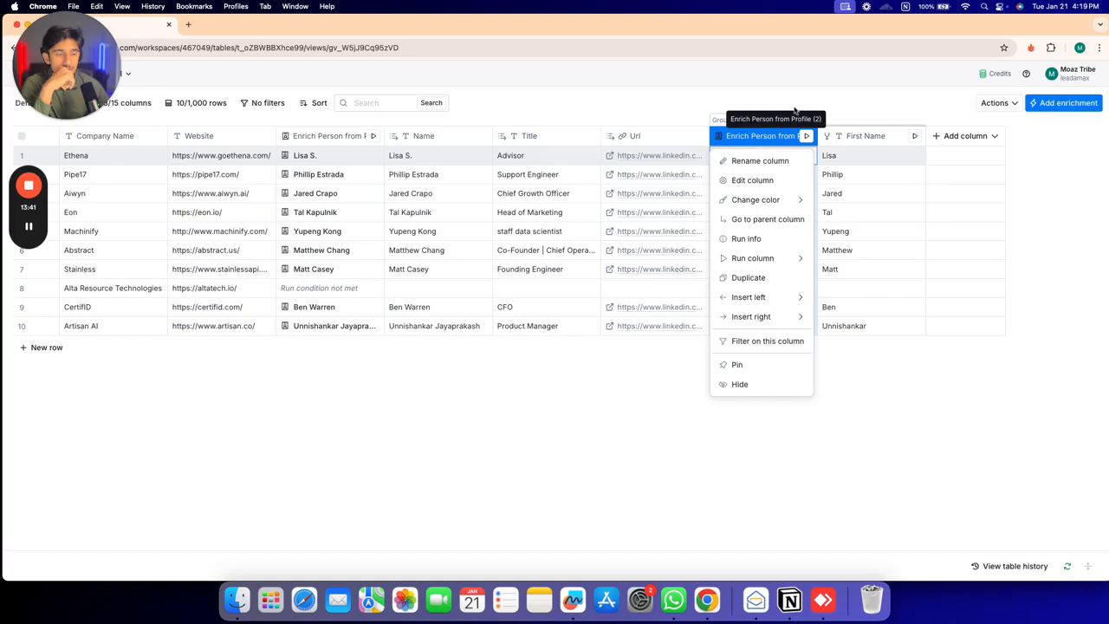
click(776, 139)
click(777, 140)
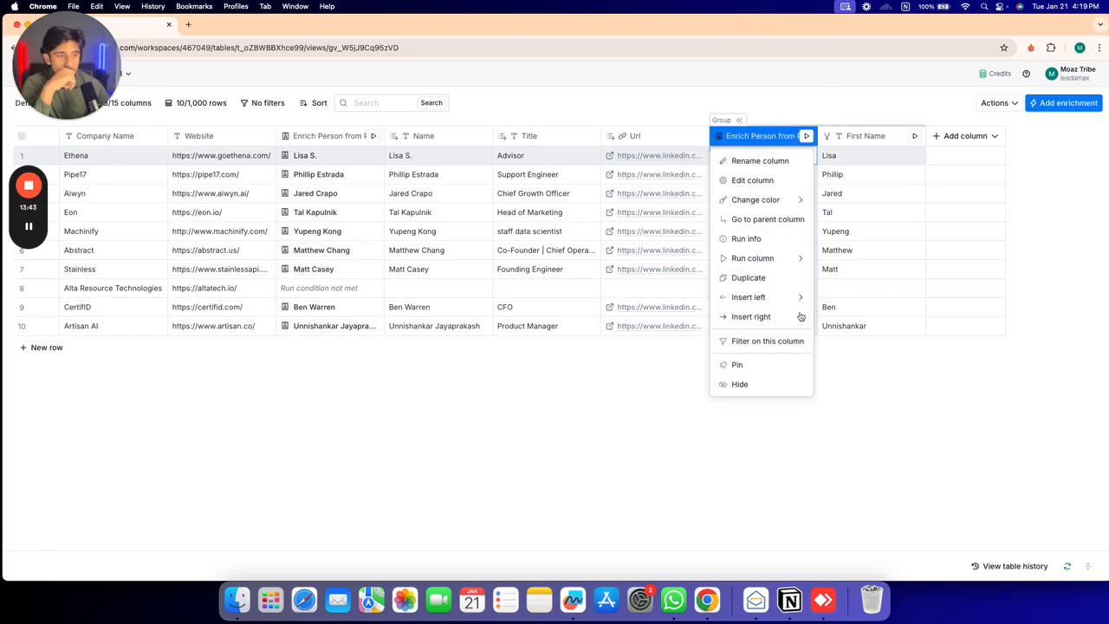
click(779, 381)
Open the options of the Name column
click(436, 138)
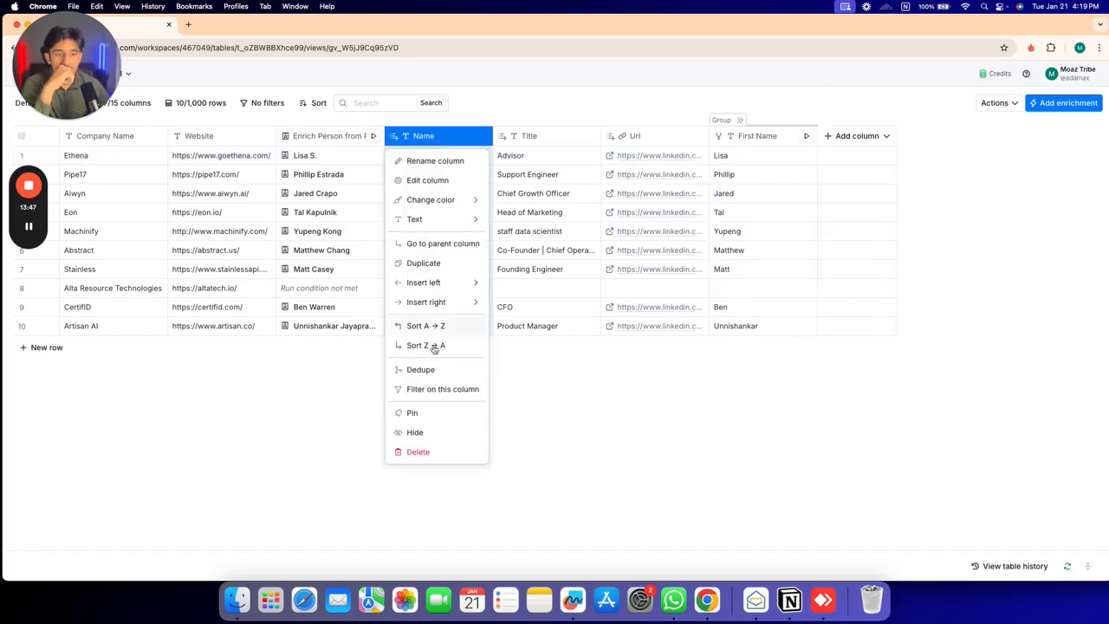
Hide the Name column and move the First Name column directly after the Enrich Person column
click(546, 350)
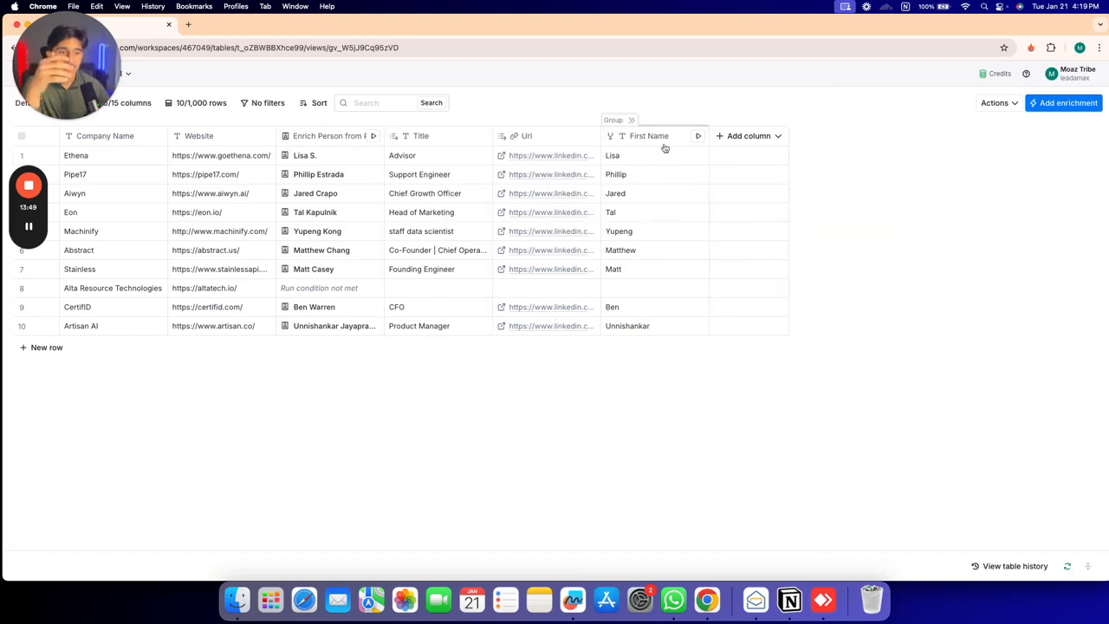
drag(465, 146, 456, 145)
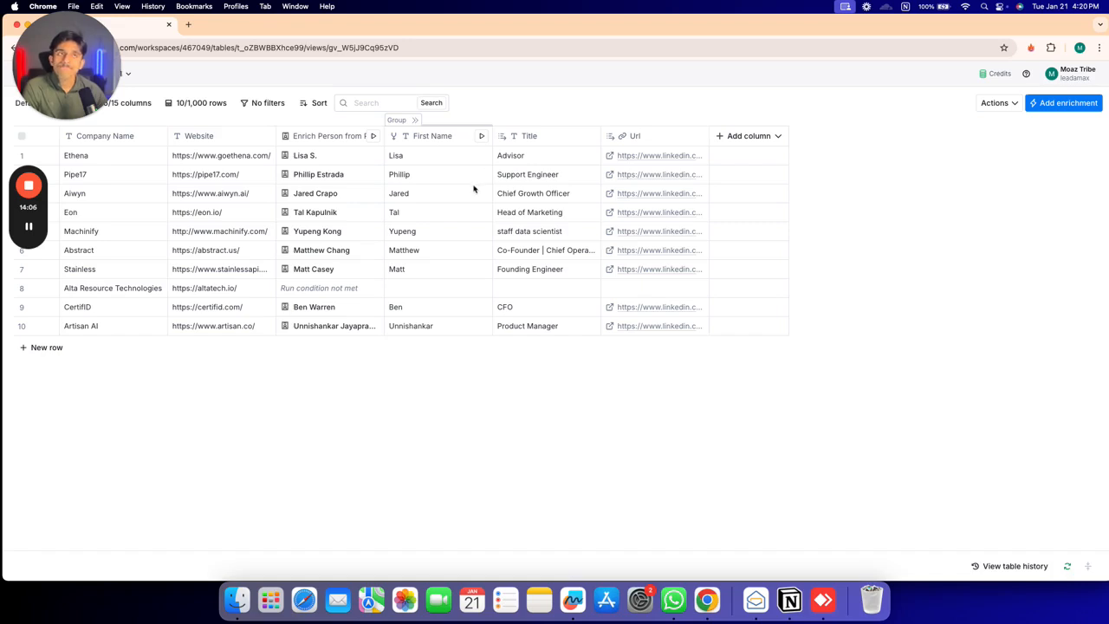
Switch to the email copy prompts document and read through the Web Research prompt for Clay
drag(282, 25, 348, 99)
click(420, 85)
scroll(475, 219, up, 5)
click(475, 218)
scroll(376, 293, down, 1)
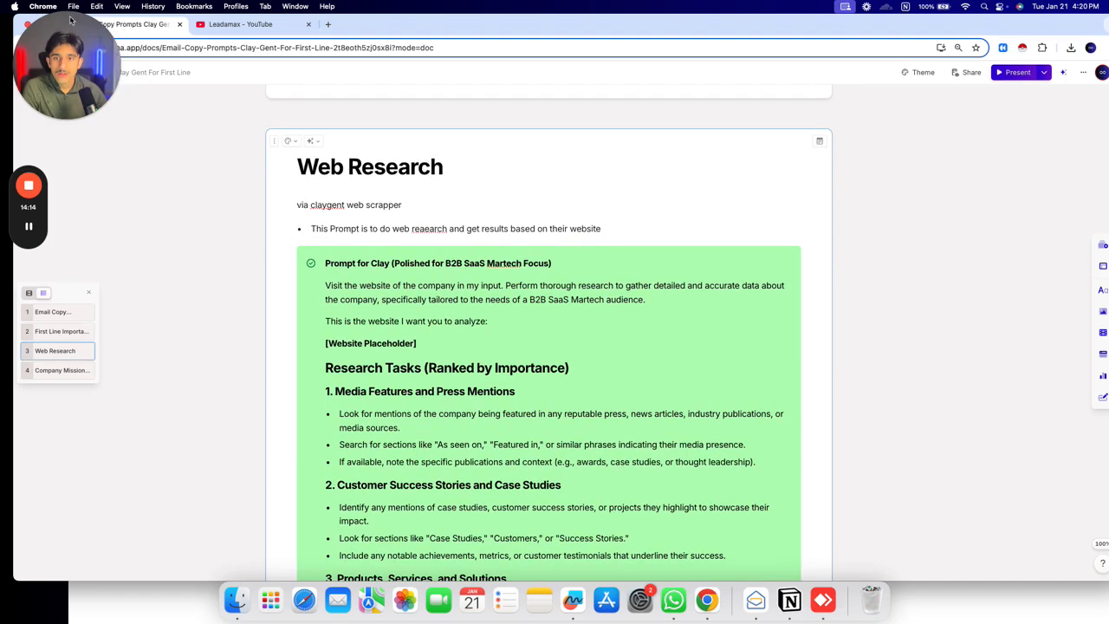
scroll(52, 230, down, 2)
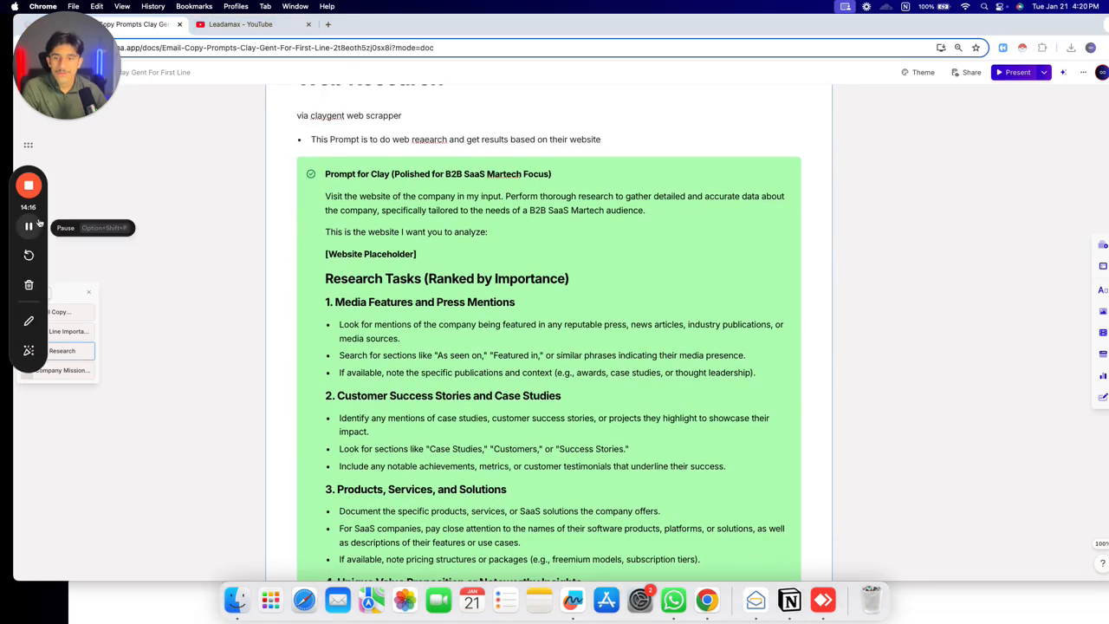
scroll(362, 156, down, 1)
scroll(365, 165, up, 1)
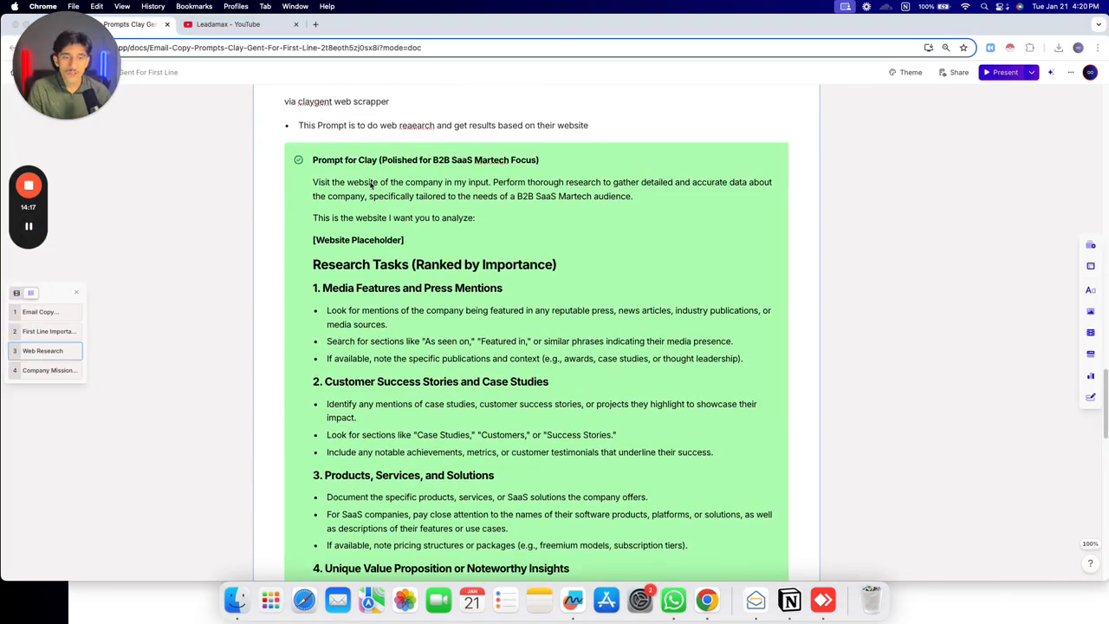
Return to the Clay table and add a Use AI enrichment column, found by searching the enrichments for "claygent"
click(163, 596)
double_click(532, 111)
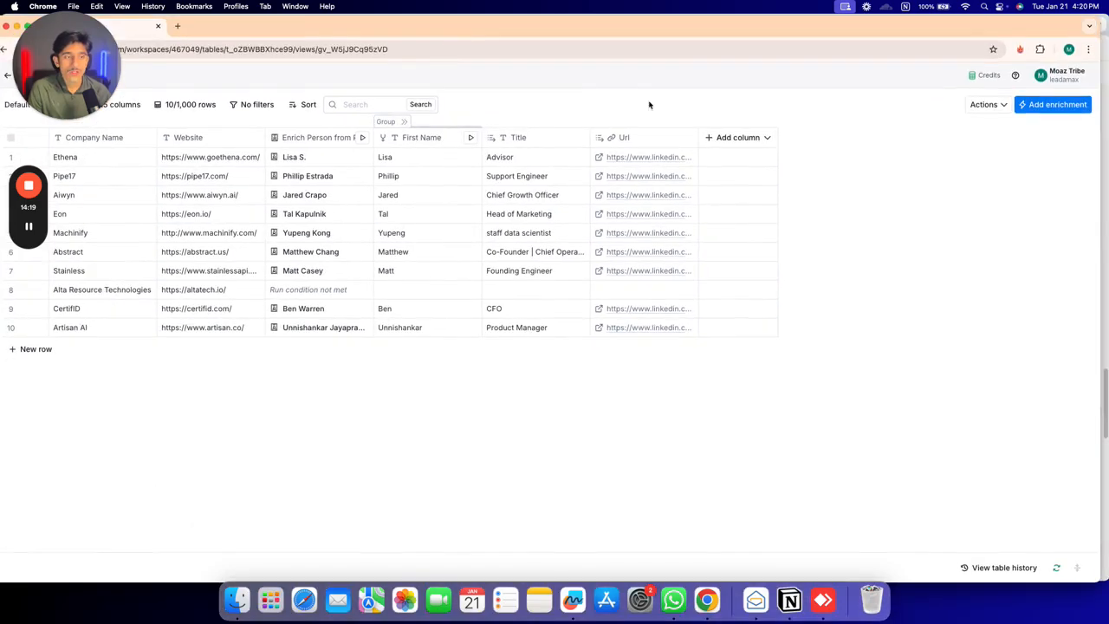
click(713, 137)
click(749, 163)
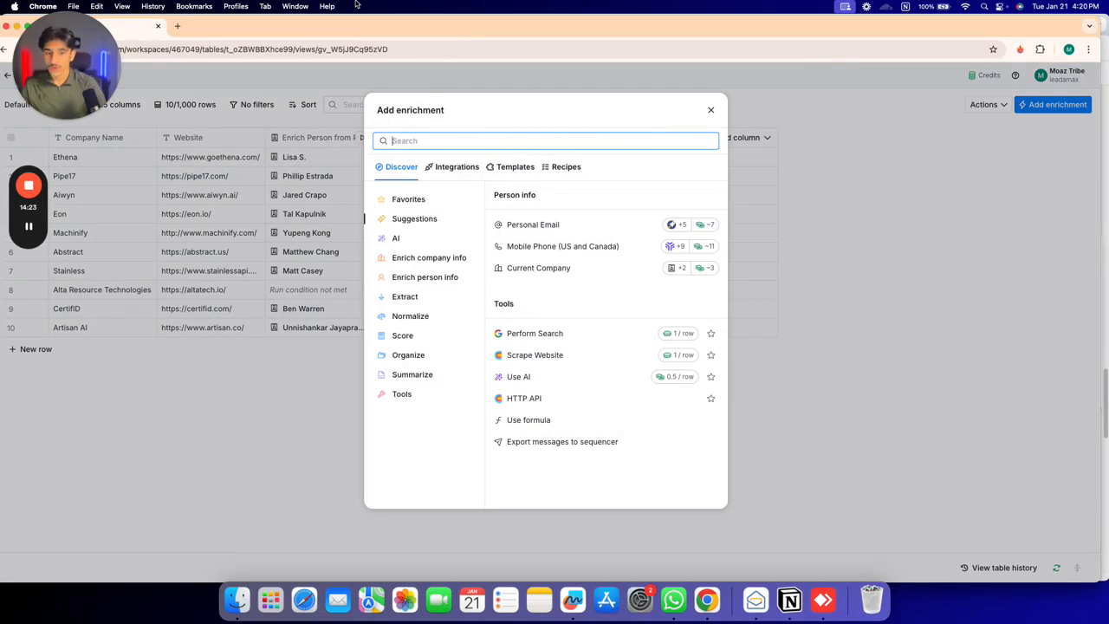
text(claygent)
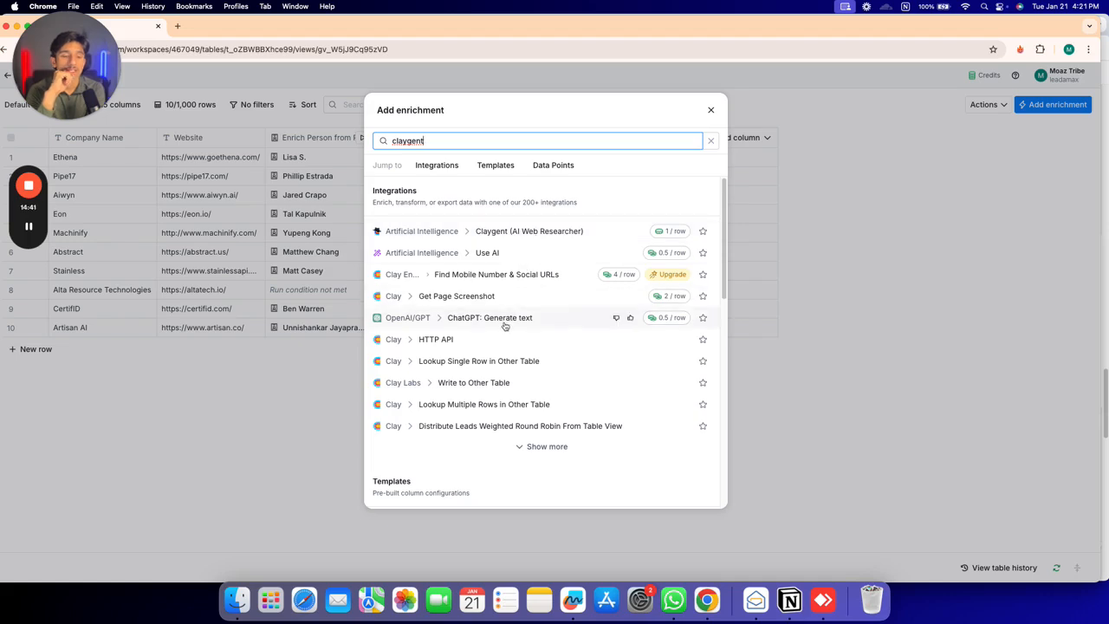
click(523, 252)
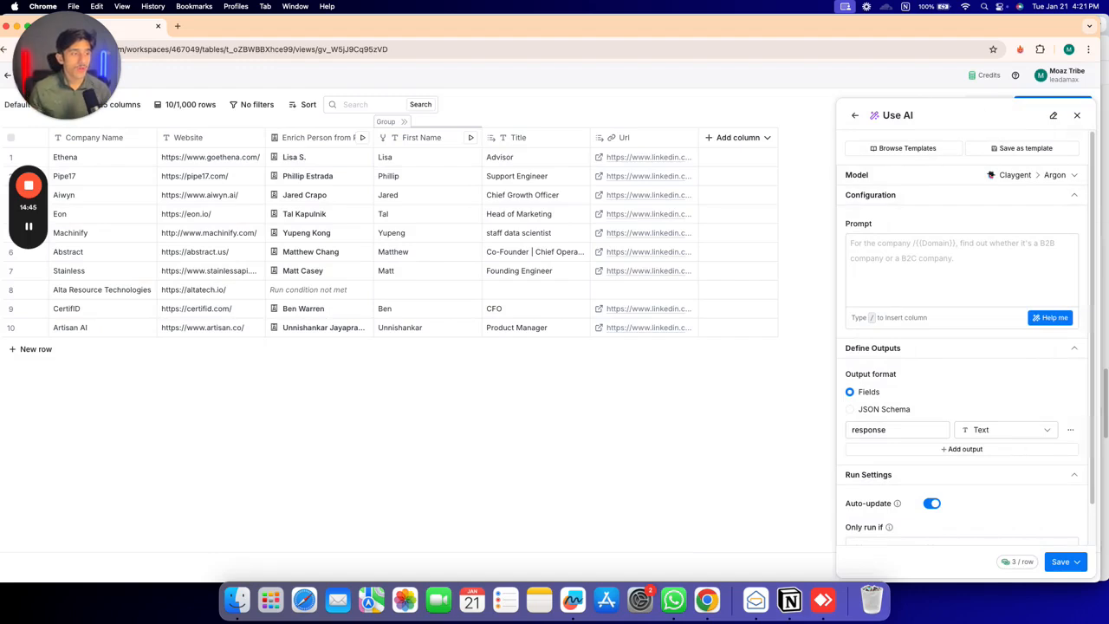
Set the enrichment's AI model to Claygent > Neon, with the Web research (Claygent) use case
click(1053, 175)
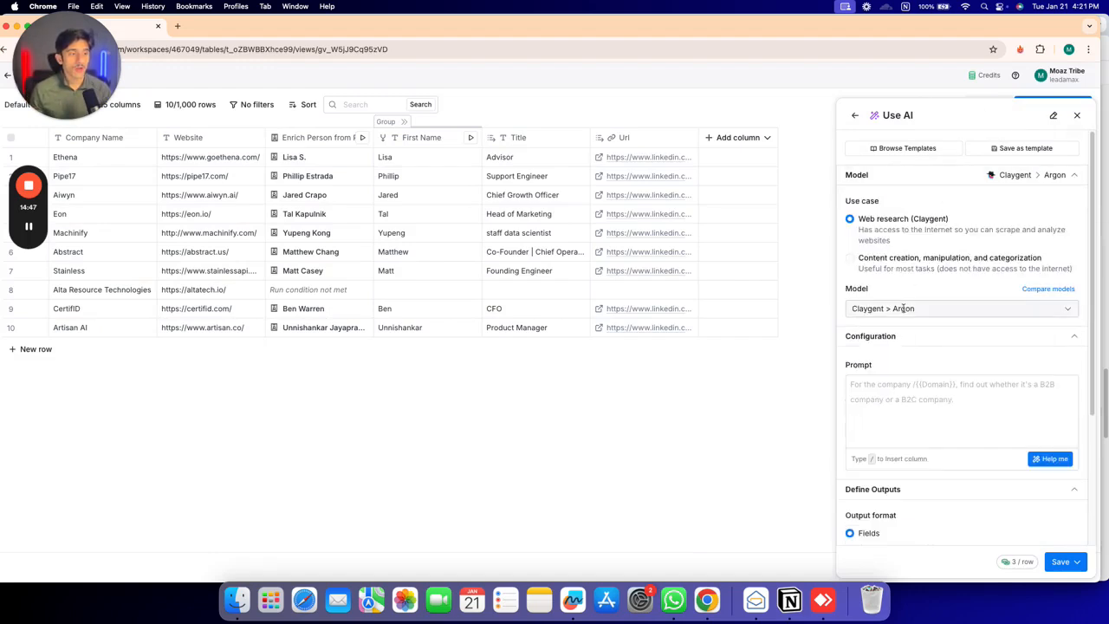
click(904, 309)
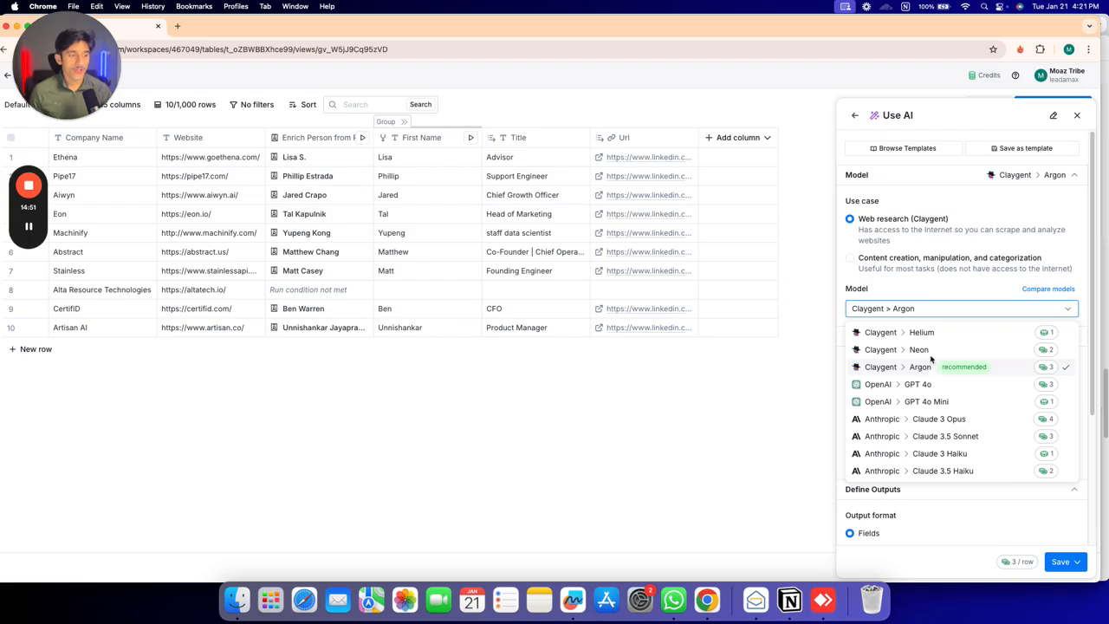
click(926, 349)
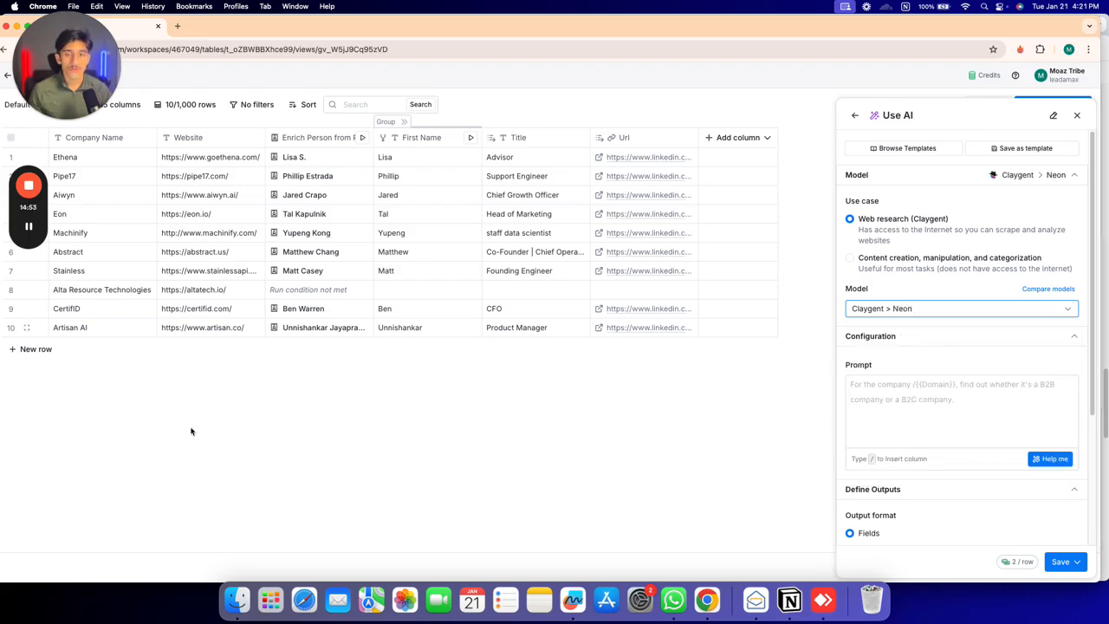
In the prompts document, copy the Web Research prompt from "Visit the website of the company" through the end of the Reminder paragraph
drag(562, 22, 544, 72)
click(544, 50)
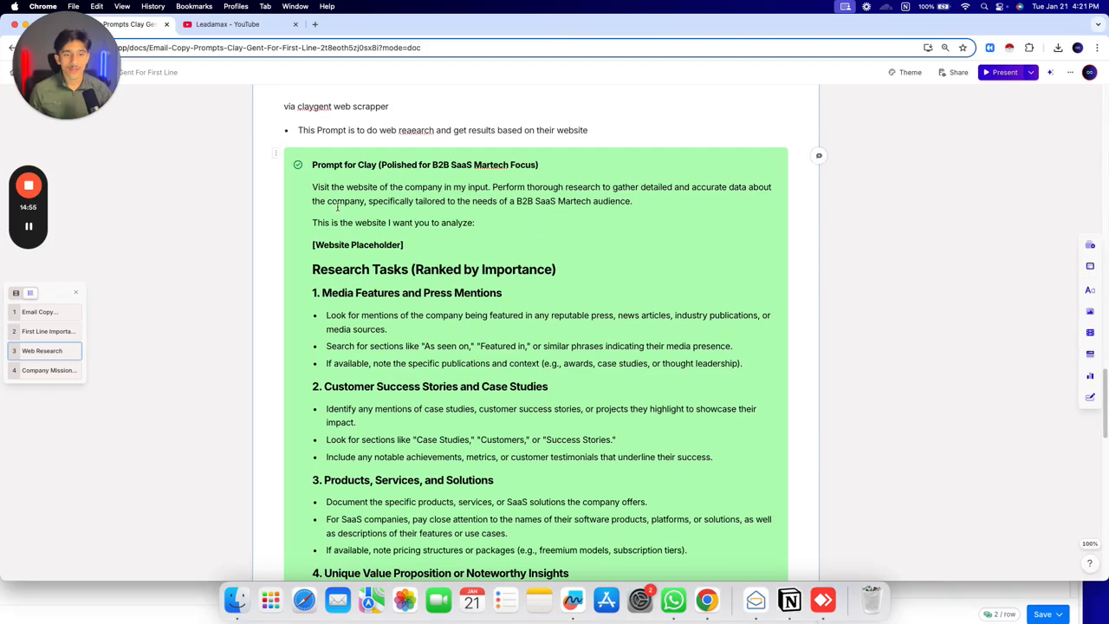
scroll(344, 186, down, 1)
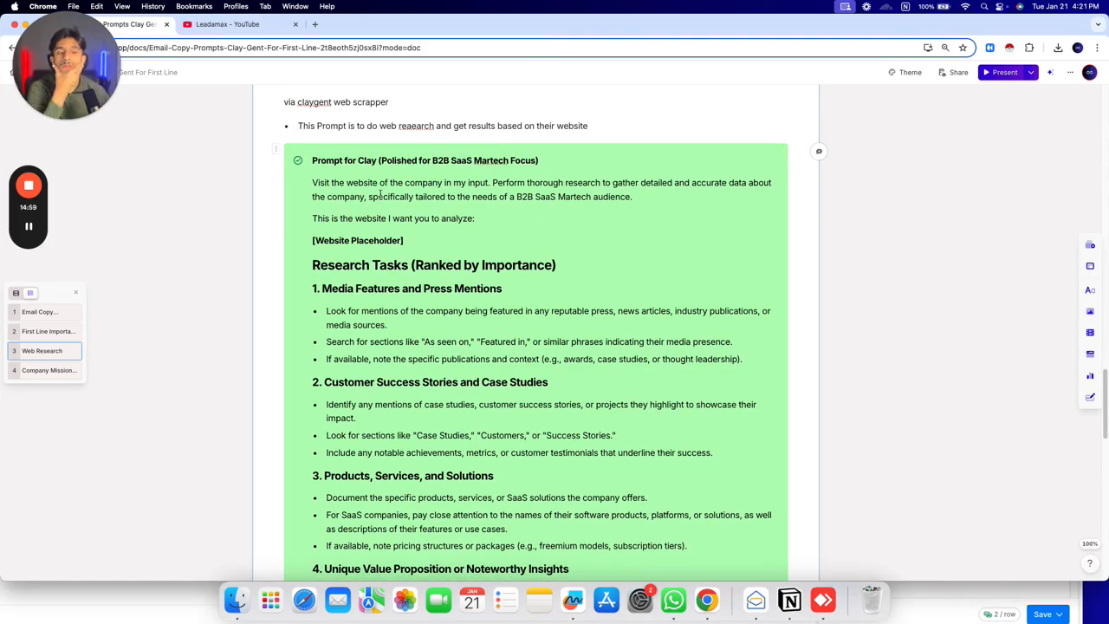
scroll(385, 192, down, 1)
drag(312, 182, 712, 356)
scroll(395, 362, down, 5)
right_click(395, 362)
click(349, 273)
scroll(348, 273, up, 5)
click(315, 213)
drag(314, 213, 439, 399)
scroll(503, 321, down, 10)
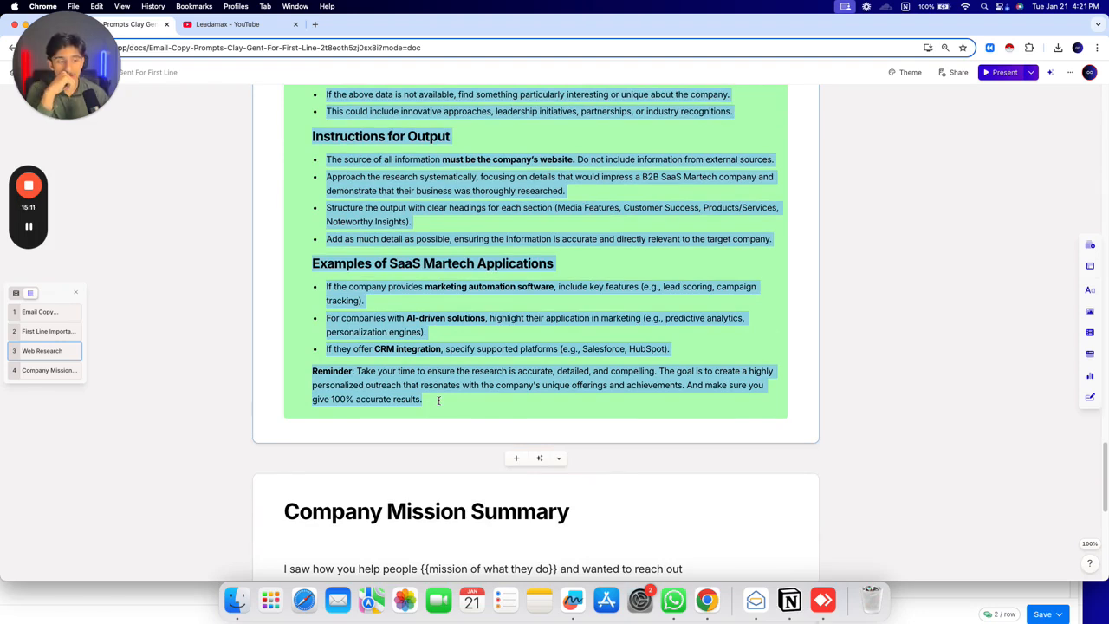
right_click(420, 376)
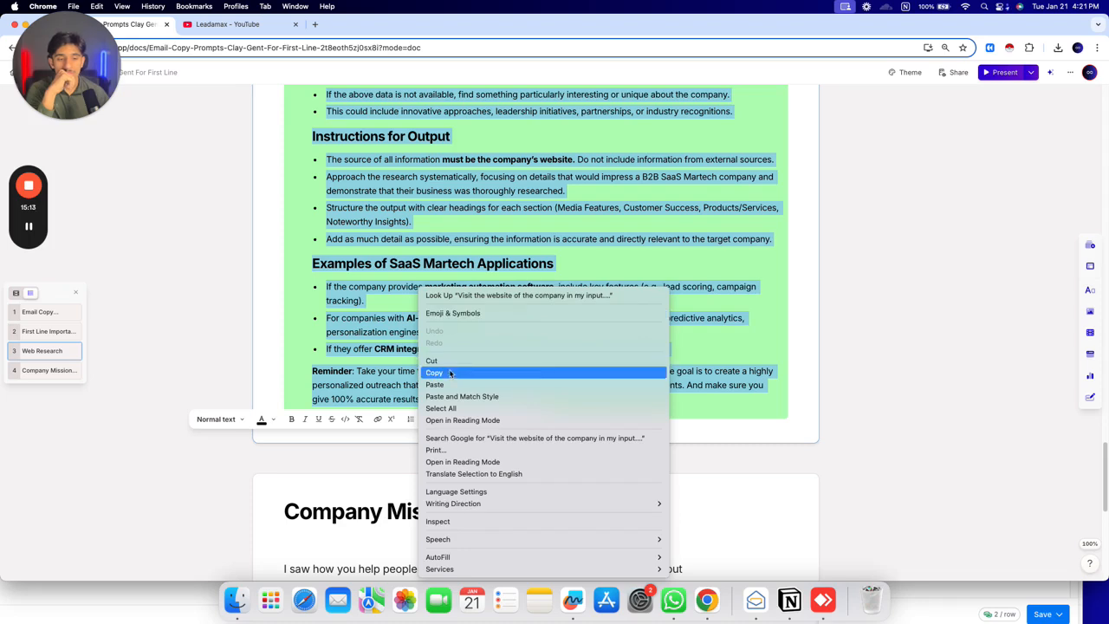
click(450, 372)
Look through the video list on the Leadamax YouTube channel
click(247, 25)
scroll(890, 257, down, 5)
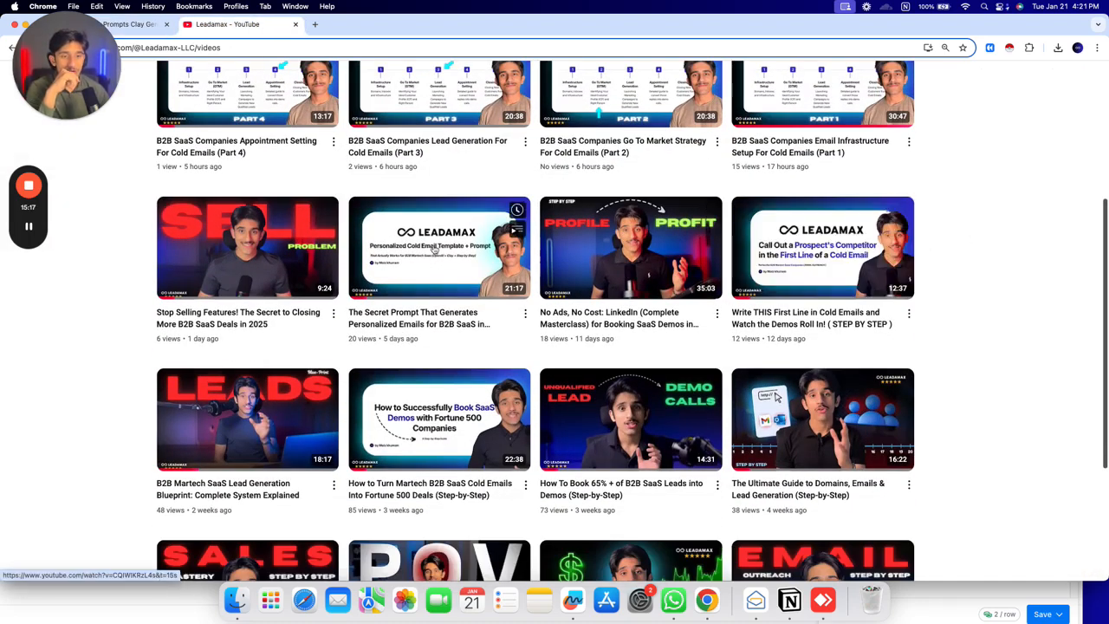
mouse_move(408, 252)
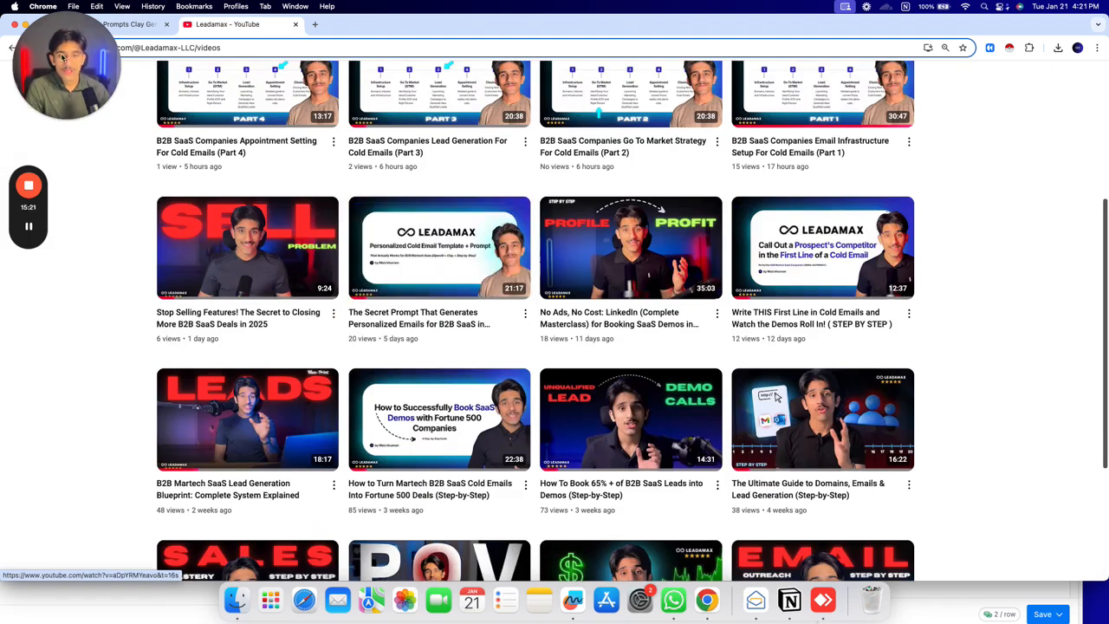
Go back to the prompts document and copy the selected Web Research prompt again
click(135, 24)
right_click(470, 269)
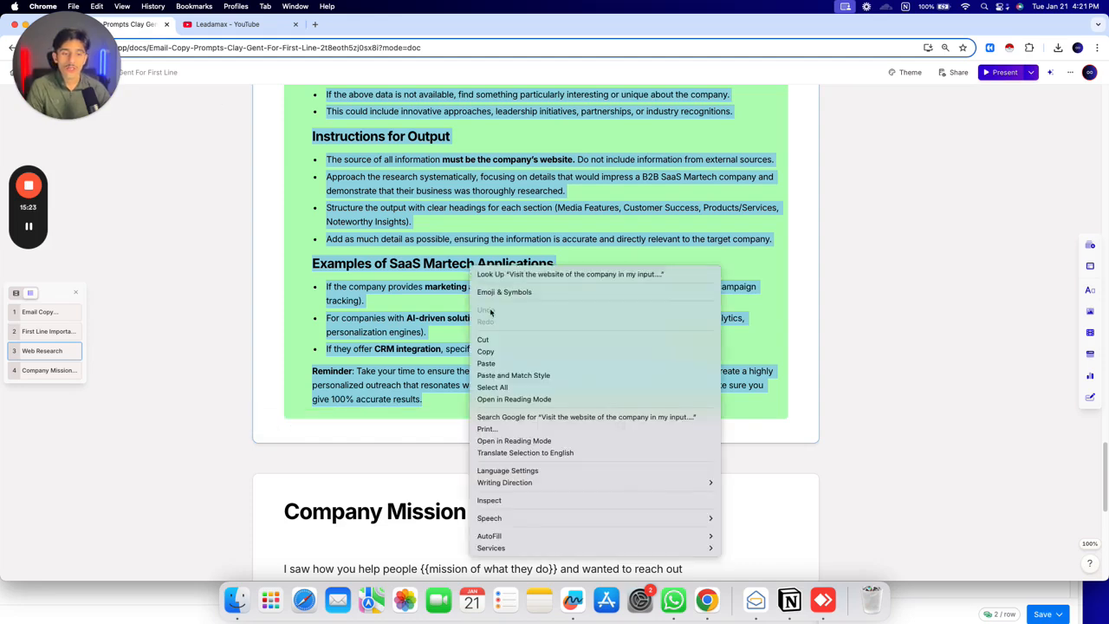
click(492, 351)
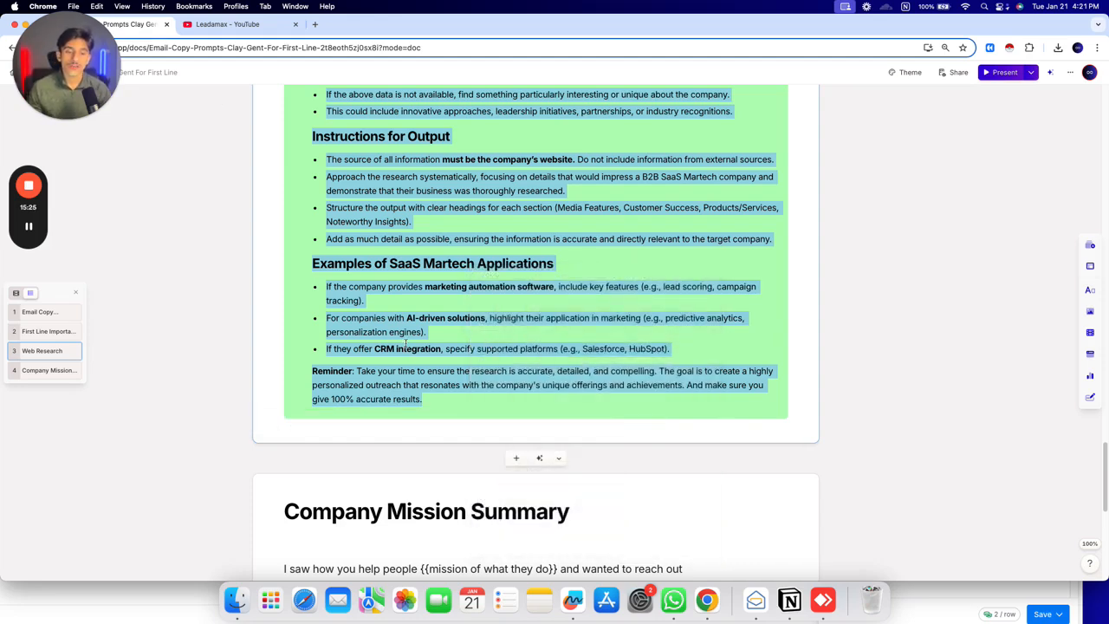
Switch to the Clay table, keep Claygent > Neon as the model and paste the copied text into the enrichment's prompt
click(174, 597)
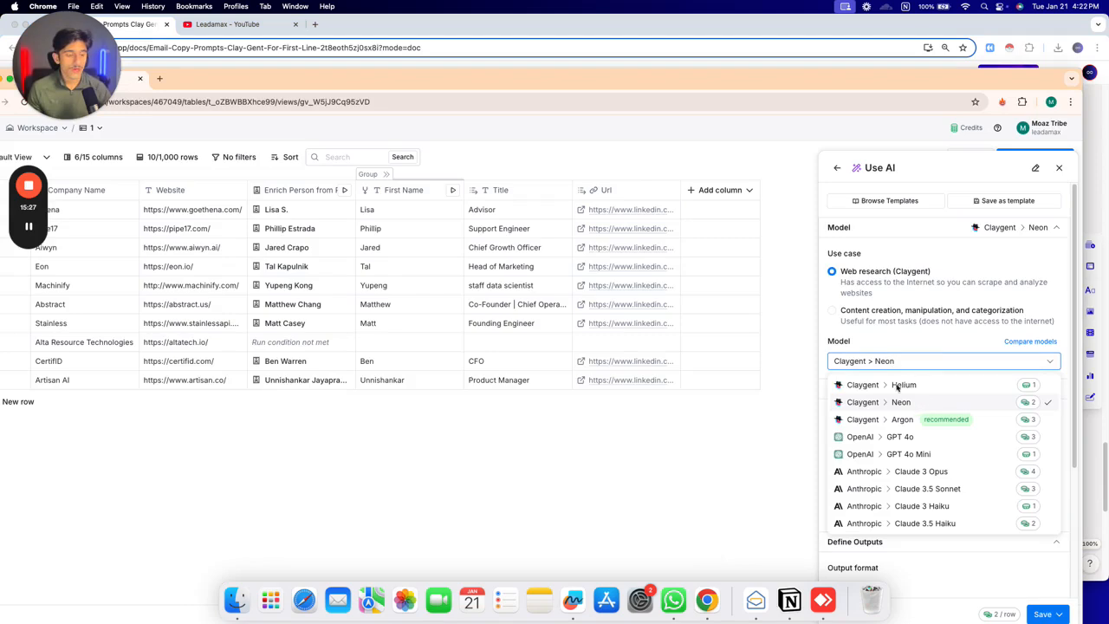
click(901, 400)
scroll(897, 385, down, 2)
right_click(895, 382)
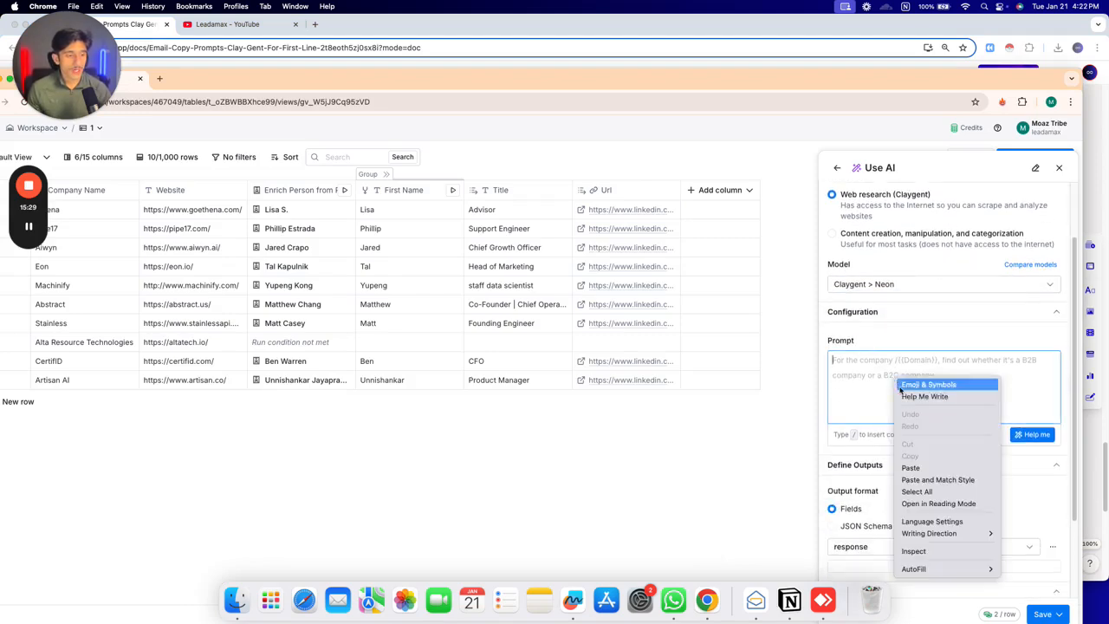
click(911, 468)
Replace the [Website Placeholder] text in the prompt with a reference to the Website column
scroll(903, 314, up, 3)
scroll(903, 313, up, 6)
scroll(930, 442, down, 1)
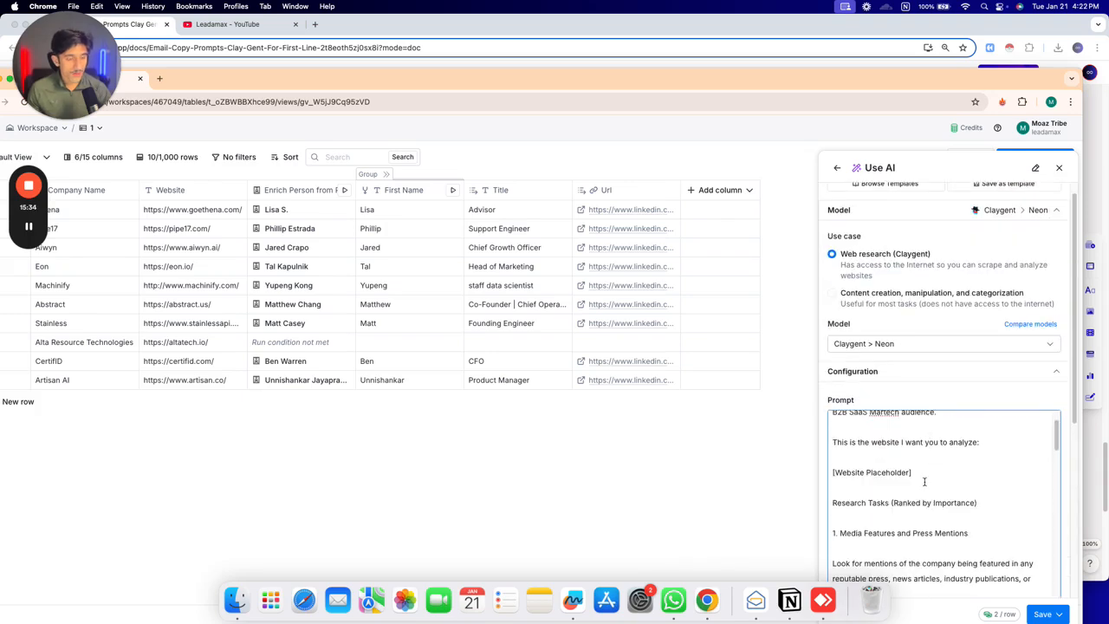
drag(914, 474, 835, 477)
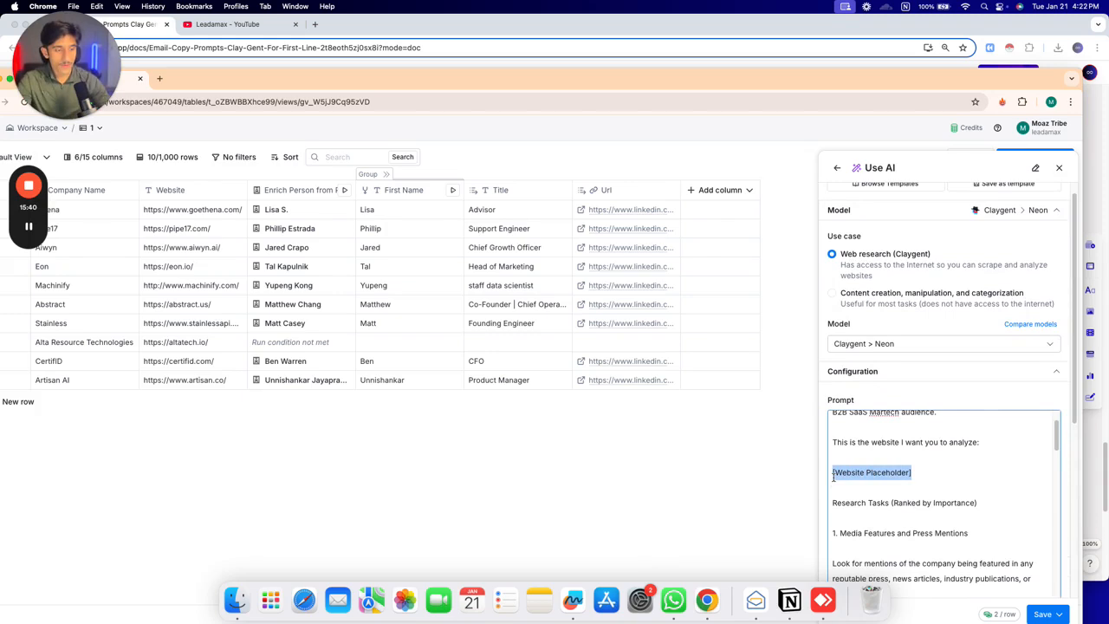
key(BackSpace)
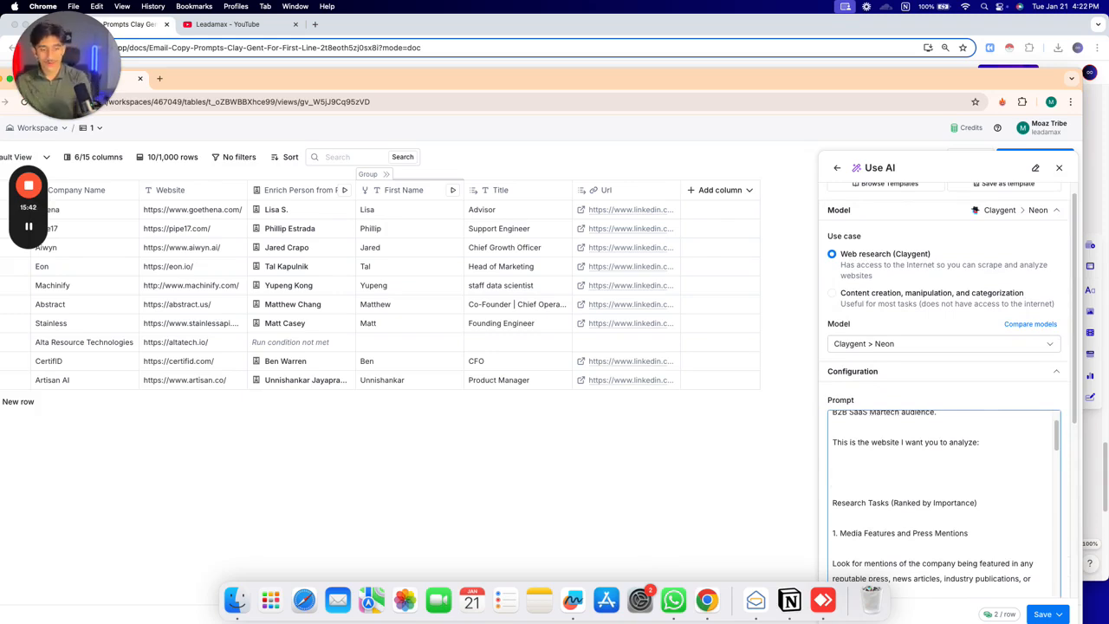
text(/)
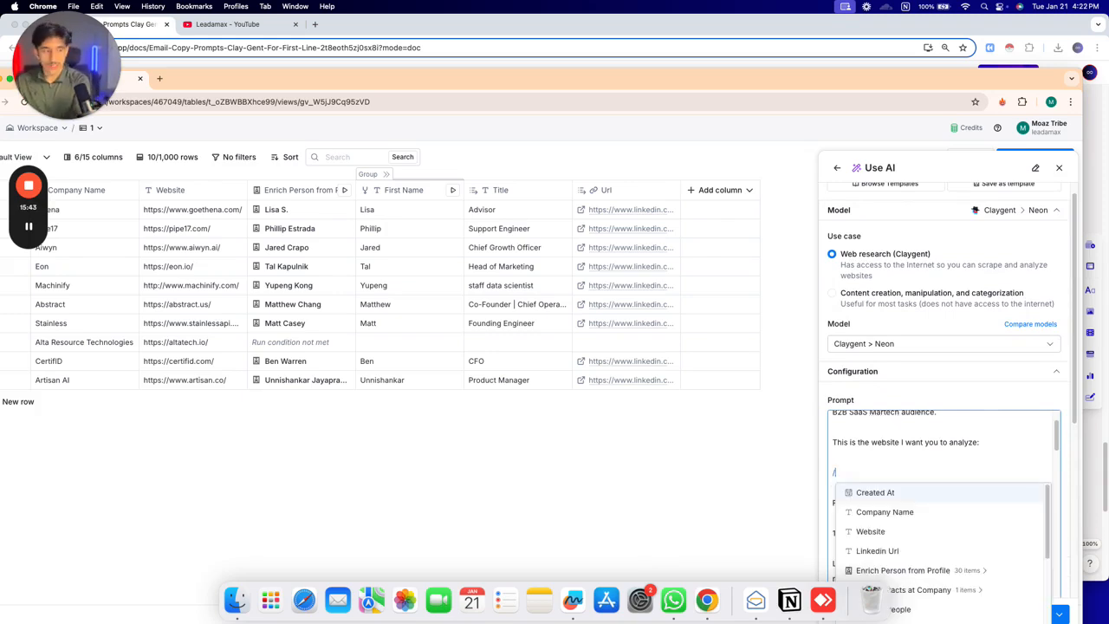
click(891, 533)
Review the rest of the pasted prompt and the output settings, and check them against the Web Research section of the prompts document
scroll(979, 443, down, 2)
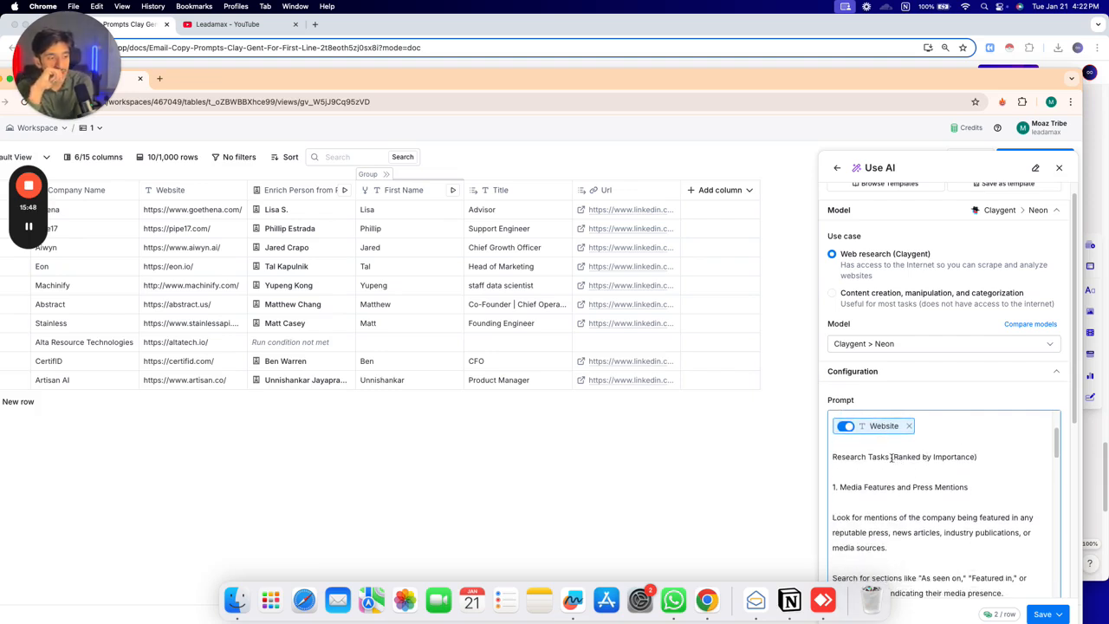
scroll(891, 456, down, 10)
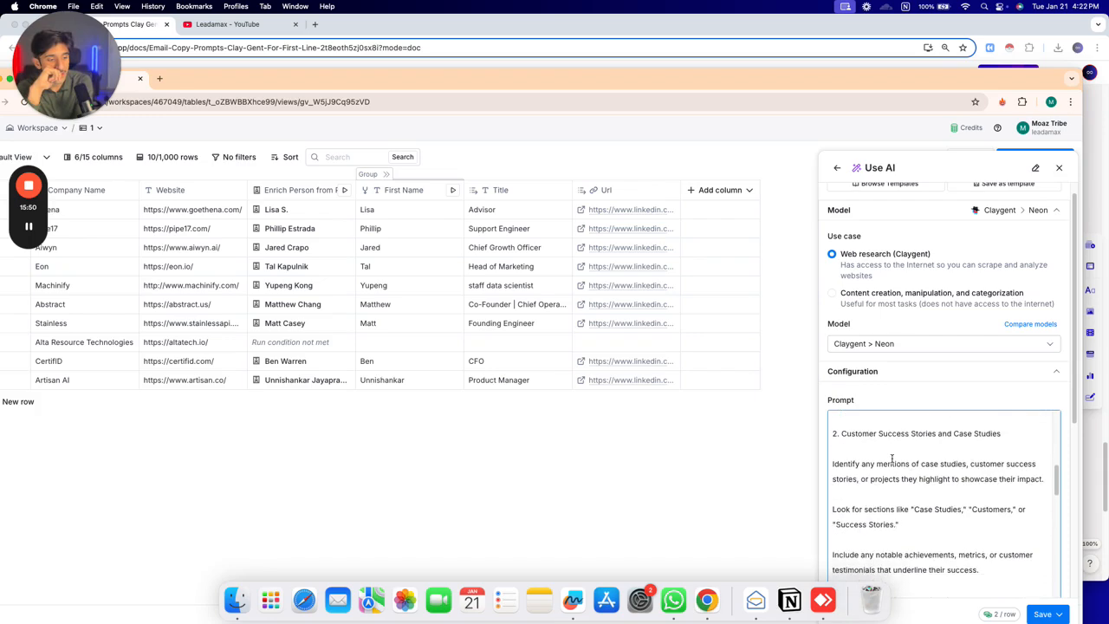
scroll(892, 459, down, 5)
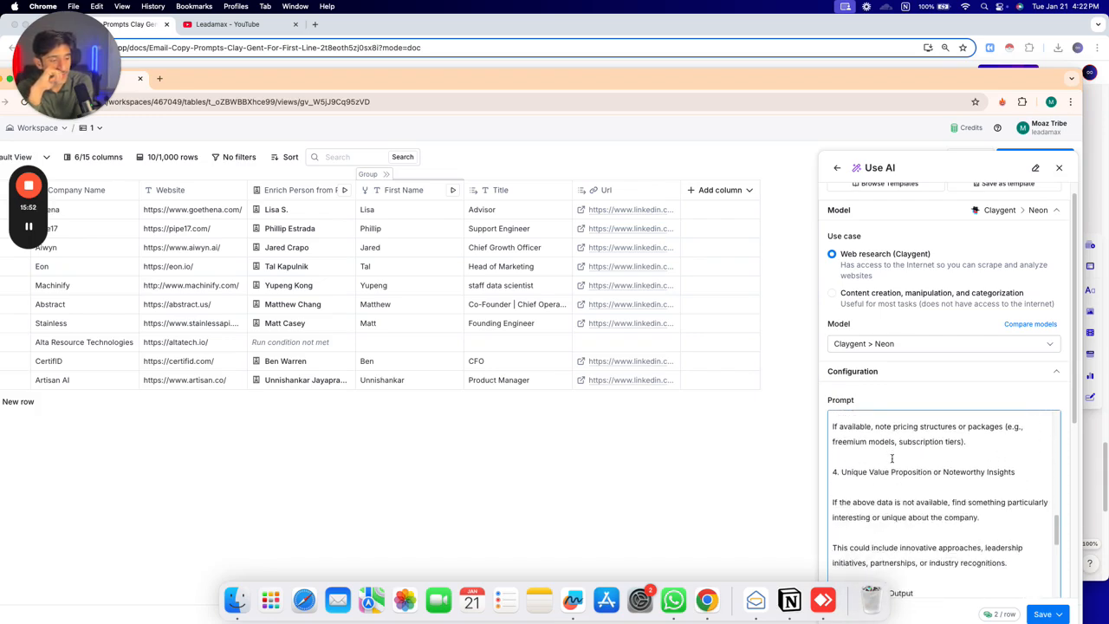
scroll(892, 458, down, 5)
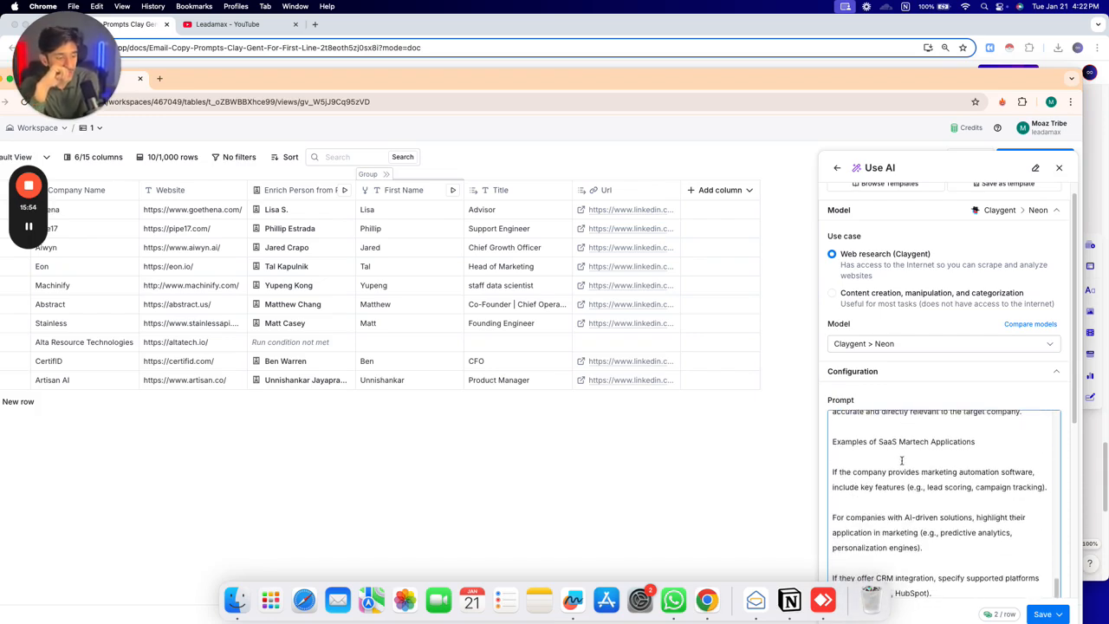
scroll(903, 460, down, 8)
scroll(902, 465, down, 3)
scroll(907, 438, down, 1)
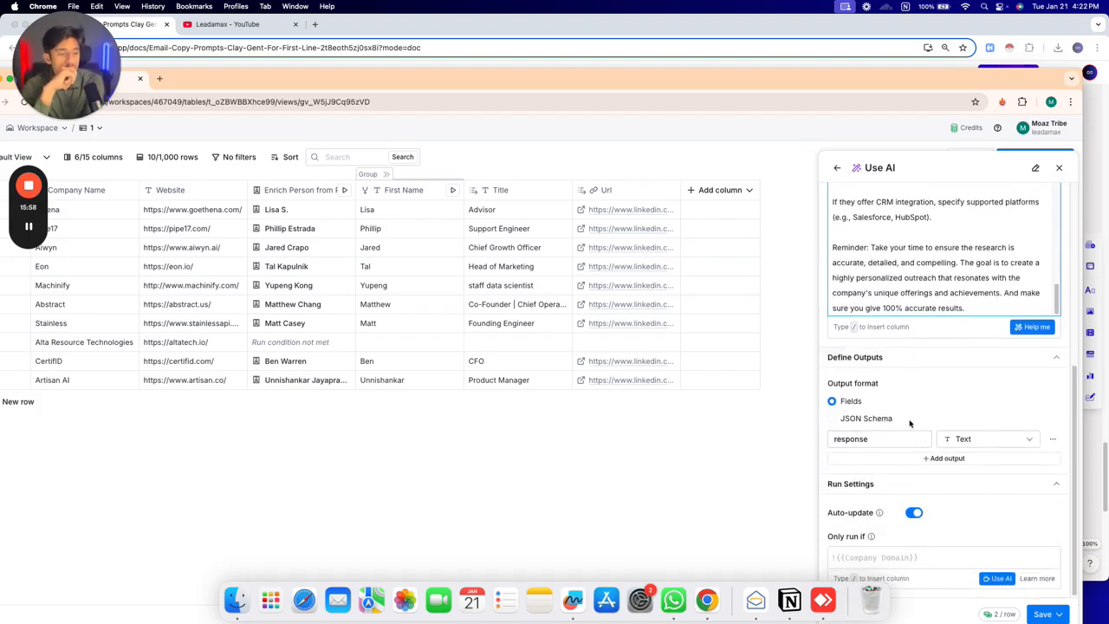
scroll(938, 258, up, 2)
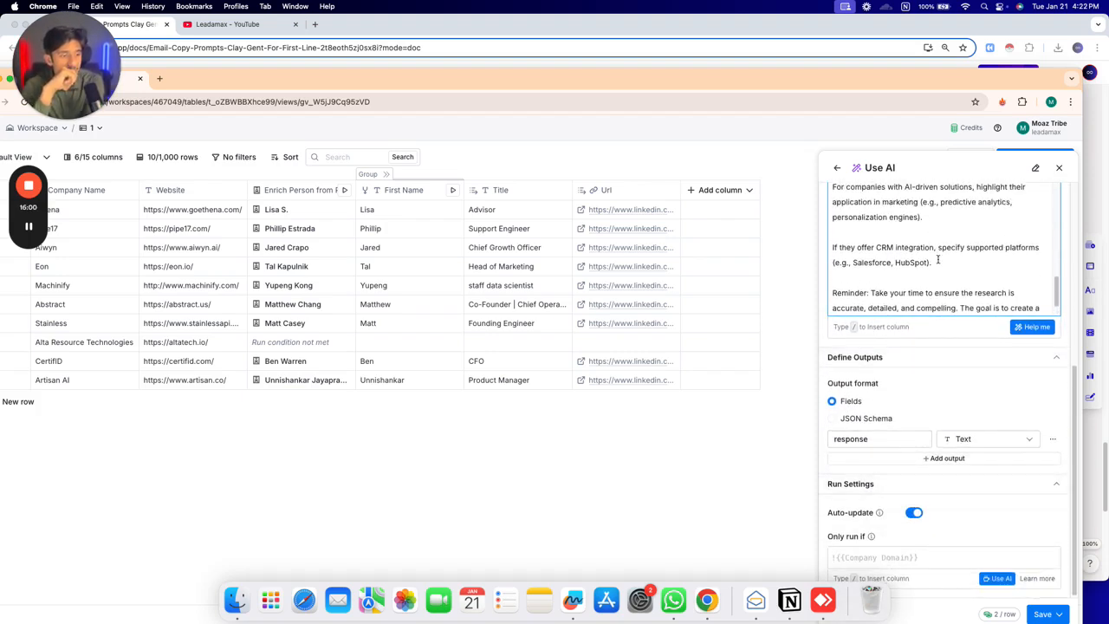
click(528, 42)
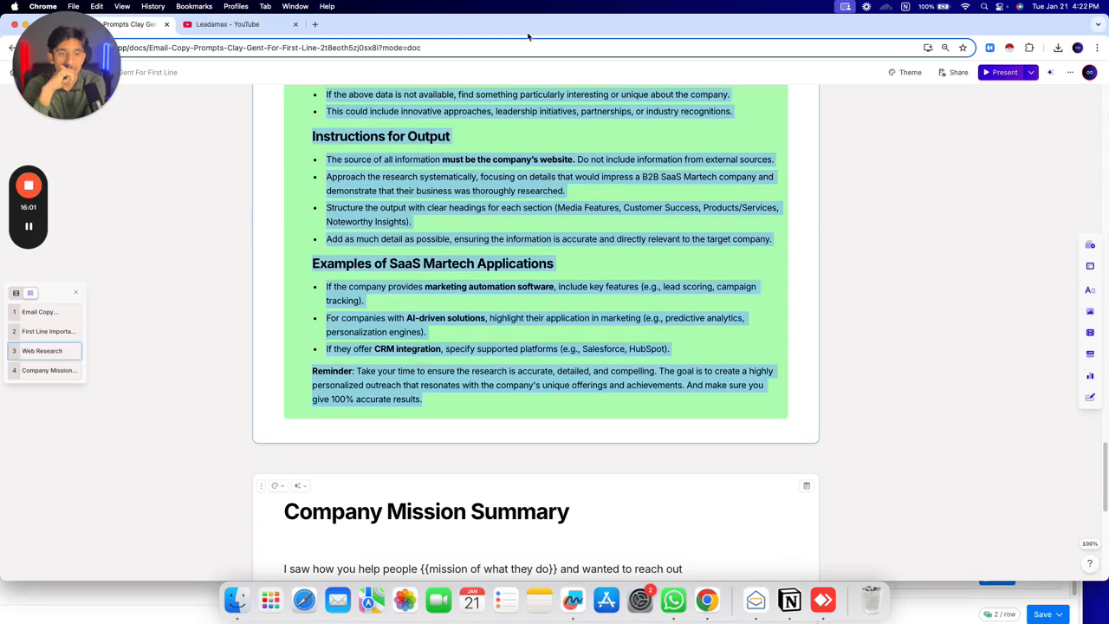
click(504, 176)
scroll(469, 189, up, 3)
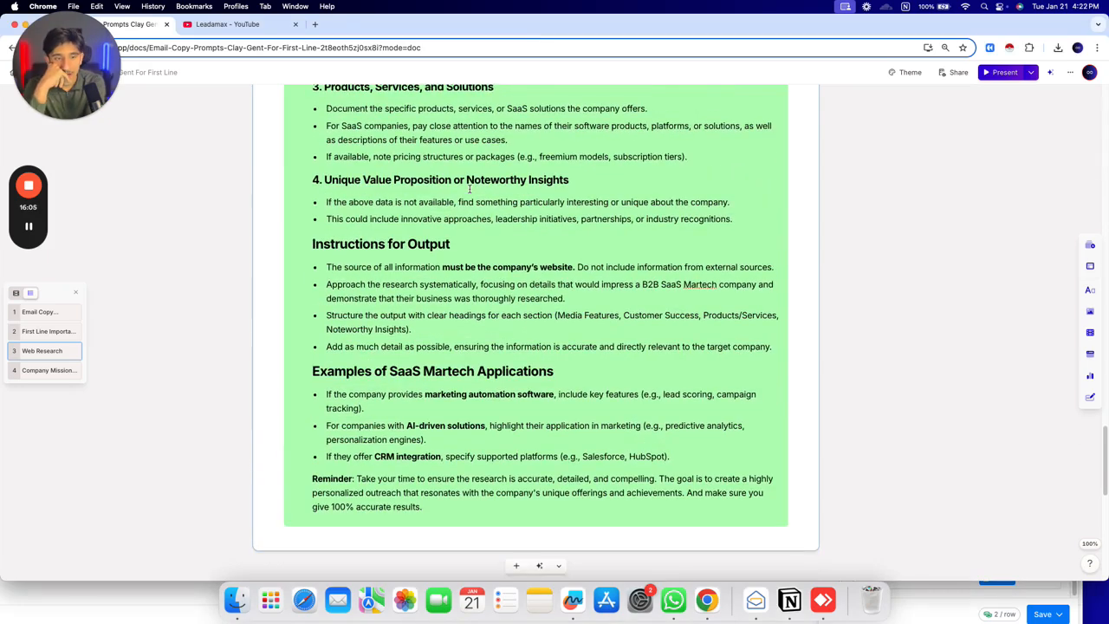
Switch to the Clay table and name the enrichment's text output field EMAIL COPY
click(171, 607)
click(905, 440)
drag(904, 442, 816, 440)
key(BackSpace)
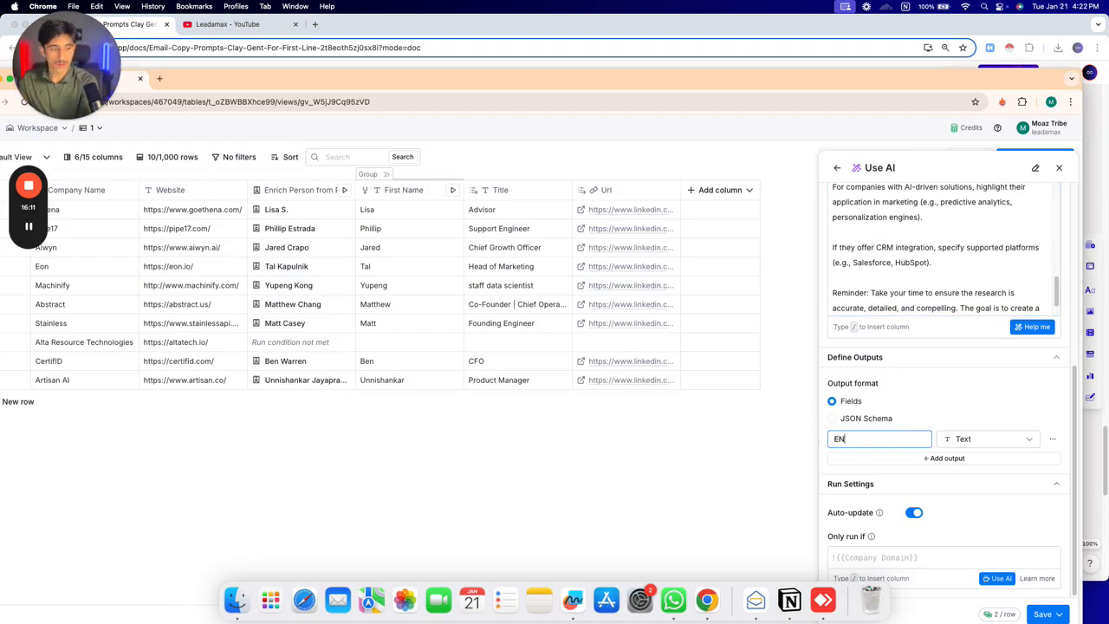
text(EMAIL)
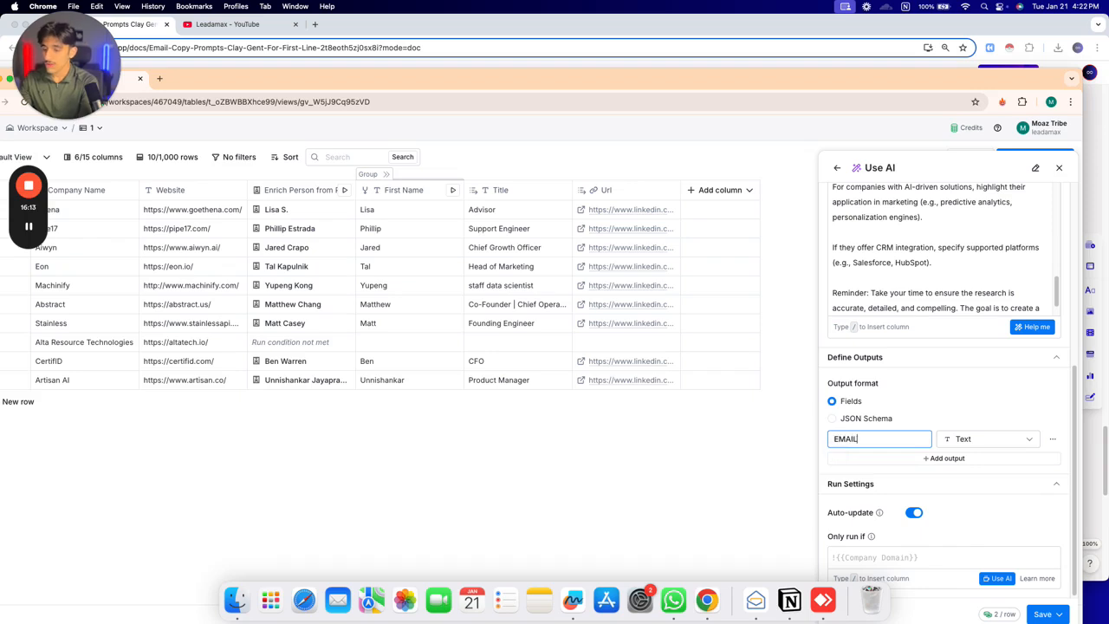
text( COPY)
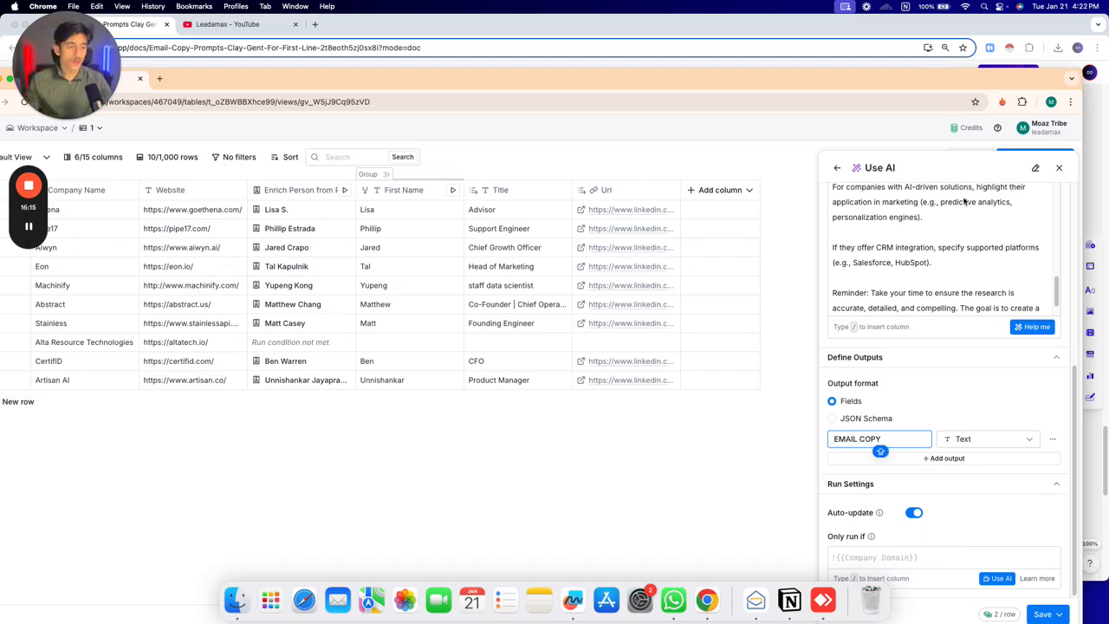
Reread the pasted research prompt from the noteworthy insights section through its closing reminder
scroll(930, 253, up, 5)
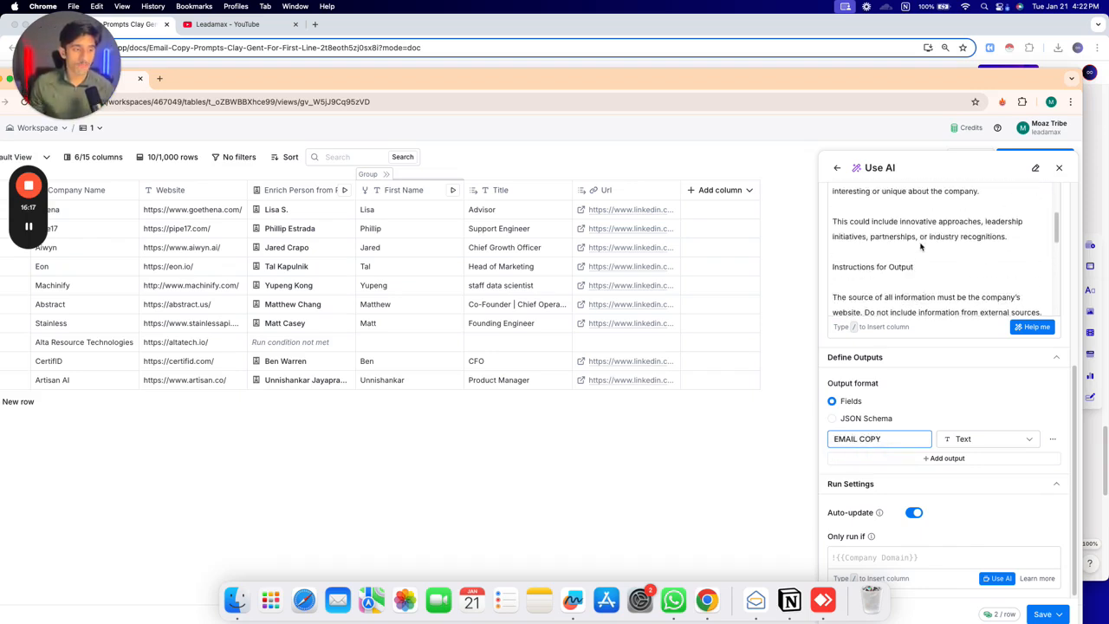
scroll(921, 247, up, 4)
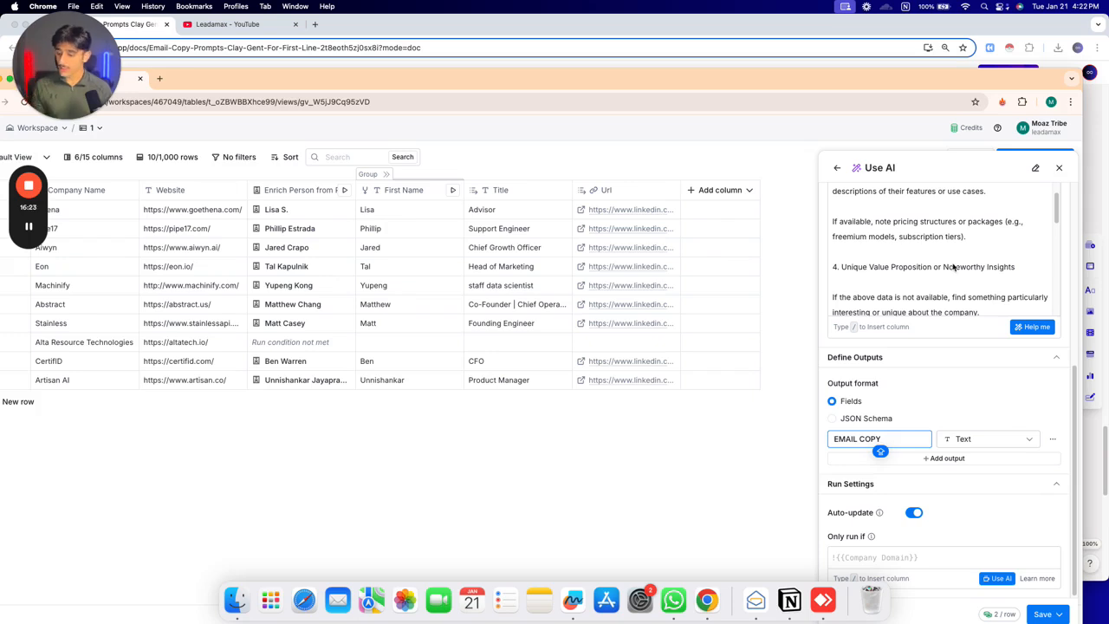
scroll(952, 273, down, 5)
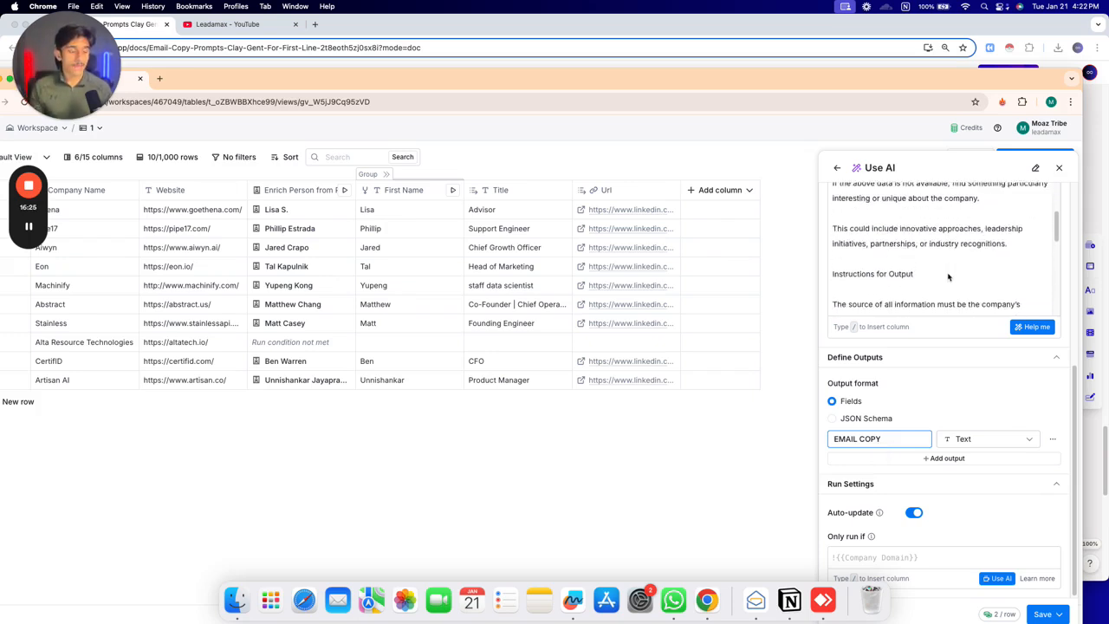
scroll(950, 276, down, 4)
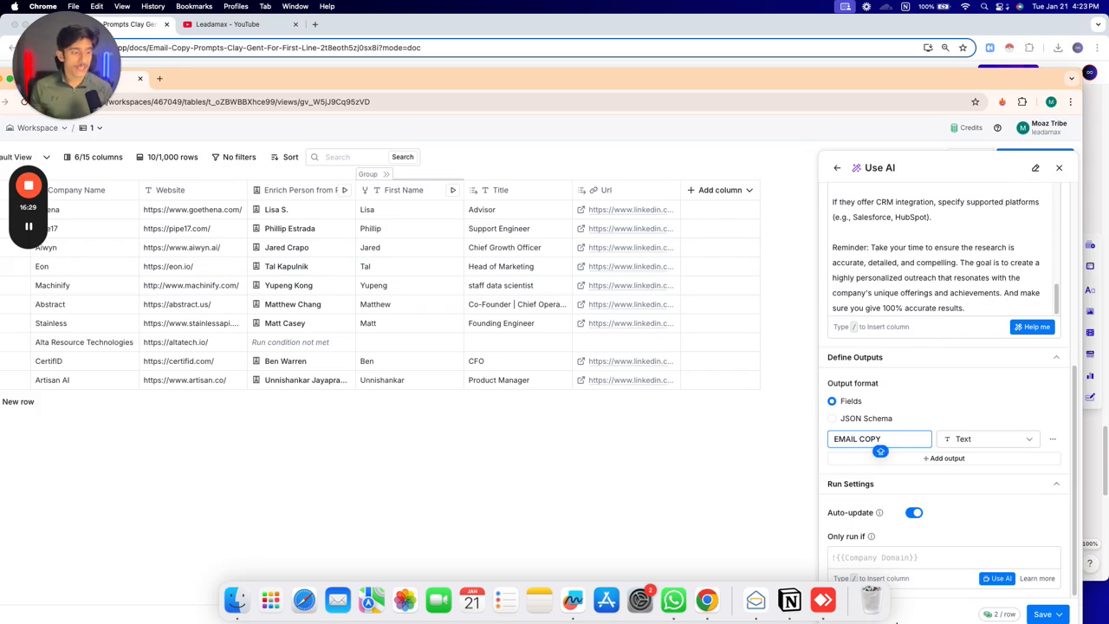
scroll(919, 534, up, 3)
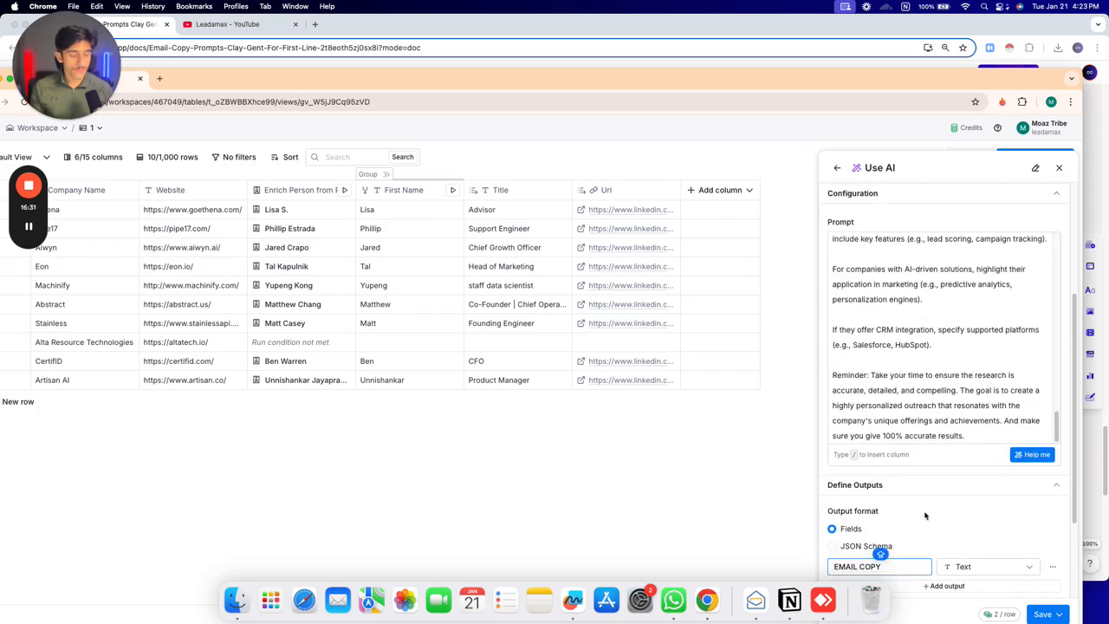
click(29, 227)
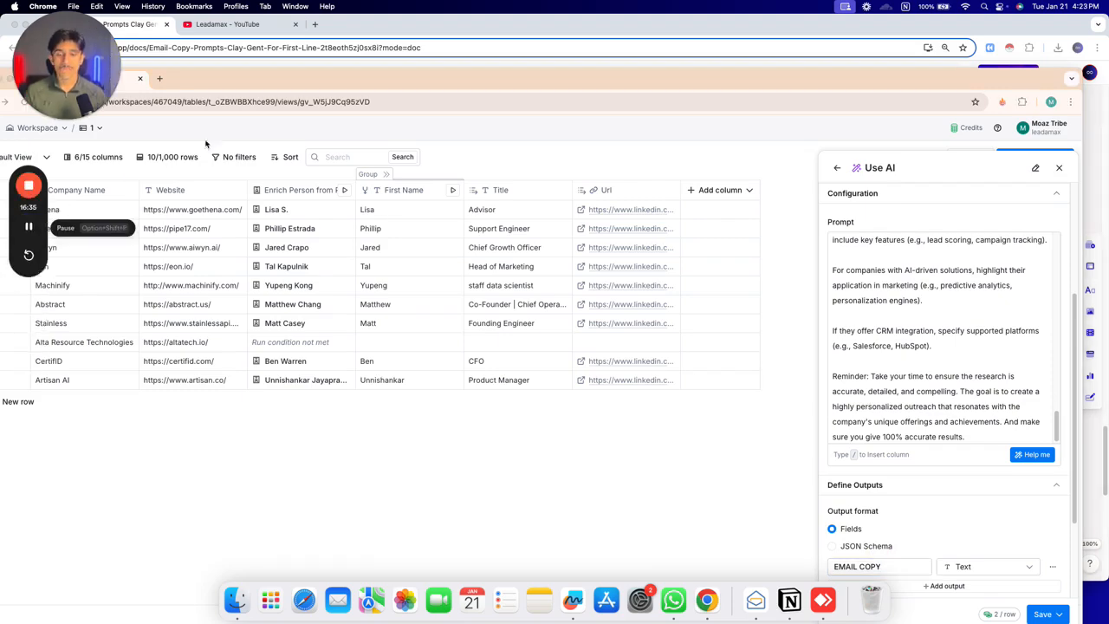
drag(306, 73, 338, 12)
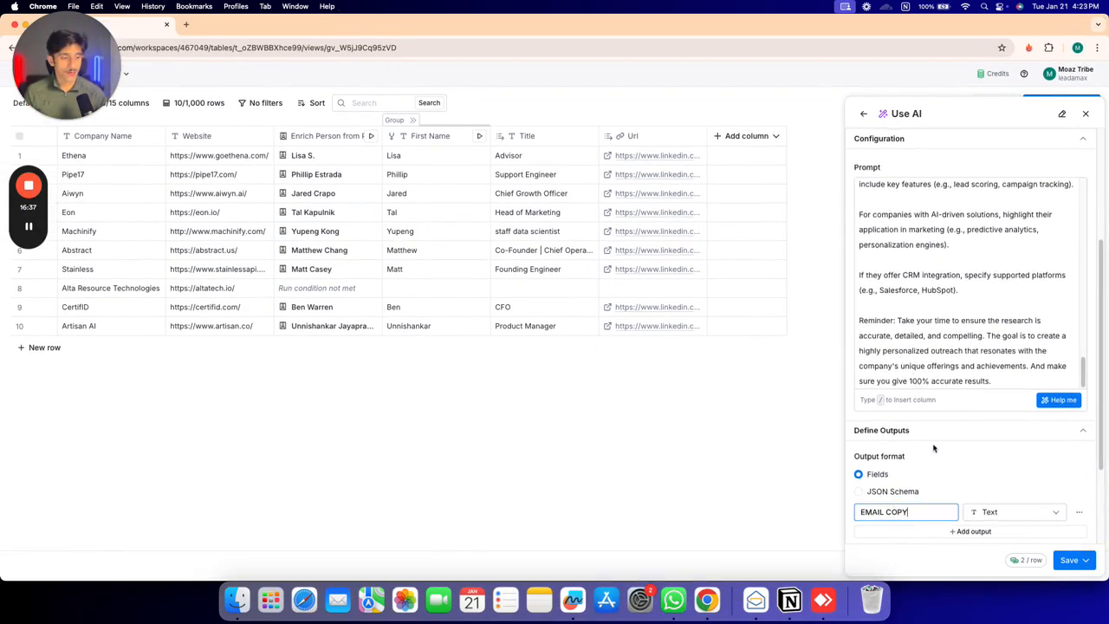
Open the AI generator for the column's run condition and describe it as DO NOT RUN IF First Name IS EMPTY, referencing the First Name column
scroll(936, 456, down, 3)
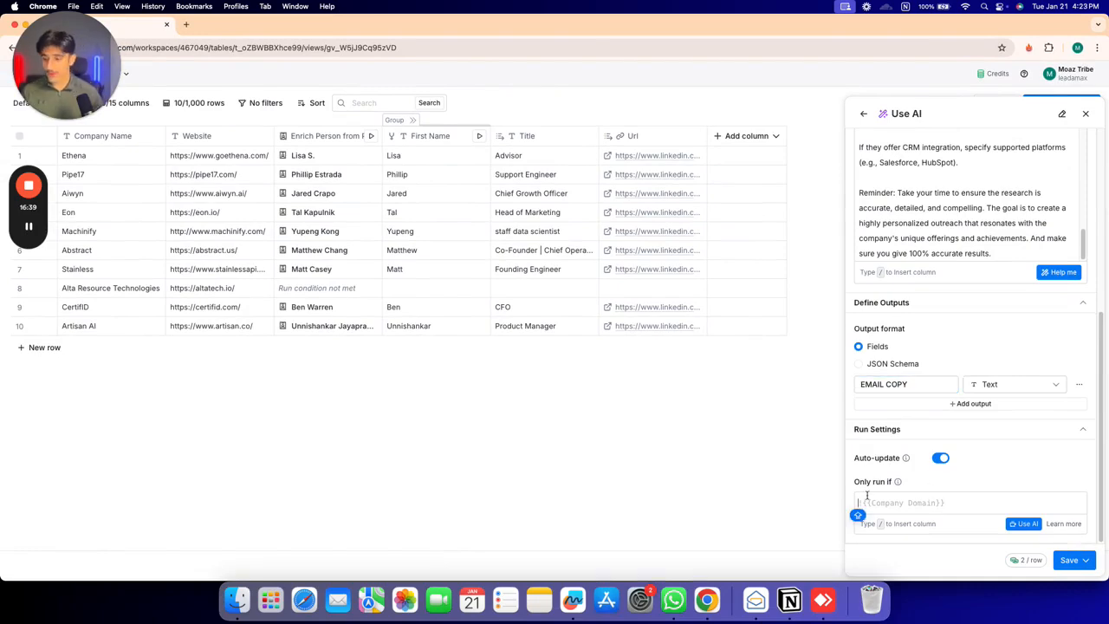
click(1021, 523)
click(415, 260)
text(DO NOT RU)
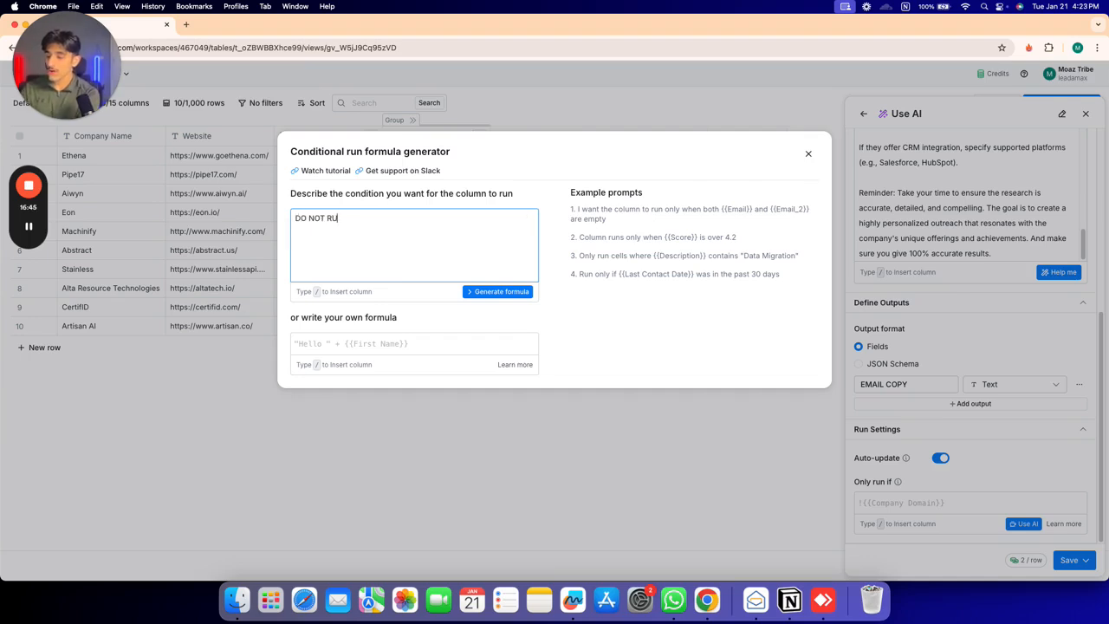
text(N IF ,)
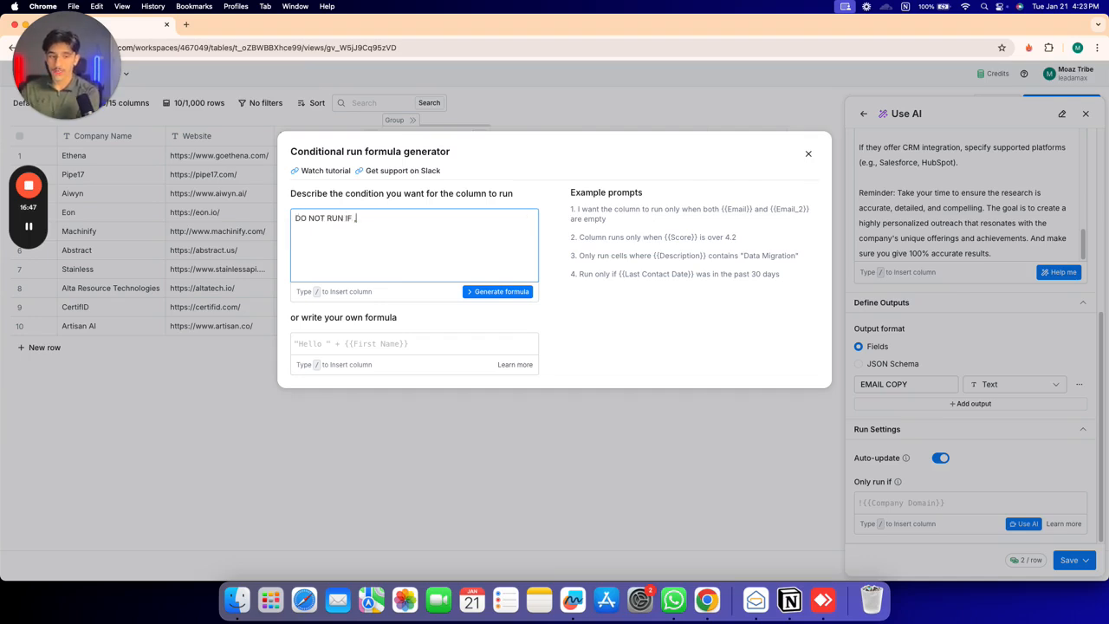
key(BackSpace)
text(/)
scroll(478, 364, down, 3)
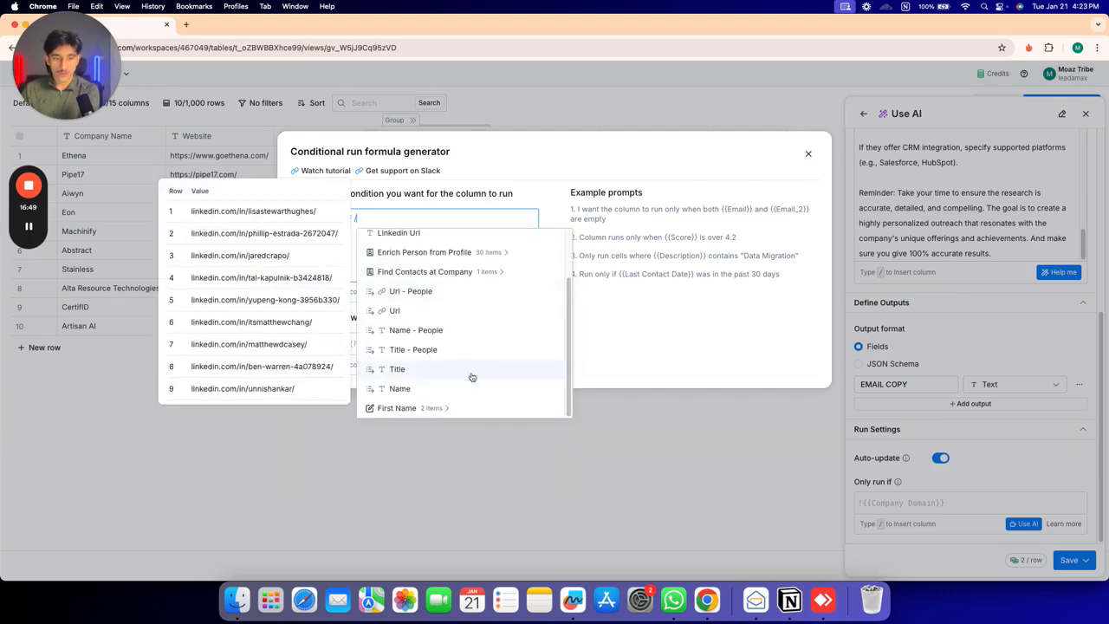
click(432, 415)
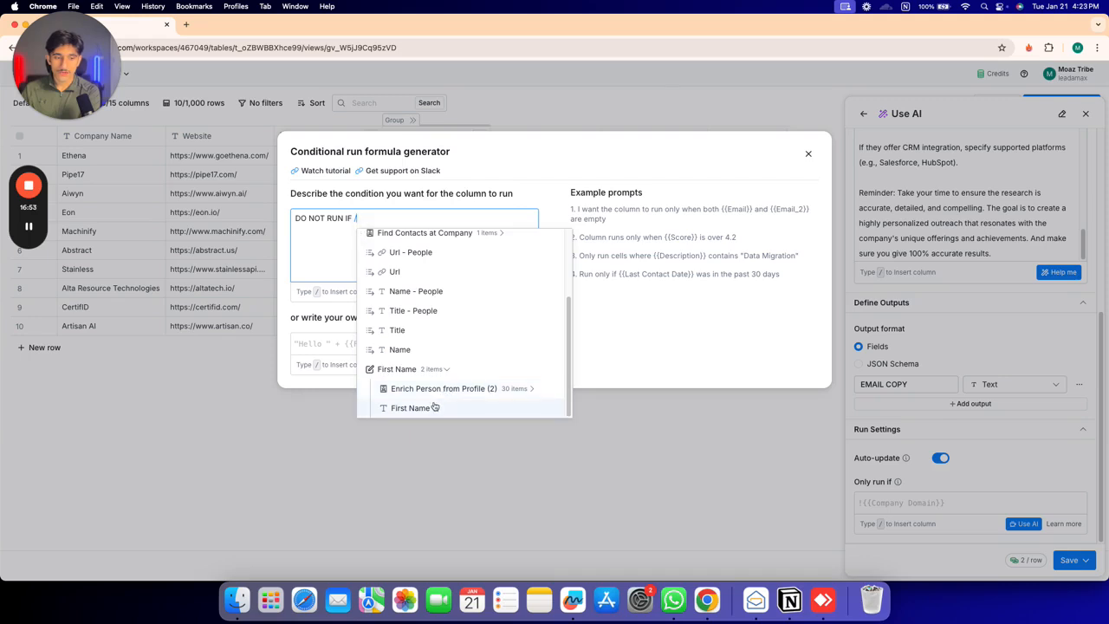
click(424, 408)
text(IS )
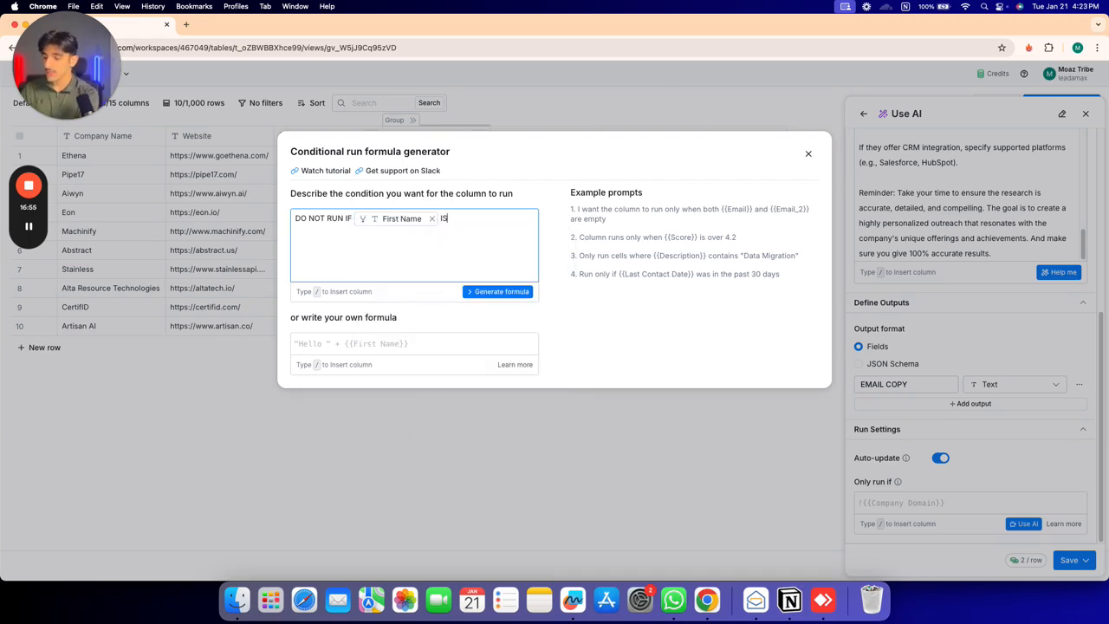
text(E)
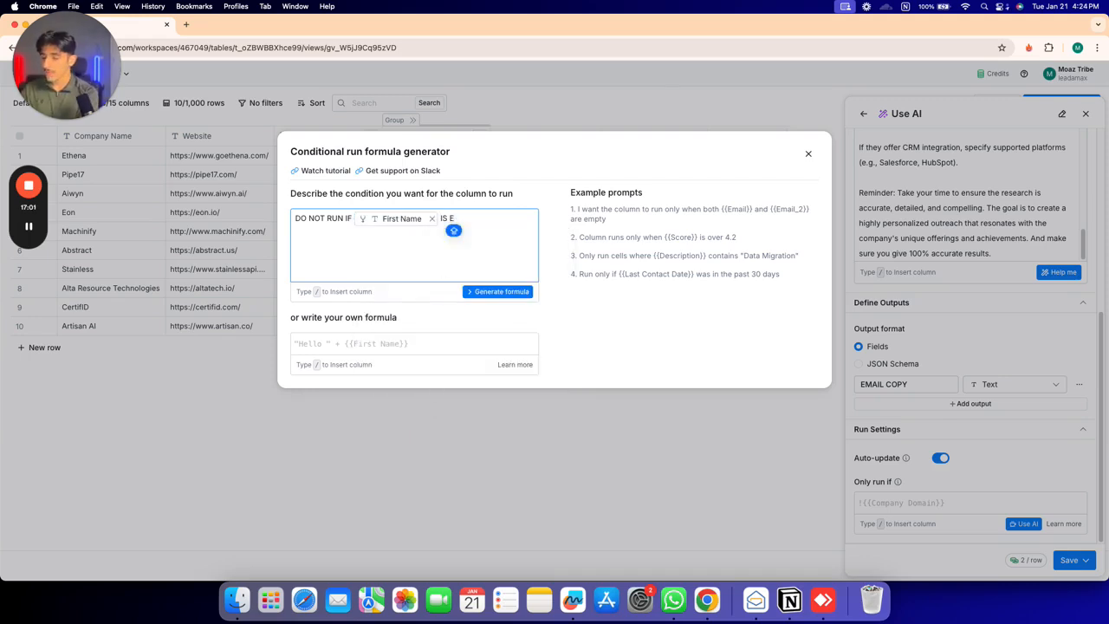
text(MPTY)
Generate and save the run condition formula, and save the AI column with a run on 10 rows
click(519, 296)
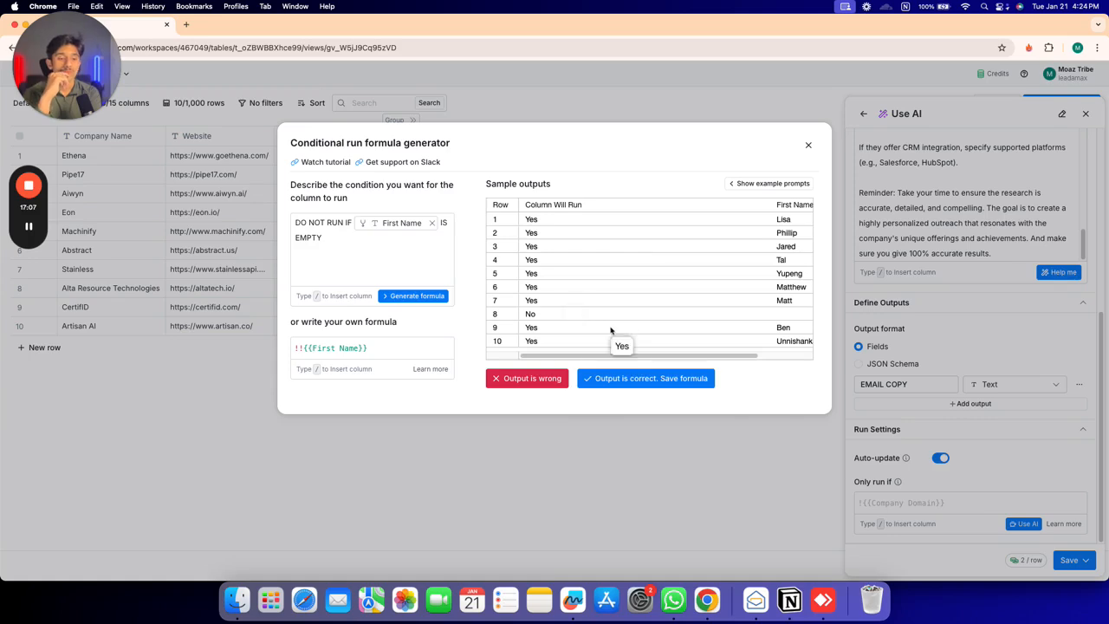
click(652, 379)
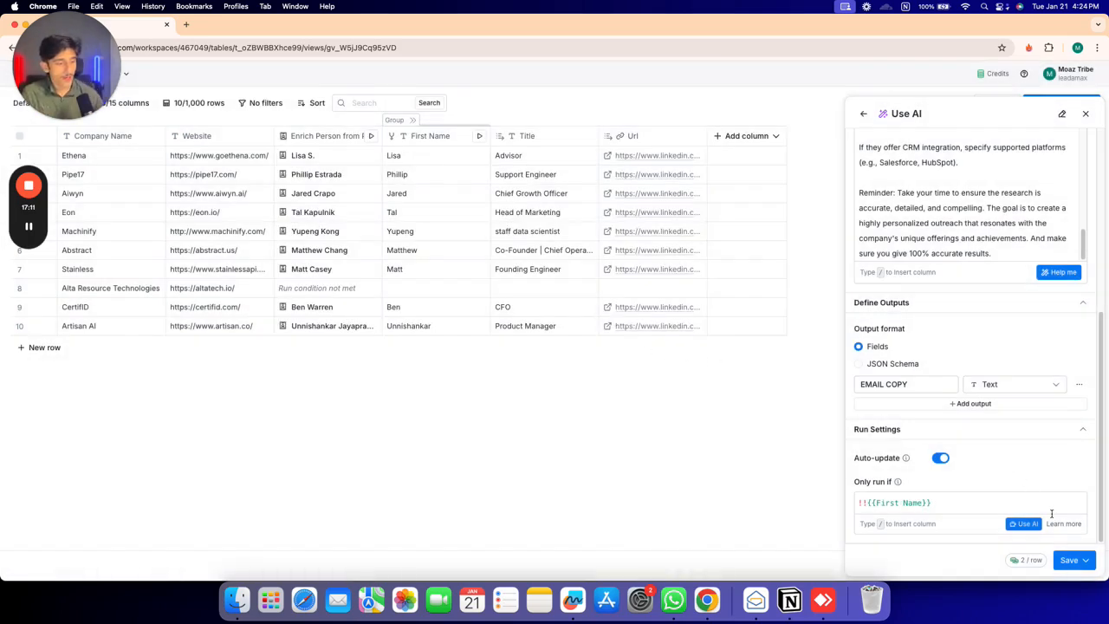
click(1071, 559)
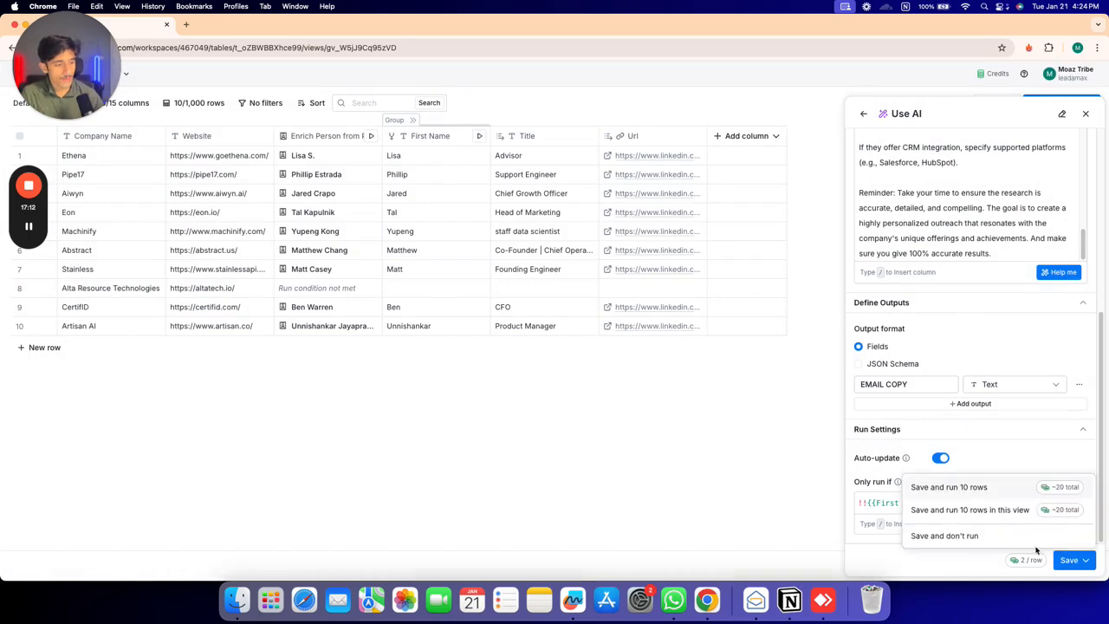
click(997, 488)
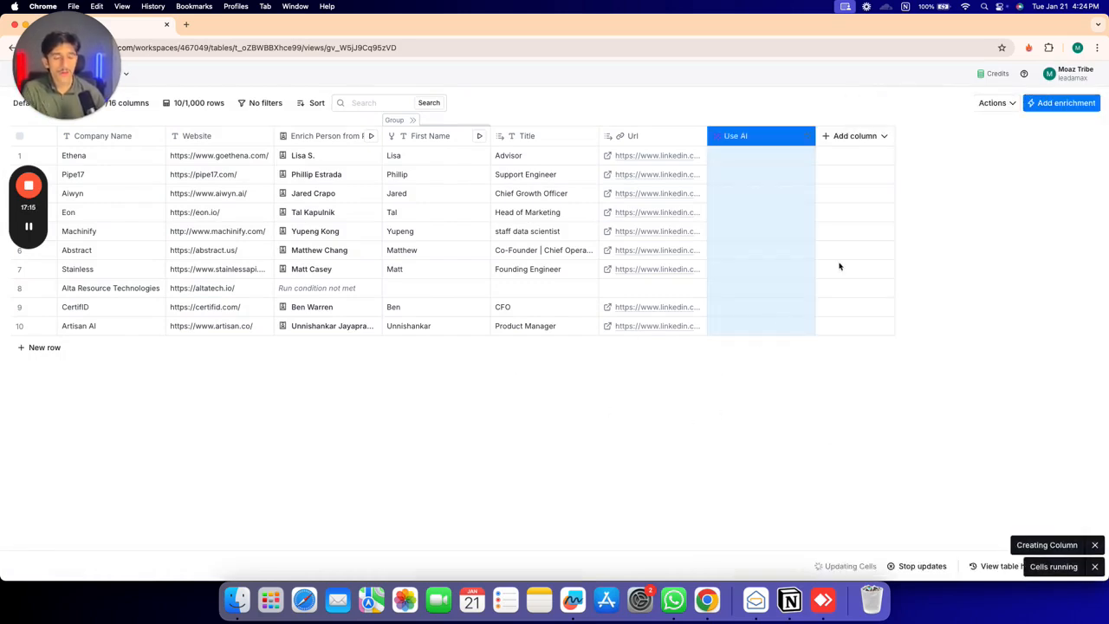
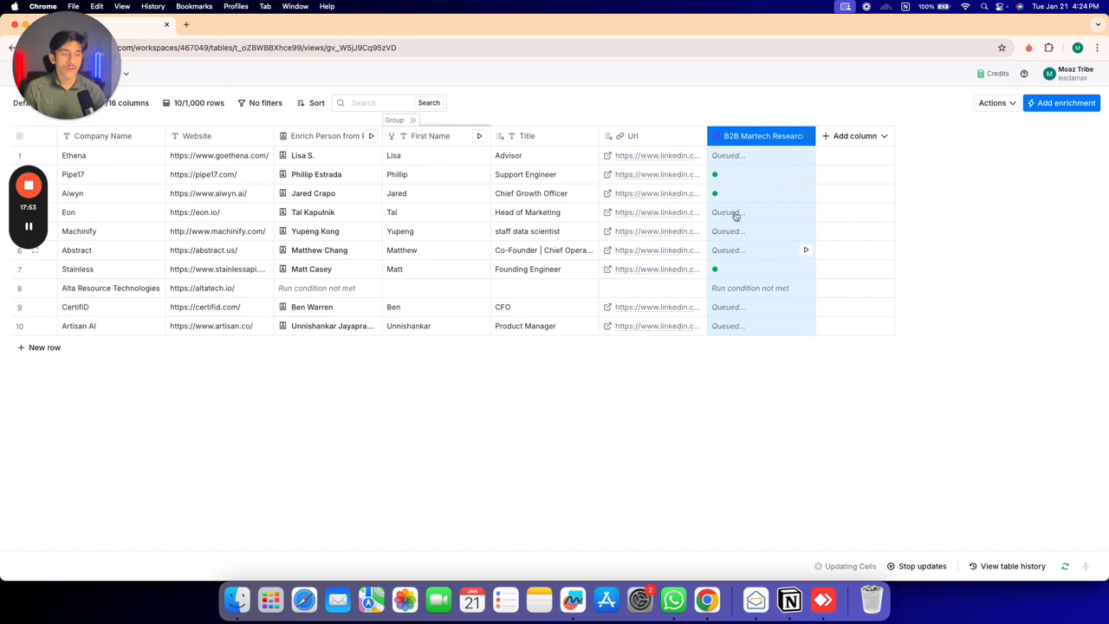
Inspect the B2B Martech Research cell details for the Pipe17 and Eon rows
click(725, 177)
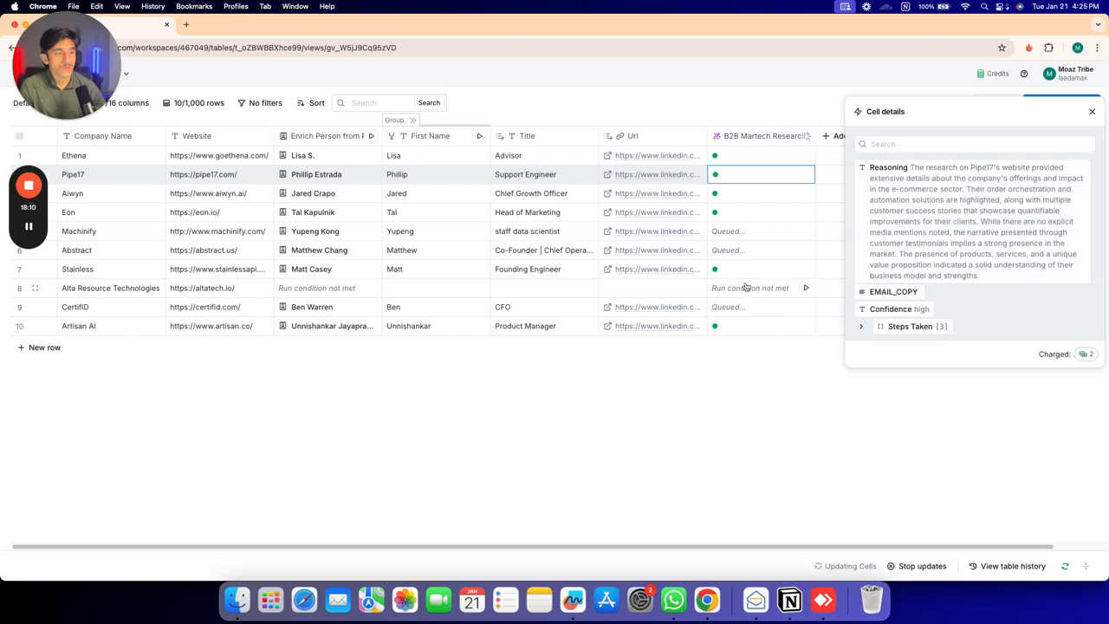
click(1091, 111)
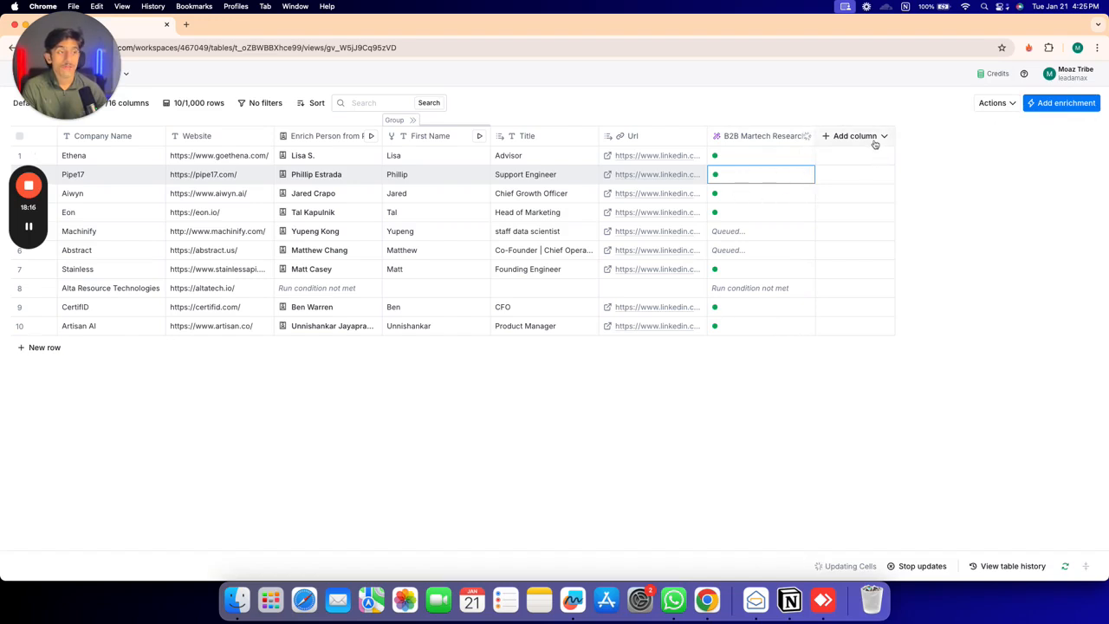
click(28, 226)
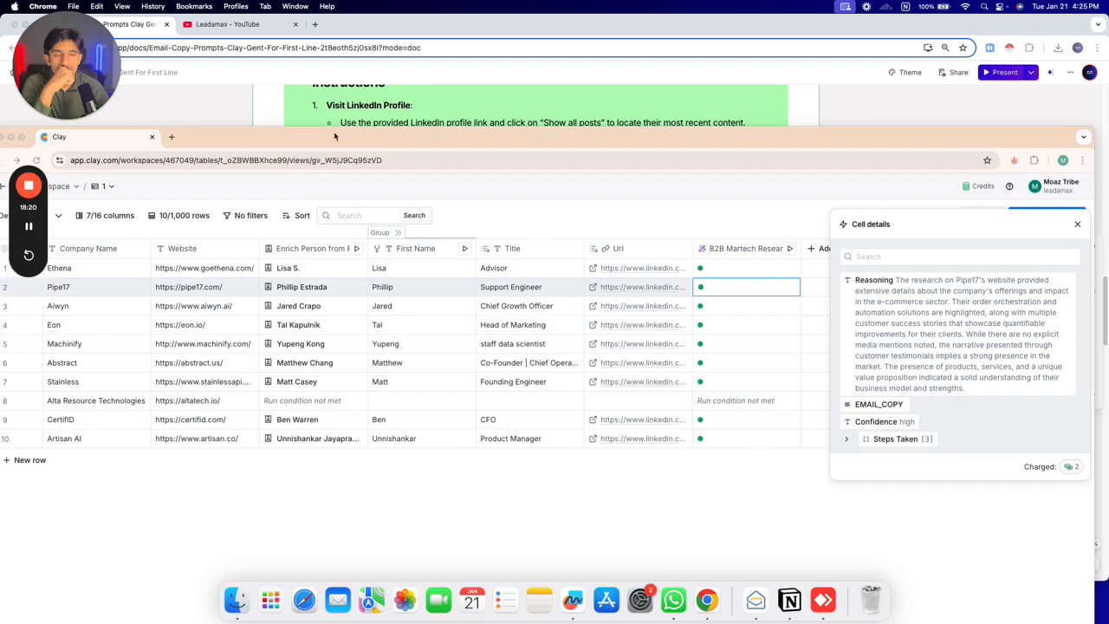
drag(336, 136, 366, 30)
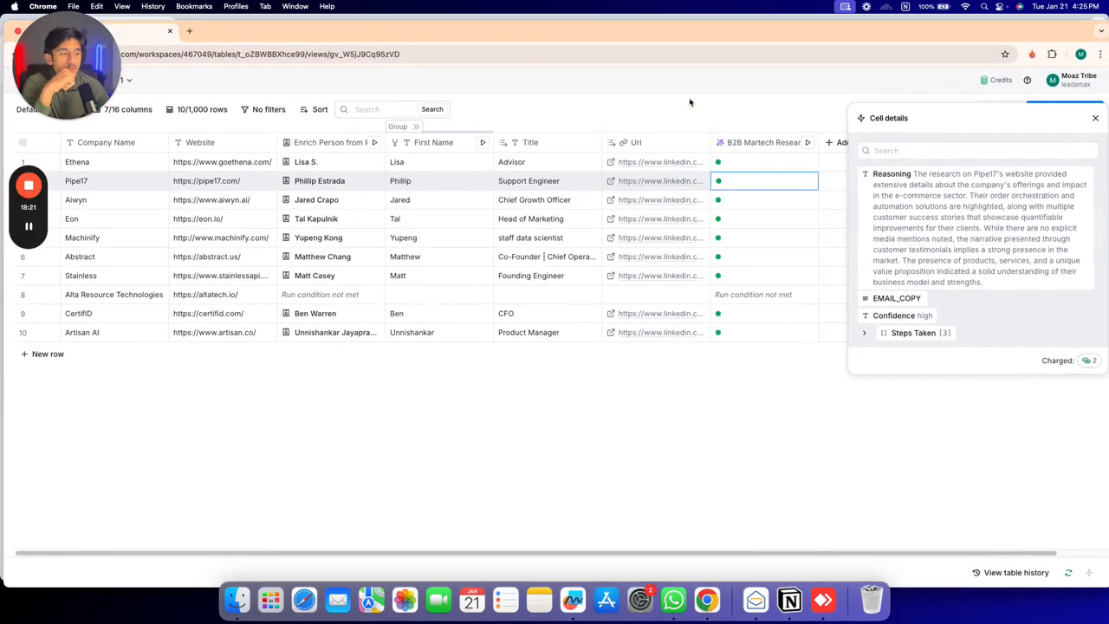
click(1094, 119)
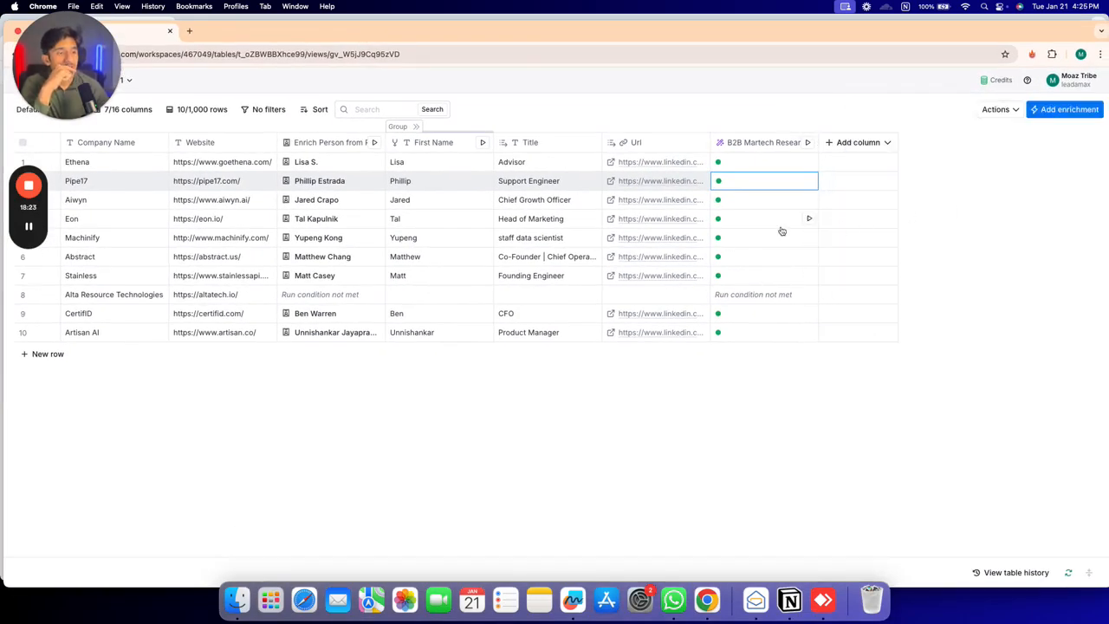
click(782, 224)
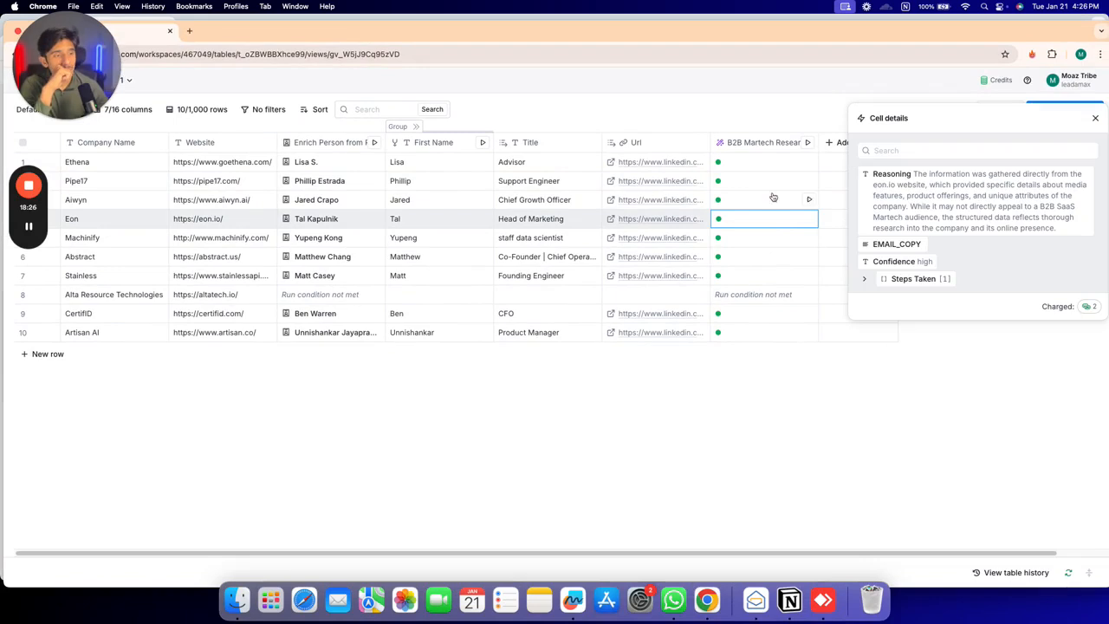
Open the B2B Martech Research column's settings and check its prompt and output definition
click(759, 146)
click(727, 186)
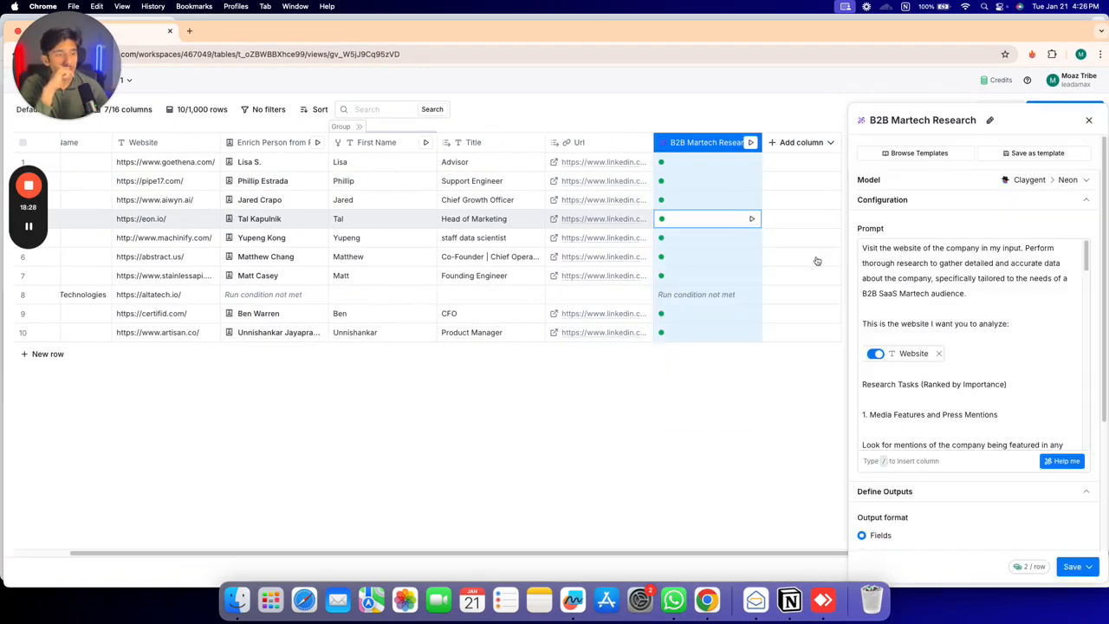
scroll(930, 499, down, 3)
scroll(918, 476, down, 2)
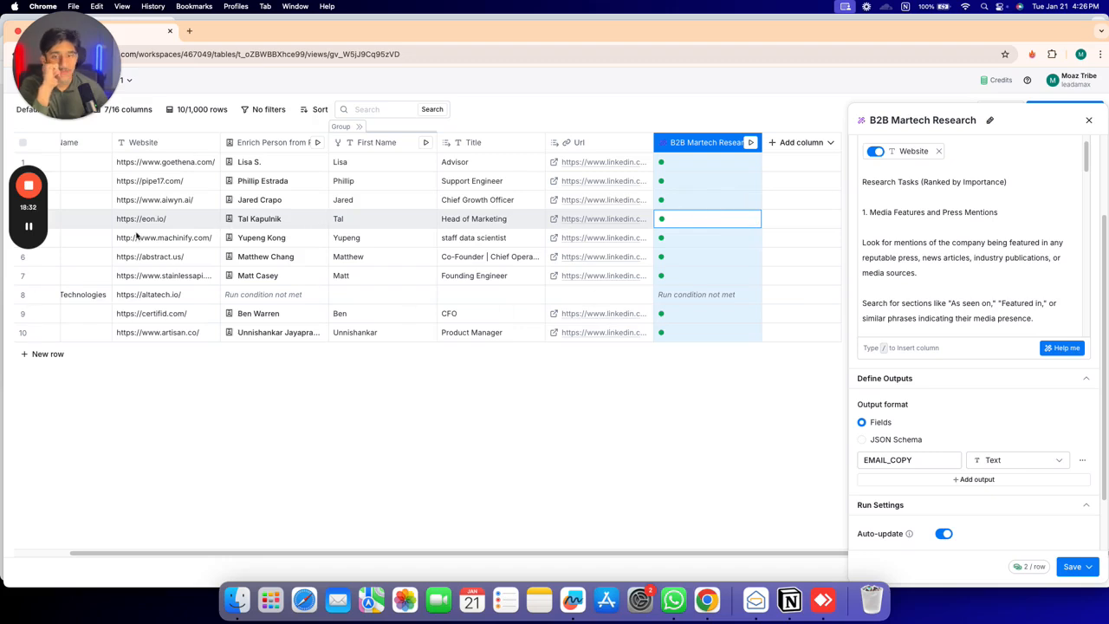
Add a new enrichment column by searching the enrichments for OPEN and choosing OpenAI/GPT's ChatGPT: Generate text
click(814, 142)
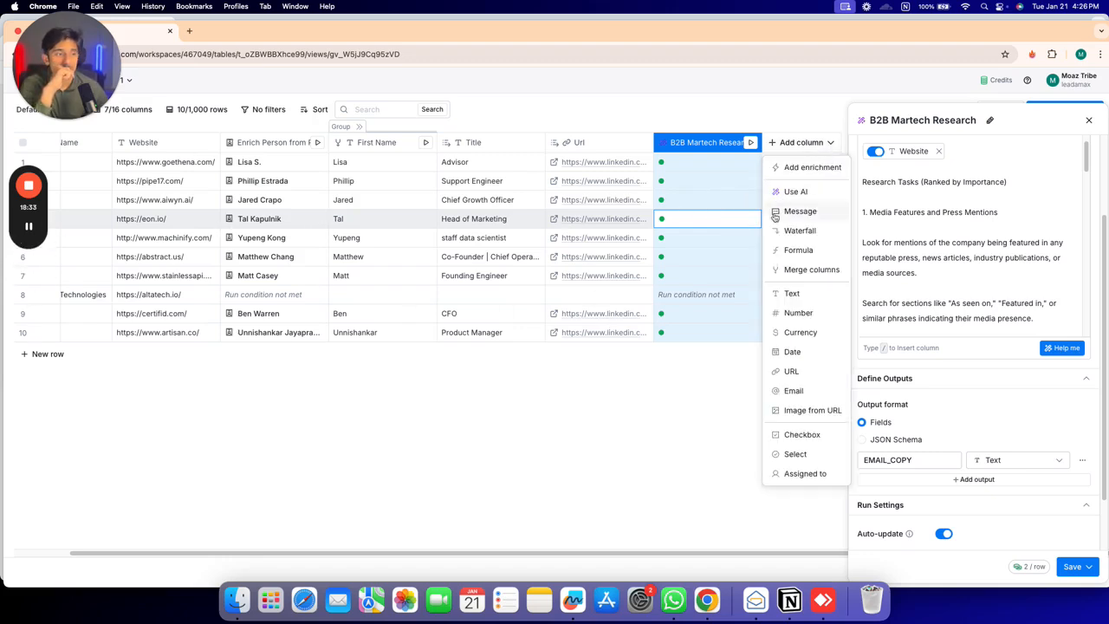
click(812, 168)
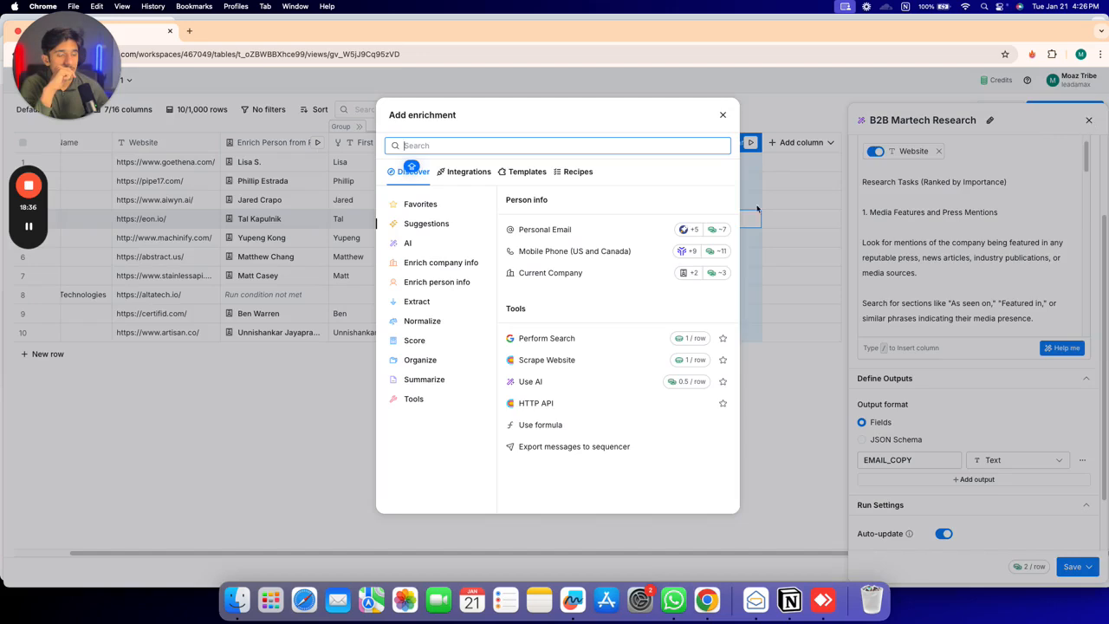
click(553, 145)
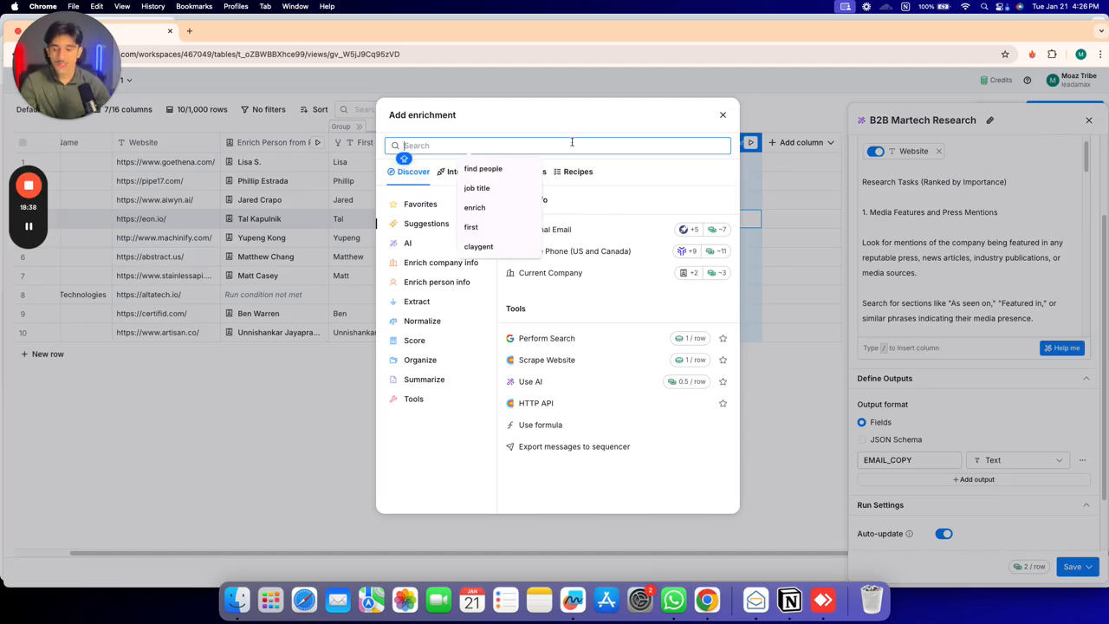
text(CHA)
key(BackSpace)
key(BackSpace)
key(BackSpace)
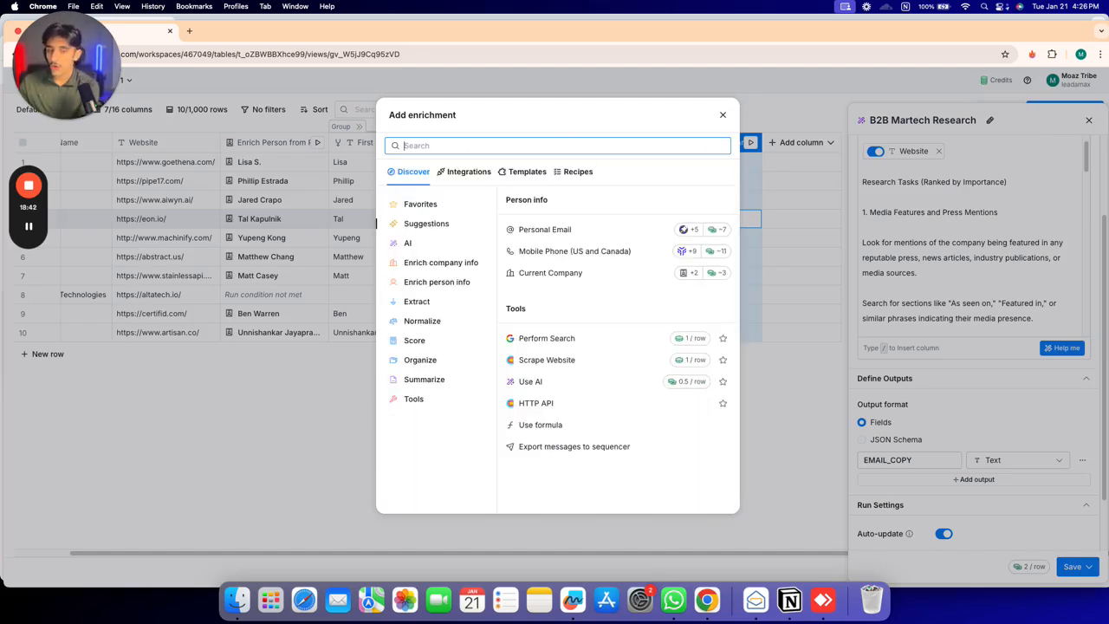
text(OPEN)
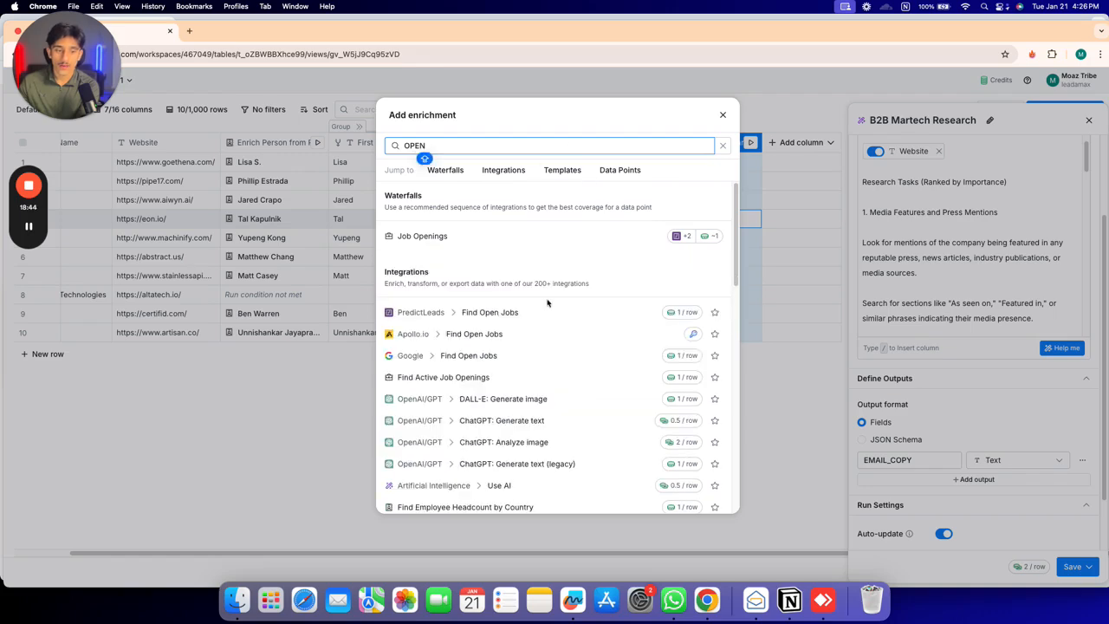
click(519, 421)
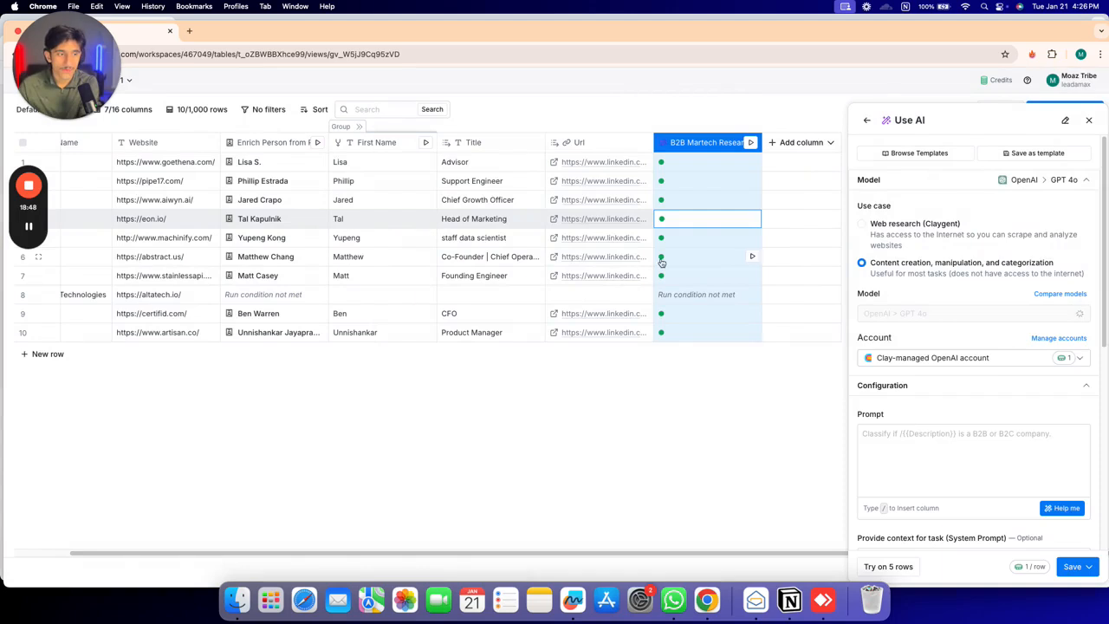
Set the new AI column's model to OpenAI > GPT 4o and begin editing its prompt
click(985, 313)
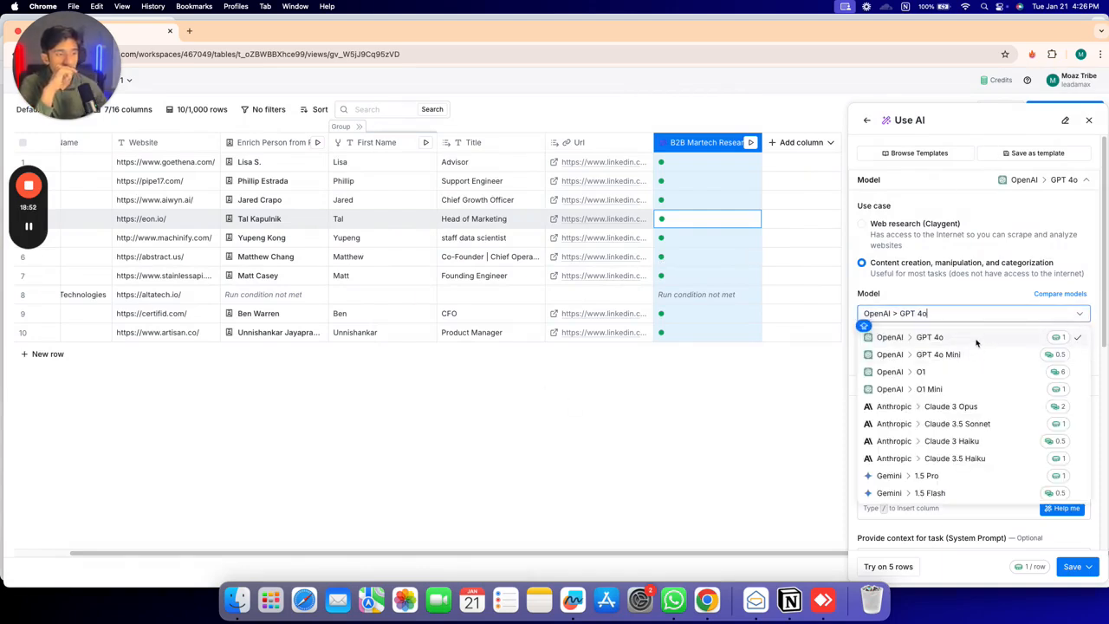
click(975, 341)
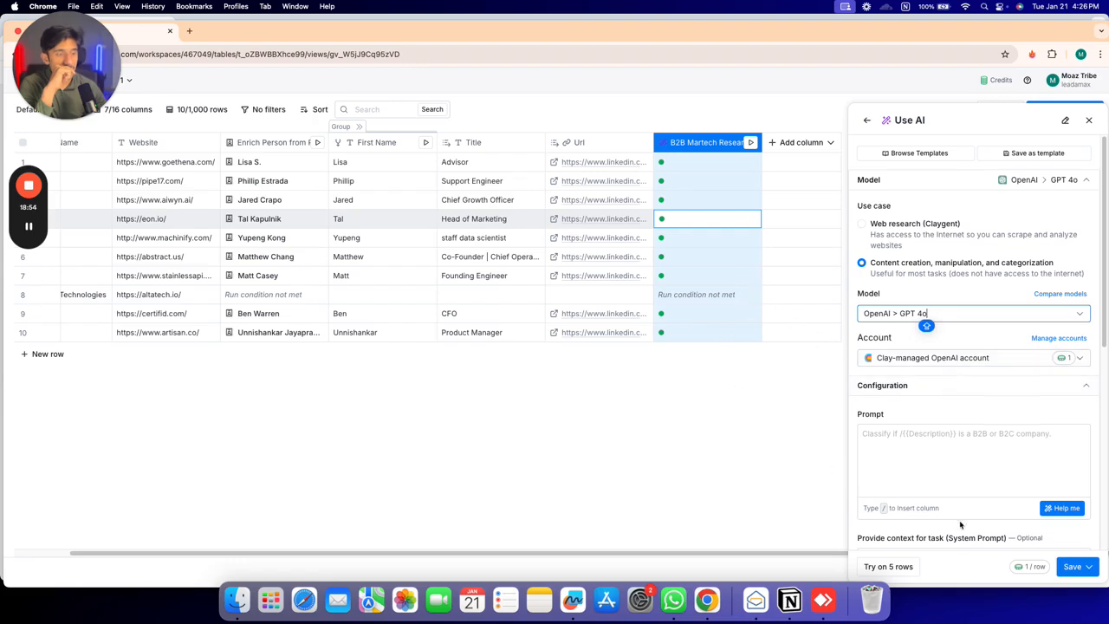
click(933, 451)
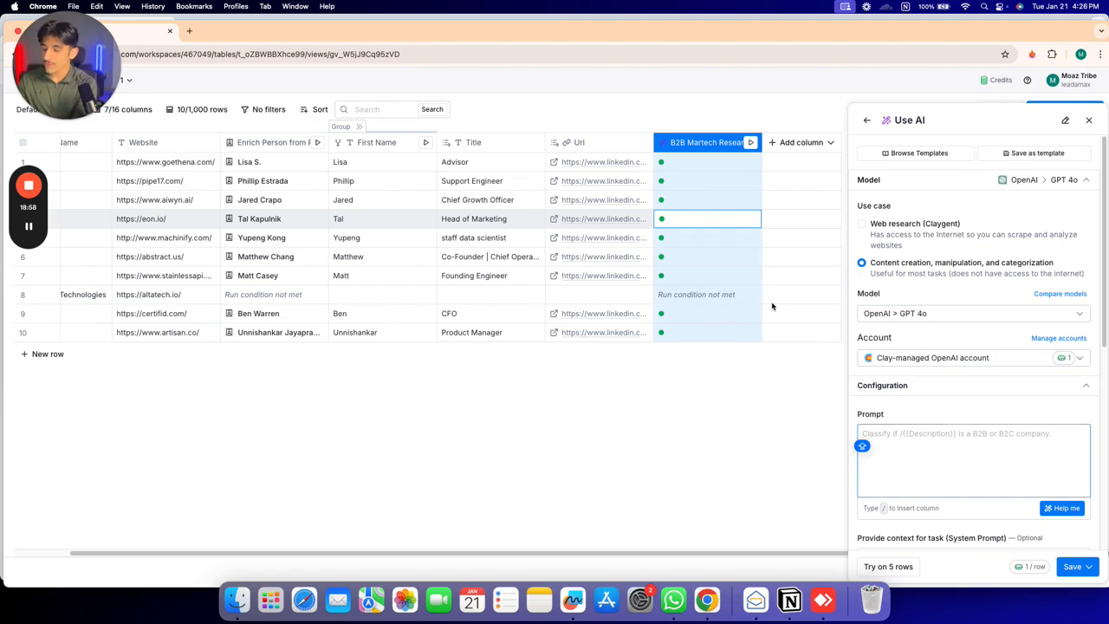
text(YOU A)
key(BackSpace)
key(BackSpace)
key(BackSpace)
key(BackSpace)
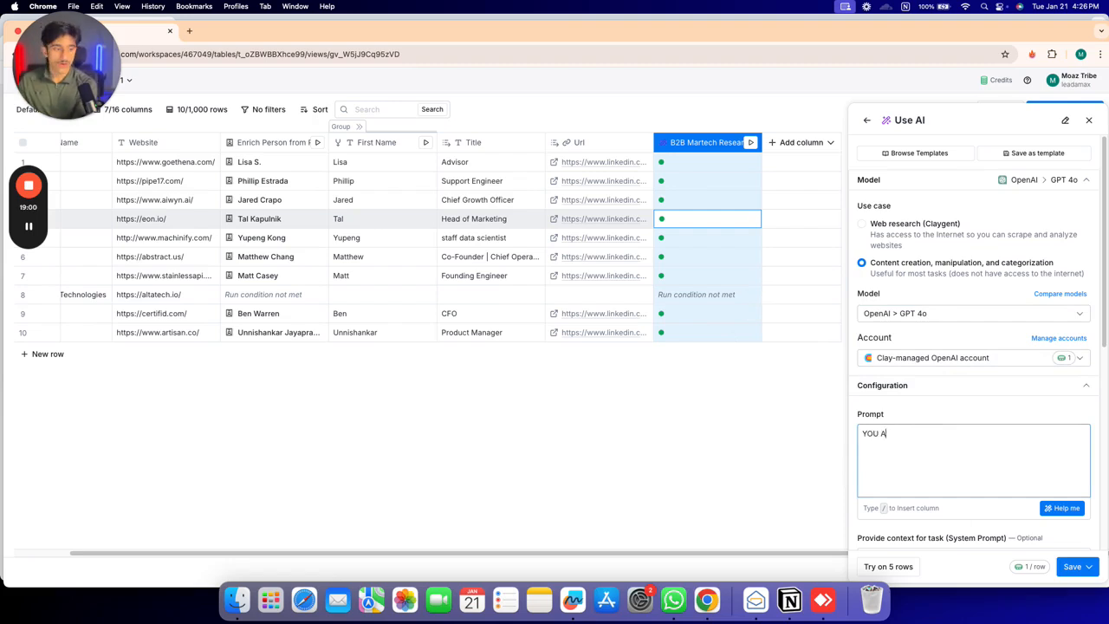
key(BackSpace)
Start the prompt with "i want you to make first line for this" and insert all 4 properties of the B2B Martech Research column
text(i wan)
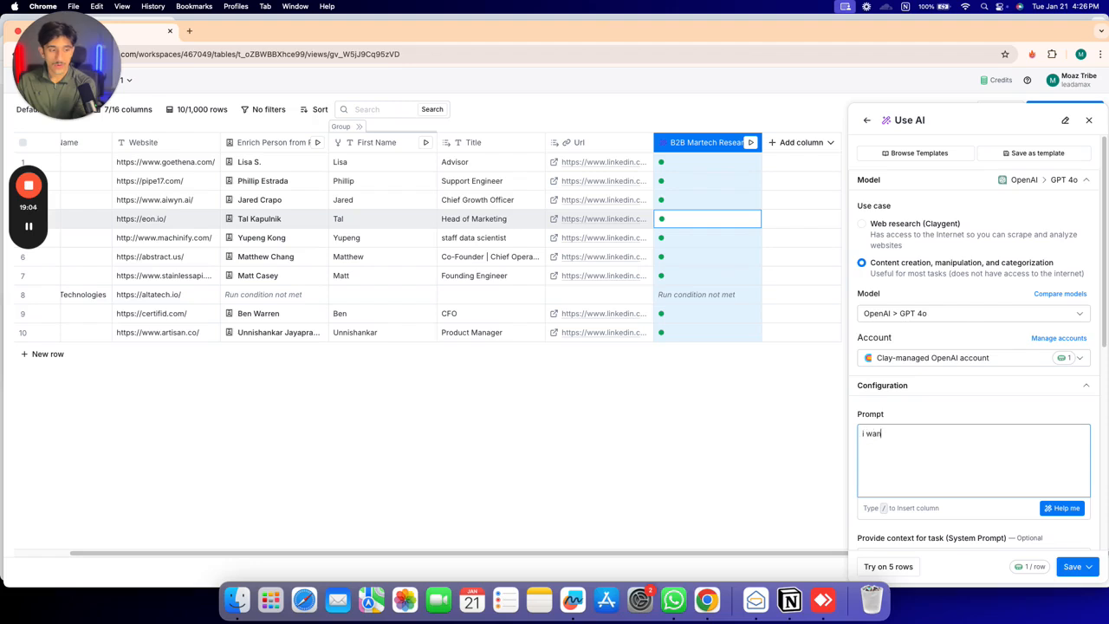
text(t you to make first line)
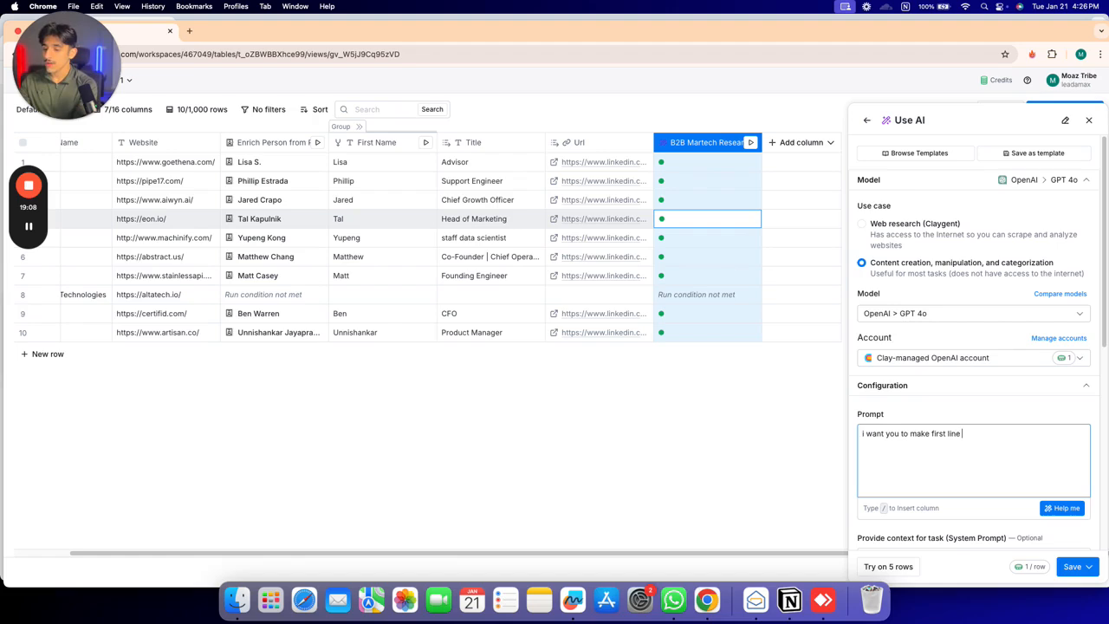
text( for this /)
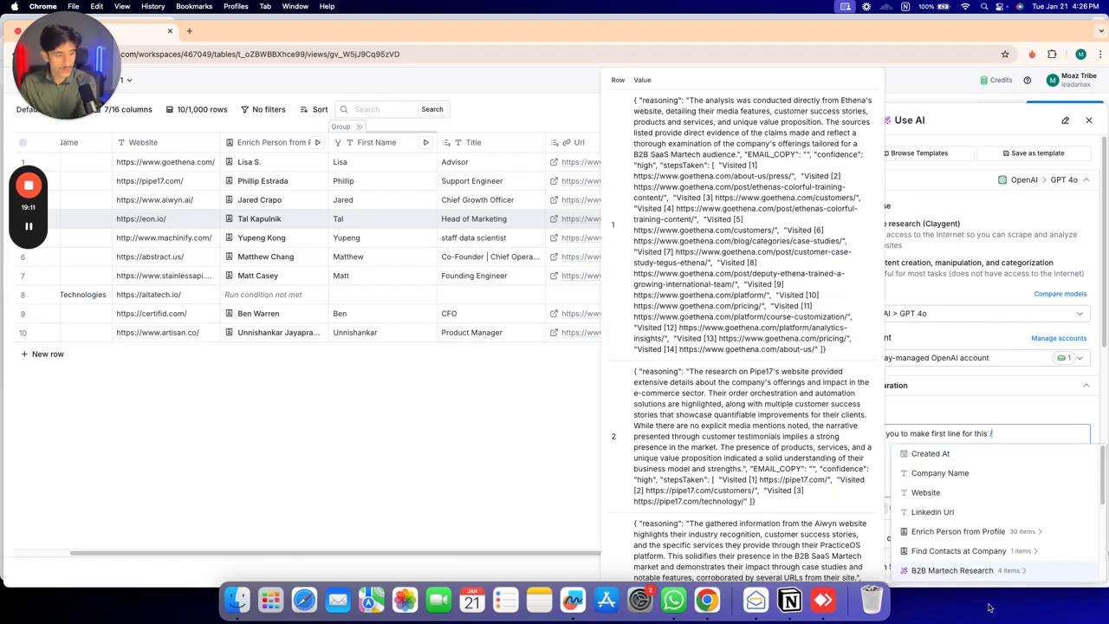
scroll(953, 520, down, 1)
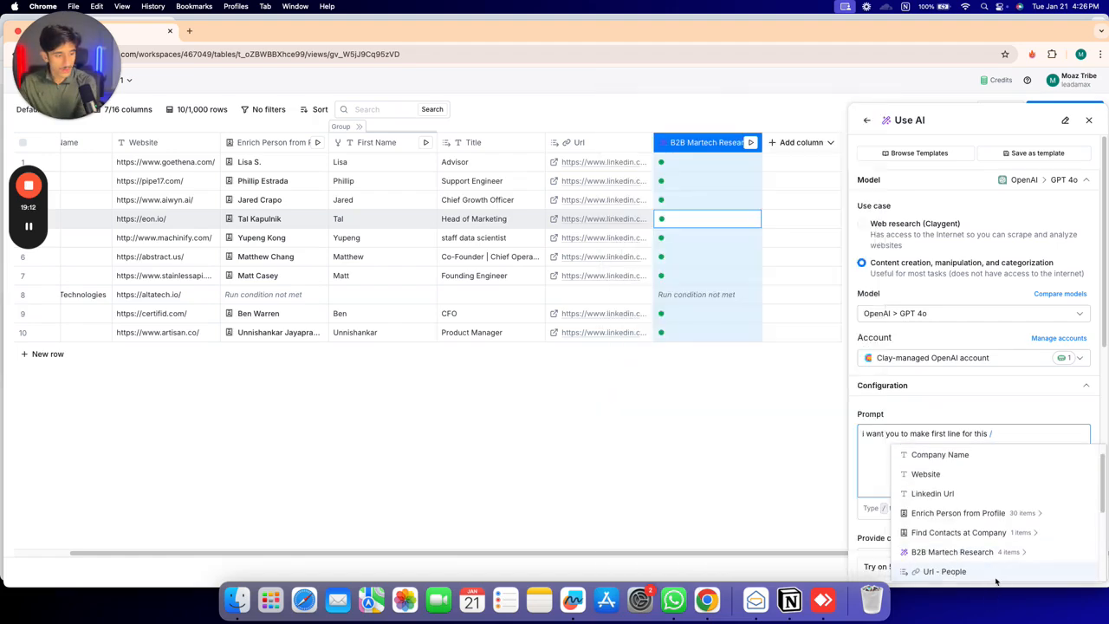
click(993, 554)
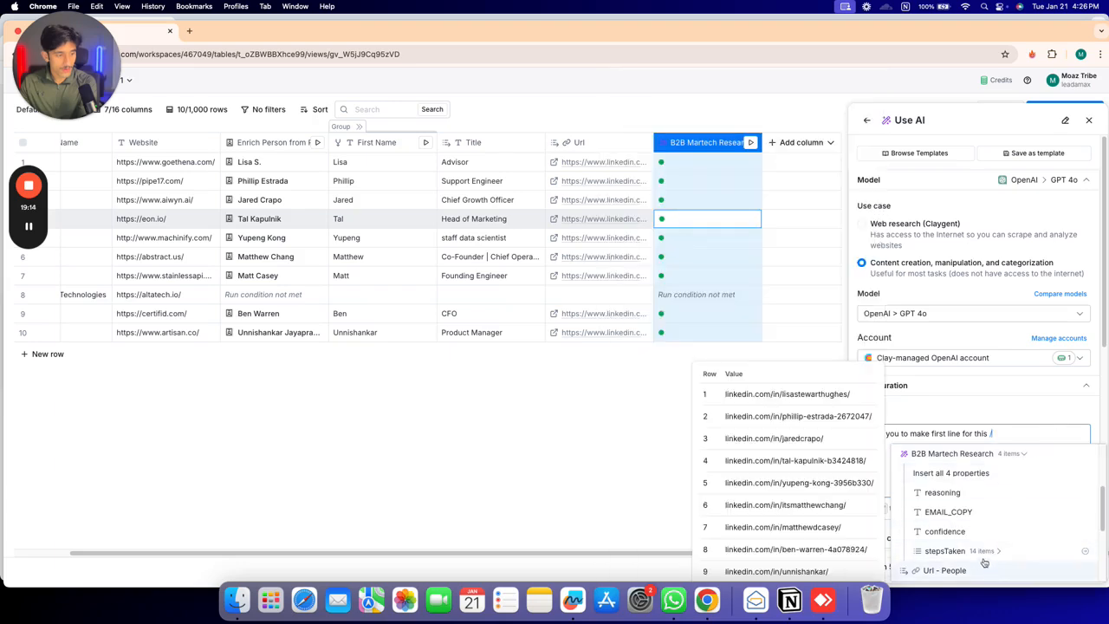
click(975, 476)
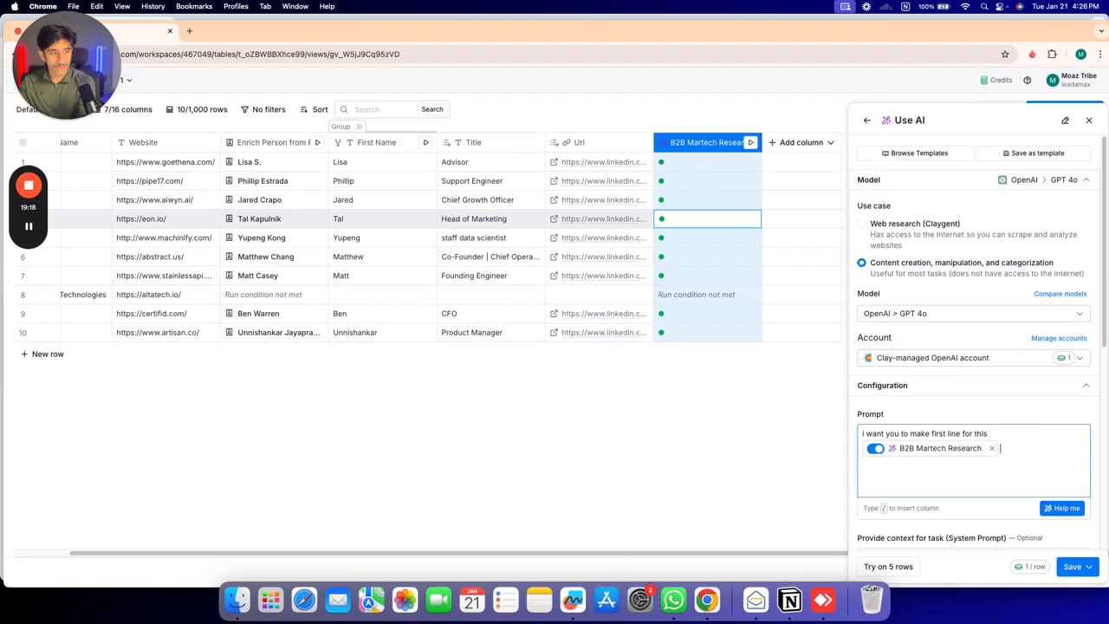
Continue the prompt with "for my email copies." and, on a new line, "make it really compelling and personalized.", followed by a blank line
text(for my )
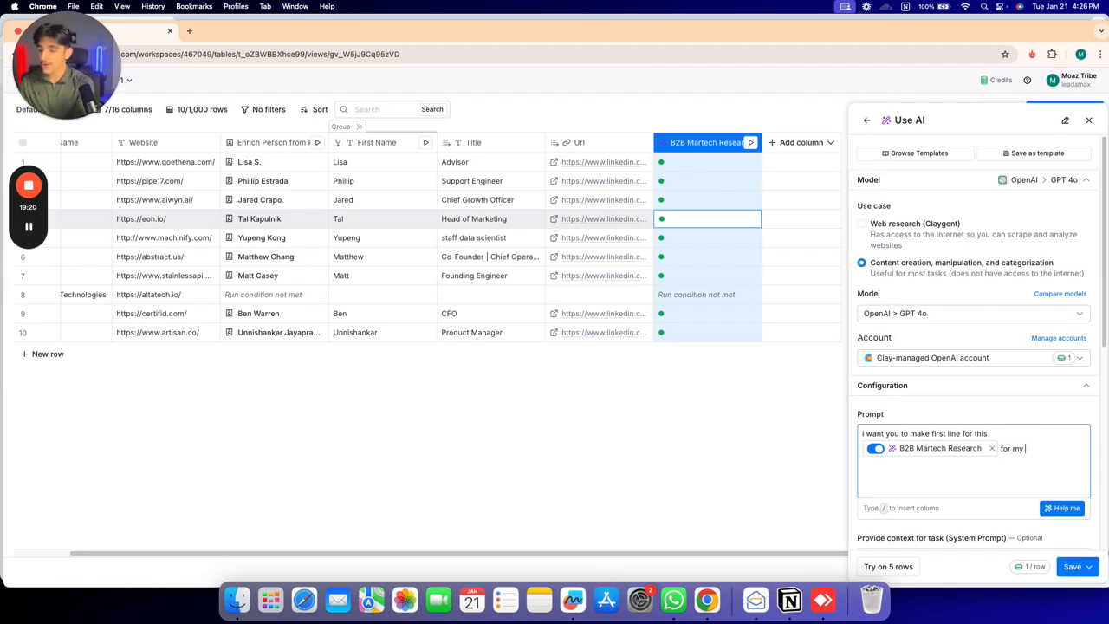
text(email copies.)
key(Return)
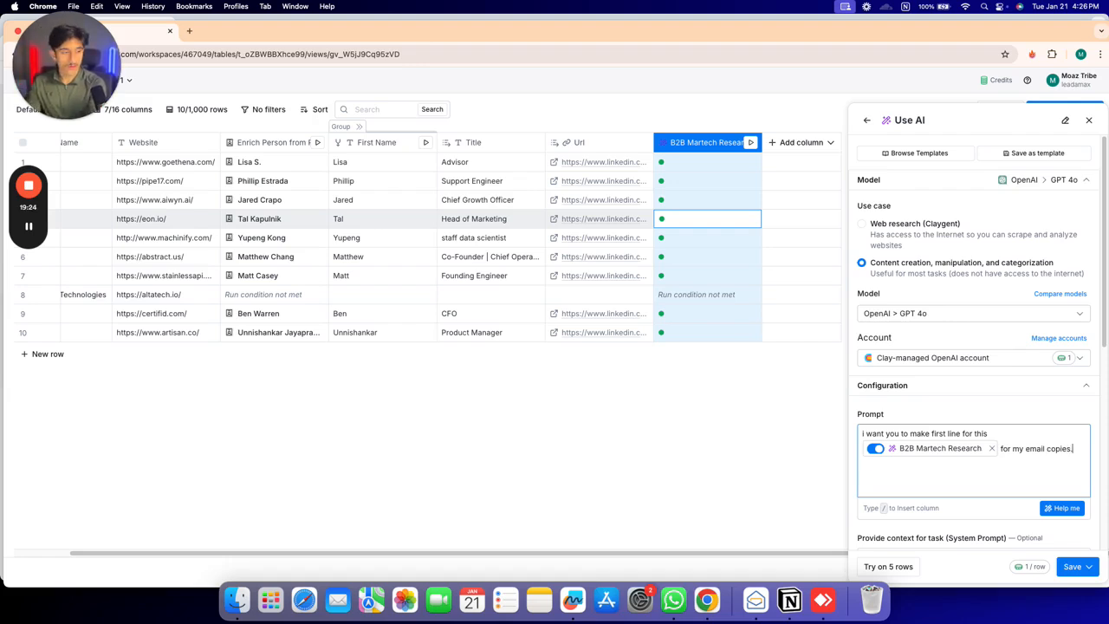
text(make it really compell)
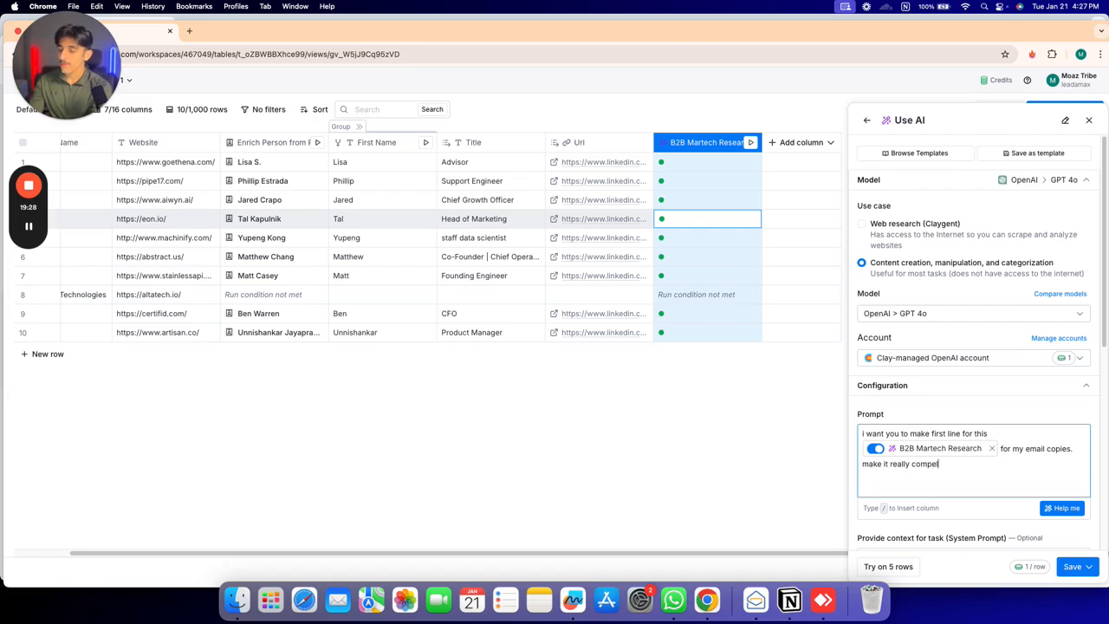
text(ing and personalized)
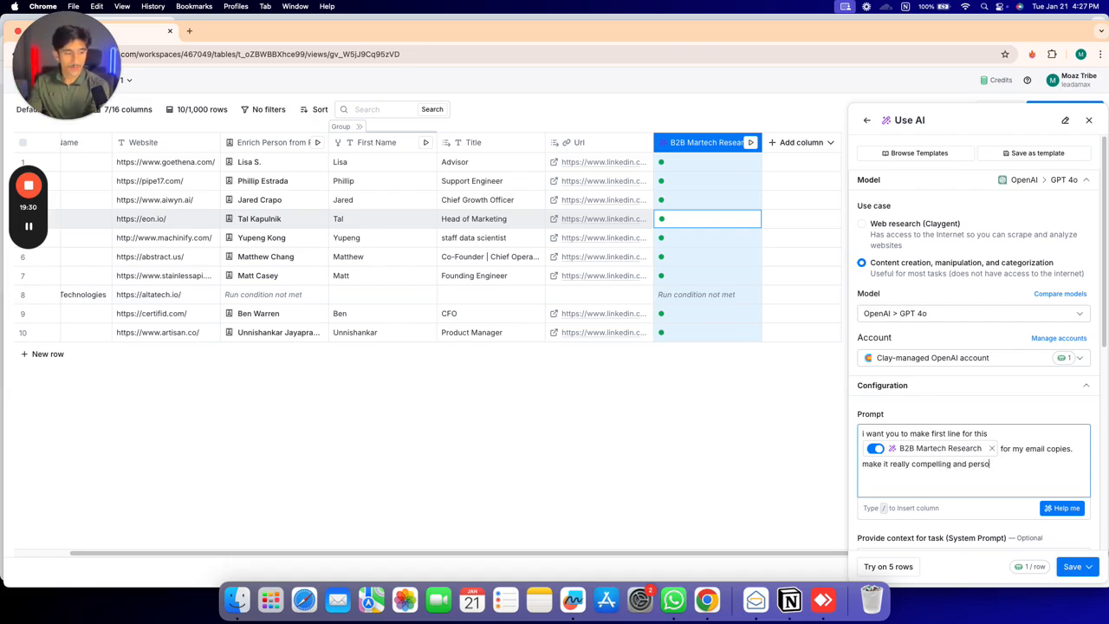
key(BackSpace)
text(.)
key(Return)
key(Return)
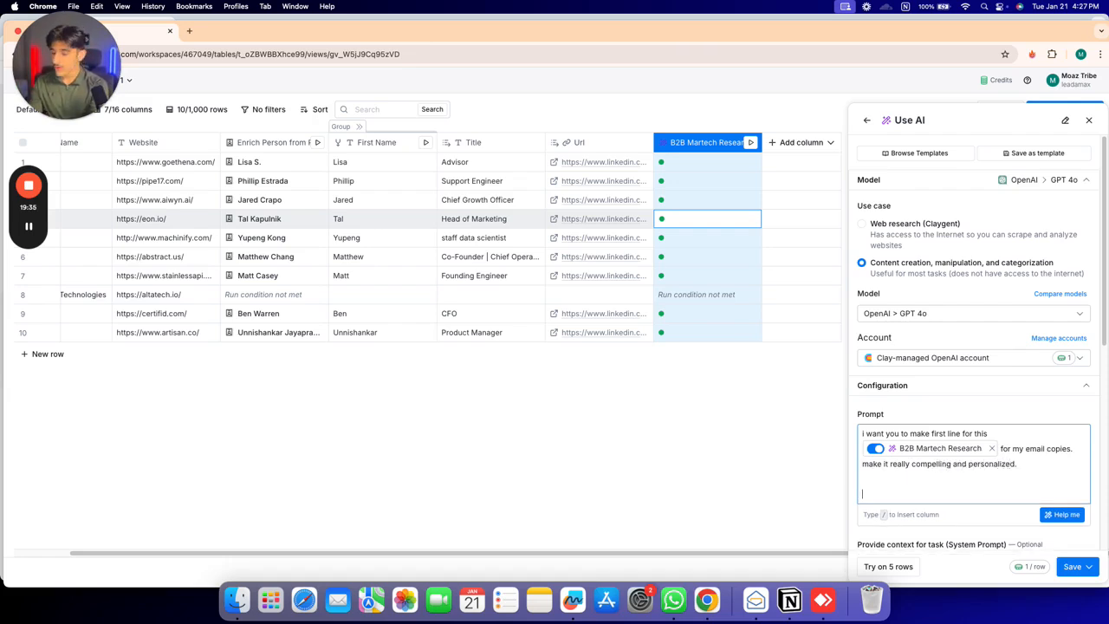
Add the source restriction "I dont want you to add information from any other source and only use this to" as a new prompt paragraph
text(I dont w)
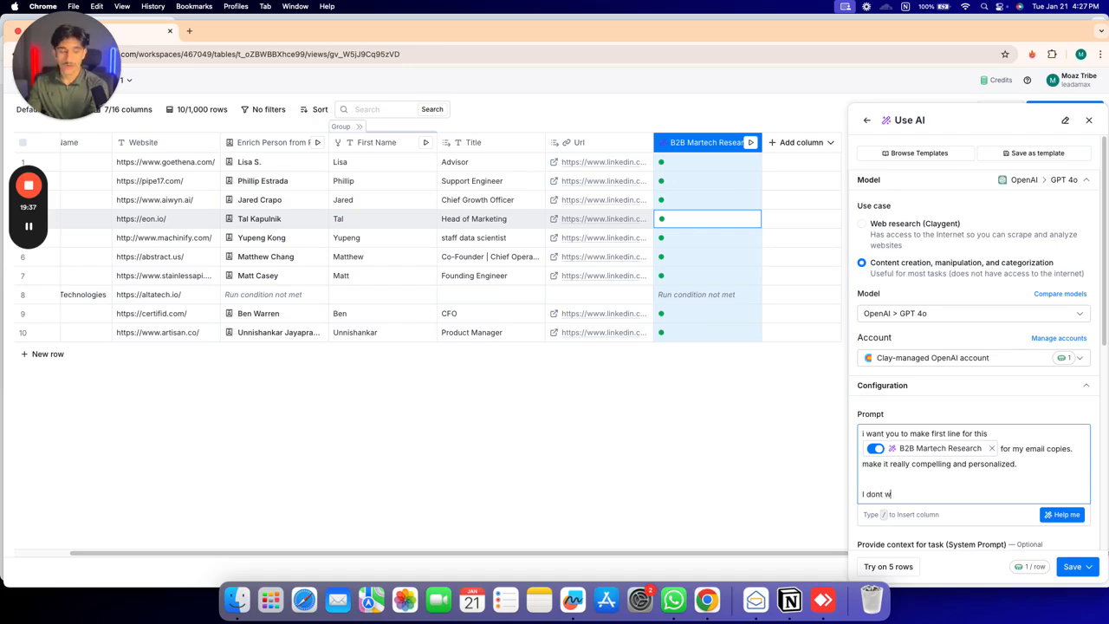
text(ant you to add infr)
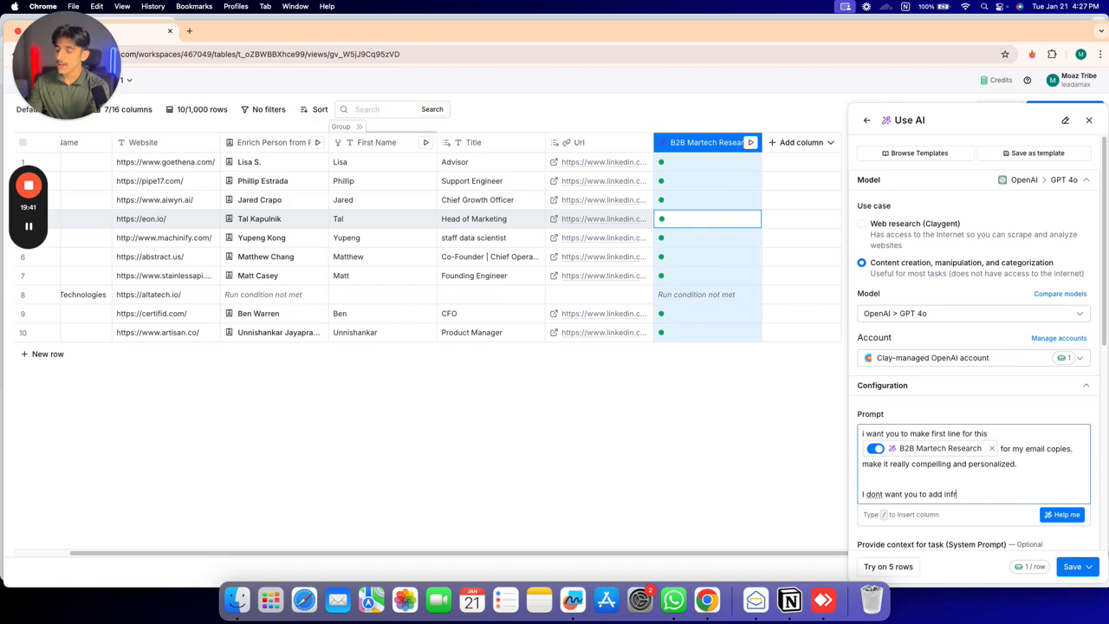
text(omation from any other s)
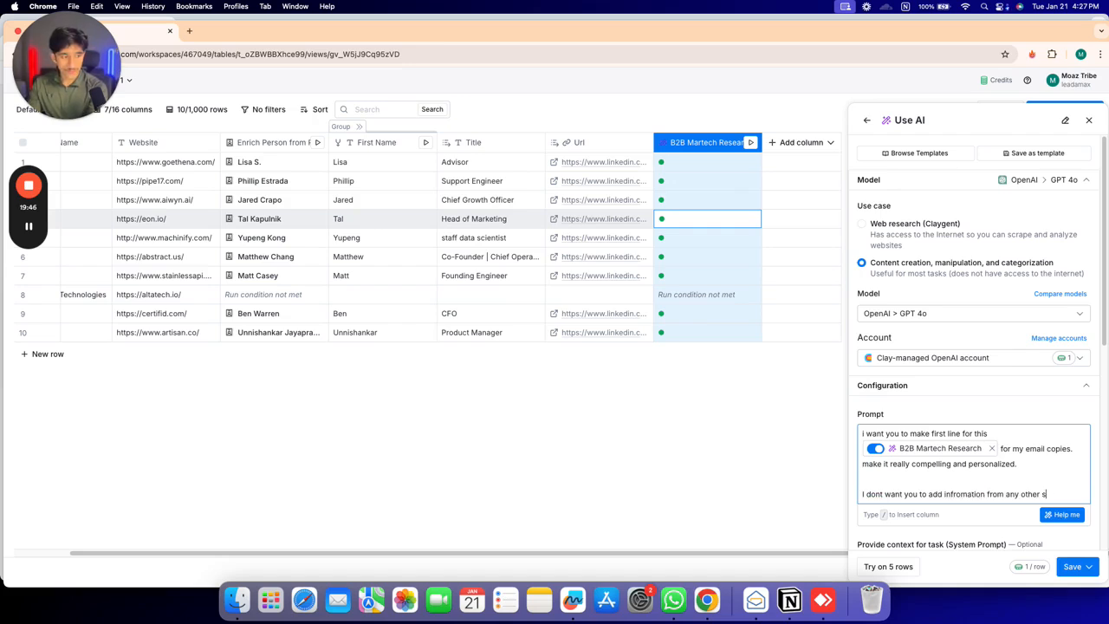
text(ource and ma=)
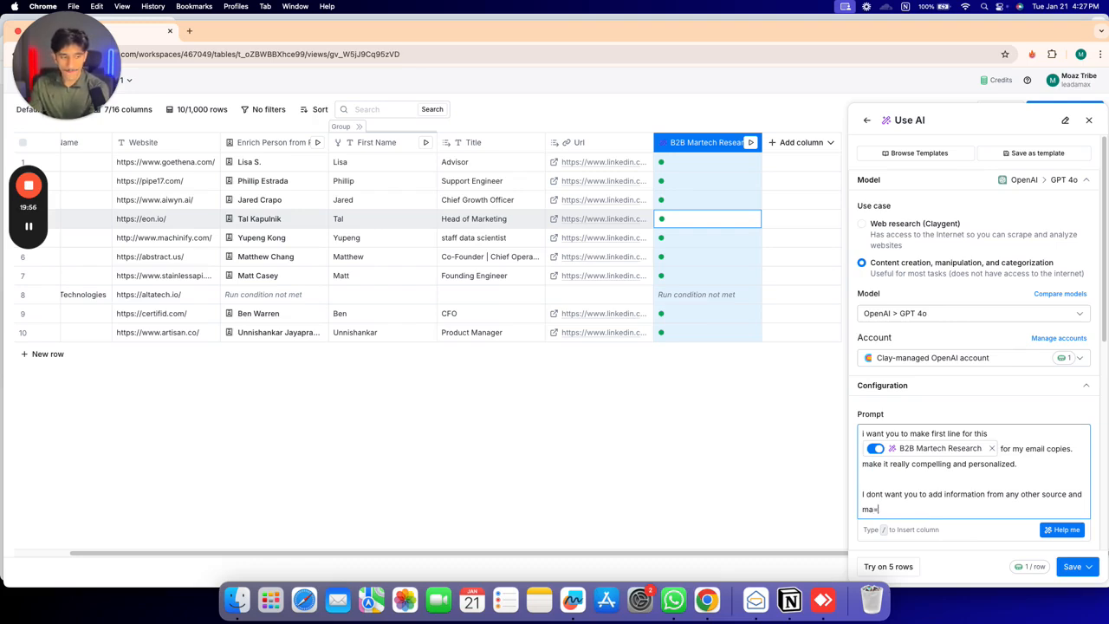
key(BackSpace)
key(BackSpace)
key(BackSpace)
text(and)
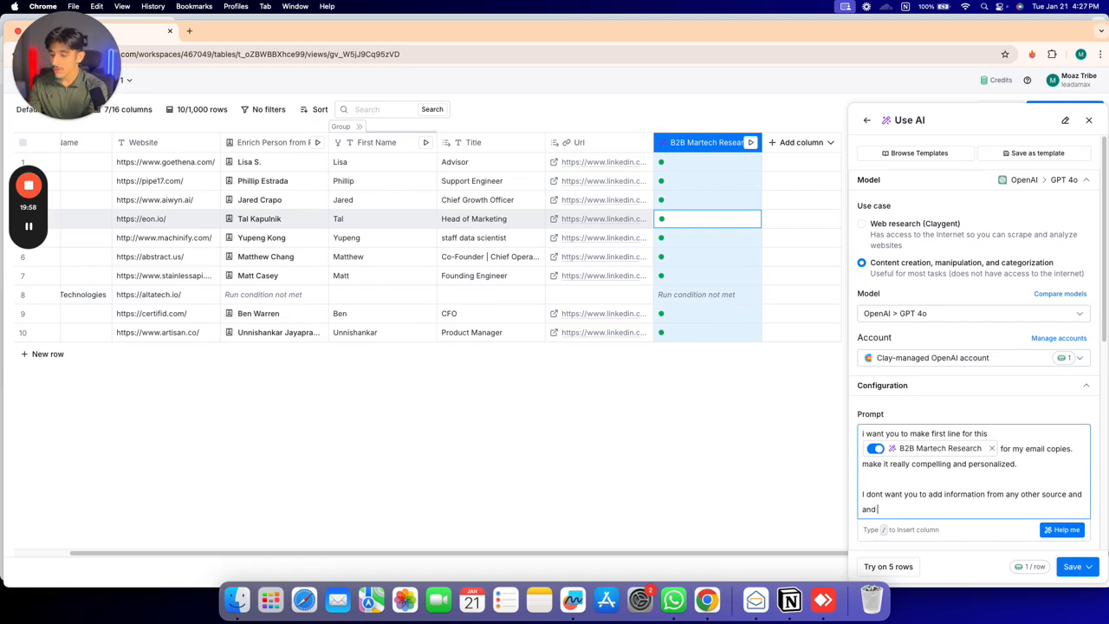
key(BackSpace)
key(BackSpace)
key(BackSpace)
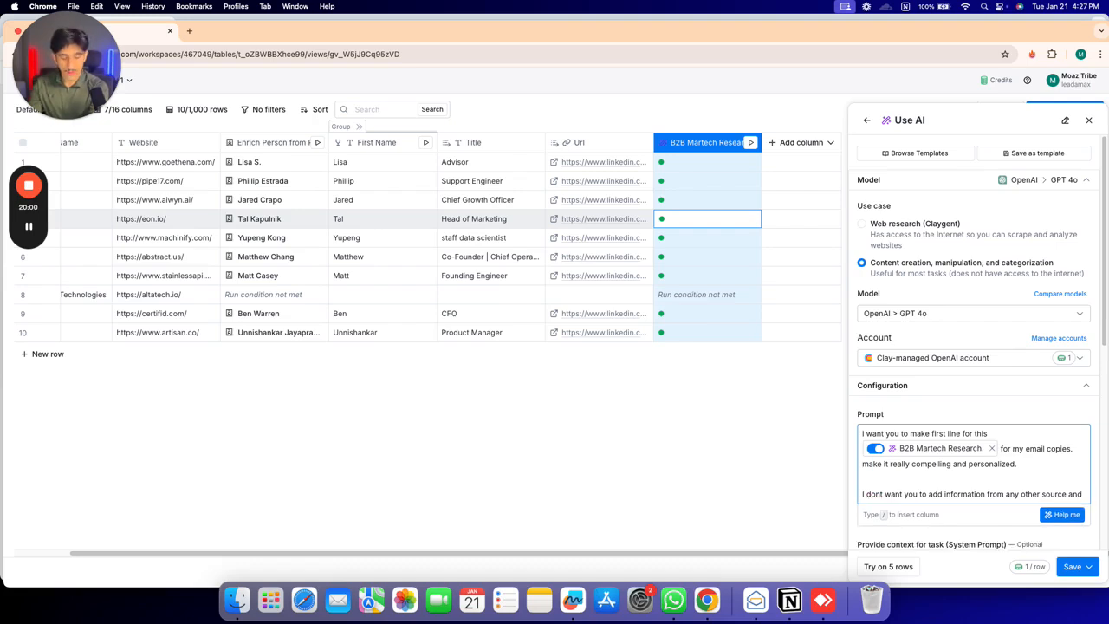
text(only)
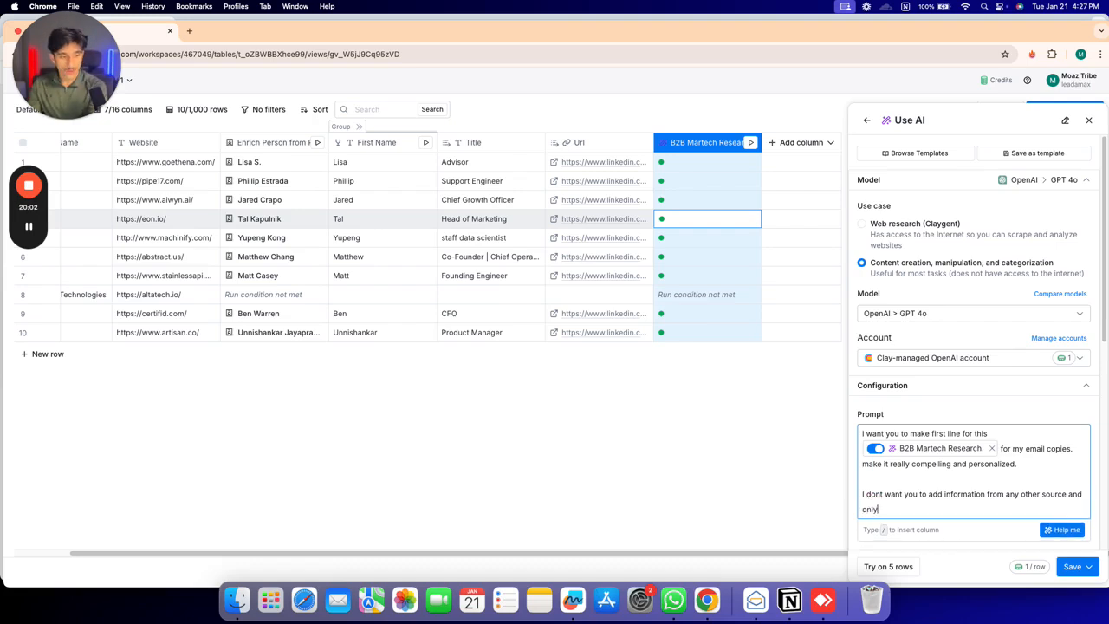
text( use this to)
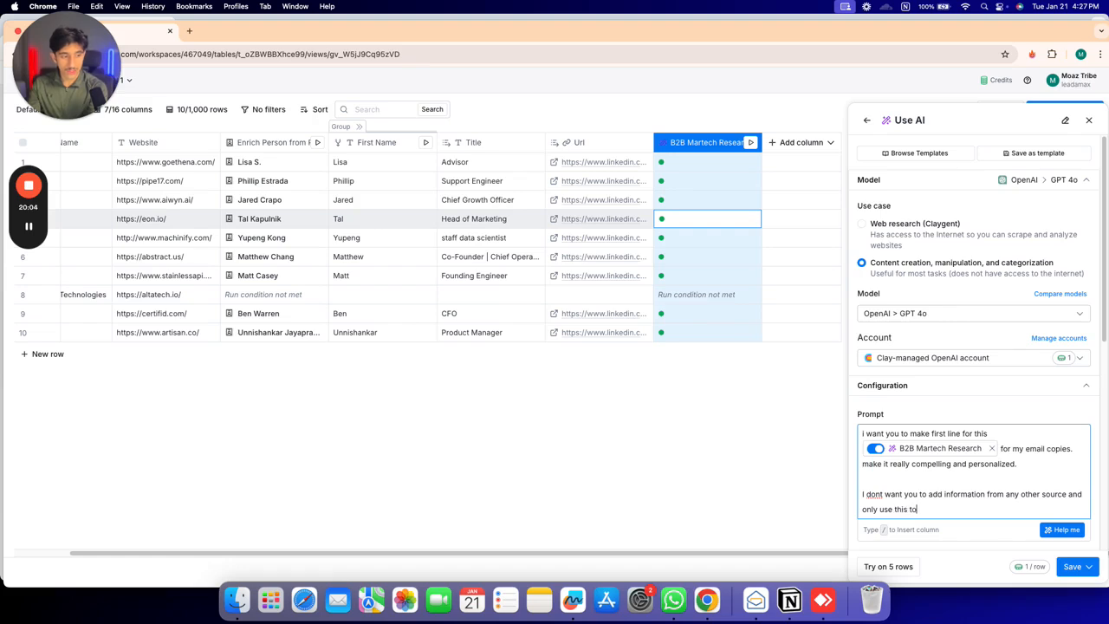
Complete the prompt's restriction sentence with "create email first line, that actually resonates with the research and website."
text( create first lines em)
key(BackSpace)
key(BackSpace)
key(BackSpace)
key(BackSpace)
key(BackSpace)
key(BackSpace)
key(BackSpace)
key(BackSpace)
key(BackSpace)
key(BackSpace)
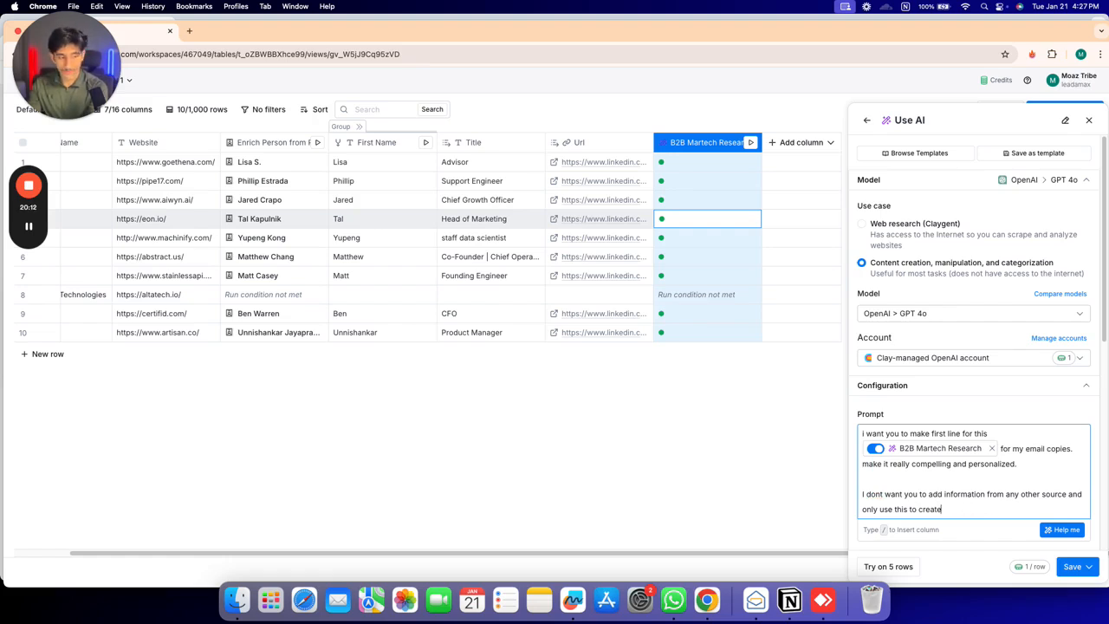
text(emai)
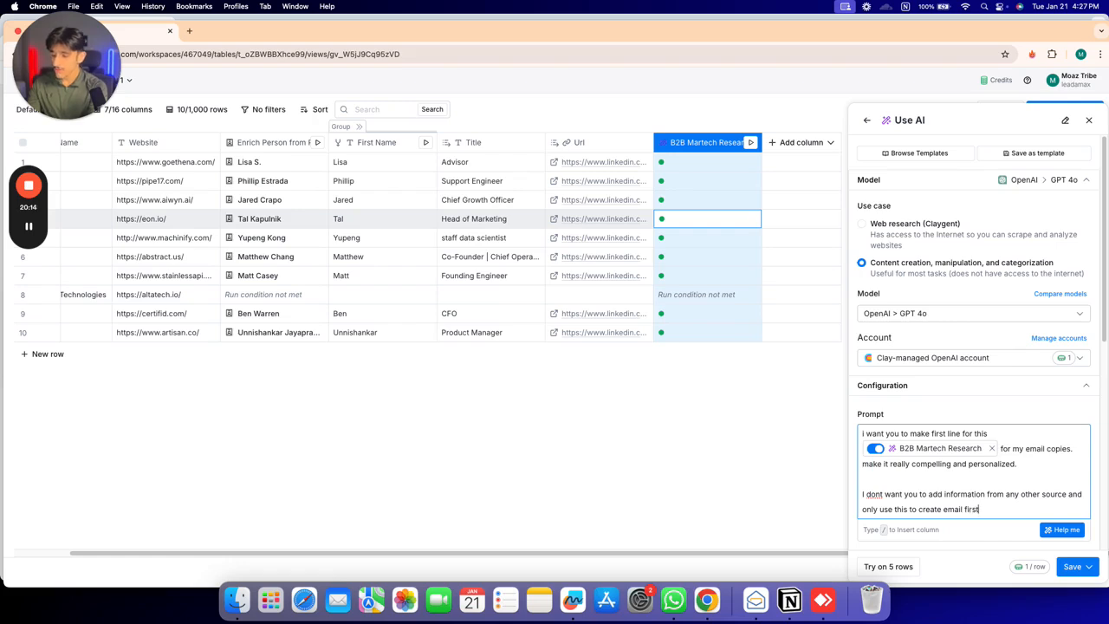
text(l first line, that actually r)
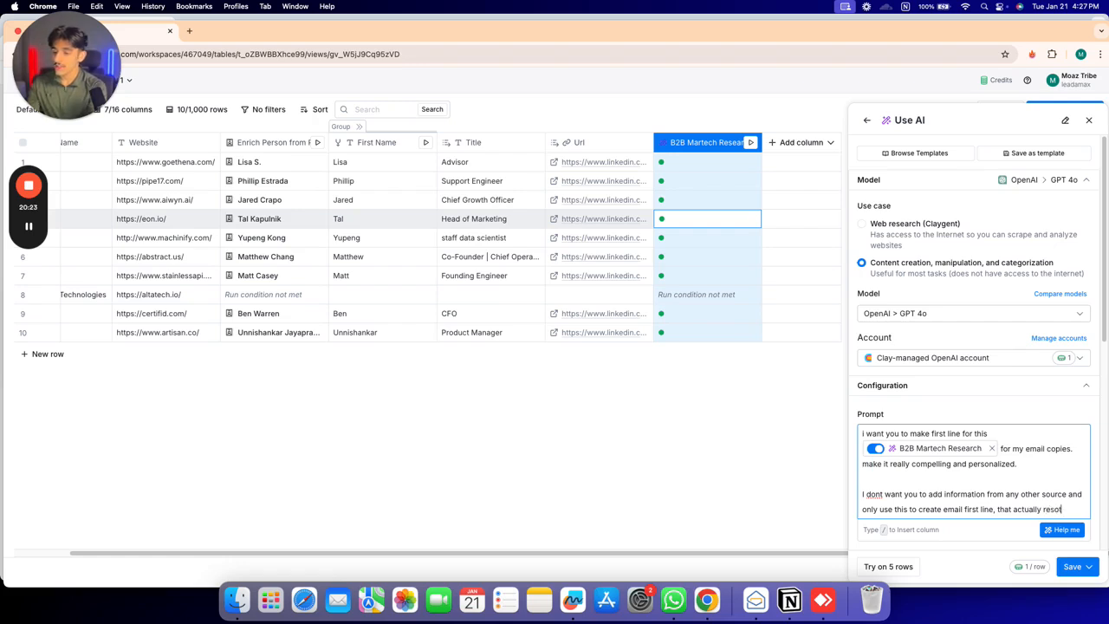
text(esonates with the i)
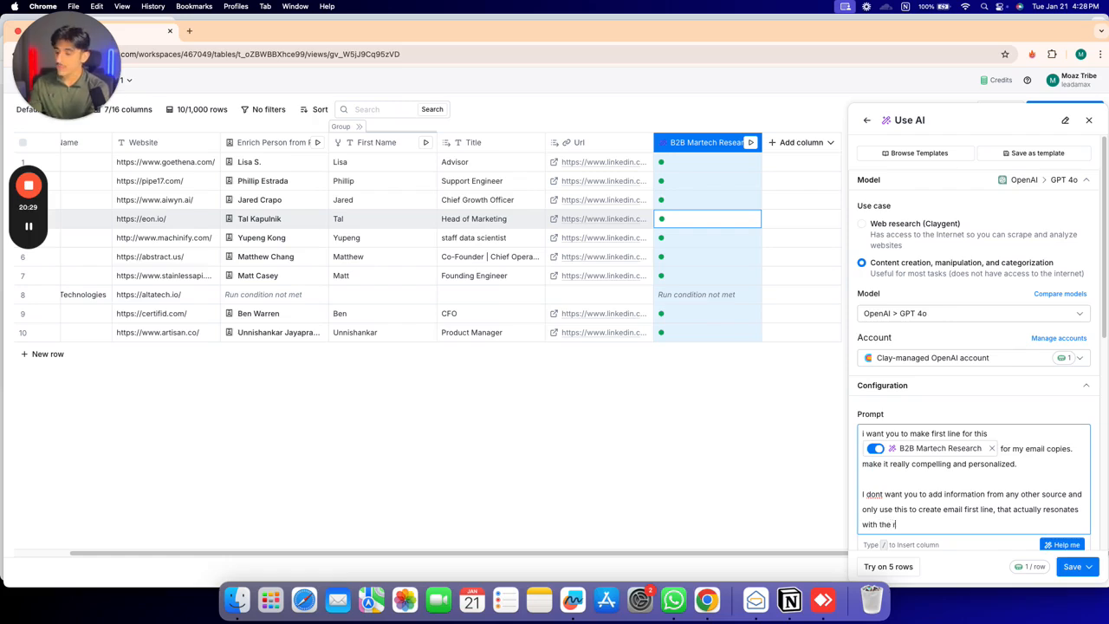
key(BackSpace)
text(research and website.)
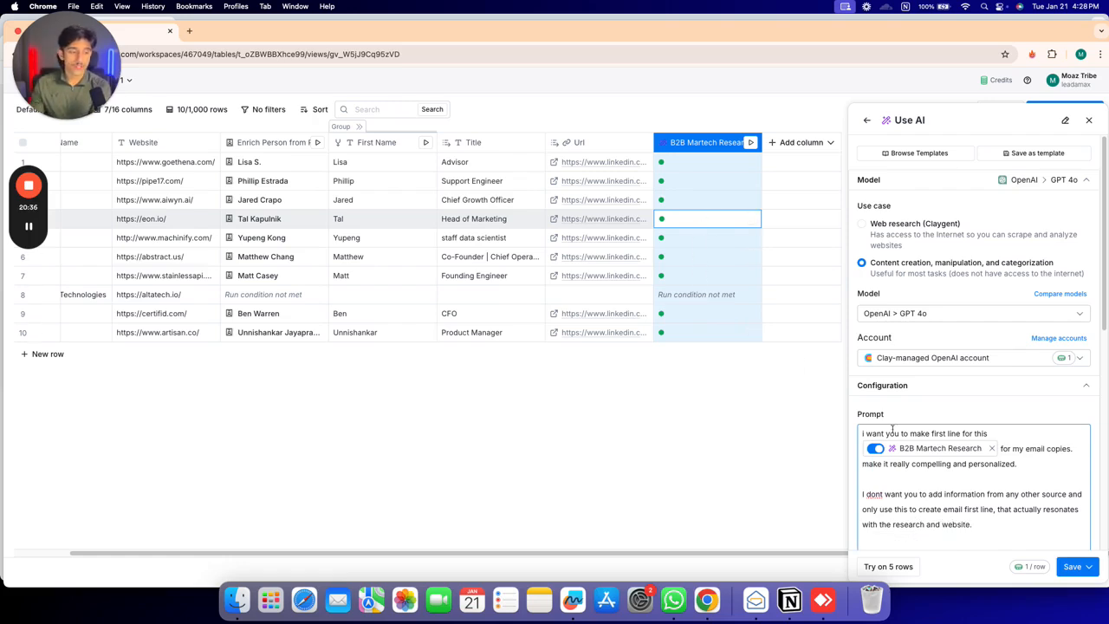
scroll(904, 469, down, 2)
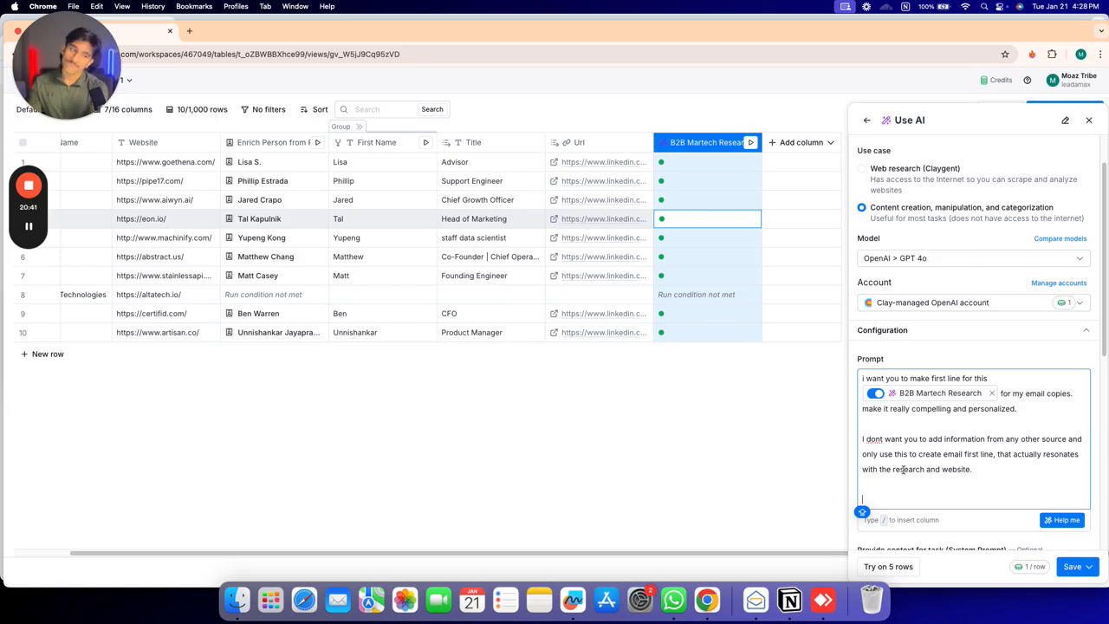
Keep the unsaved prompt open and begin a new final paragraph with "Make sure you give the most accurate results and"
click(710, 237)
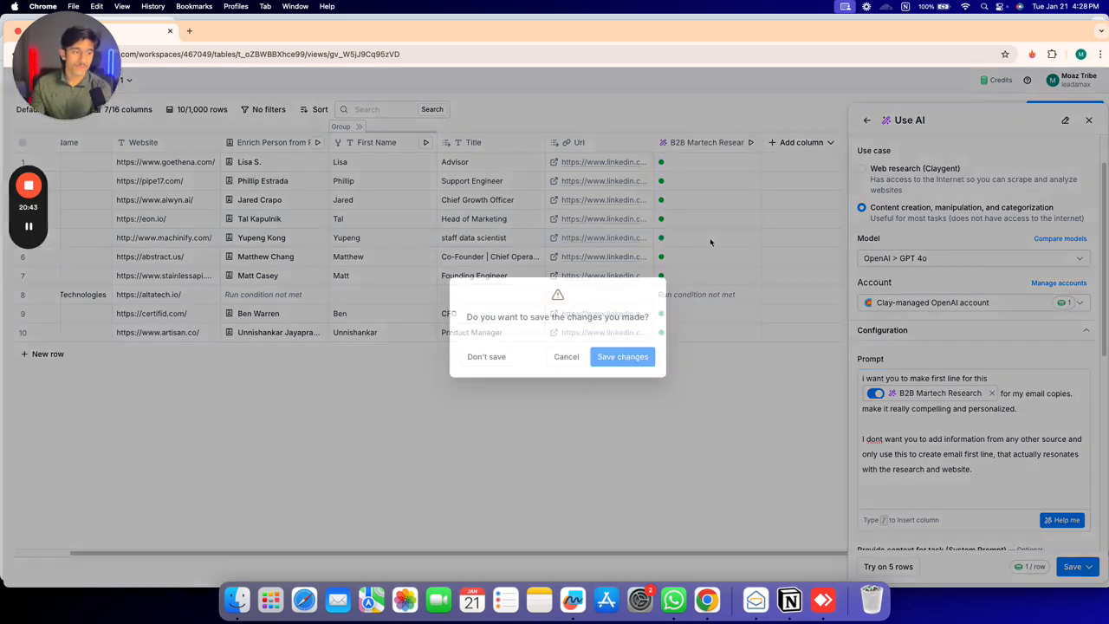
click(570, 362)
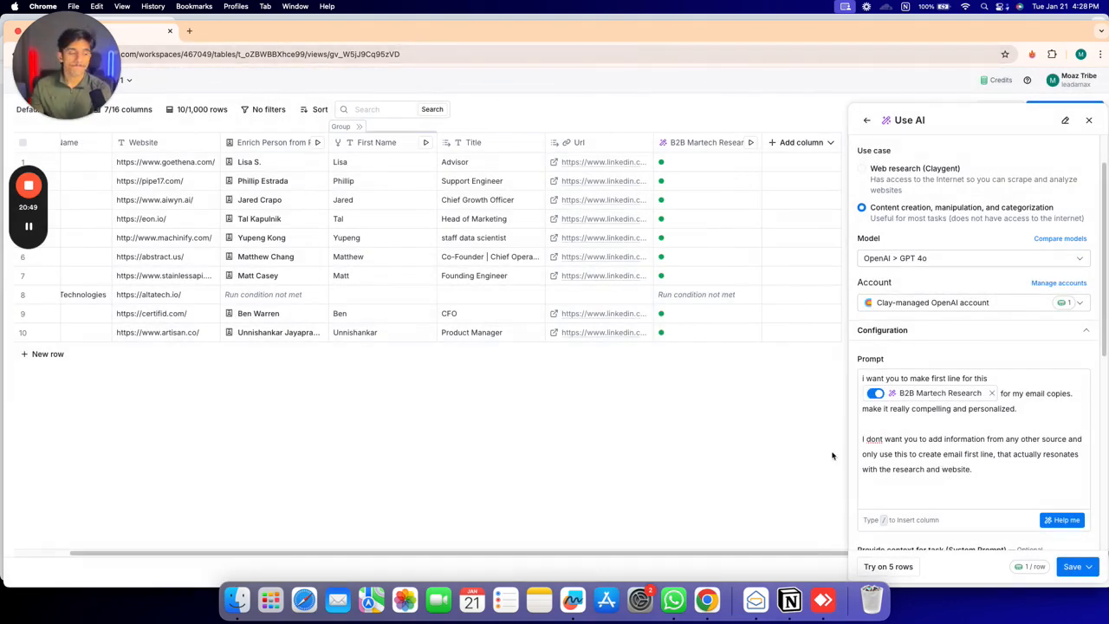
click(904, 481)
key(Return)
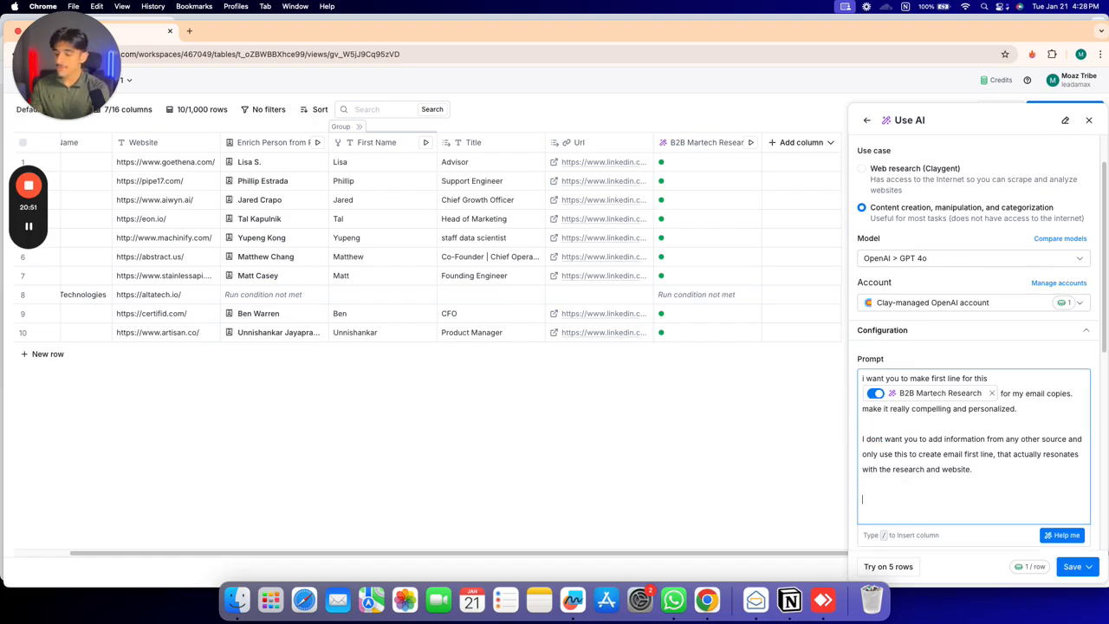
text(Make sure)
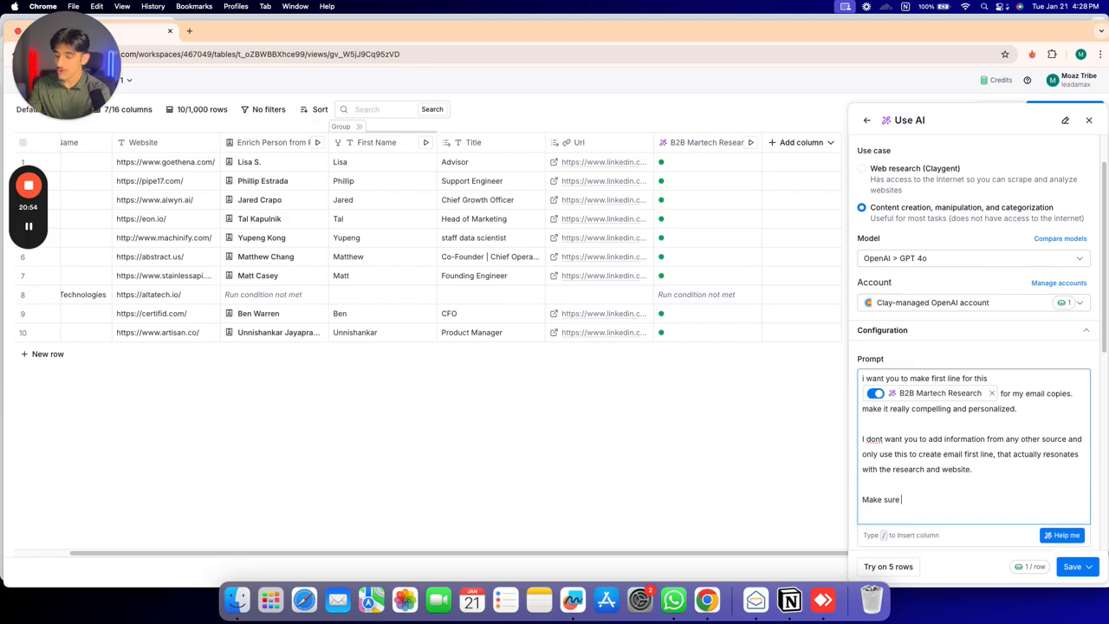
text( you give the )
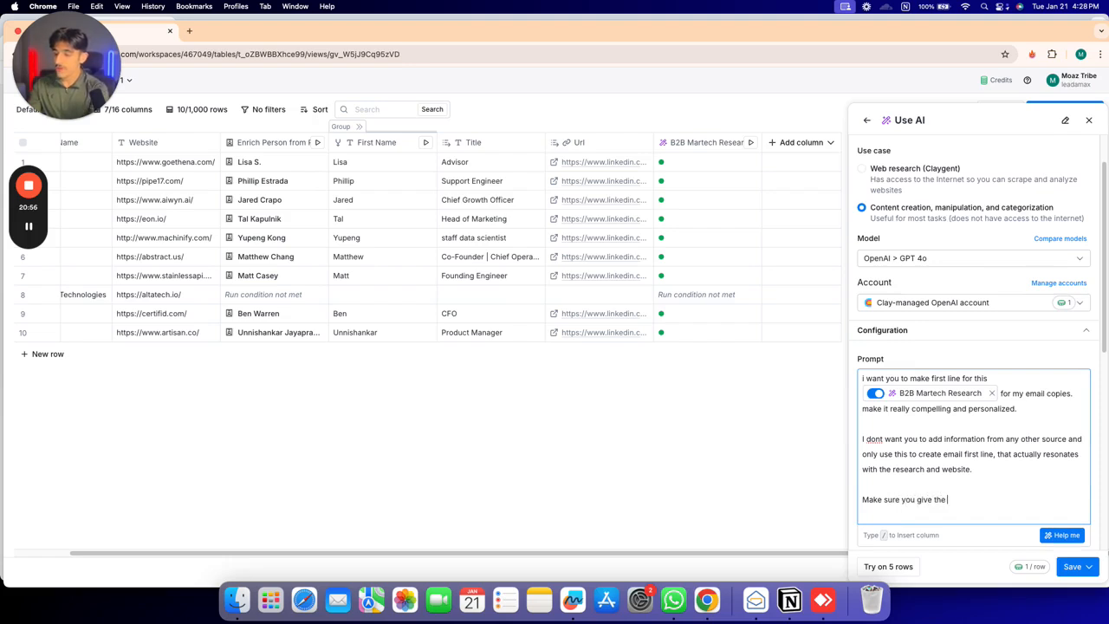
text(most accuyra)
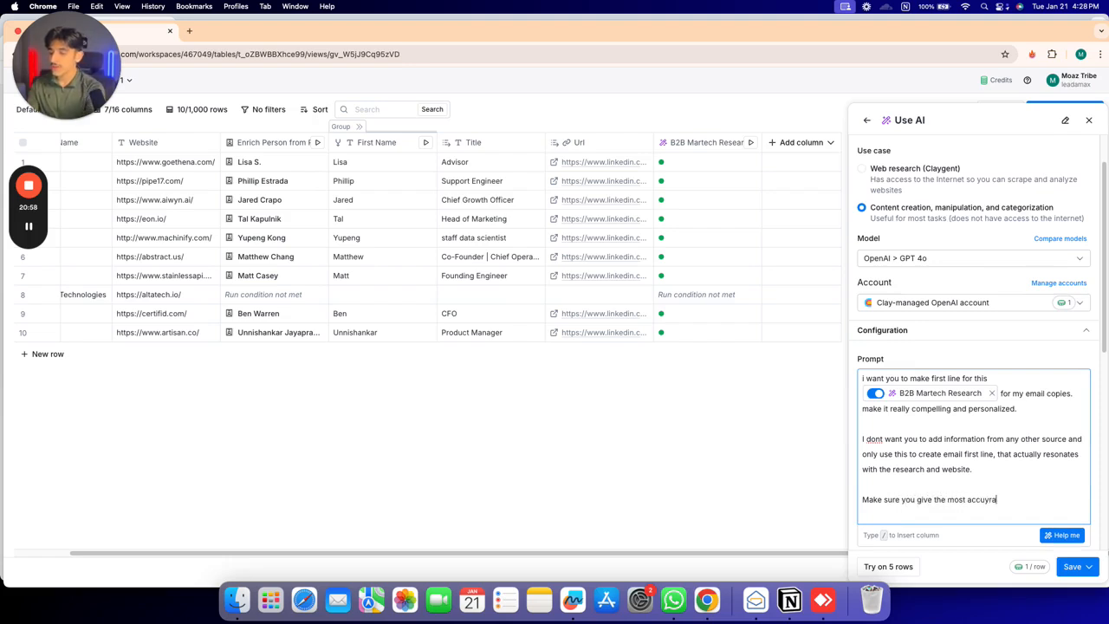
key(BackSpace)
key(BackSpace)
key(BackSpace)
text(rate results and)
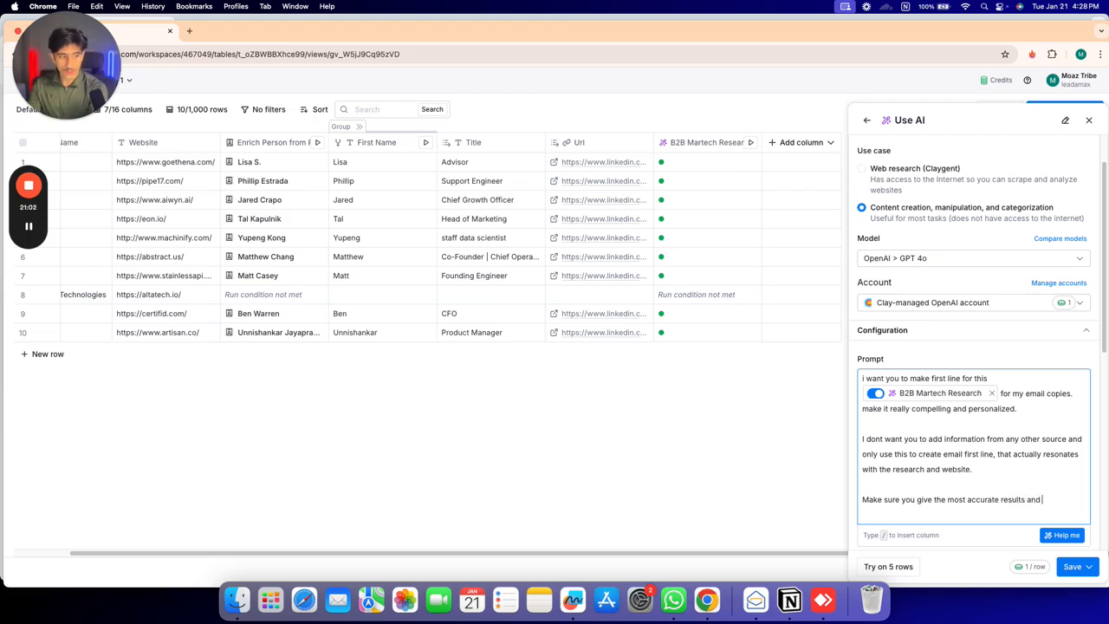
Complete the prompt's last sentence with "take your 100% time and give the best out of it."
text(take your 100)
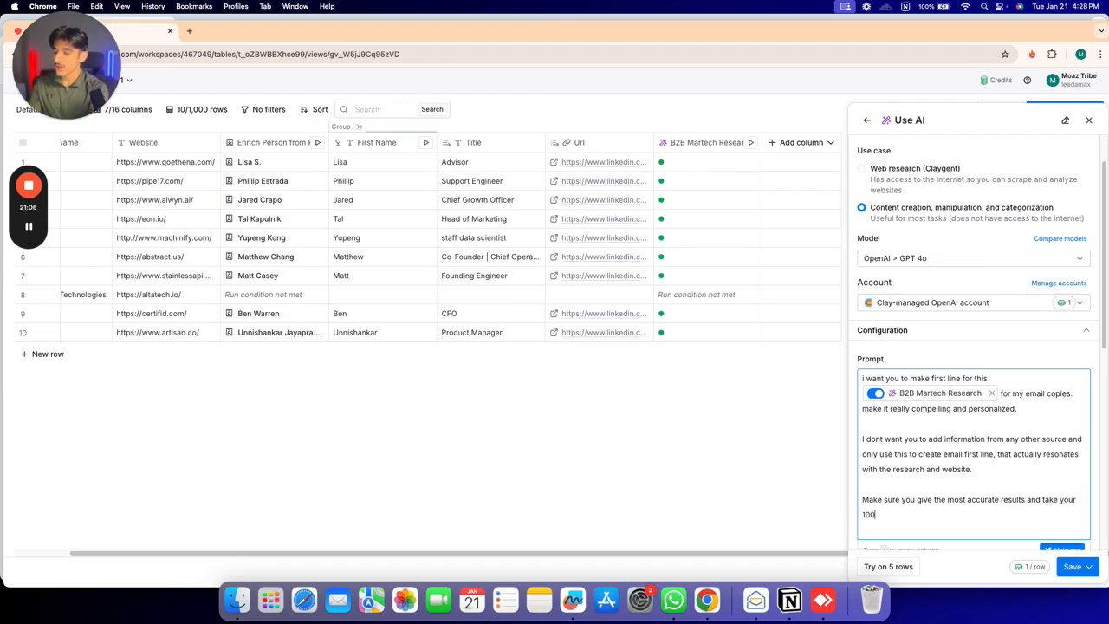
text(% time and)
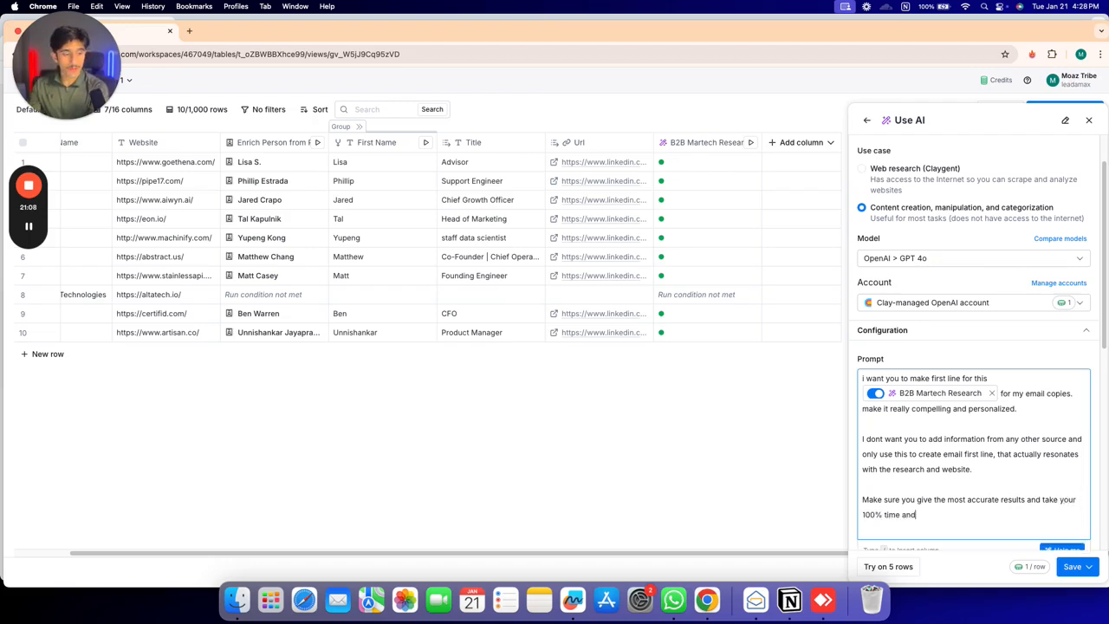
text( give the )
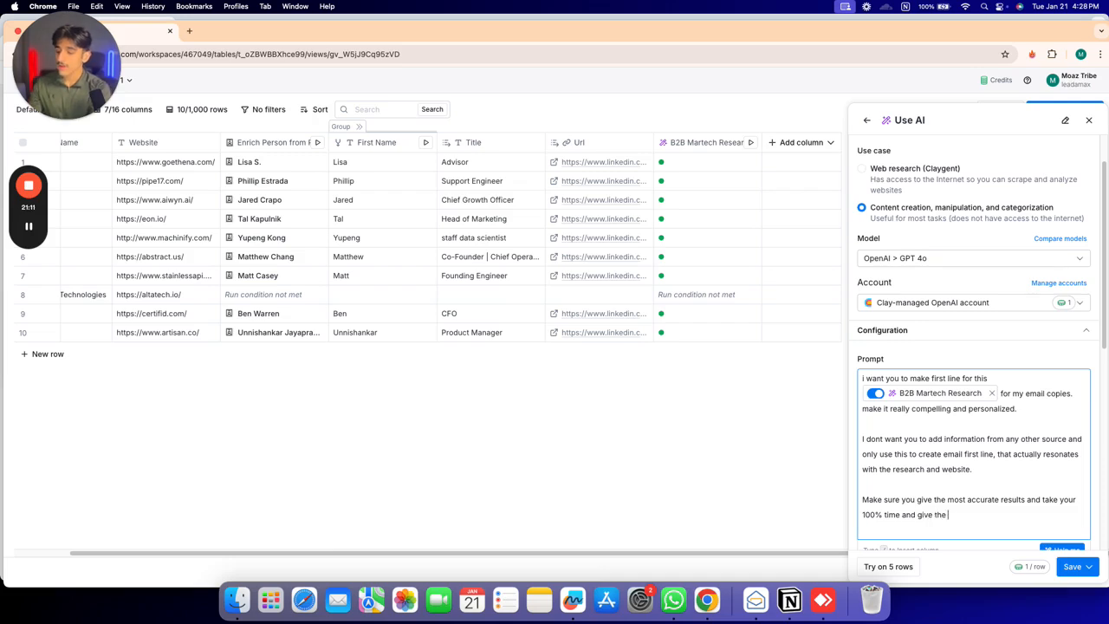
text(best lout it)
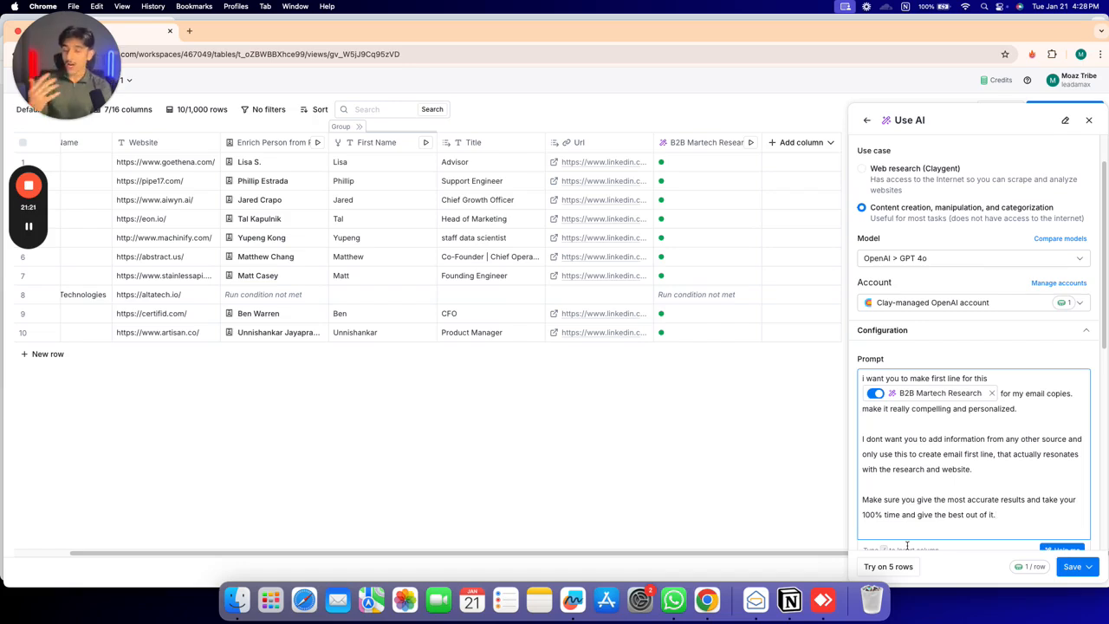
Check the output, example and run settings of the Use AI column, and save and run it on the table's rows
scroll(921, 448, down, 5)
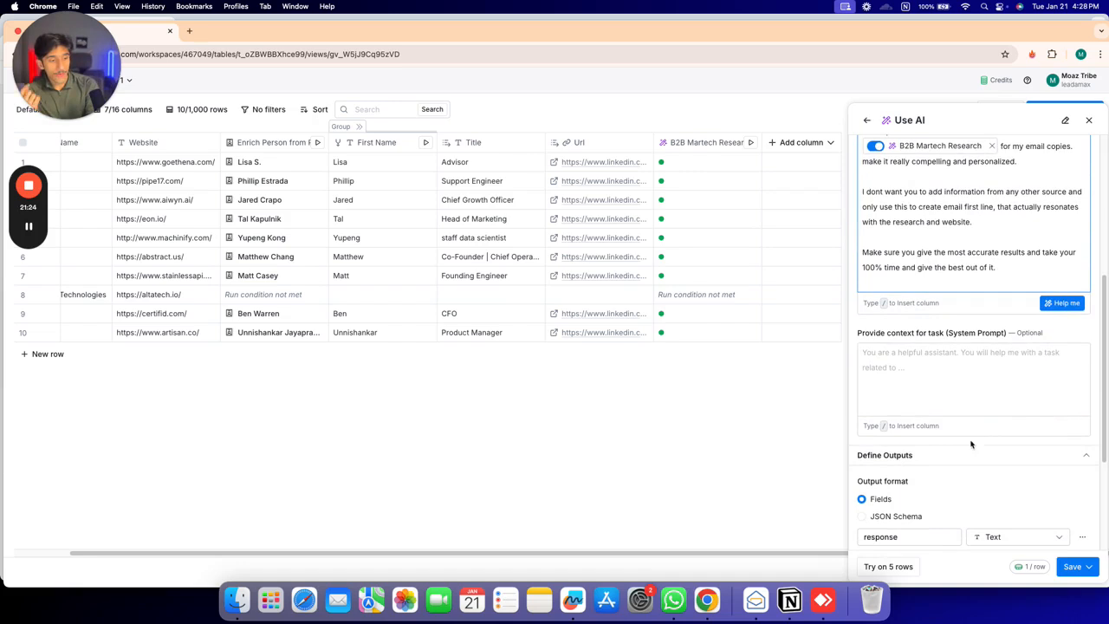
scroll(935, 360, down, 1)
scroll(935, 361, down, 2)
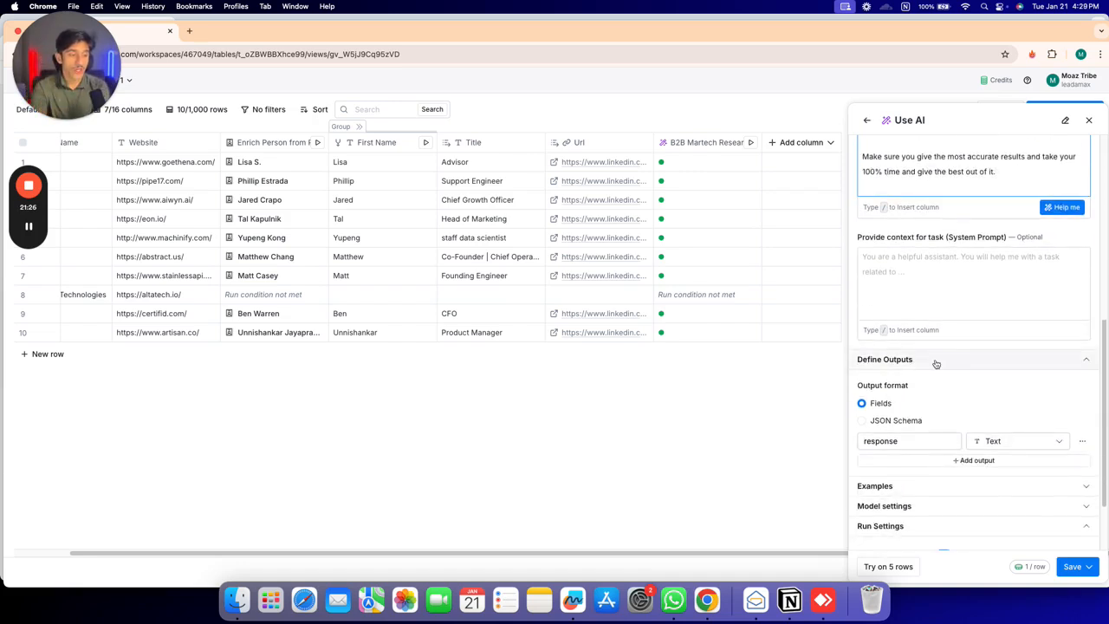
click(923, 485)
scroll(924, 473, down, 1)
scroll(921, 465, down, 3)
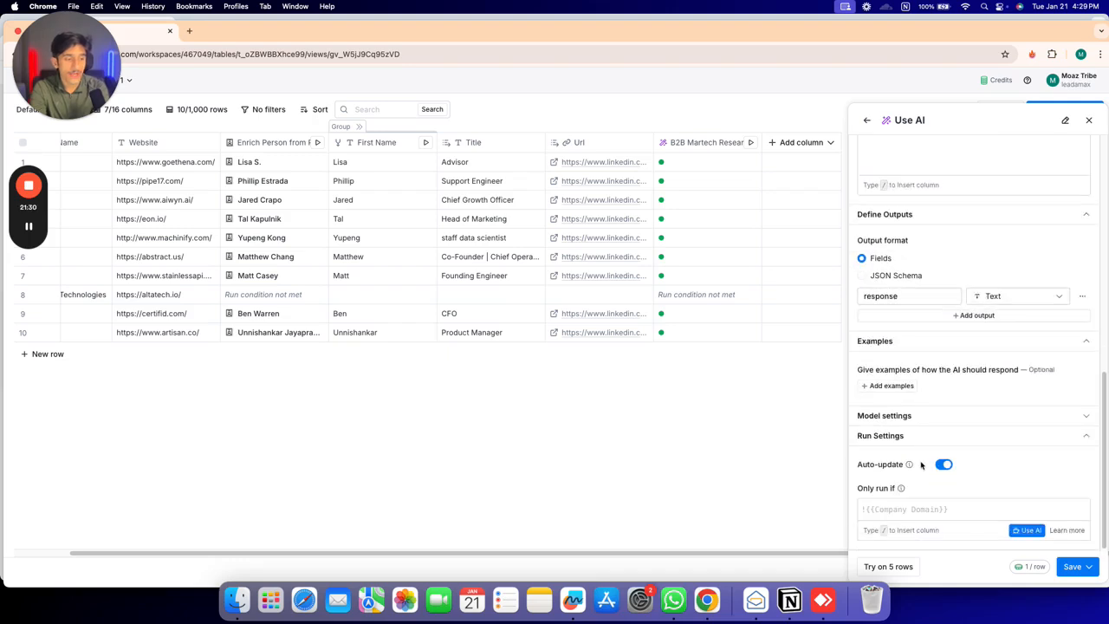
click(1075, 567)
click(994, 499)
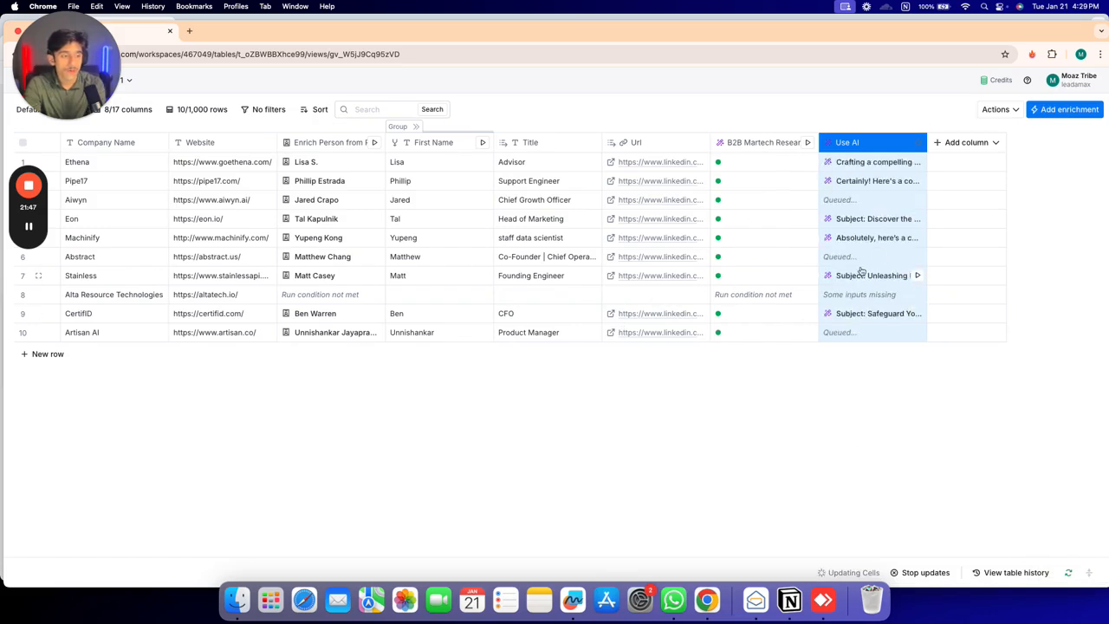
Read the full generated responses for the Ethena and Artisan AI rows
click(884, 162)
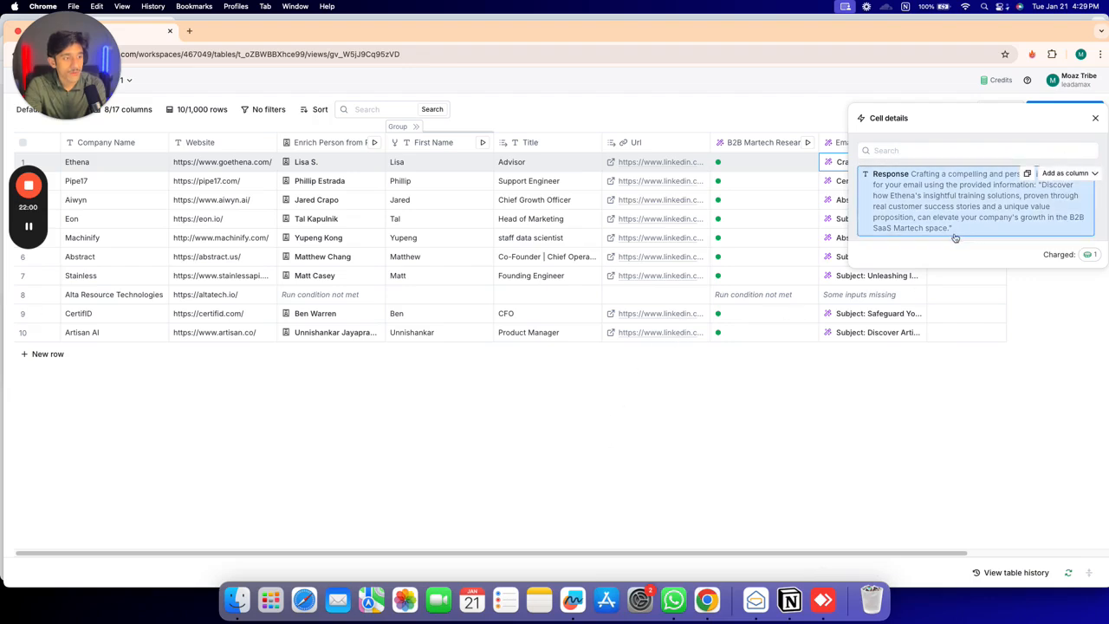
click(871, 332)
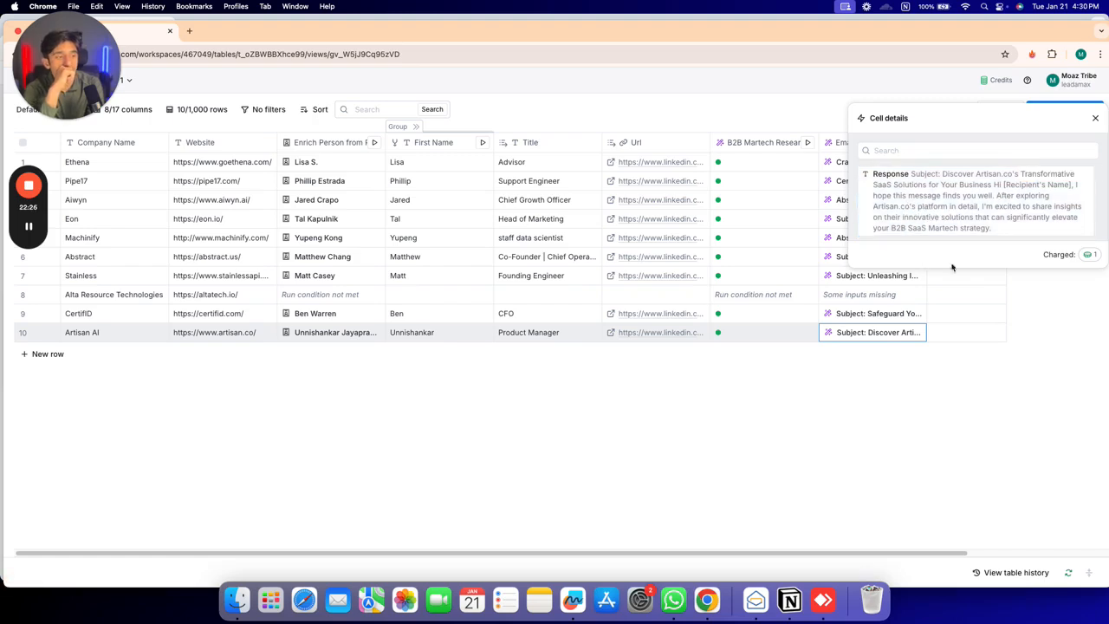
Open the Email Intro Line column for editing and add a new line above the prompt's "Make sure" paragraph
click(844, 143)
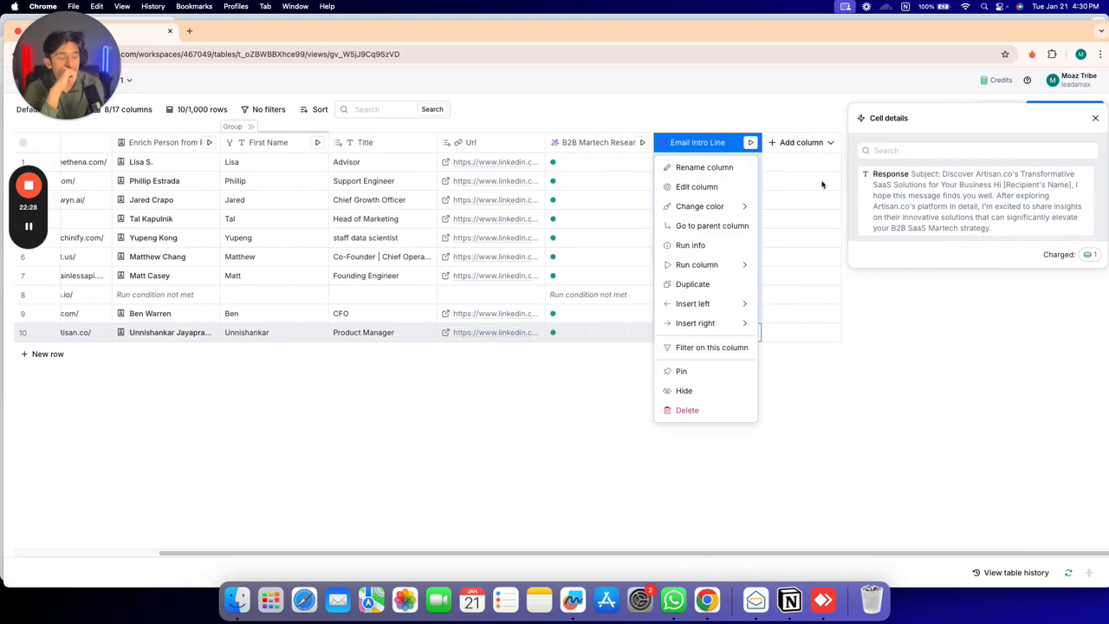
click(717, 186)
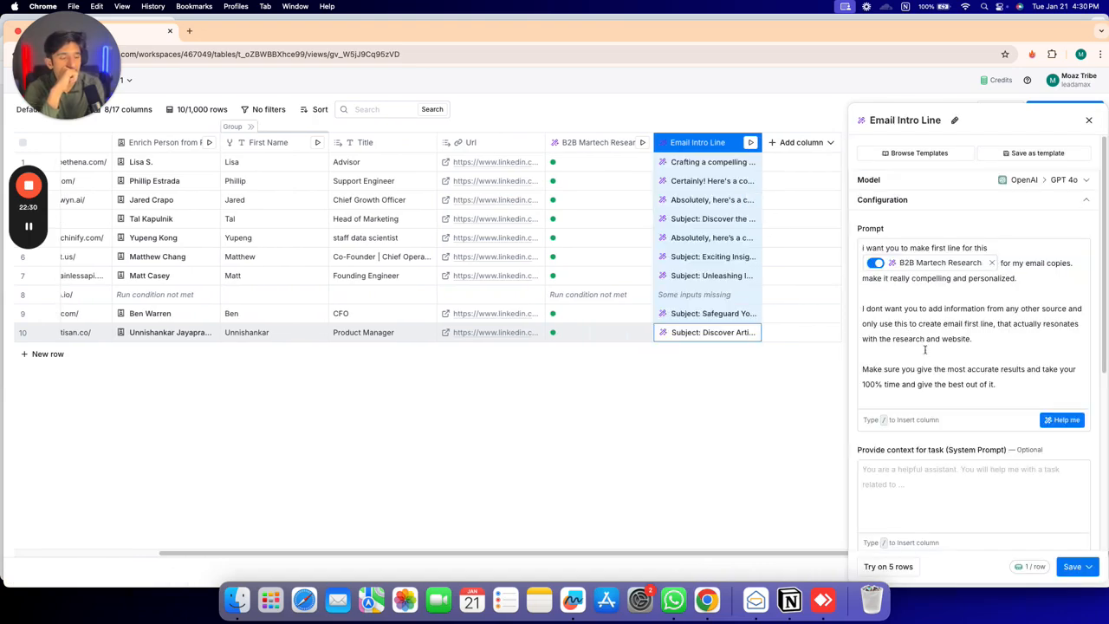
click(1018, 396)
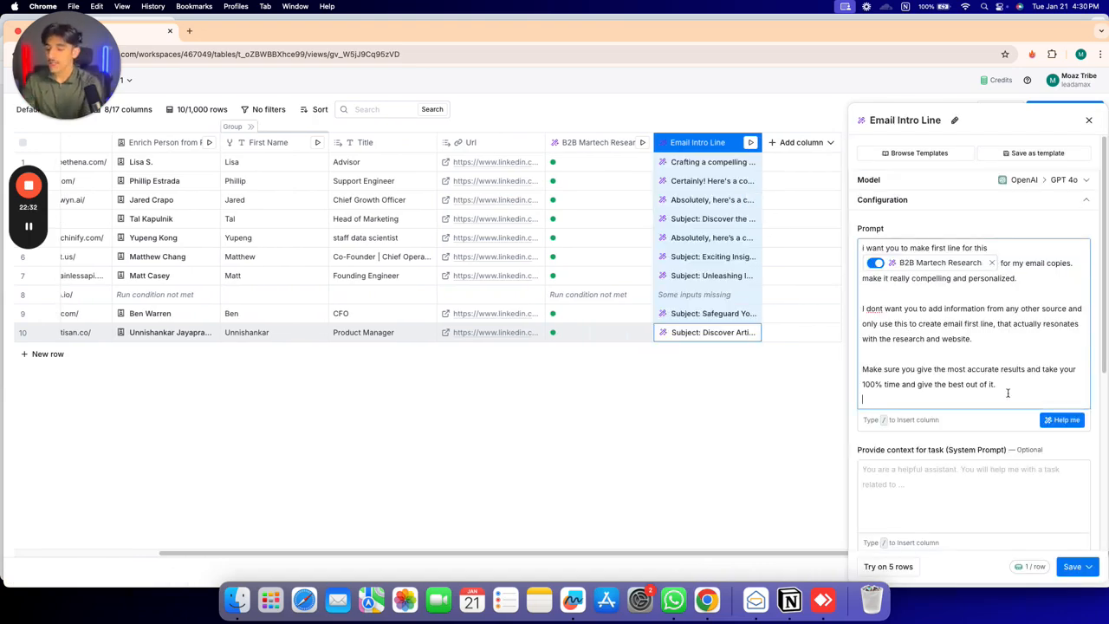
click(967, 351)
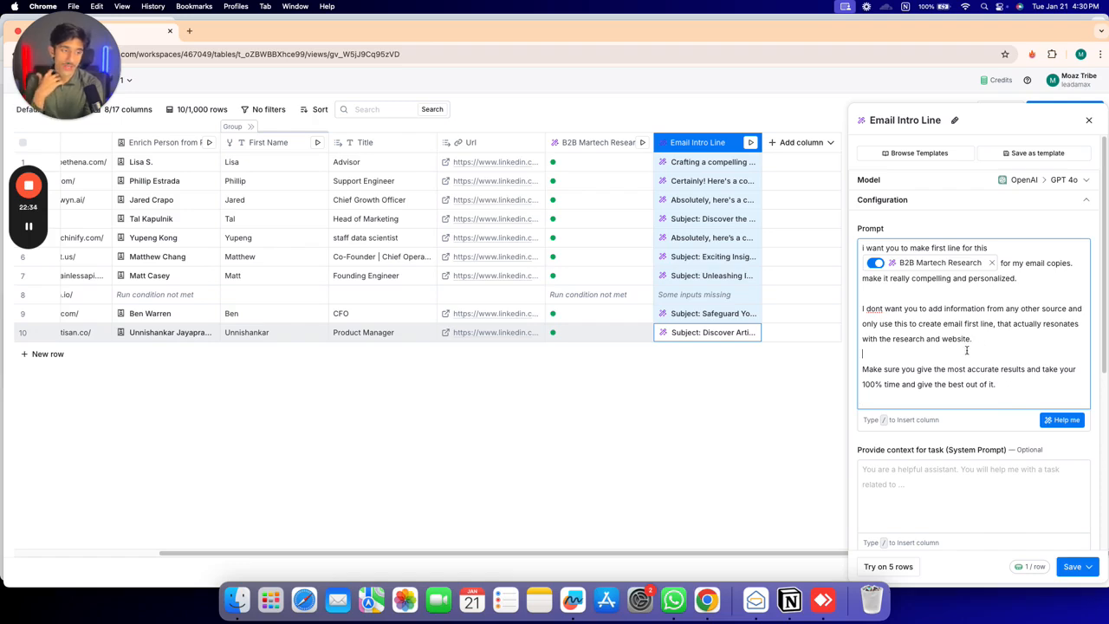
key(Return)
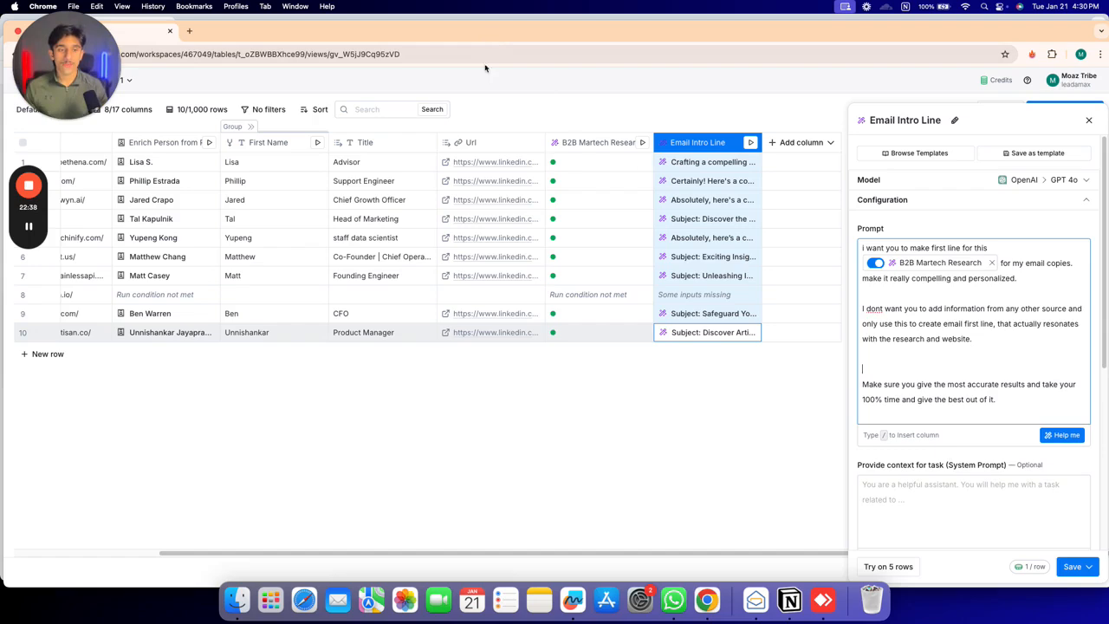
Copy the first "When a Post is Available" example from the Clay Gent first-line prompts document and return to the Clay table
drag(490, 32, 452, 176)
click(422, 74)
scroll(412, 311, up, 1)
scroll(411, 310, down, 5)
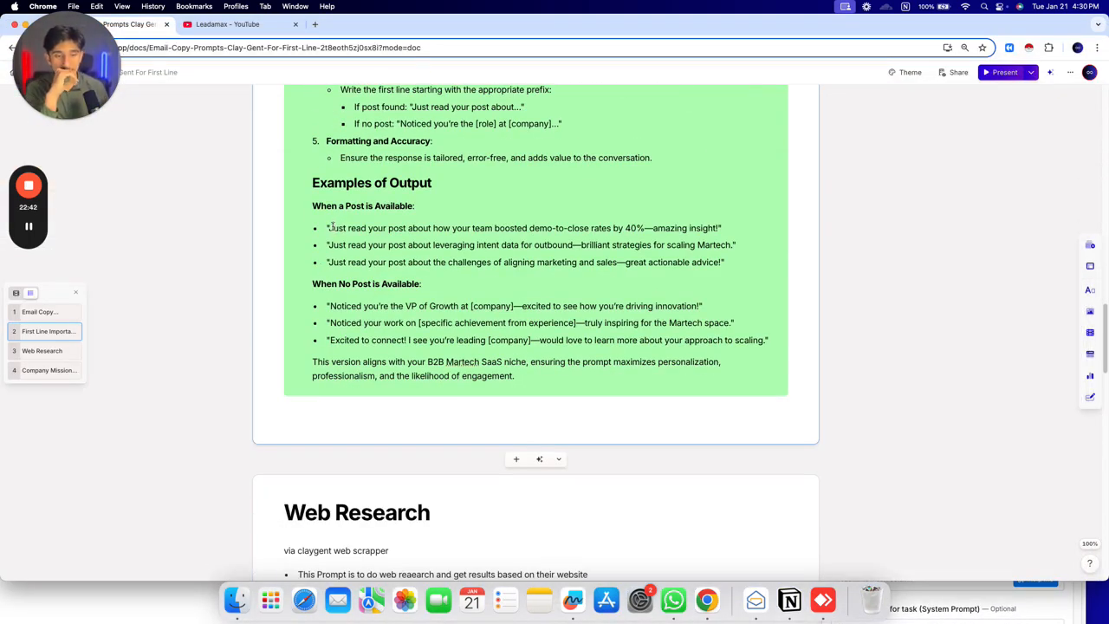
drag(721, 227, 326, 228)
right_click(362, 228)
click(419, 303)
scroll(419, 305, down, 10)
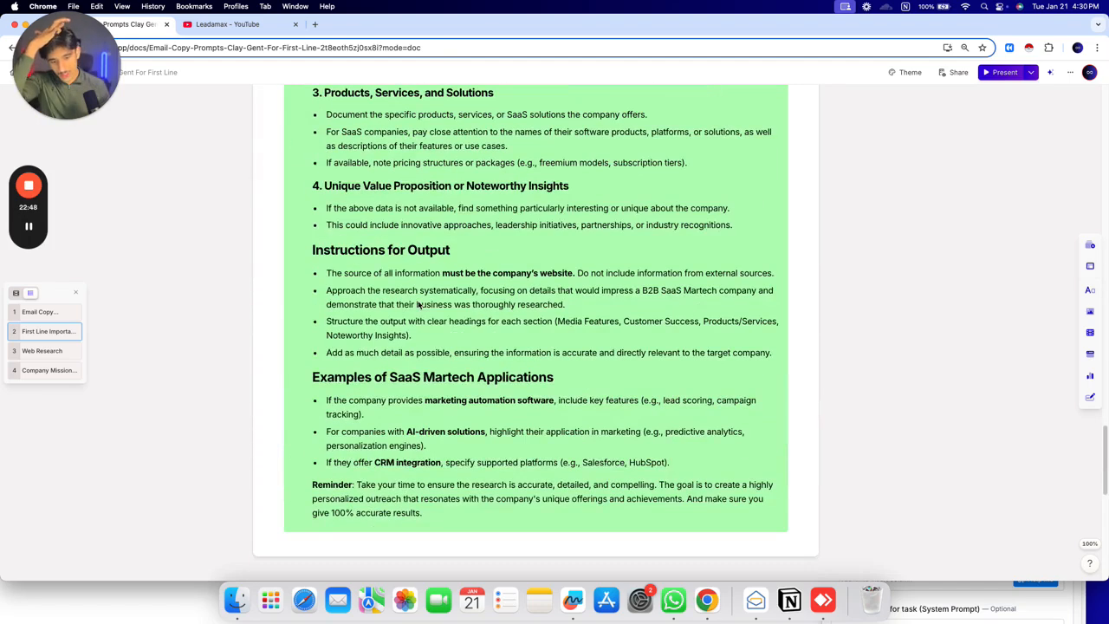
scroll(419, 304, down, 5)
drag(378, 22, 394, 211)
drag(404, 172, 433, 26)
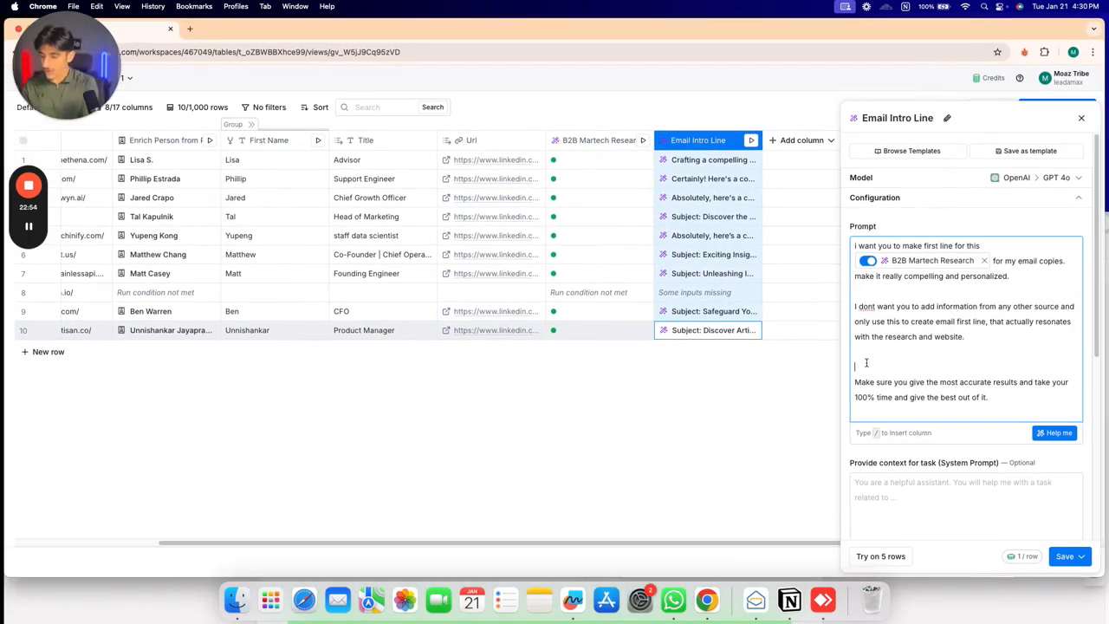
Start a paragraph above "Make sure" in the prompt with "Make the output something like this but do not be"
key(BackSpace)
key(BackSpace)
text(ma)
key(BackSpace)
key(BackSpace)
key(BackSpace)
key(Return)
key(Return)
text(Make the output something like this bu)
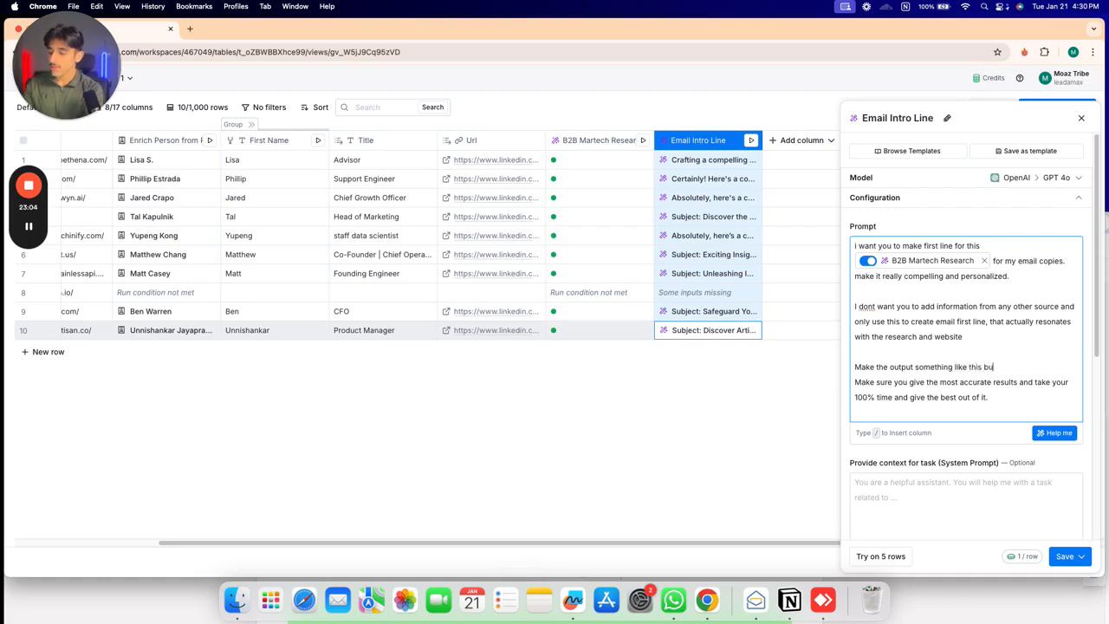
text(t do not be)
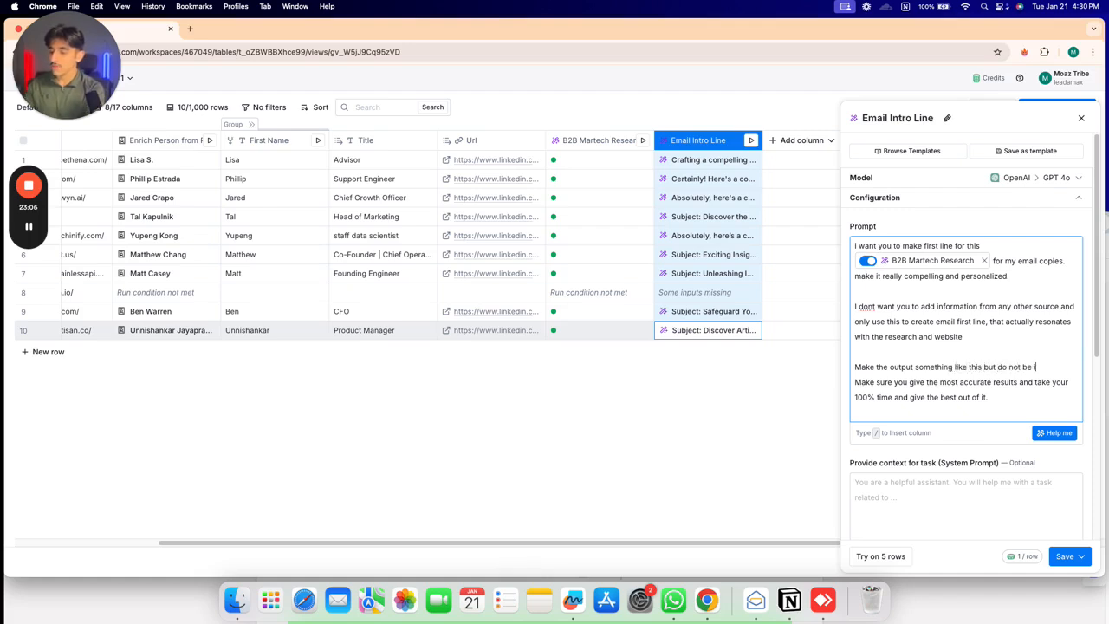
Finish the sentence with "influenced by this example as this is just for reference and make the output really humanly." and start a new line
text( influenced by this example as this is just for re)
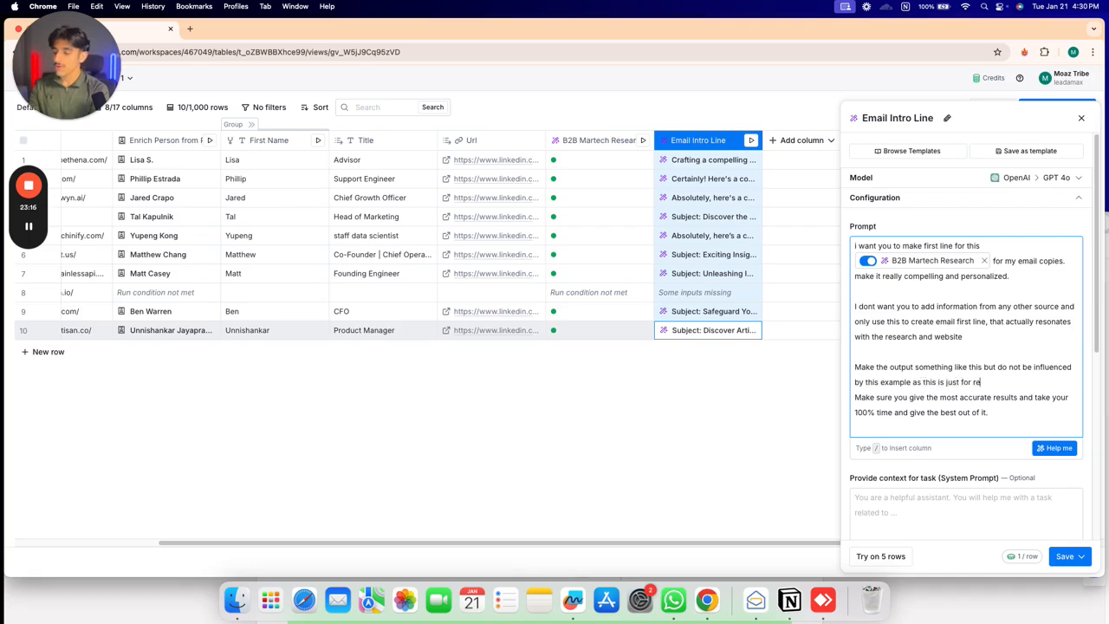
text(ferenc)
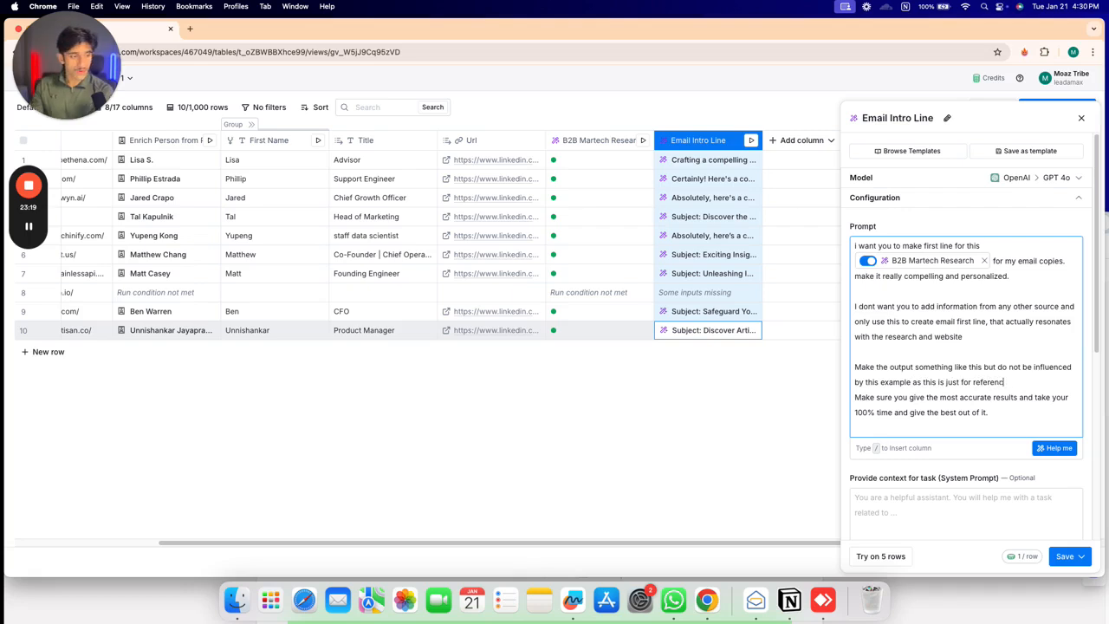
text(e and make the)
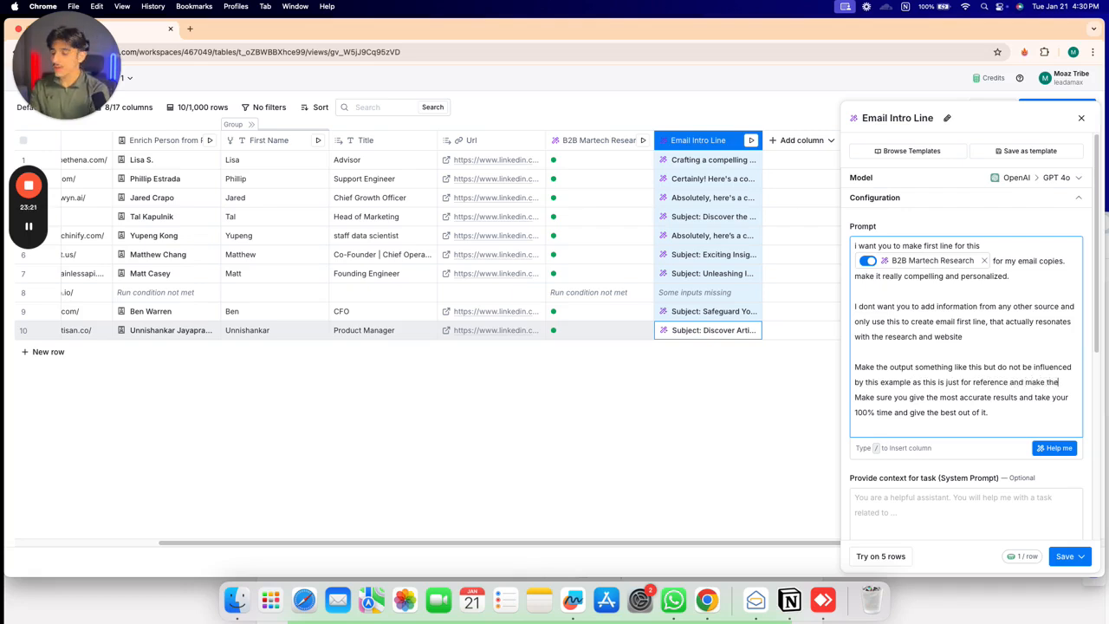
text( out put)
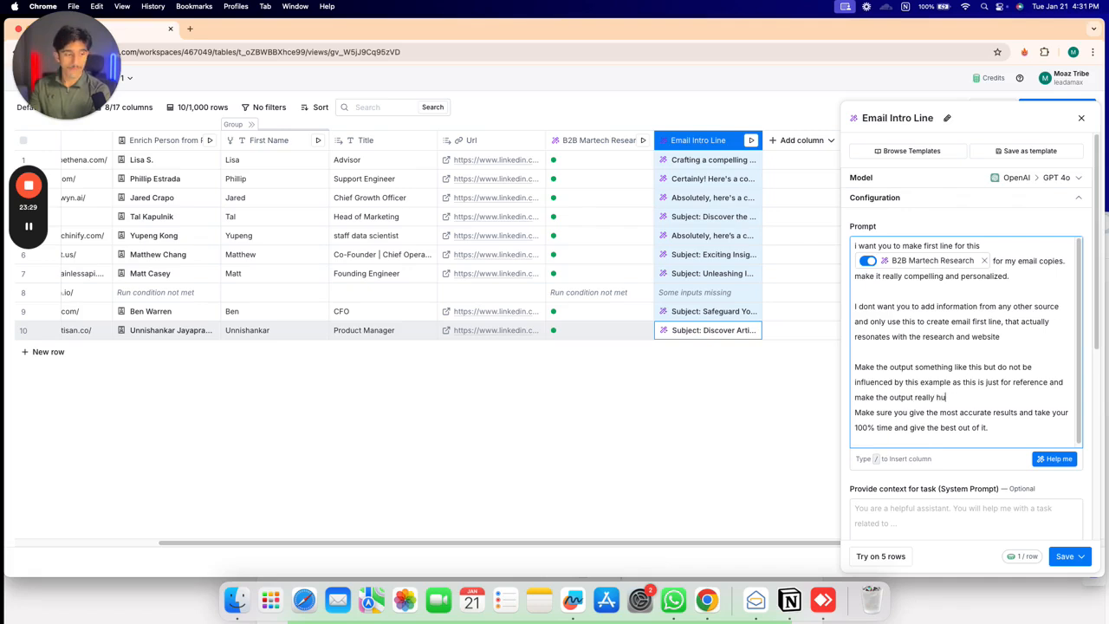
text(really humanly )
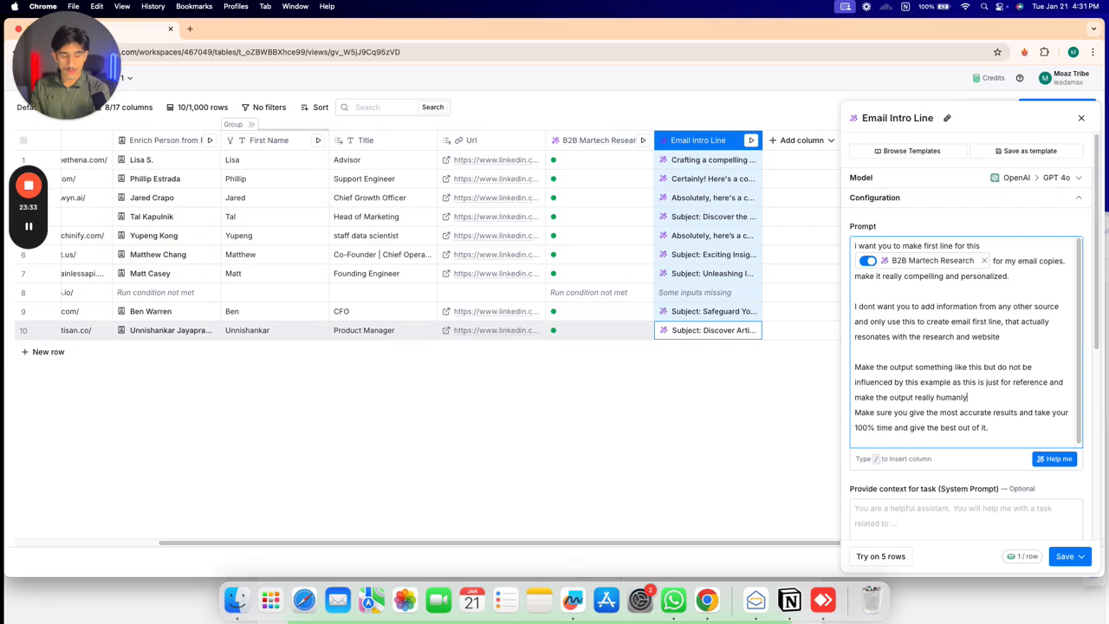
text(.)
key(Return)
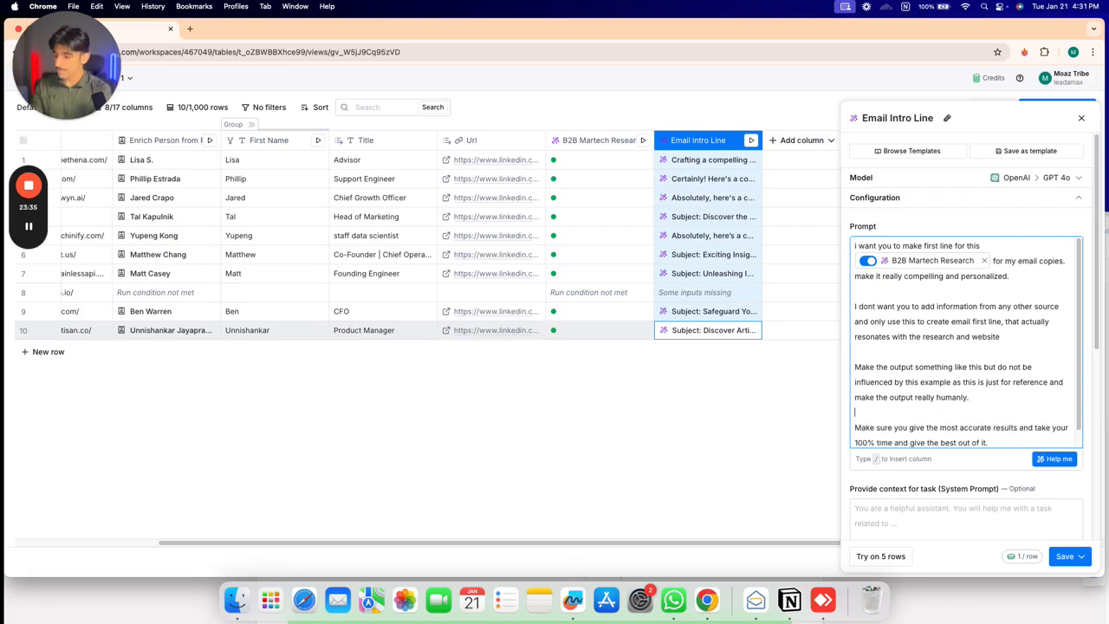
Paste the copied "Just read your post about" example below the new instruction, separated by blank lines
key(super+v)
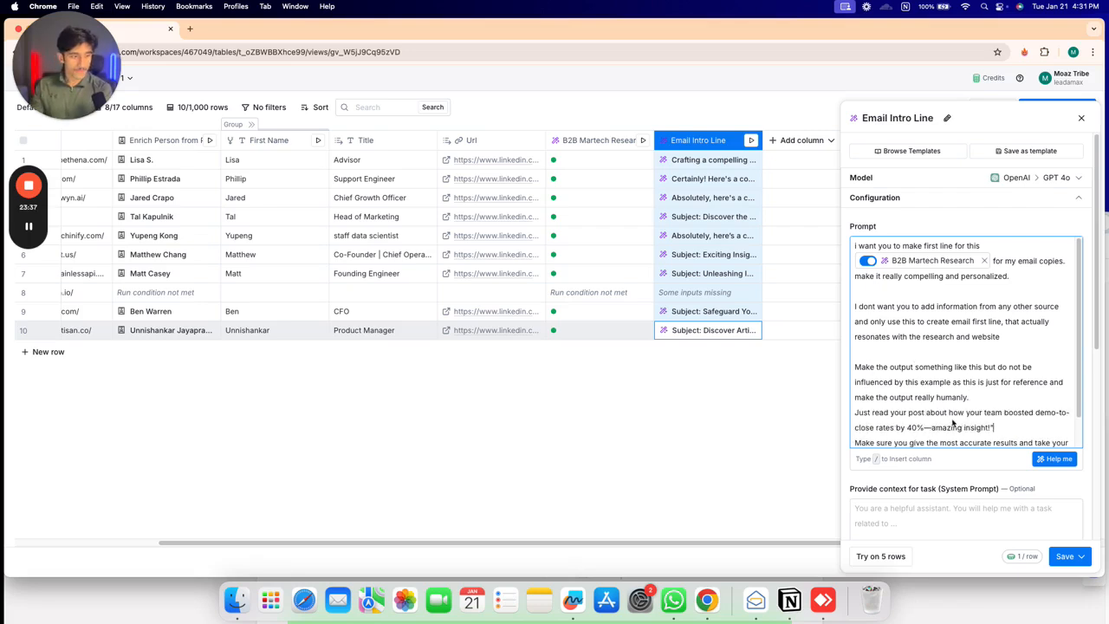
key(Return)
click(993, 397)
key(Return)
Replace "post" with "blog" in the "Just read your post" example line of the prompt
double_click(917, 427)
key(BackSpace)
text(blog/)
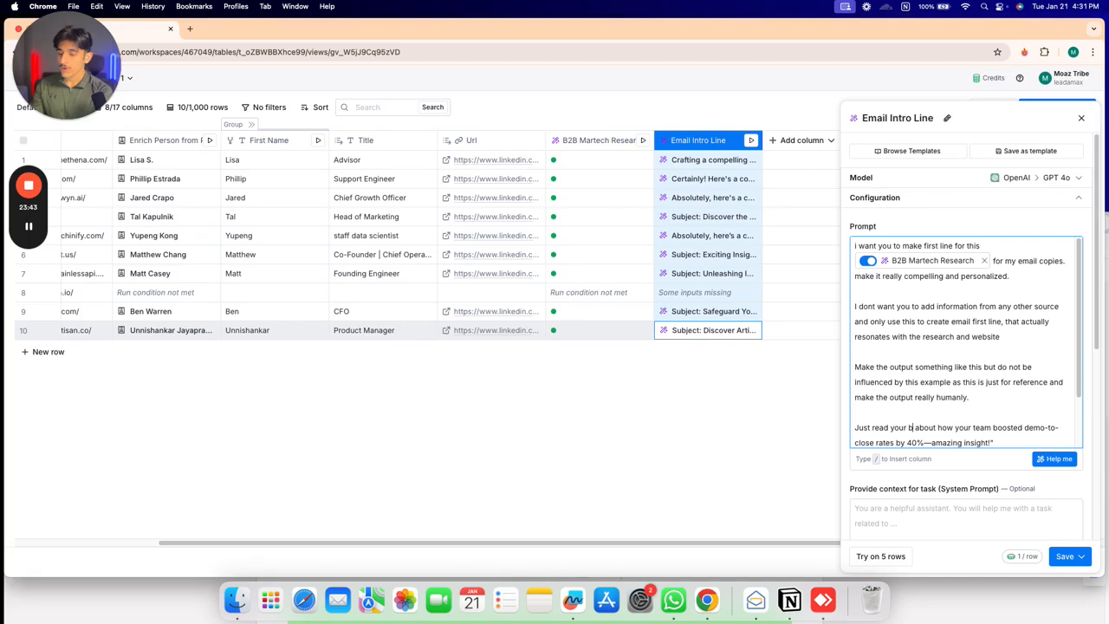
text(po)
key(BackSpace)
key(BackSpace)
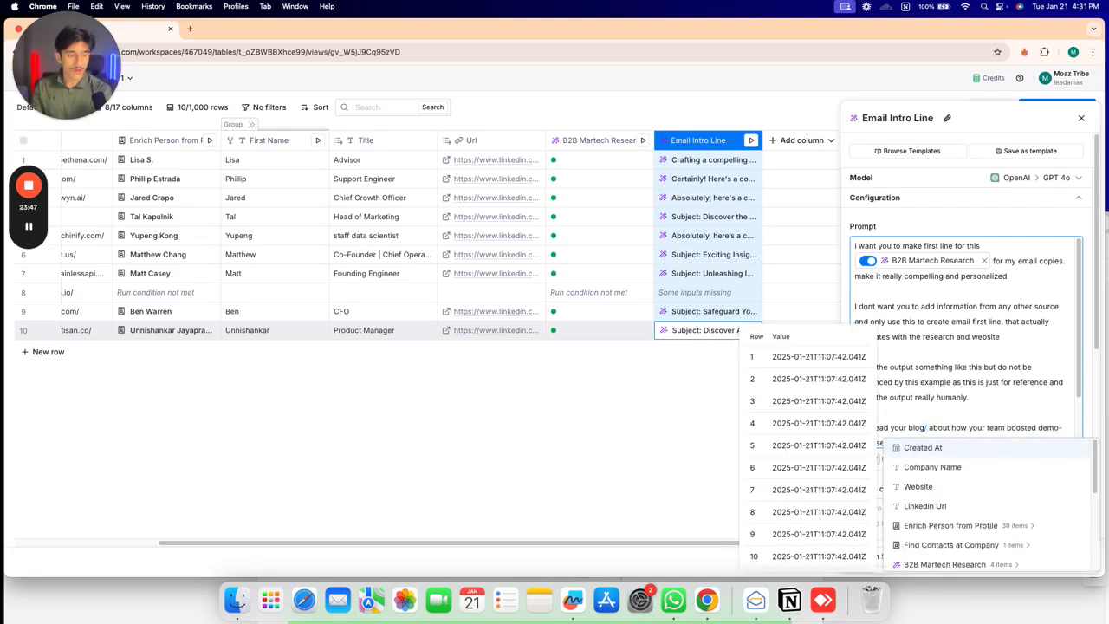
key(BackSpace)
key(BackSpace)
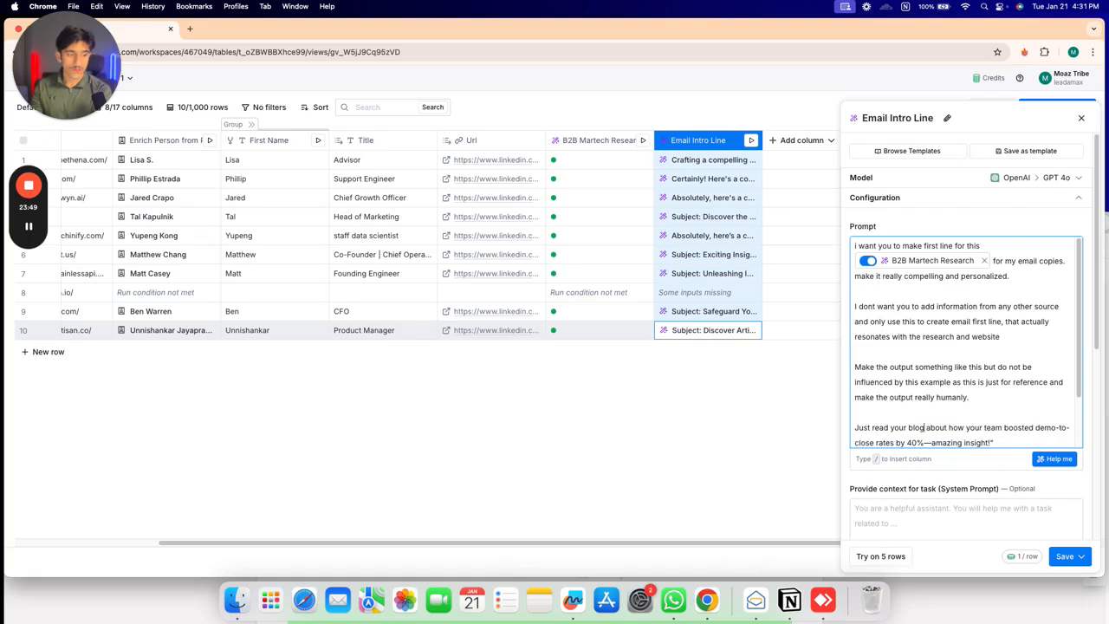
Extend the example line so it reads "Just read your blog, article, post about how your team"
text(, )
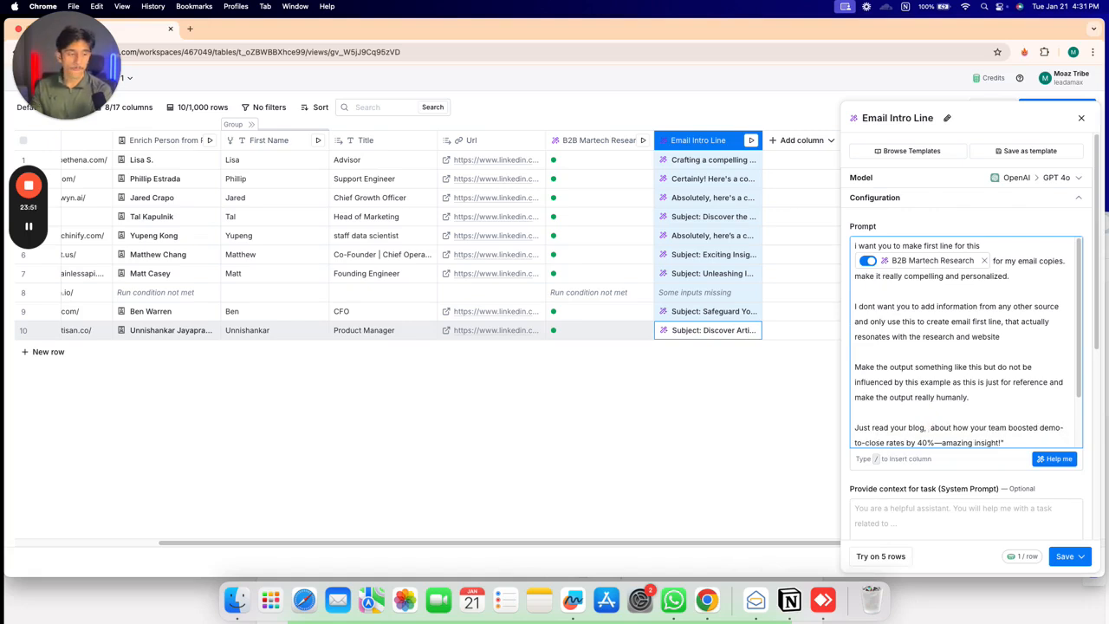
text(article)
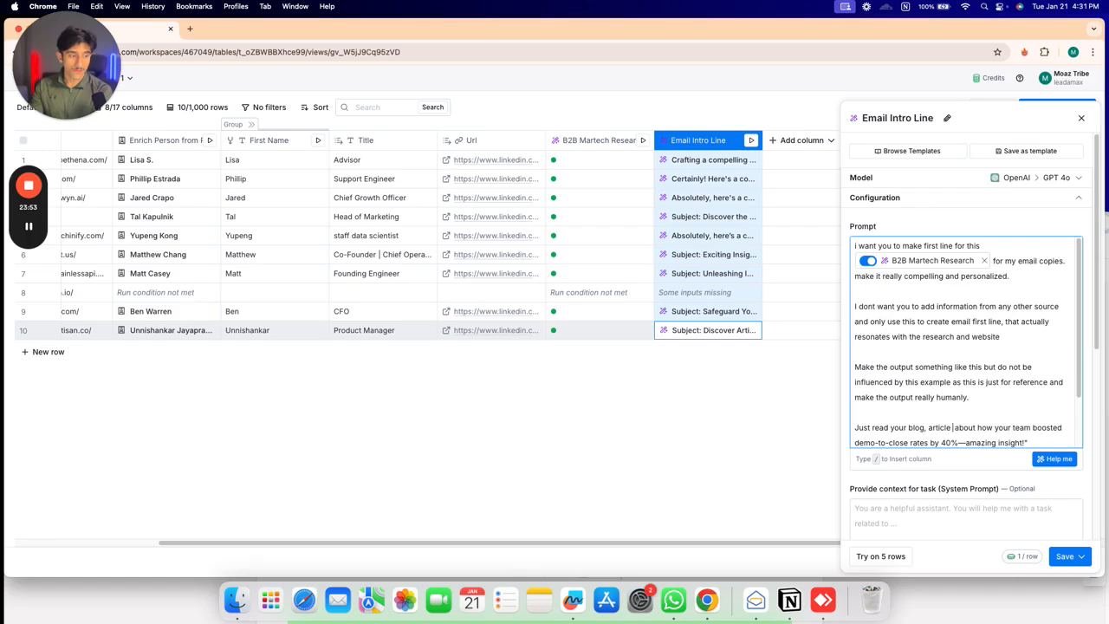
text(, po)
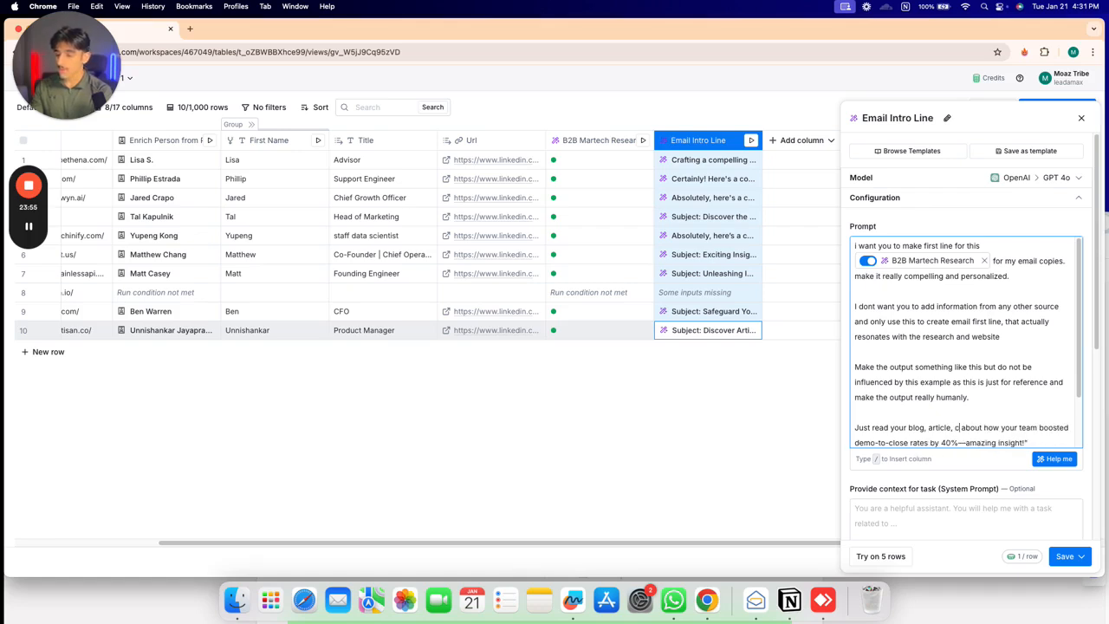
text(st,)
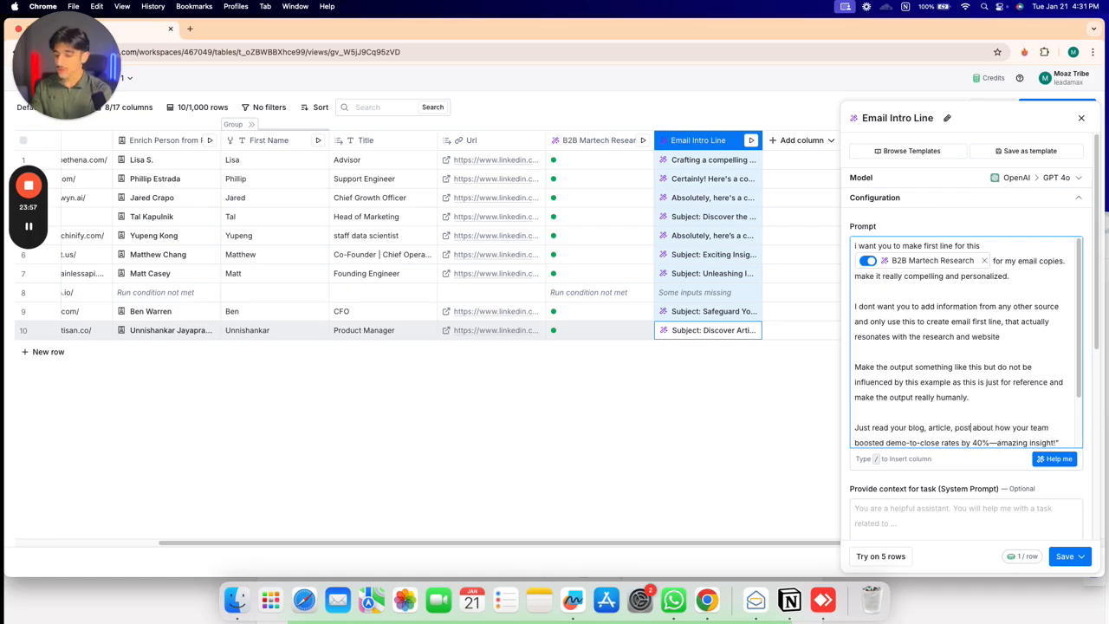
key(BackSpace)
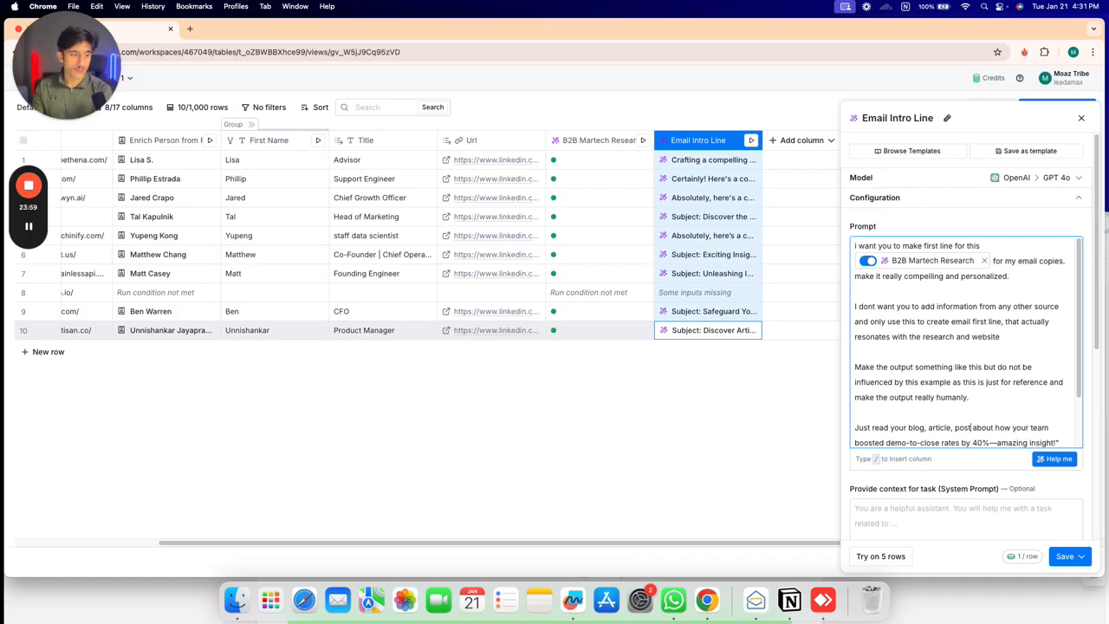
Save the Email Intro Line column, run its rows, and read the generated responses for Ethena and Stainless
click(1074, 562)
click(1002, 489)
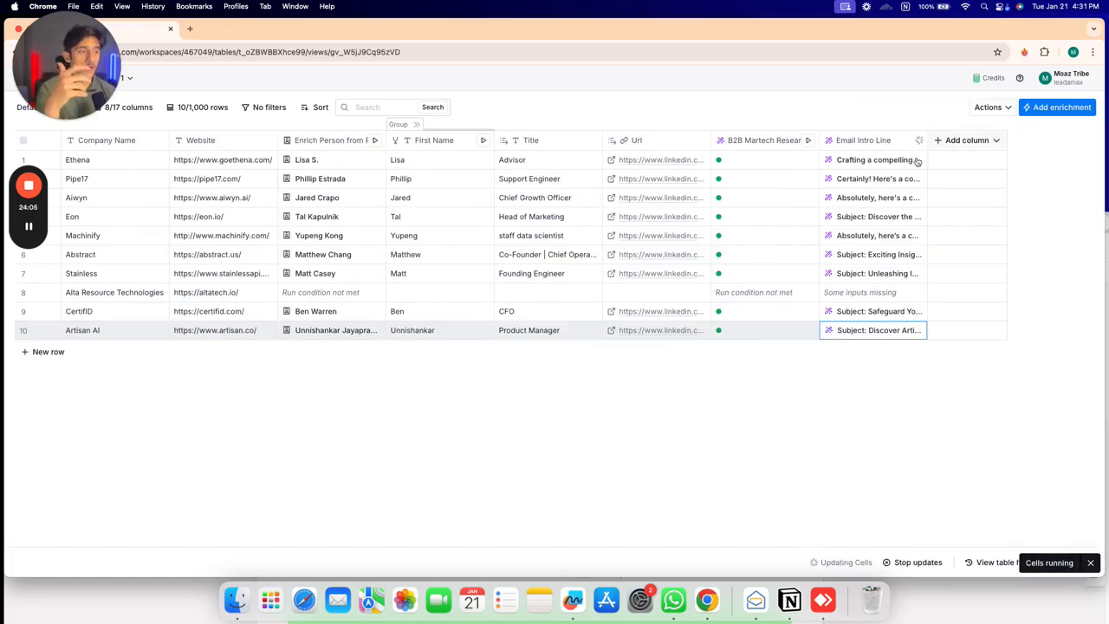
click(861, 163)
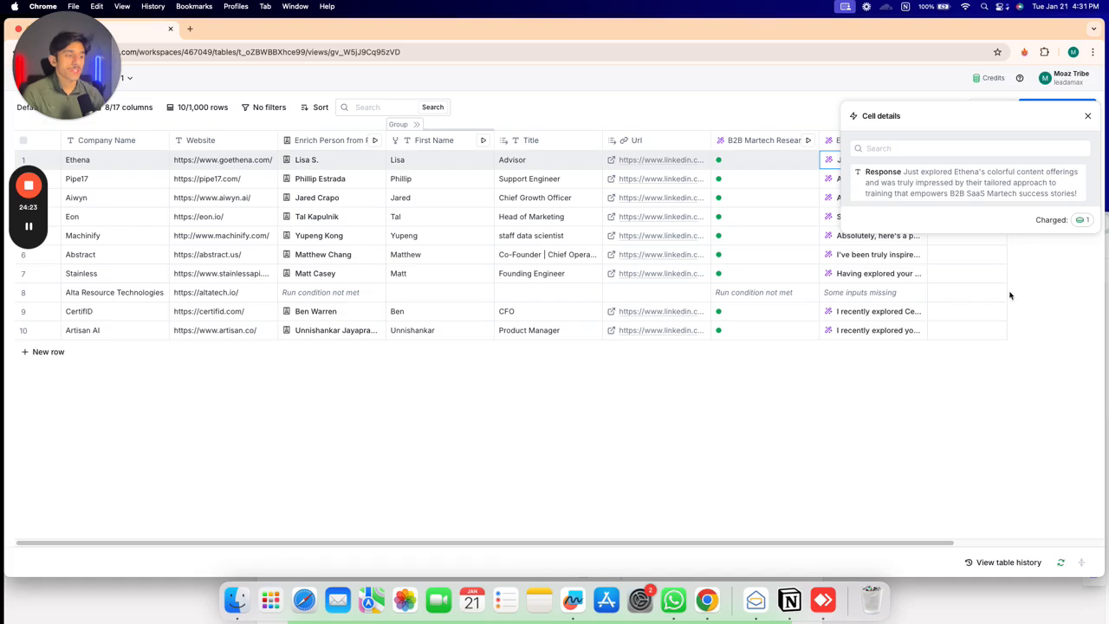
click(865, 271)
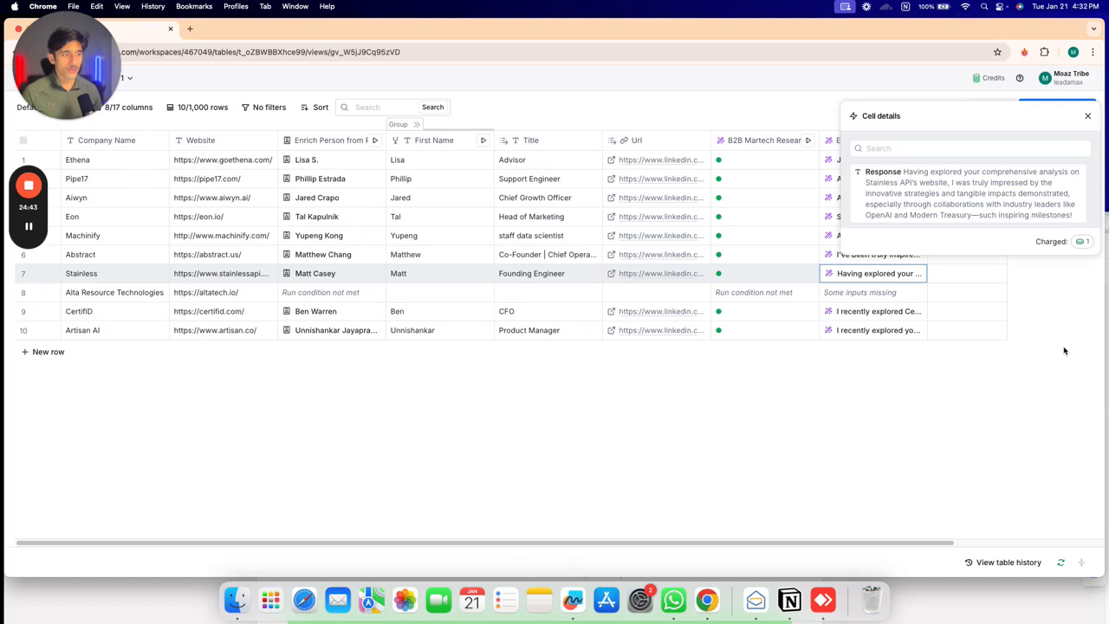
Rerun the Email Intro Line cell for Artisan AI and check the B2B Martech Research details for Ethena
click(863, 334)
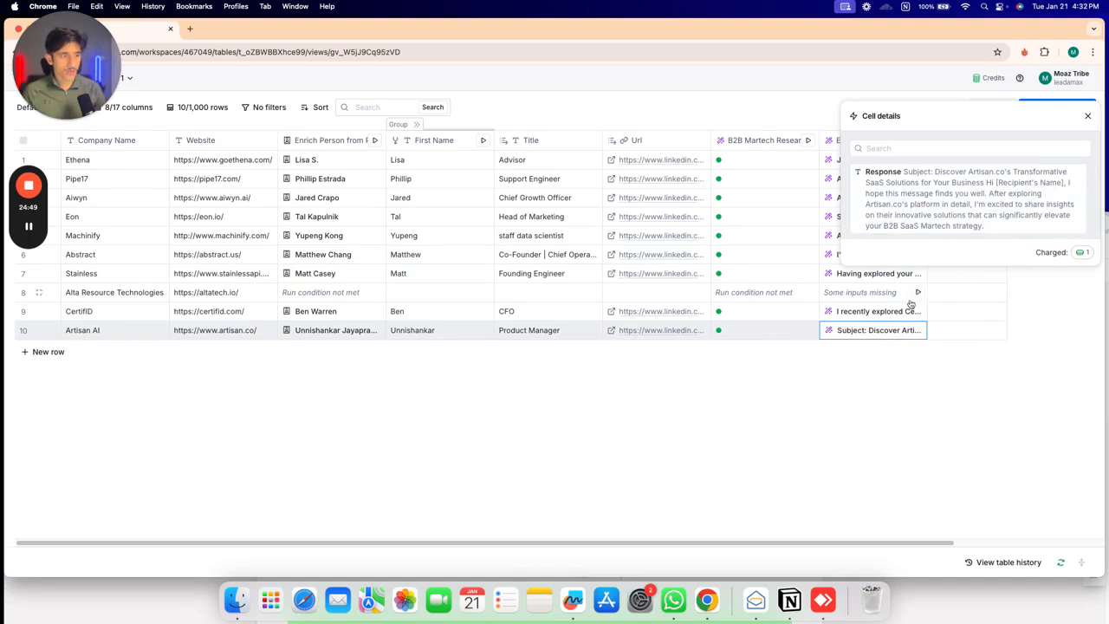
click(918, 332)
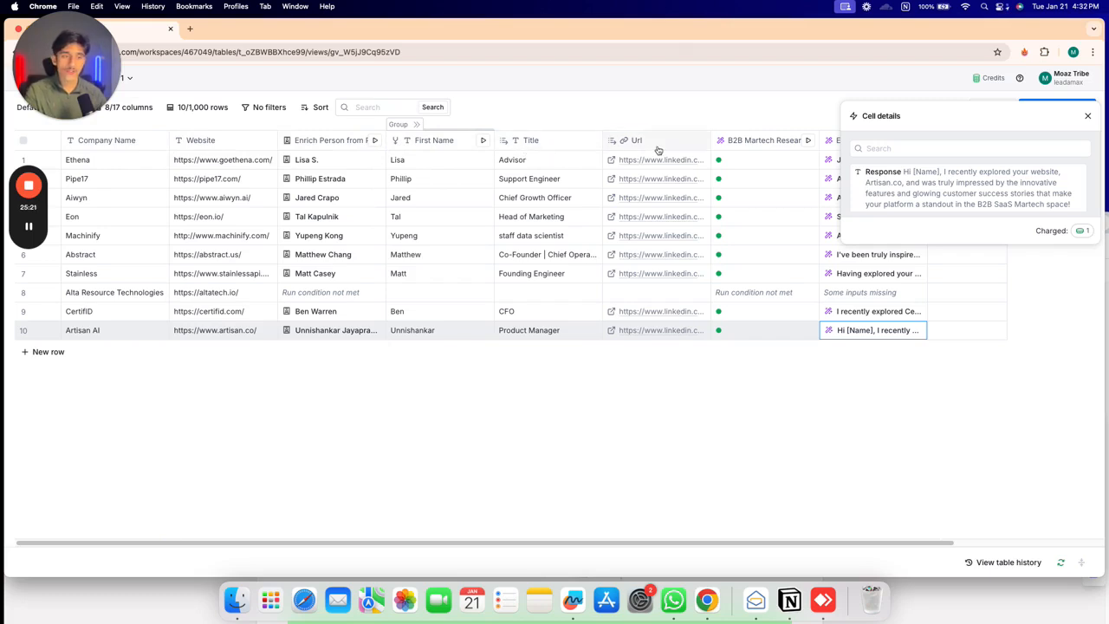
click(751, 158)
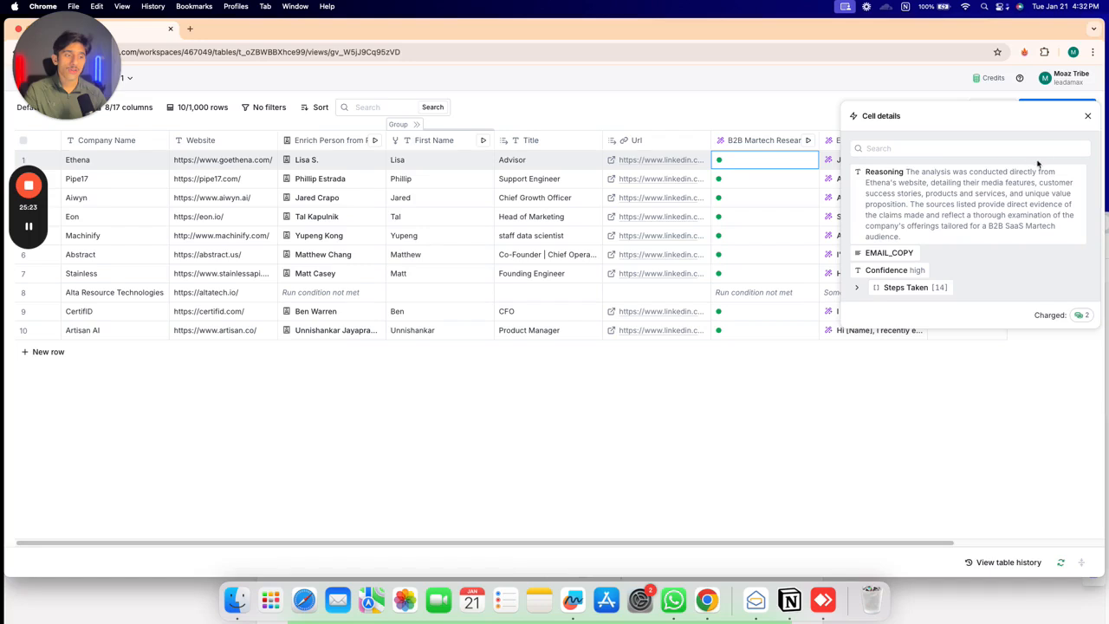
click(1088, 116)
Review the Email Intro Line column's prompt, system prompt, output definition and options for adding example responses
click(871, 140)
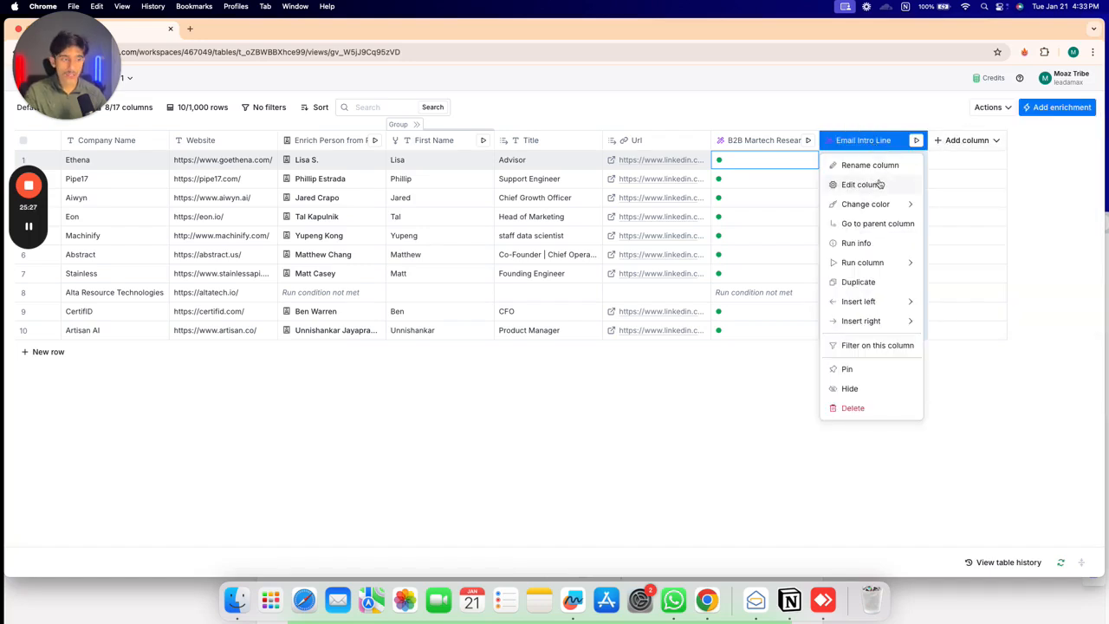
click(879, 184)
mouse_move(939, 264)
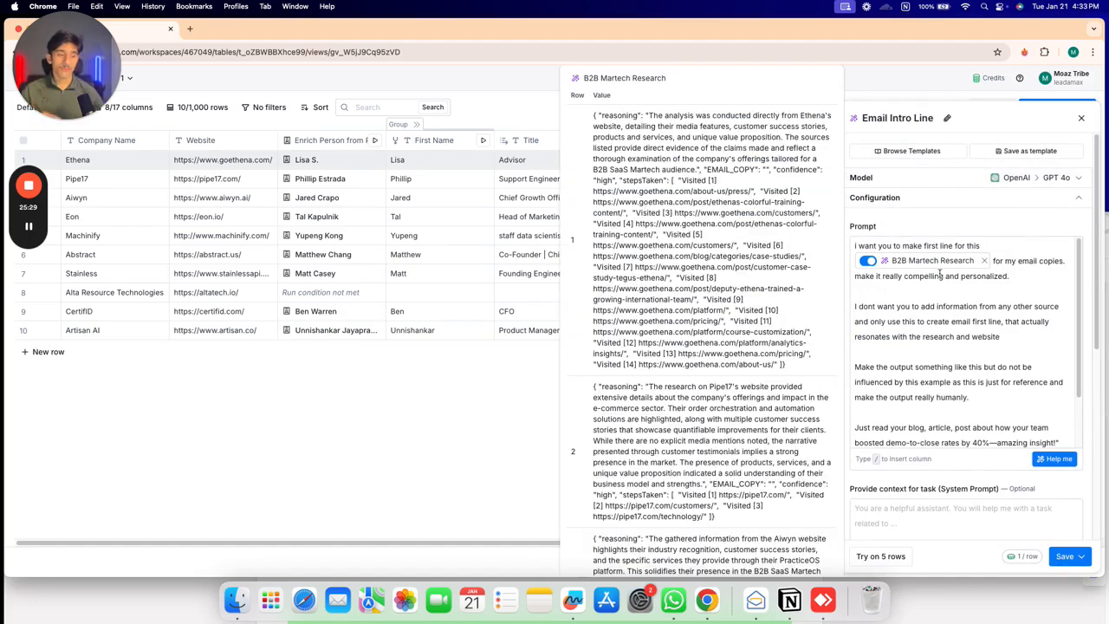
scroll(931, 276, down, 3)
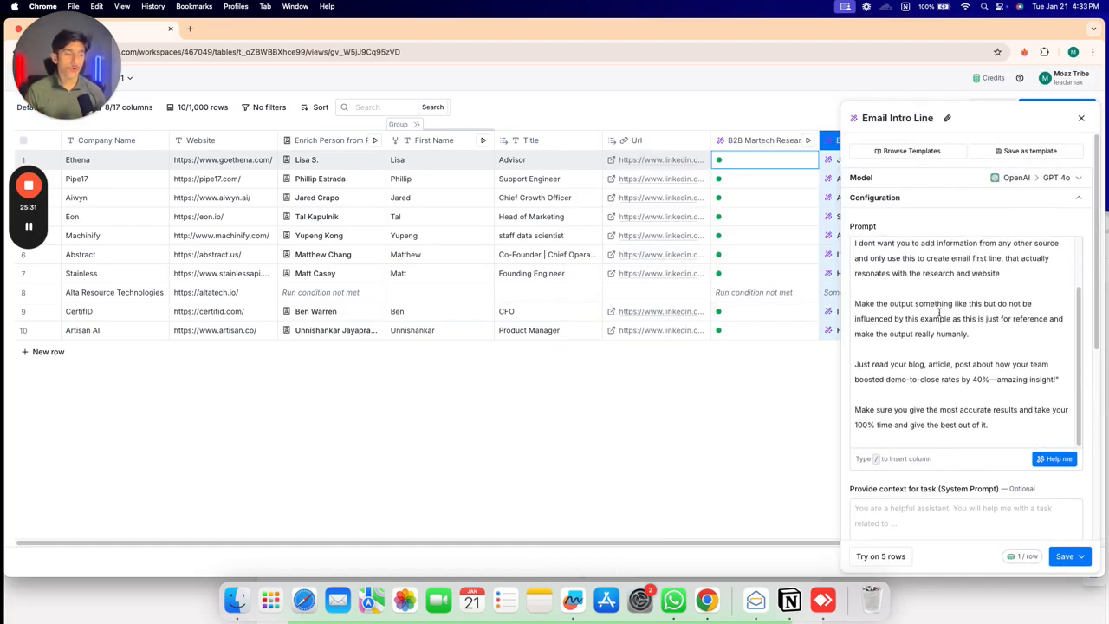
scroll(938, 313, up, 3)
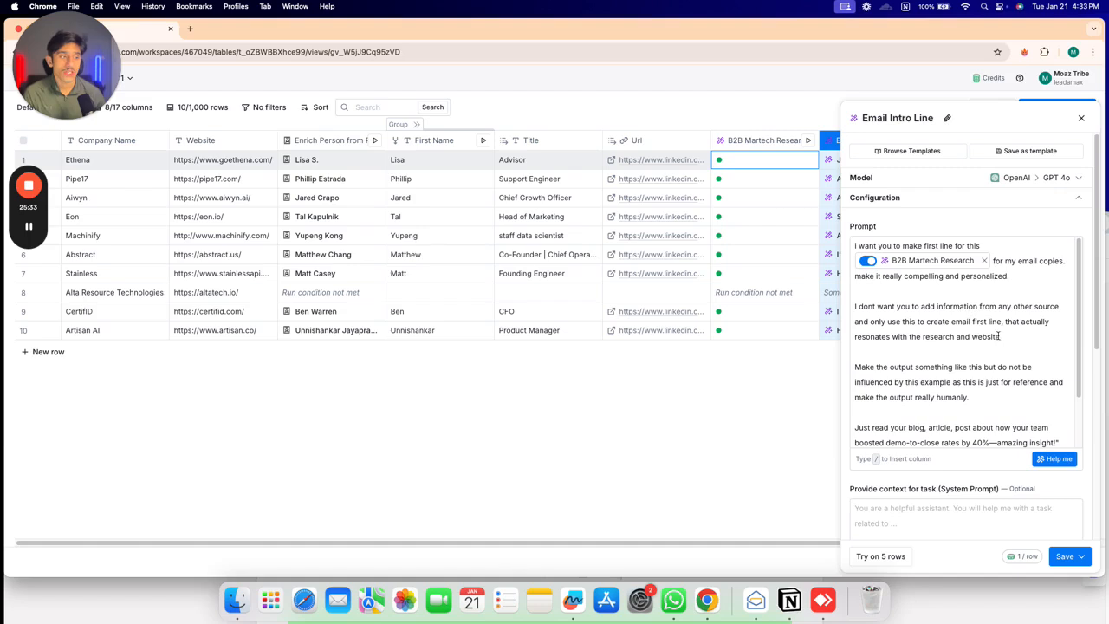
scroll(925, 343, down, 3)
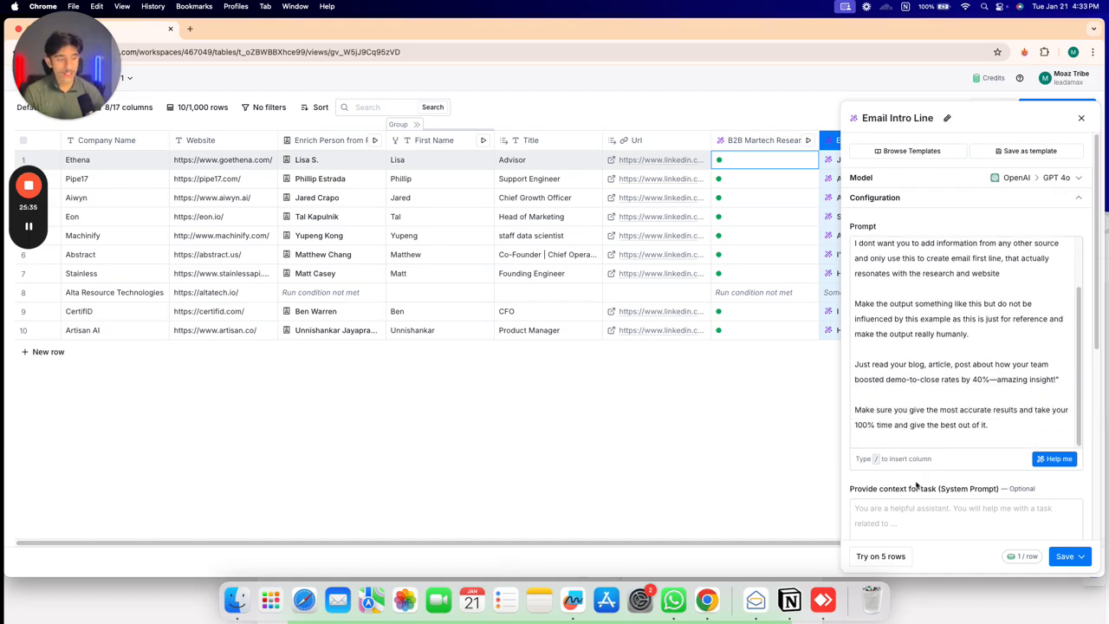
scroll(906, 431, down, 2)
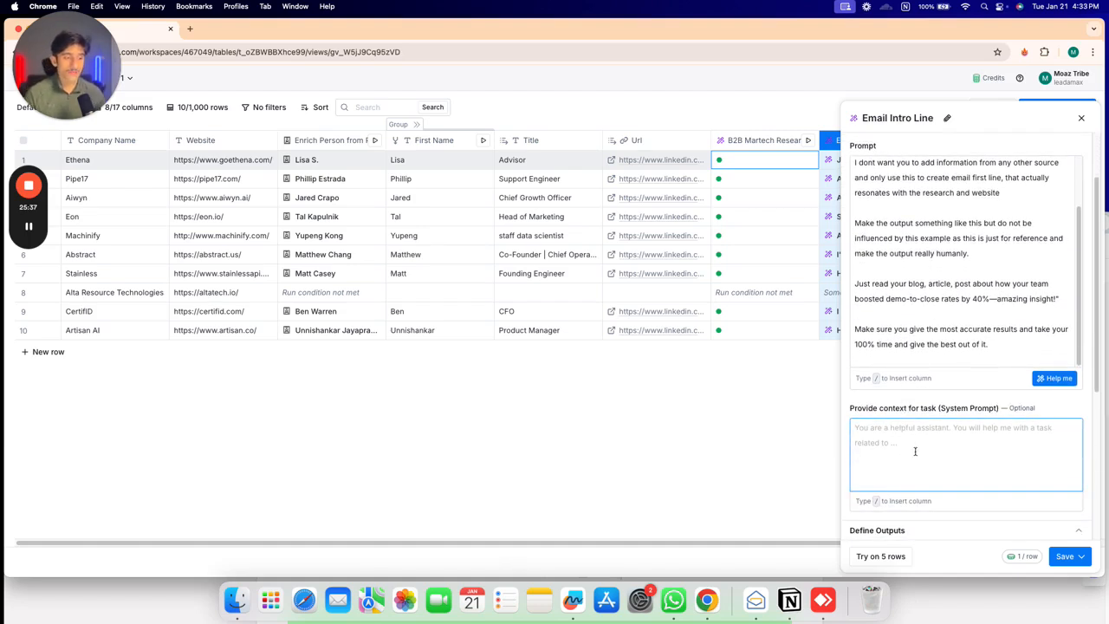
scroll(911, 438, down, 5)
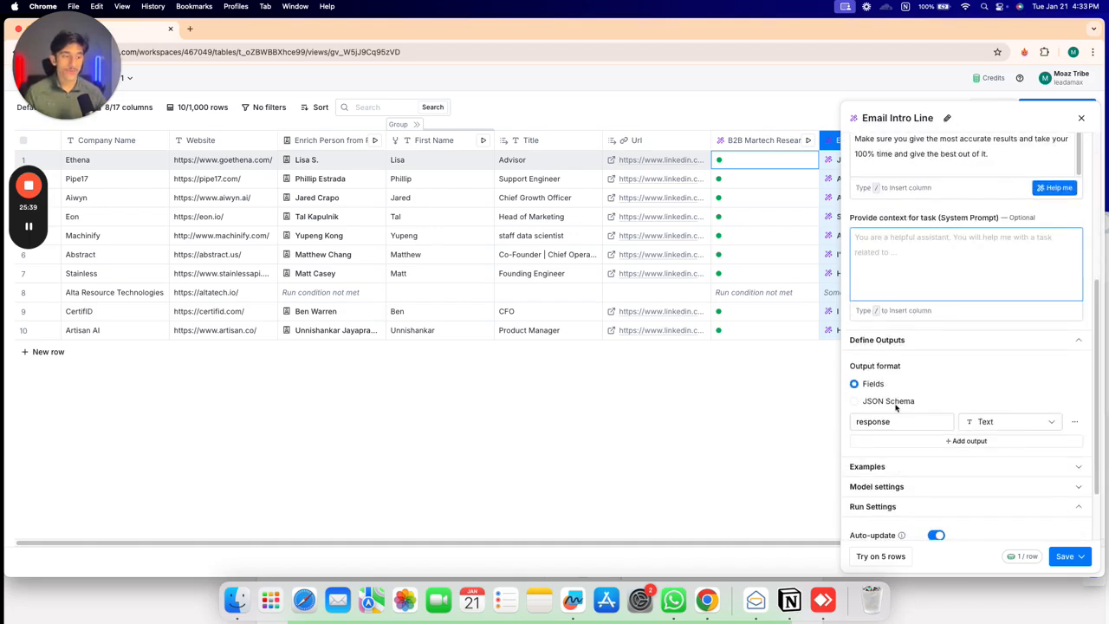
scroll(904, 451, down, 2)
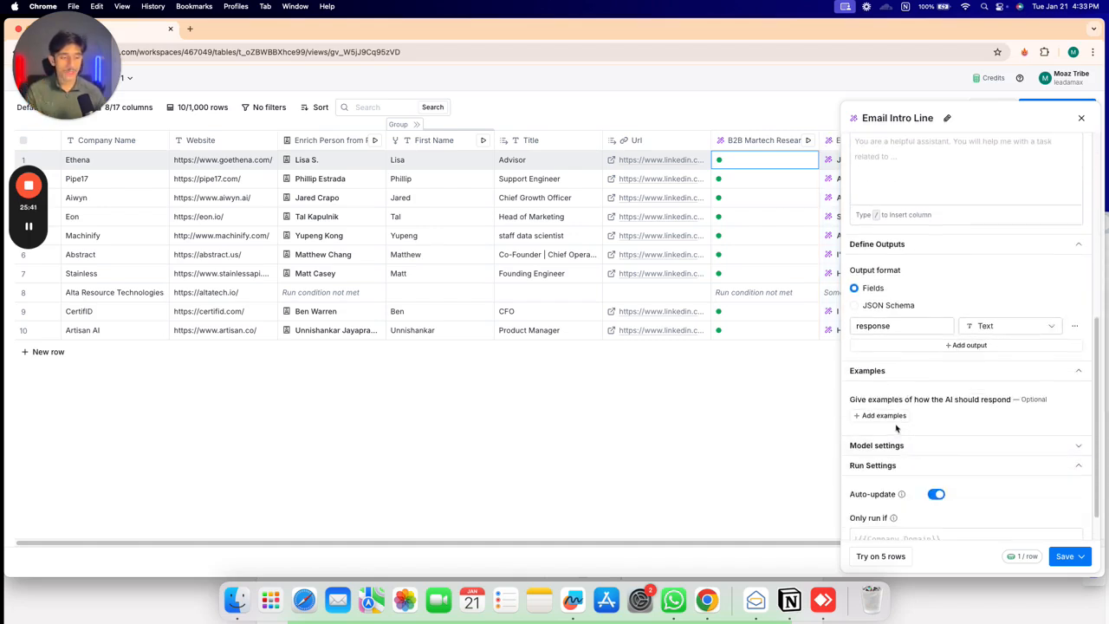
click(896, 417)
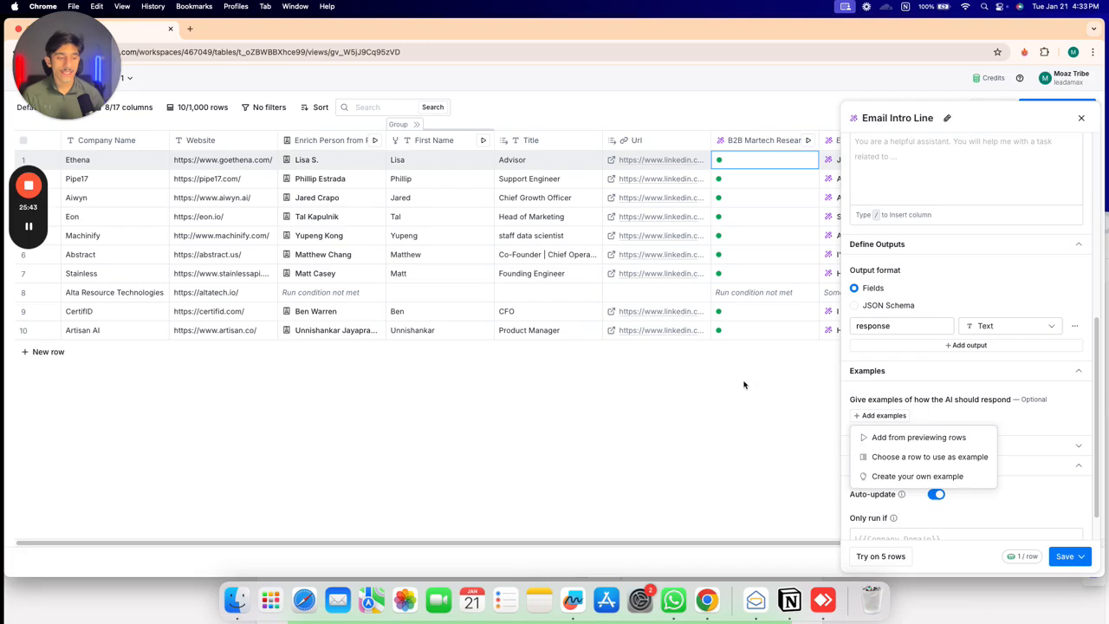
key(Escape)
click(1080, 119)
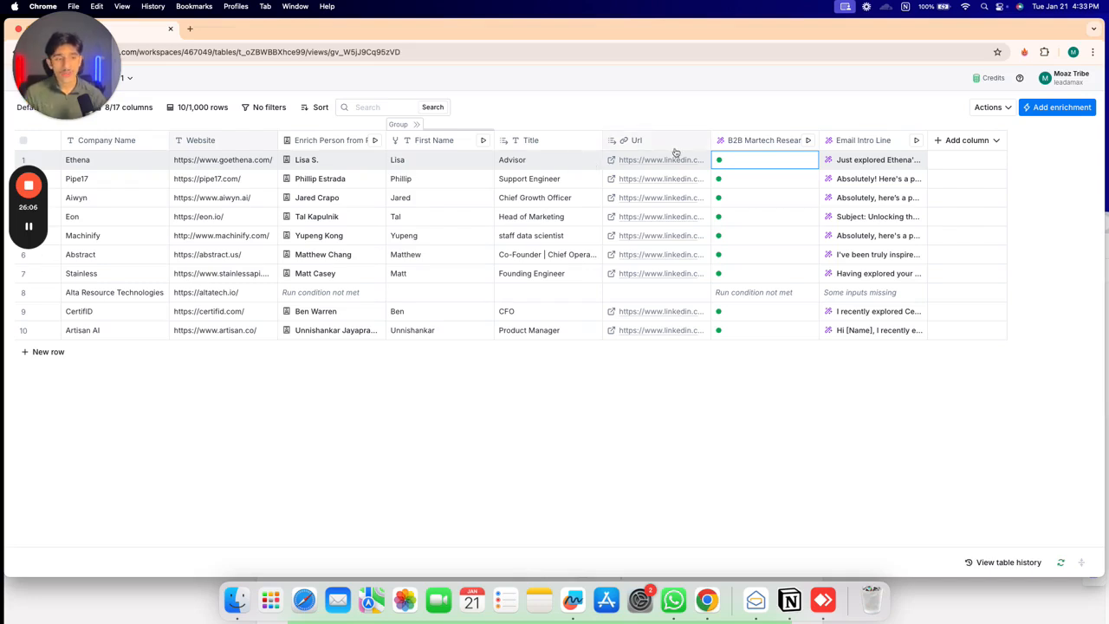
Hide the B2B Martech Research and Email Intro Line columns in the table
click(752, 140)
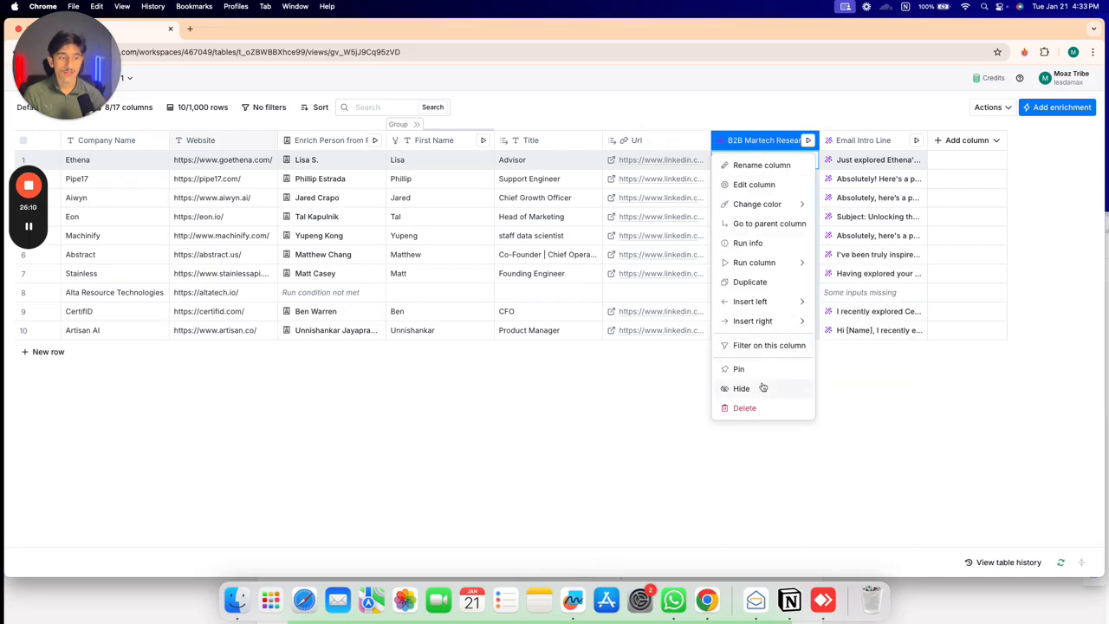
key(Escape)
click(855, 141)
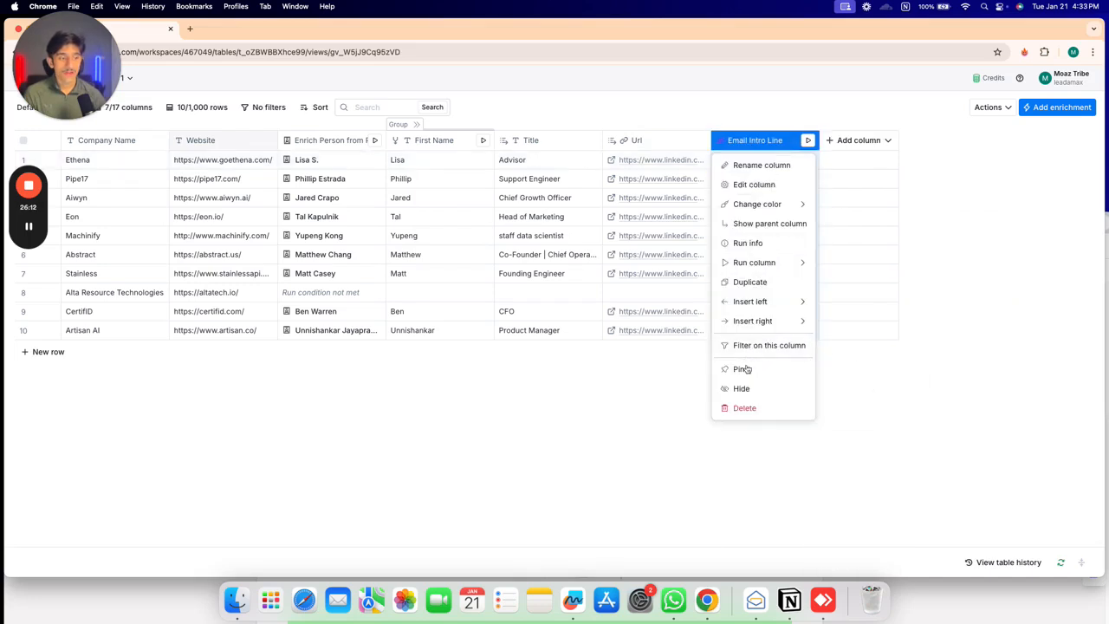
click(751, 388)
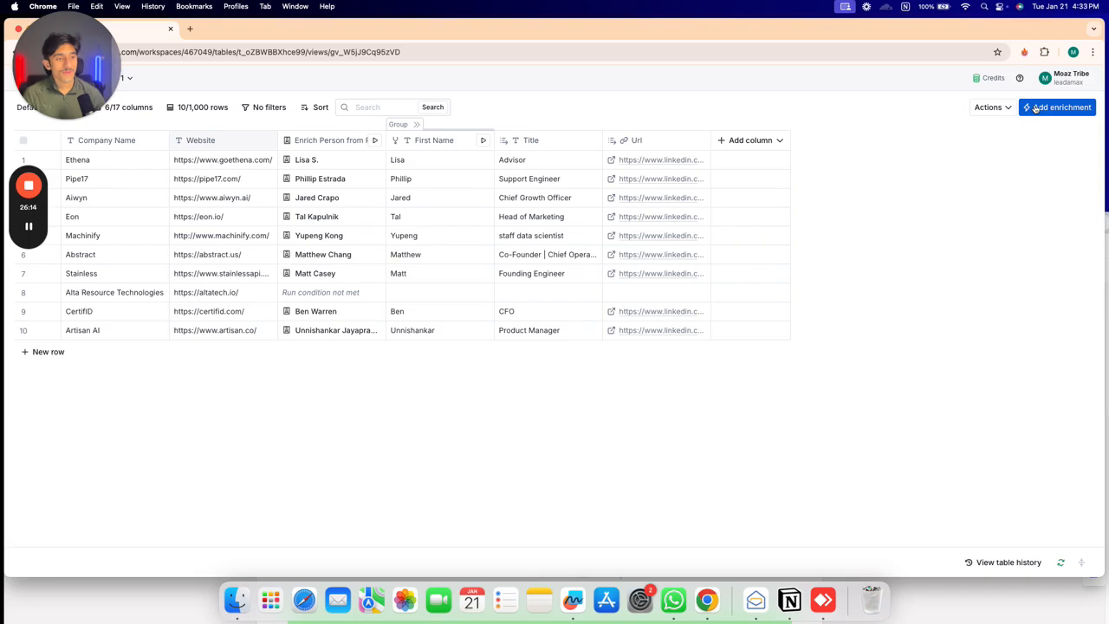
Search the enrichments for "email" and open the Work Email waterfall for configuration
click(750, 141)
click(753, 169)
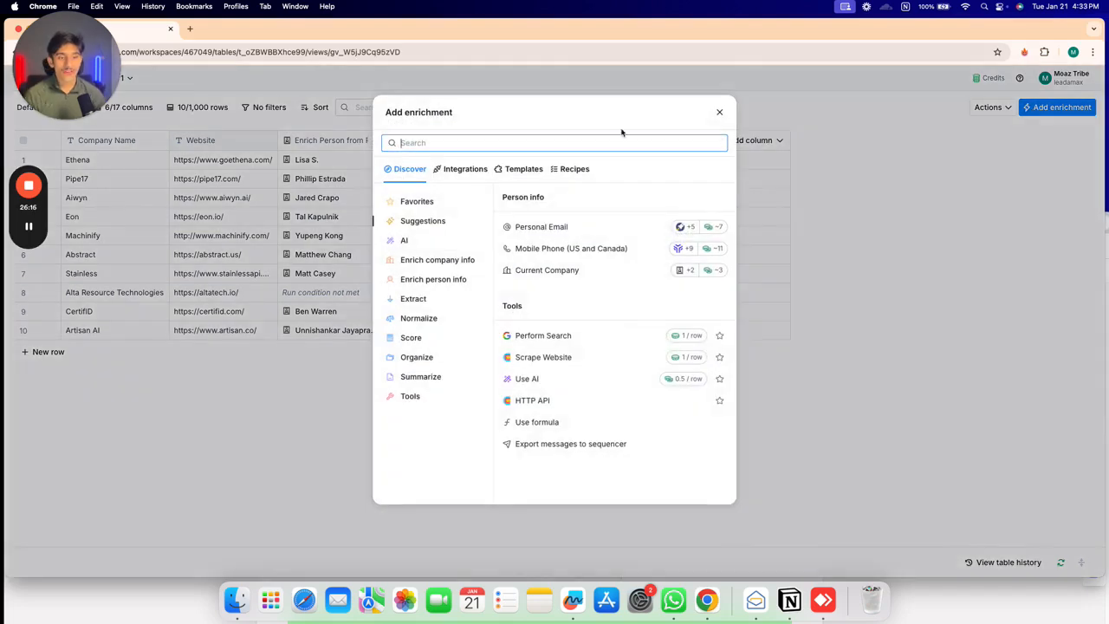
text(f)
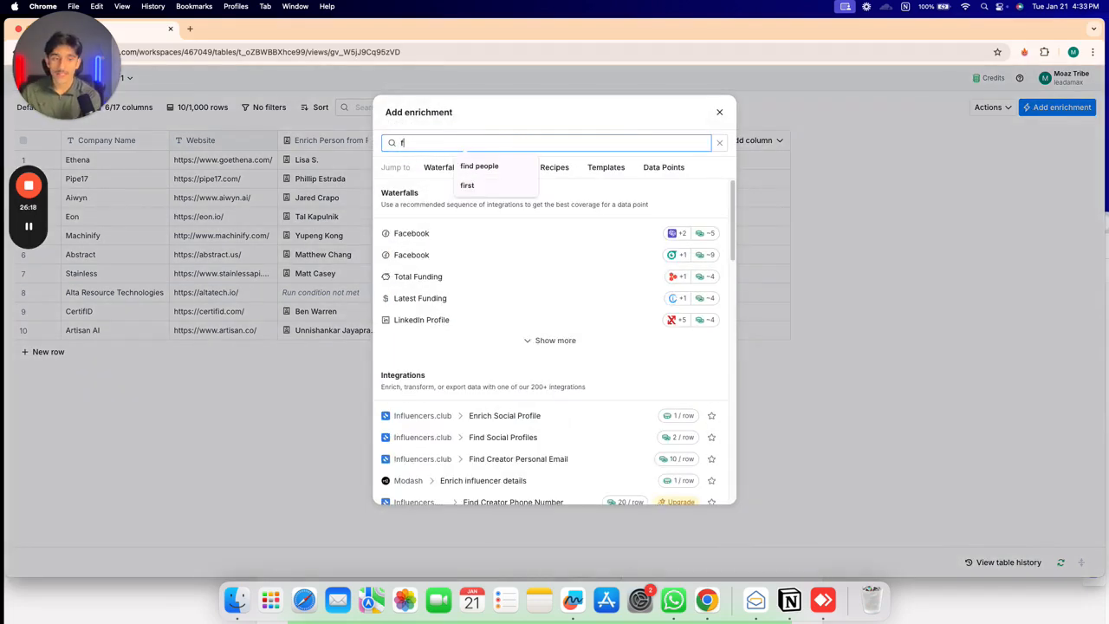
key(BackSpace)
text(email)
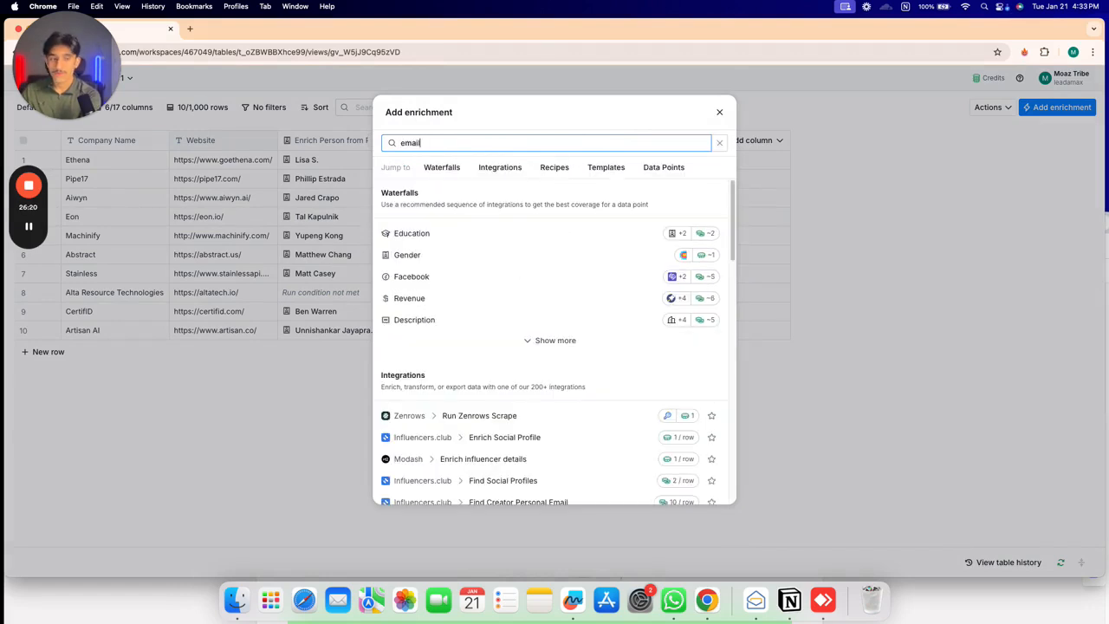
click(525, 238)
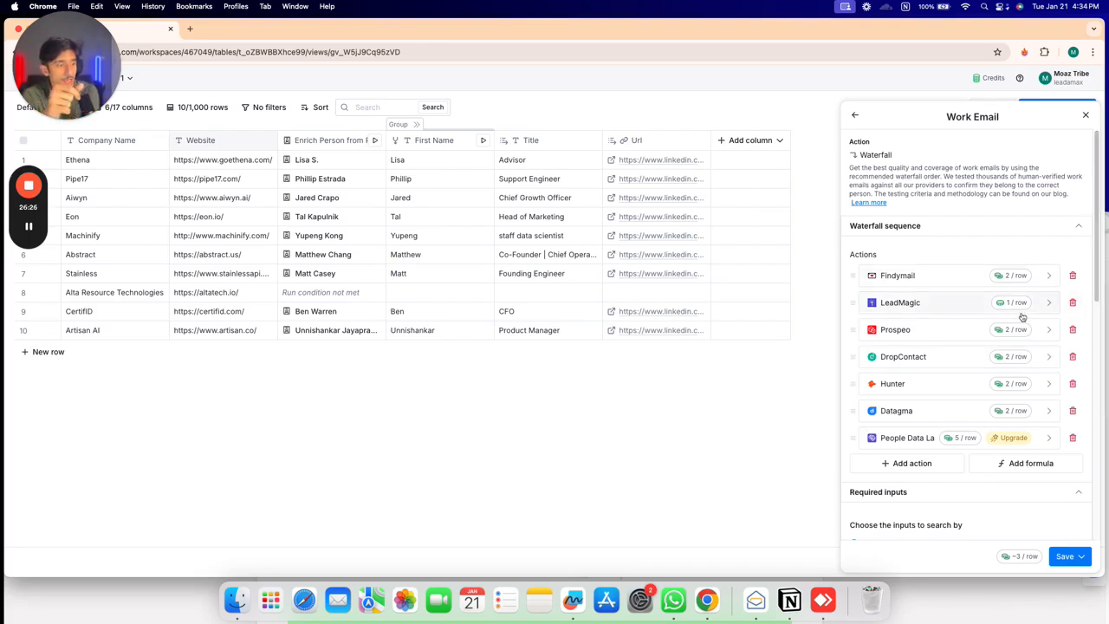
Move Prospeo to the first place in the Work Email waterfall sequence and check the required inputs and validation settings
drag(965, 334, 953, 277)
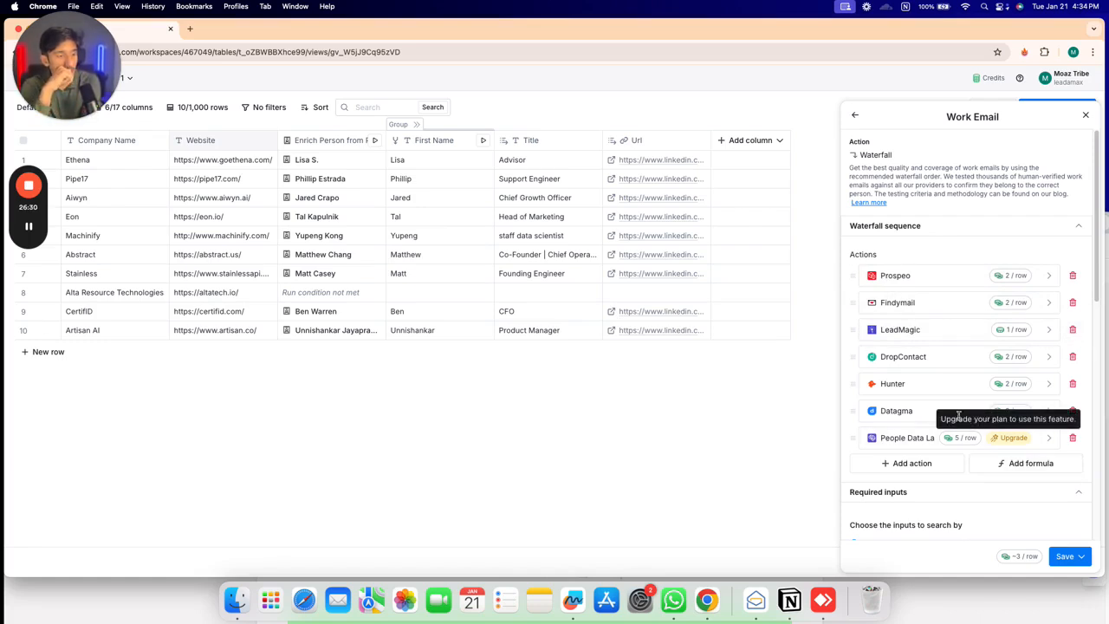
scroll(891, 386, down, 5)
scroll(891, 390, down, 1)
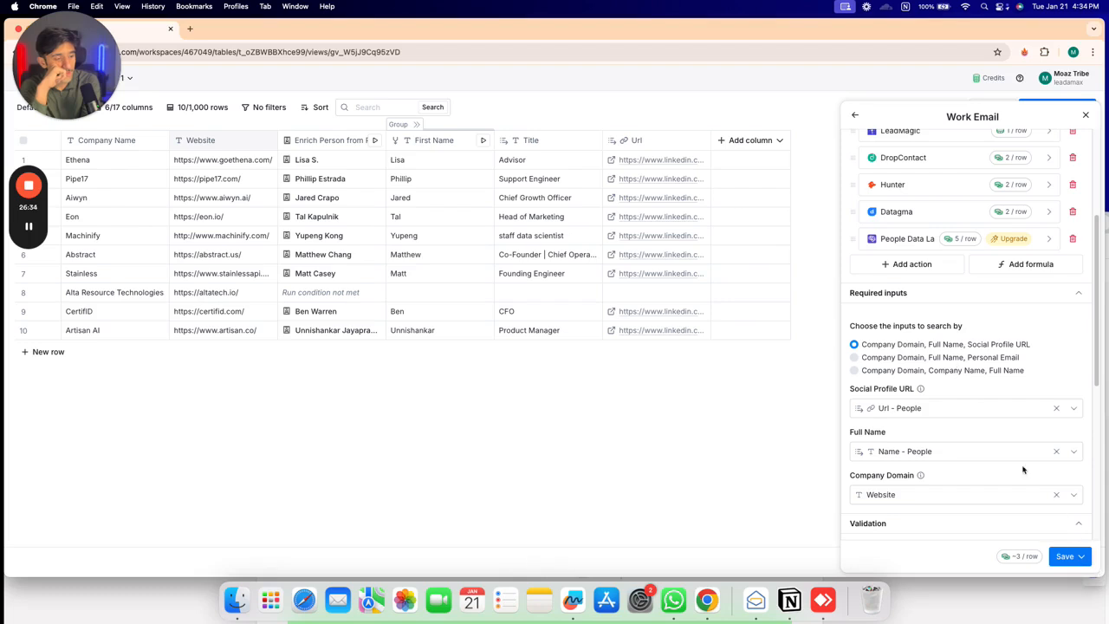
scroll(945, 364, down, 2)
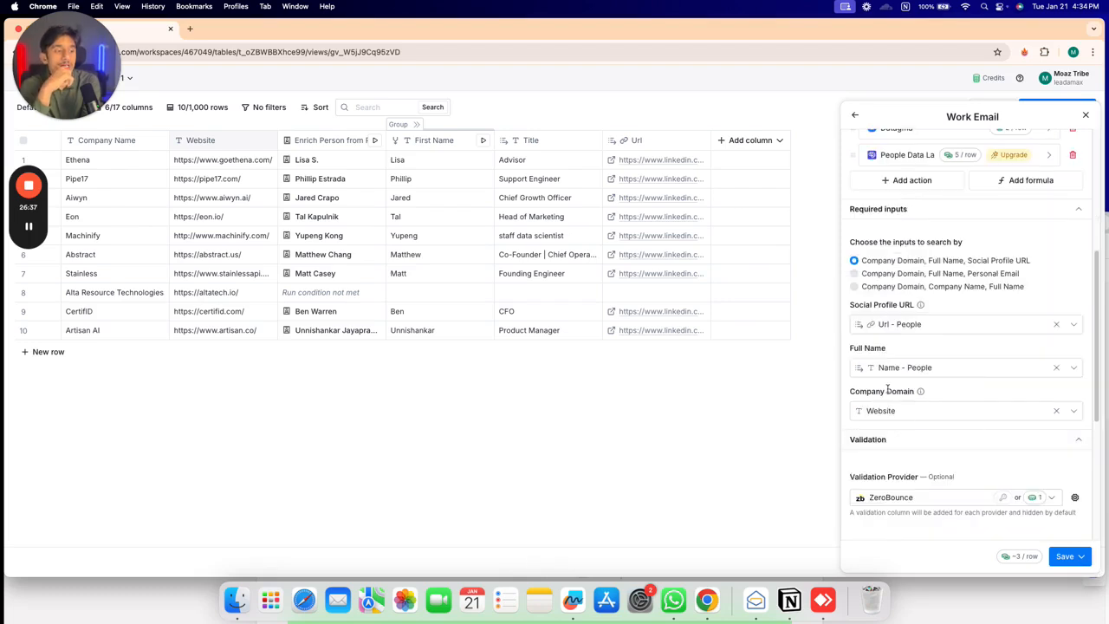
scroll(1055, 432, down, 3)
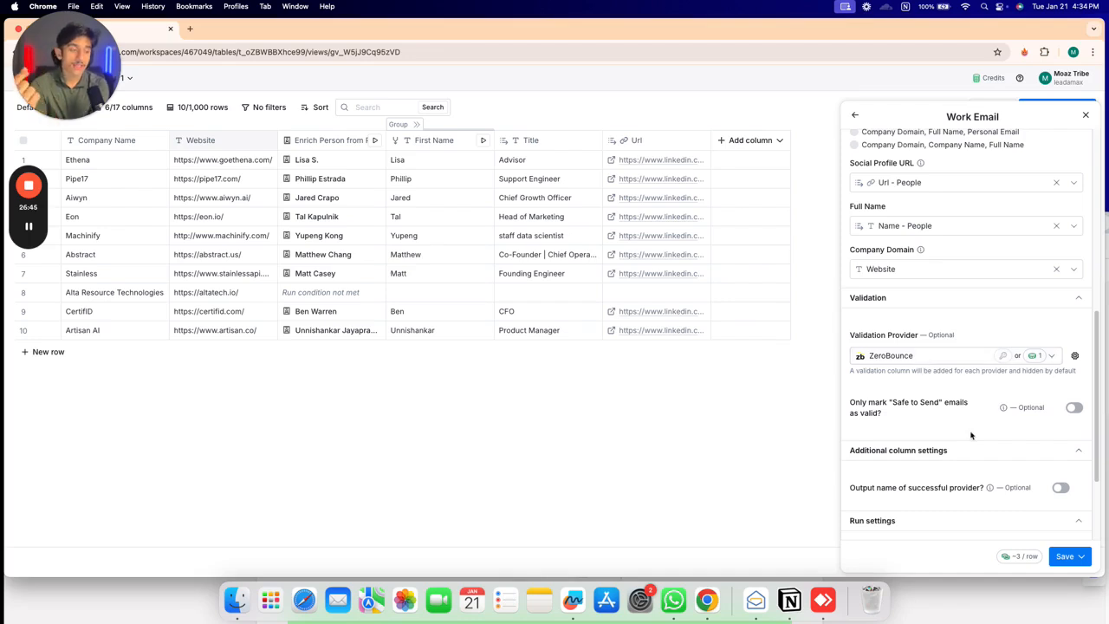
Save the Work Email waterfall and run it on the table's rows, checking each provider's results through to the Work Email column
scroll(1059, 524, down, 3)
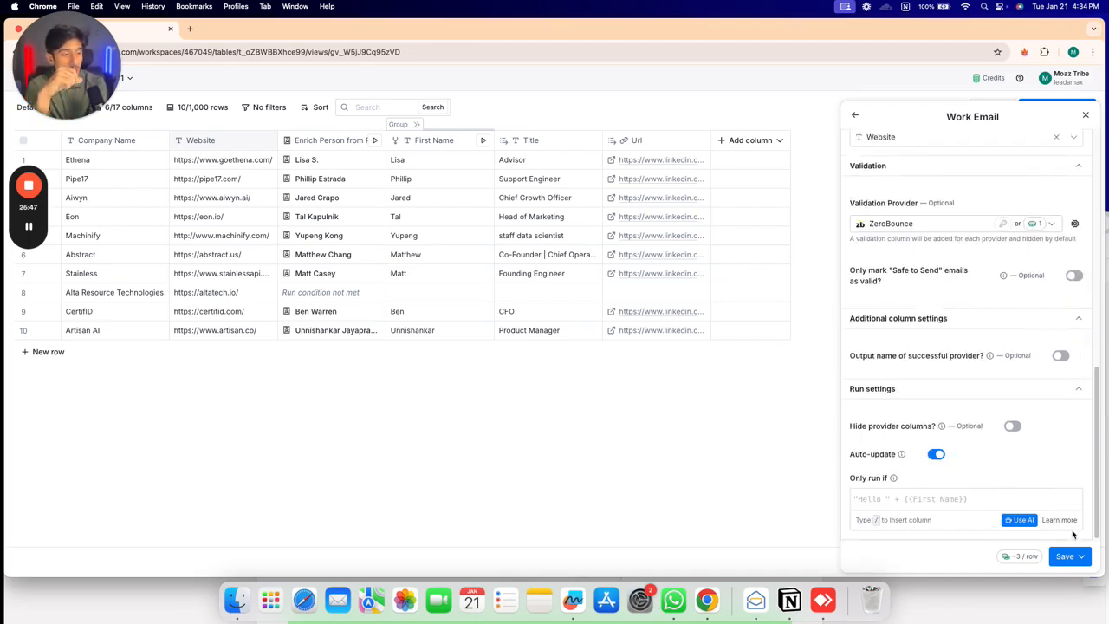
click(1067, 557)
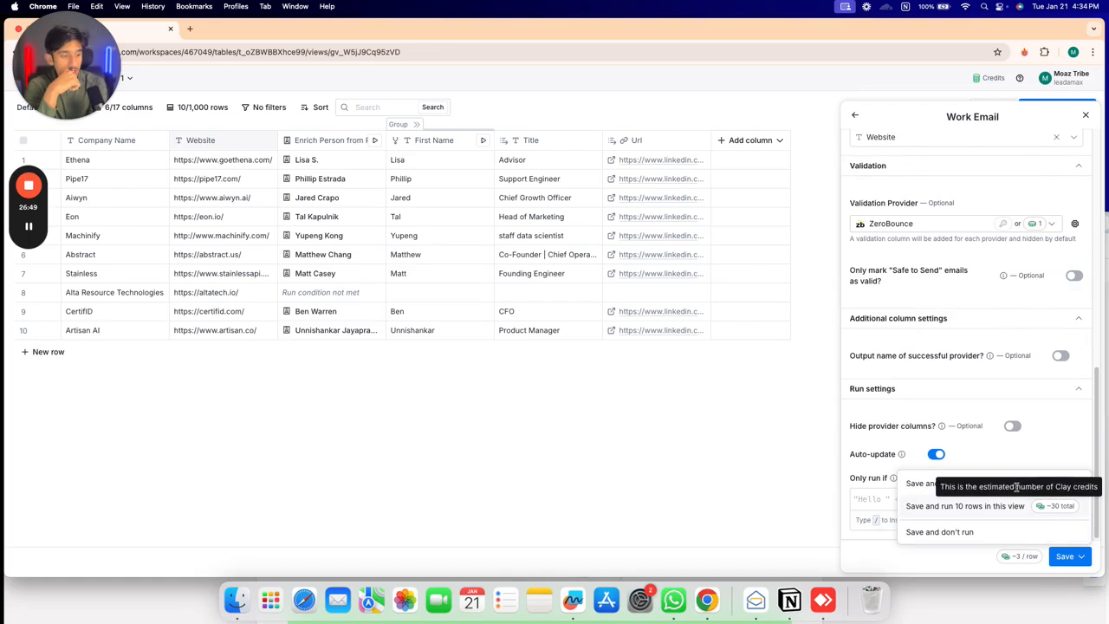
click(929, 484)
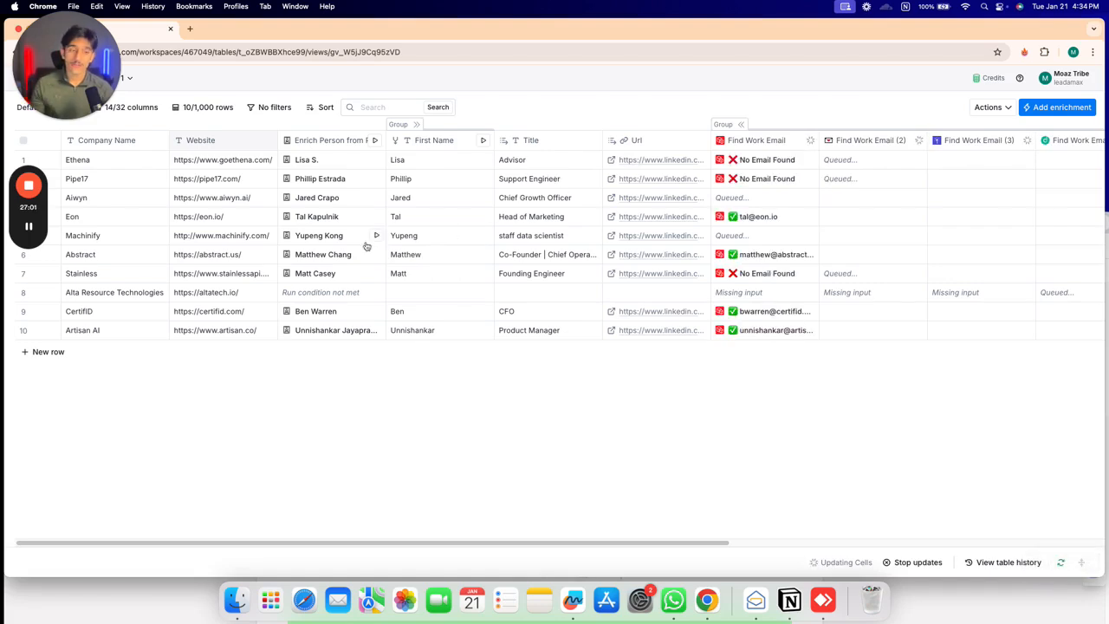
scroll(758, 362, right, 5)
scroll(624, 320, right, 8)
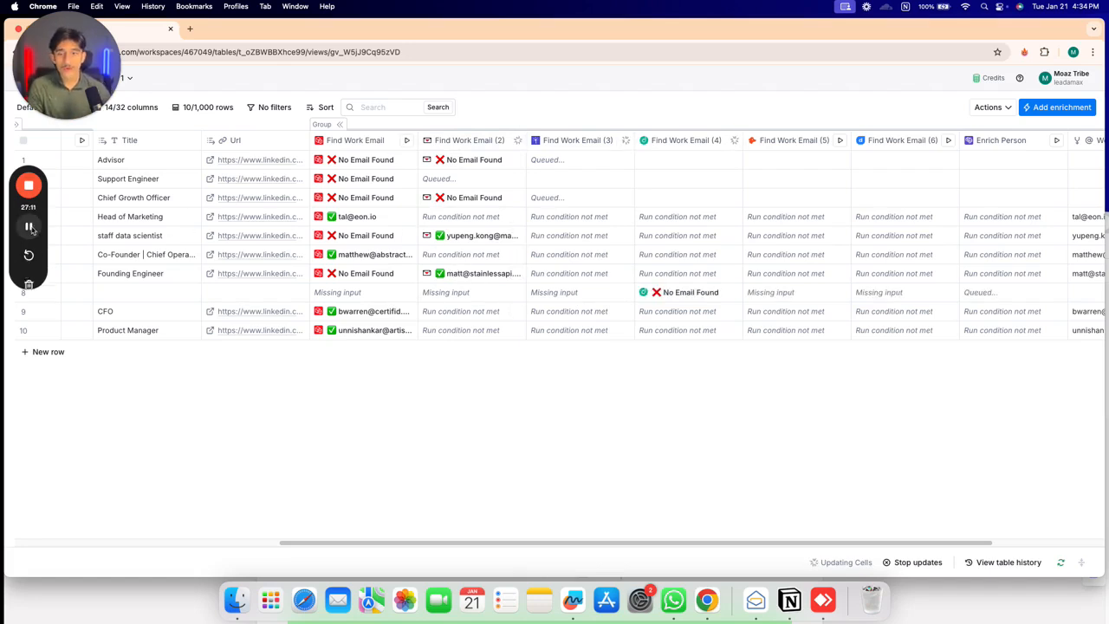
scroll(537, 364, right, 5)
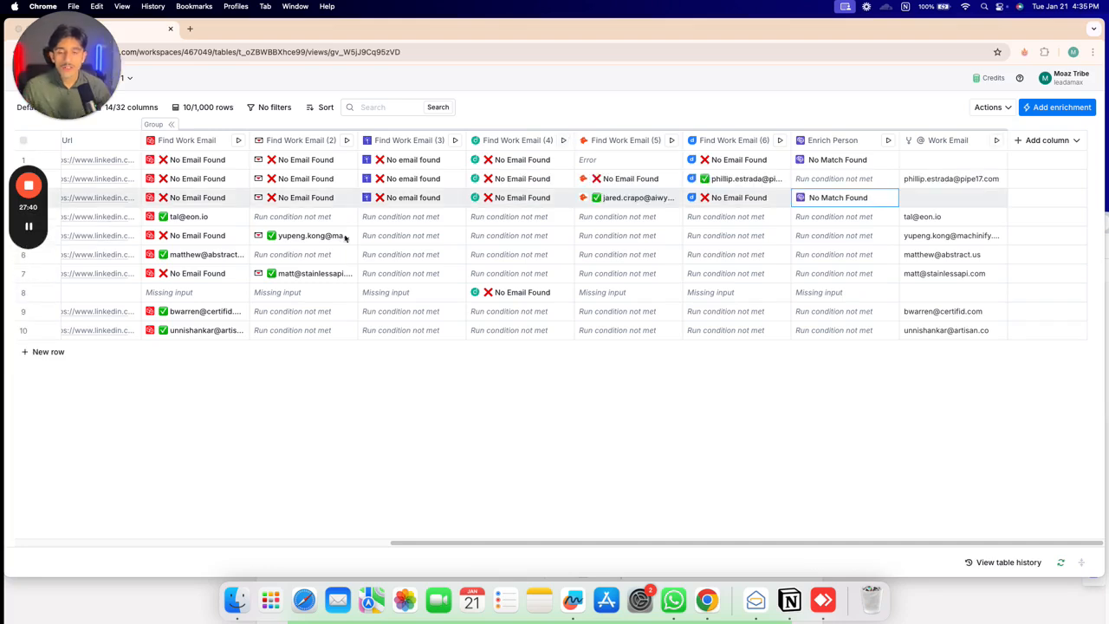
click(929, 201)
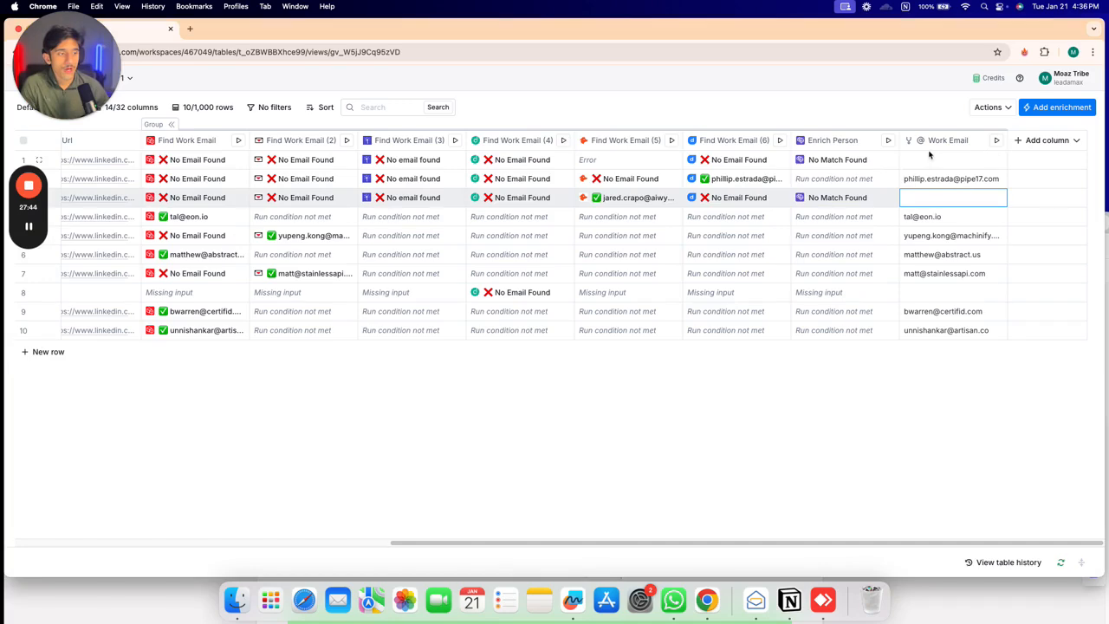
Search the enrichments for "email" and view the Personal Email waterfall's provider sequence without adding it
click(1057, 107)
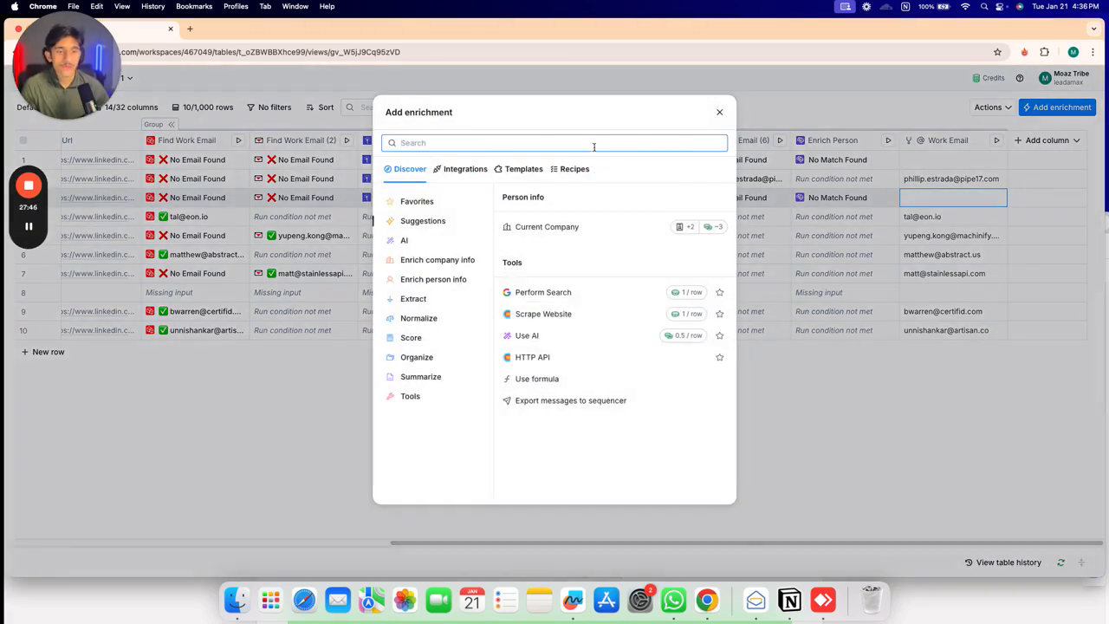
text(email)
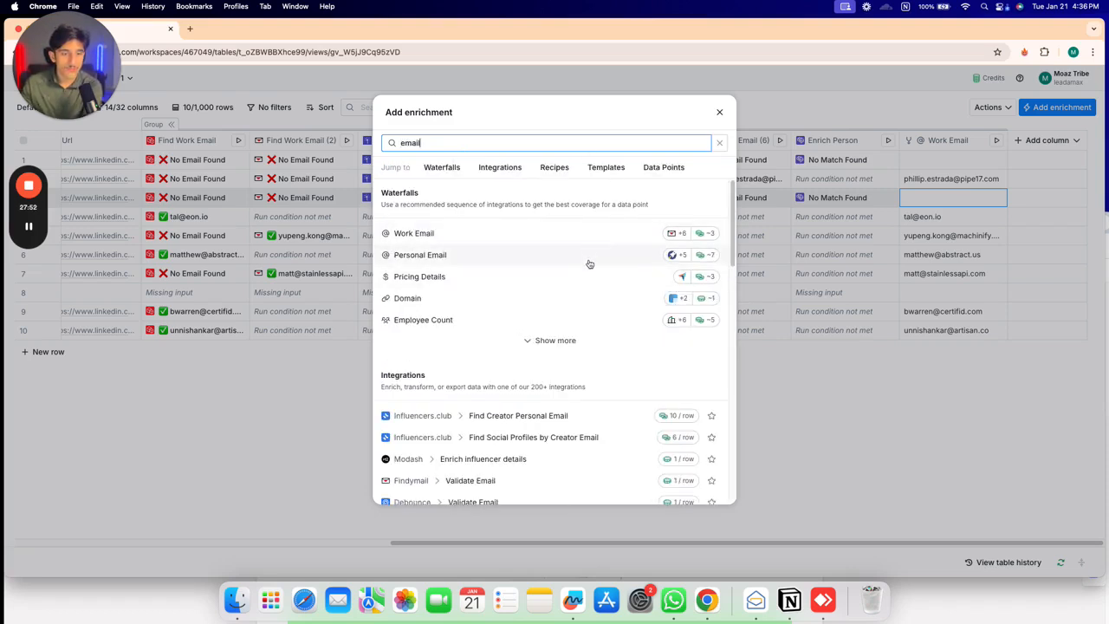
click(552, 341)
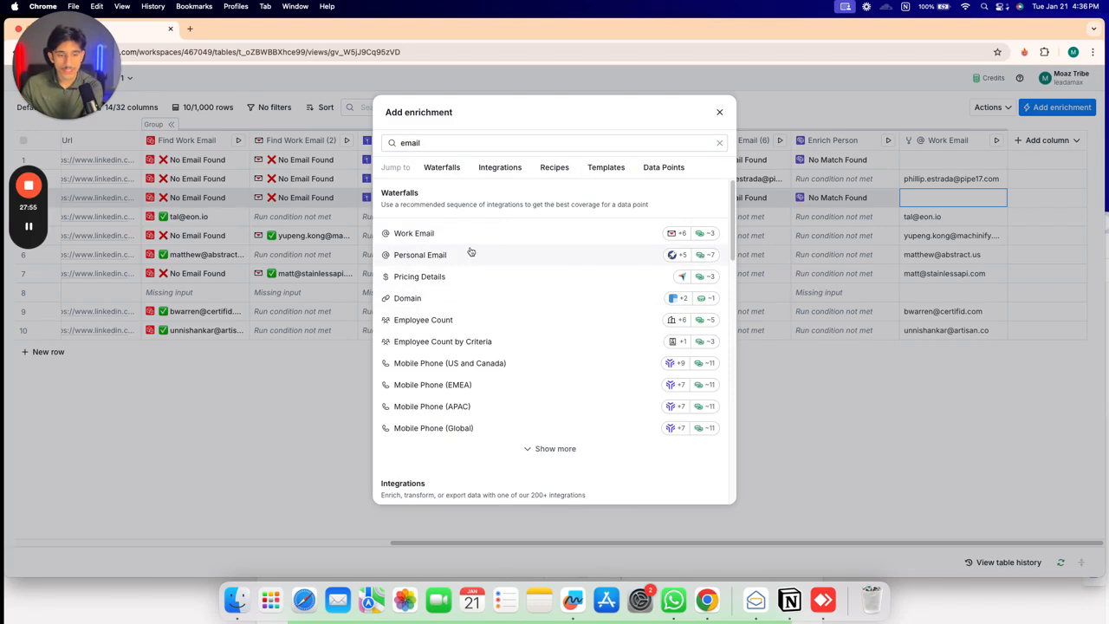
click(469, 254)
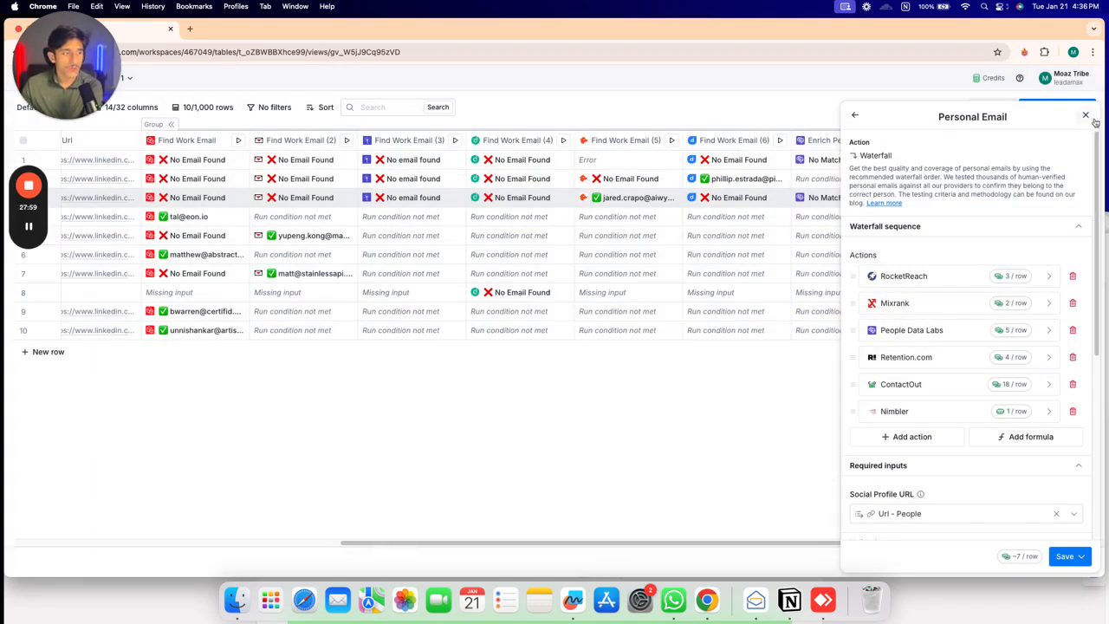
click(1086, 116)
Look over the table from the company details to the Work Email column and view the available enrichments
scroll(816, 265, left, 10)
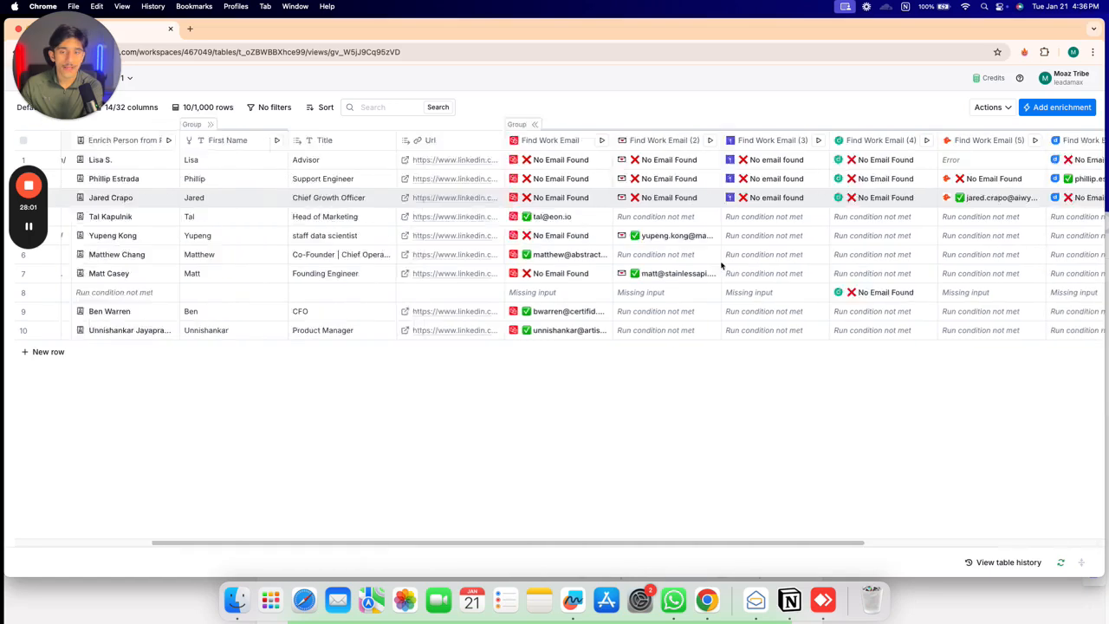
scroll(569, 159, left, 2)
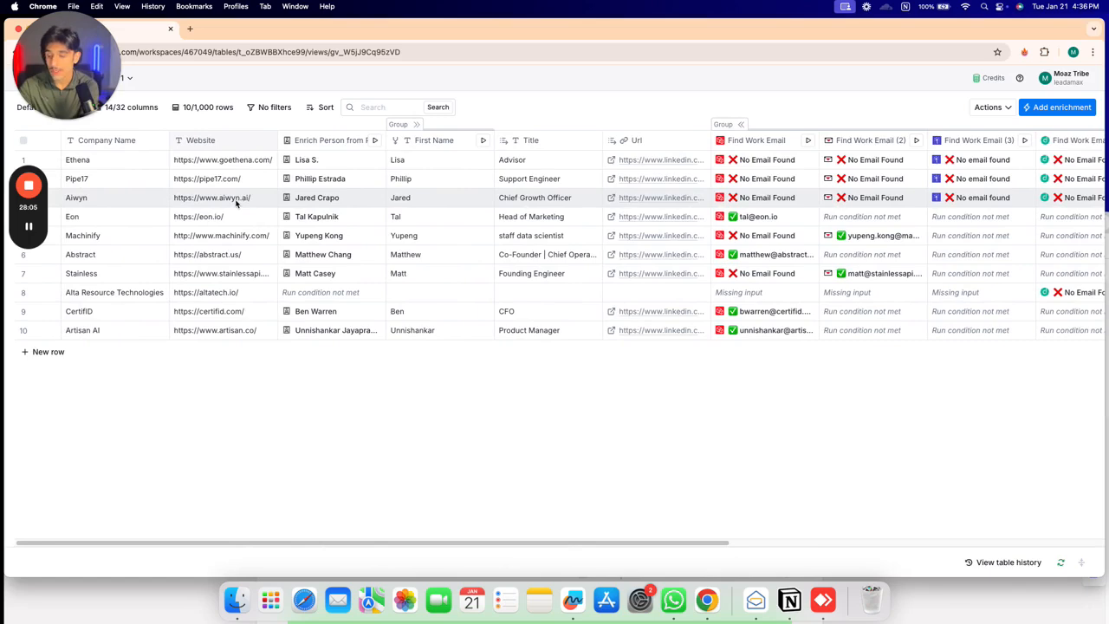
scroll(238, 204, right, 12)
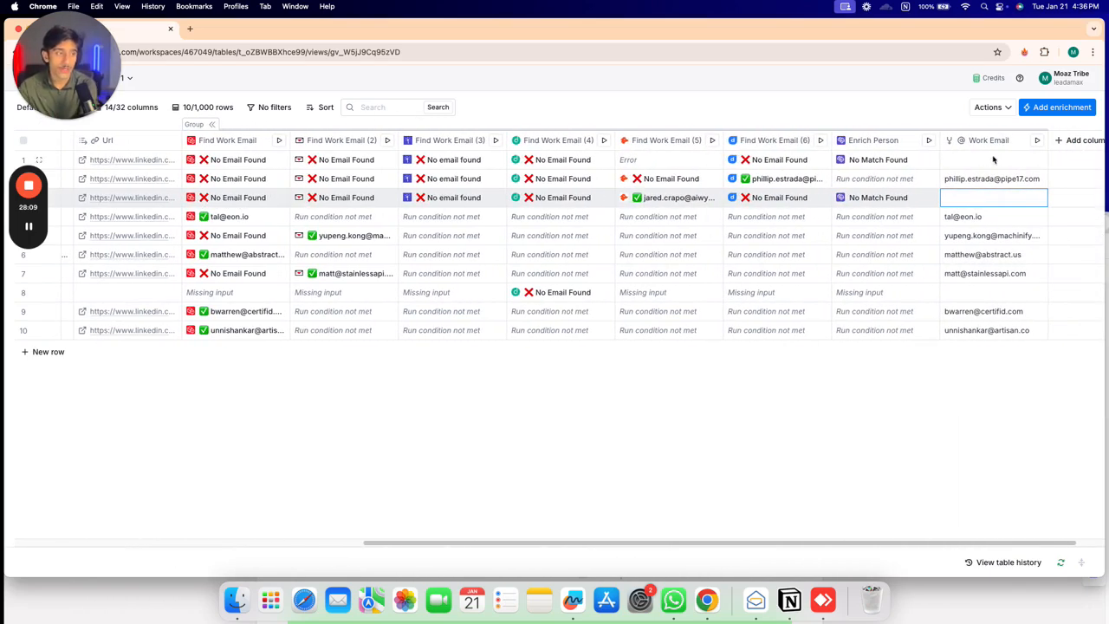
scroll(950, 179, right, 2)
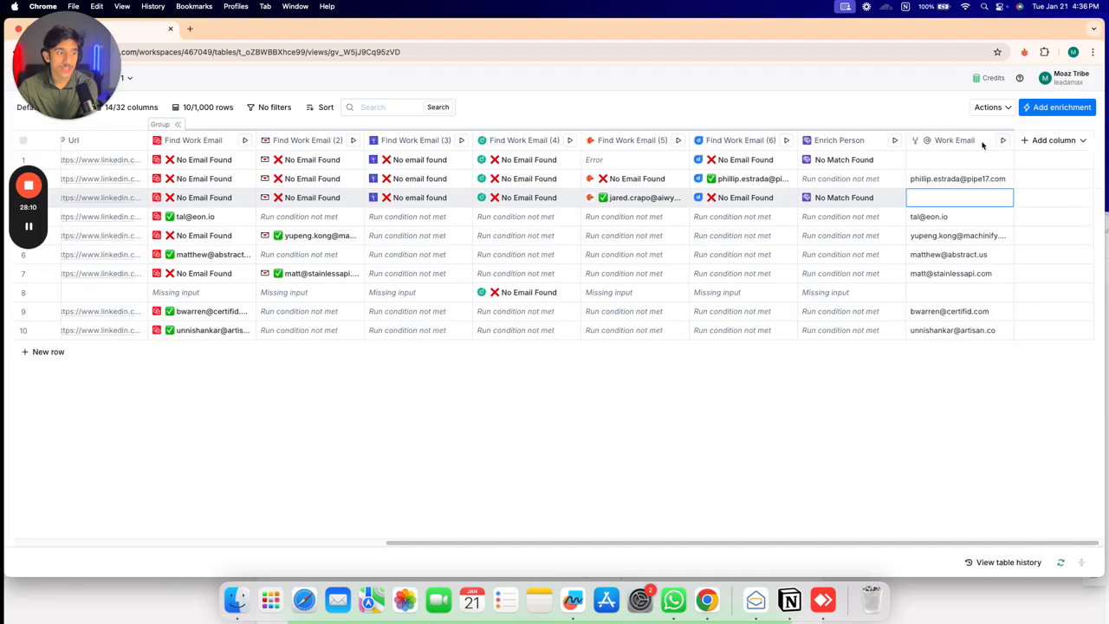
click(1056, 107)
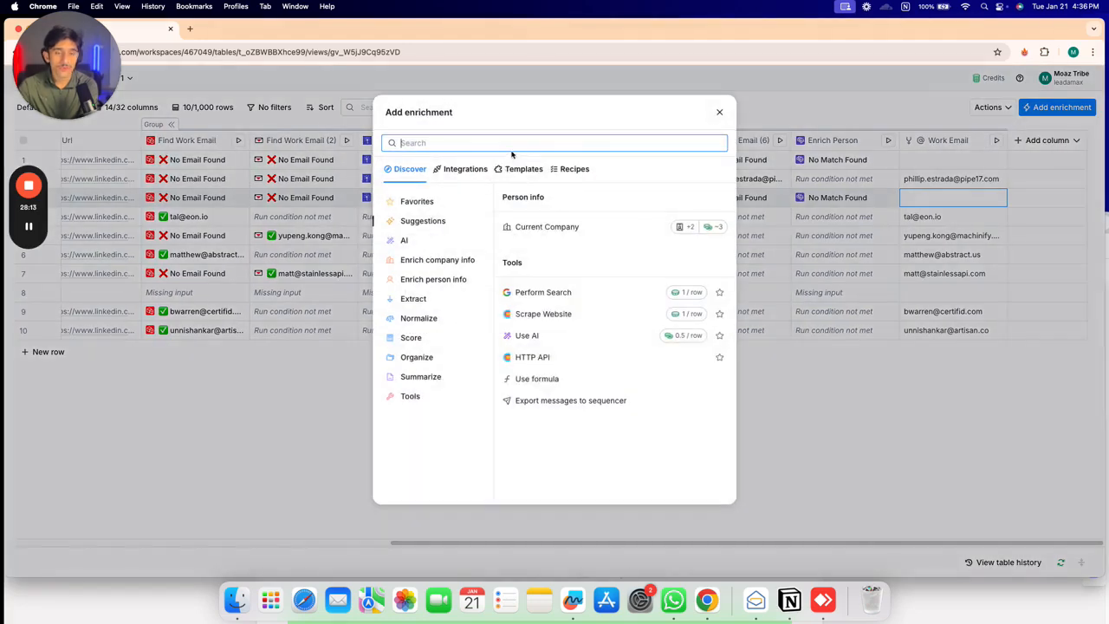
click(720, 112)
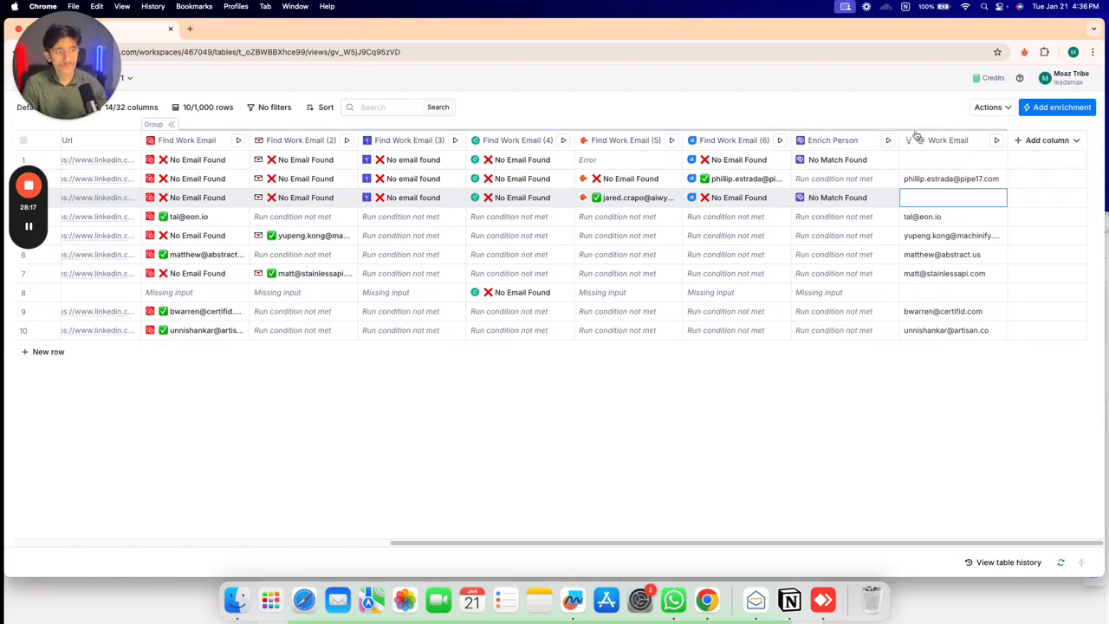
mouse_move(24, 230)
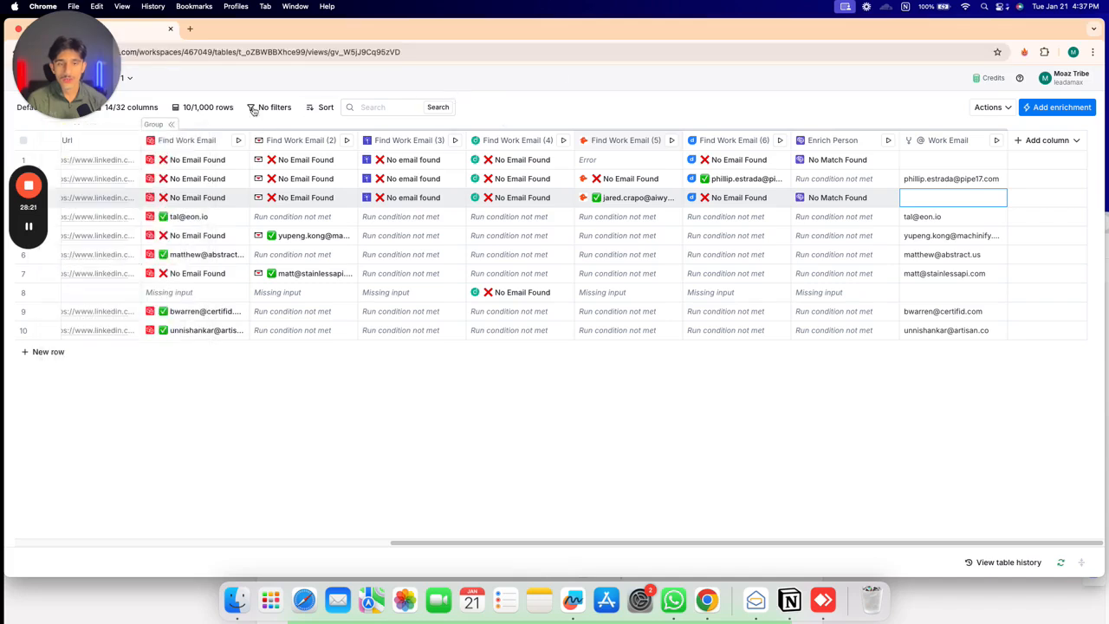
Show the hidden Validate Prospeo and Validate LeadMagic columns of the work email waterfall group
click(130, 106)
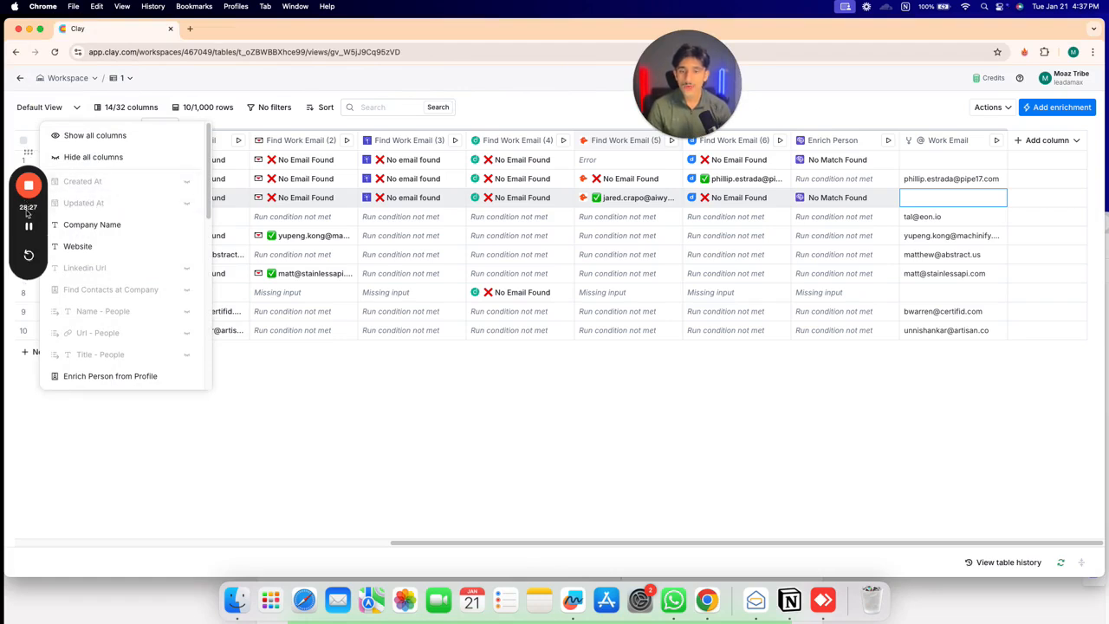
scroll(130, 223, down, 5)
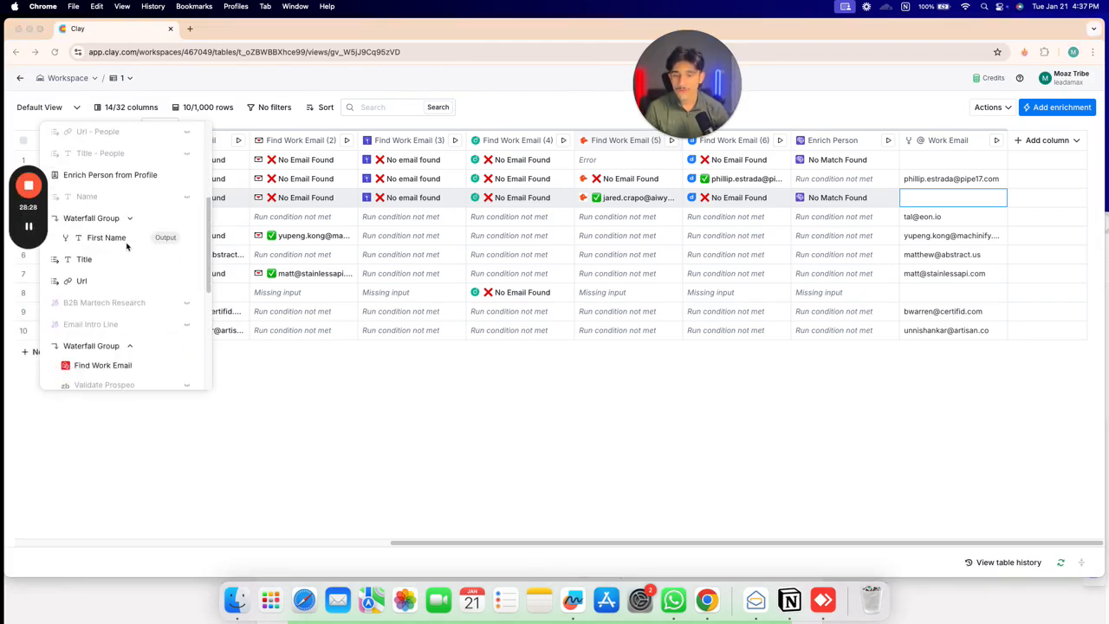
scroll(130, 243, down, 4)
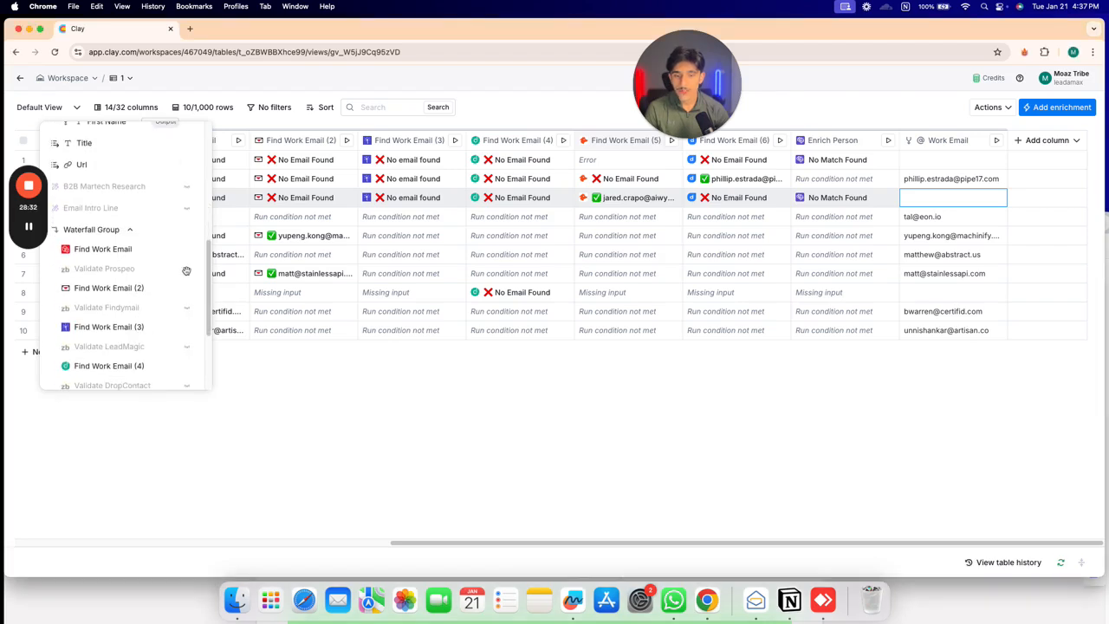
click(187, 271)
click(186, 271)
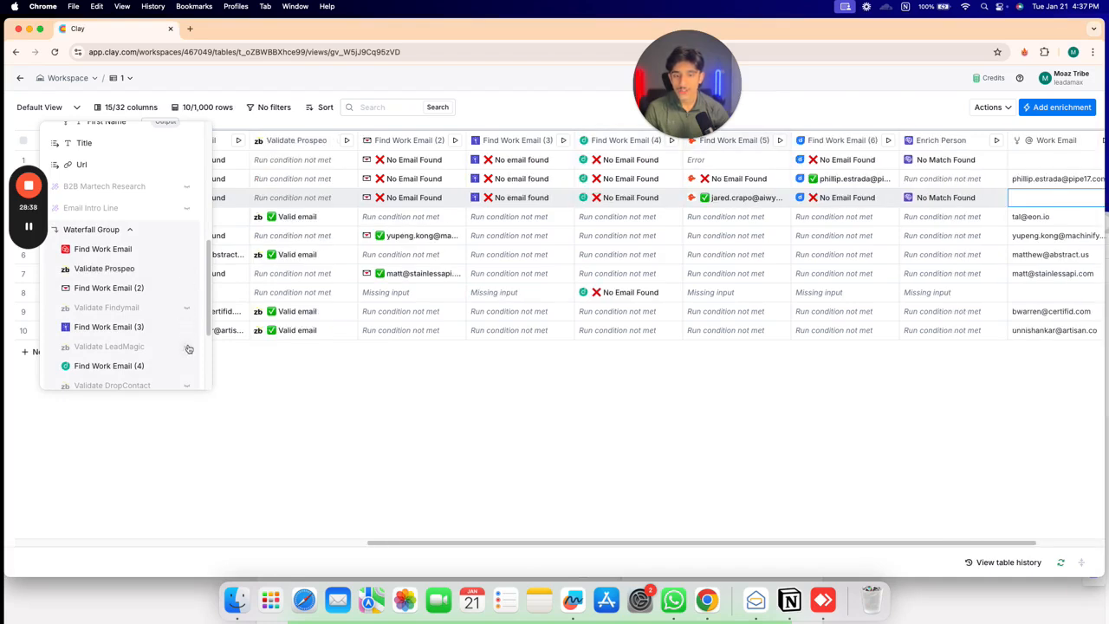
scroll(189, 329, down, 1)
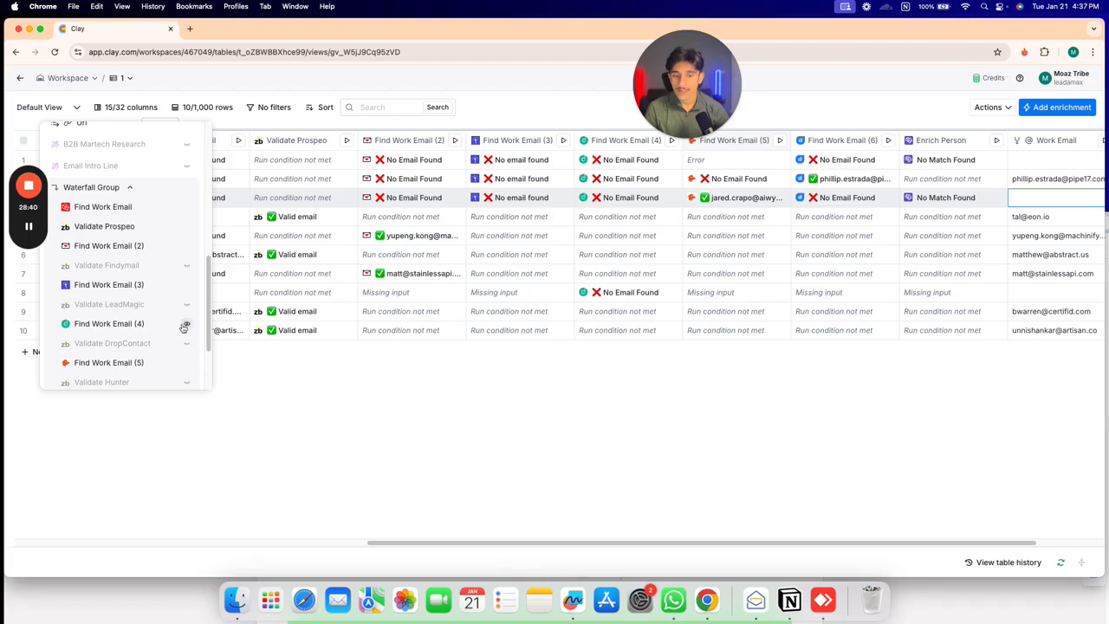
scroll(186, 338, down, 1)
scroll(189, 369, down, 2)
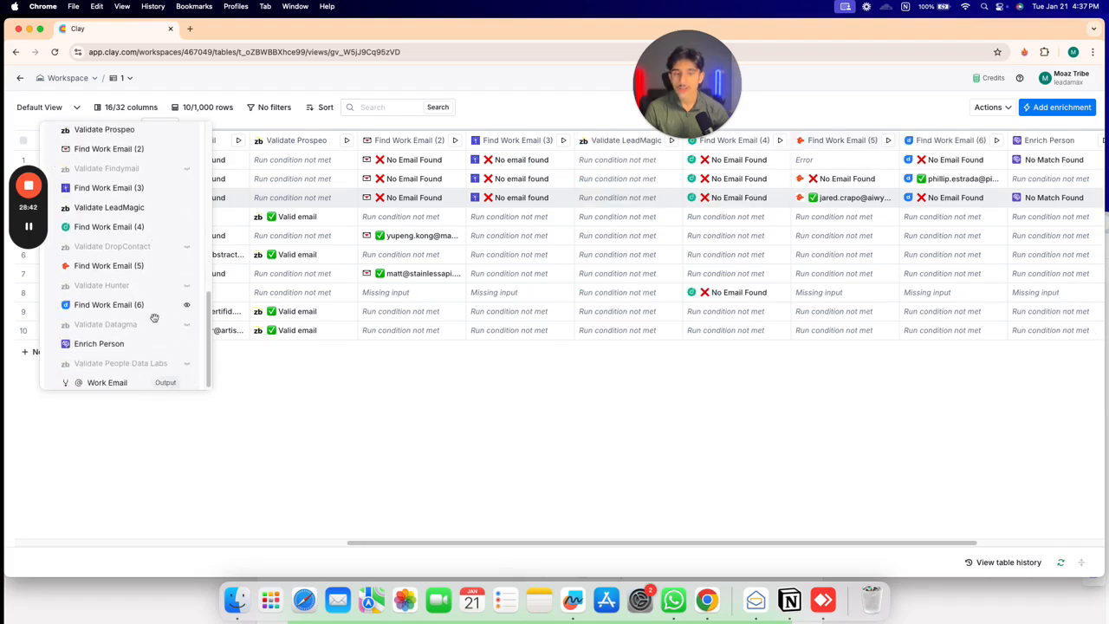
Show the waterfall's remaining validation columns for Findymail, DropContact, Hunter, Datagma and People Data Labs
scroll(138, 260, up, 1)
scroll(127, 262, up, 5)
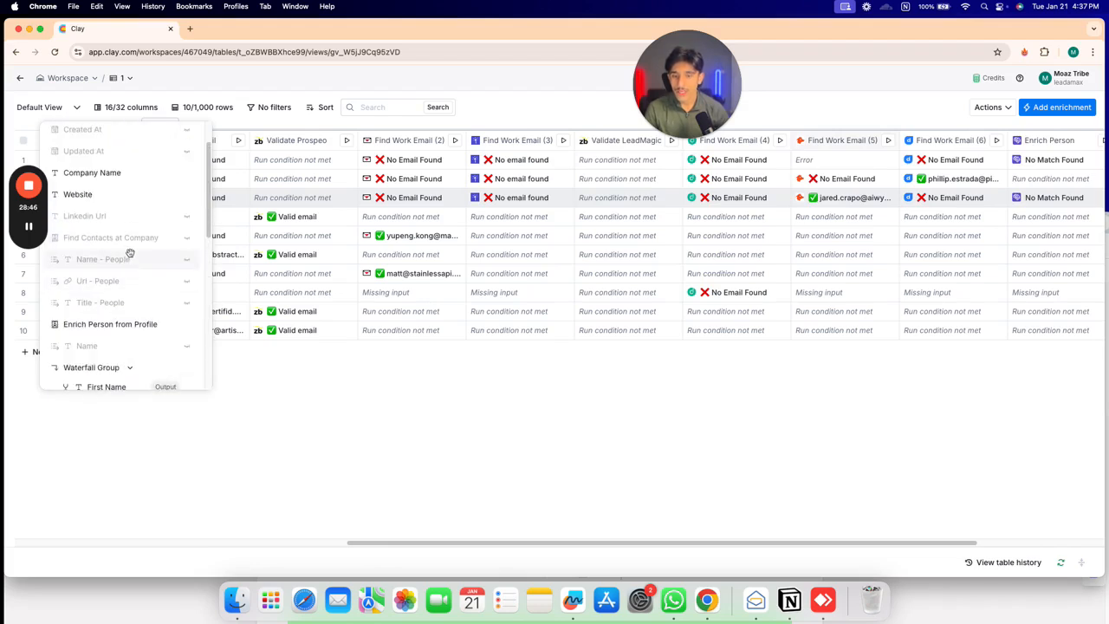
scroll(144, 328, down, 10)
click(144, 325)
scroll(134, 266, up, 10)
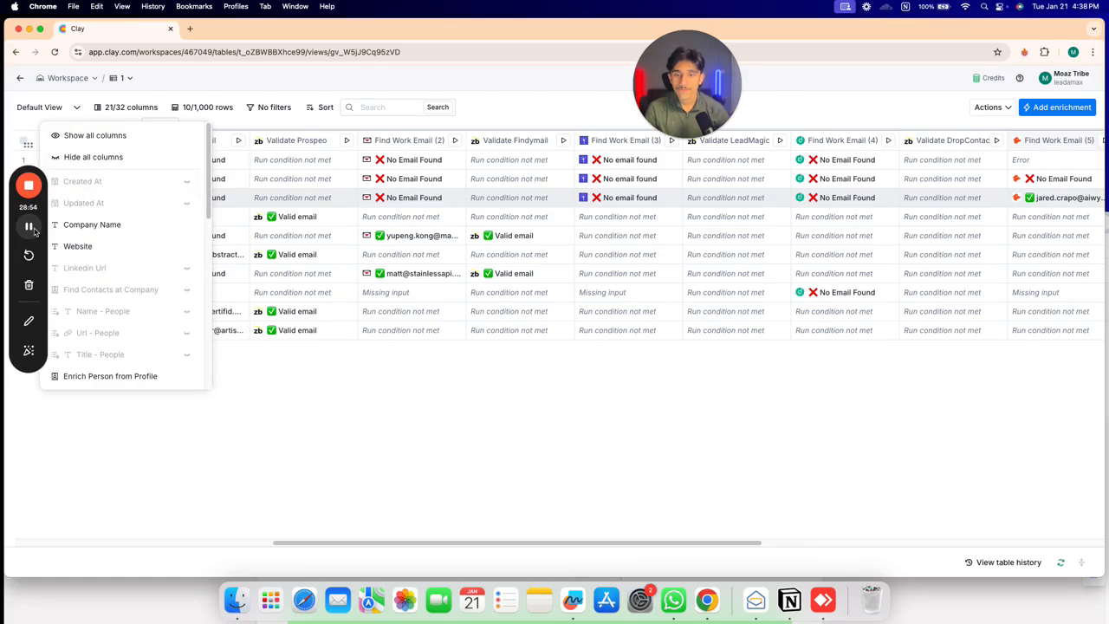
Show all columns of the table and review the email validation results alongside the contact and research columns
click(95, 135)
scroll(713, 399, right, 10)
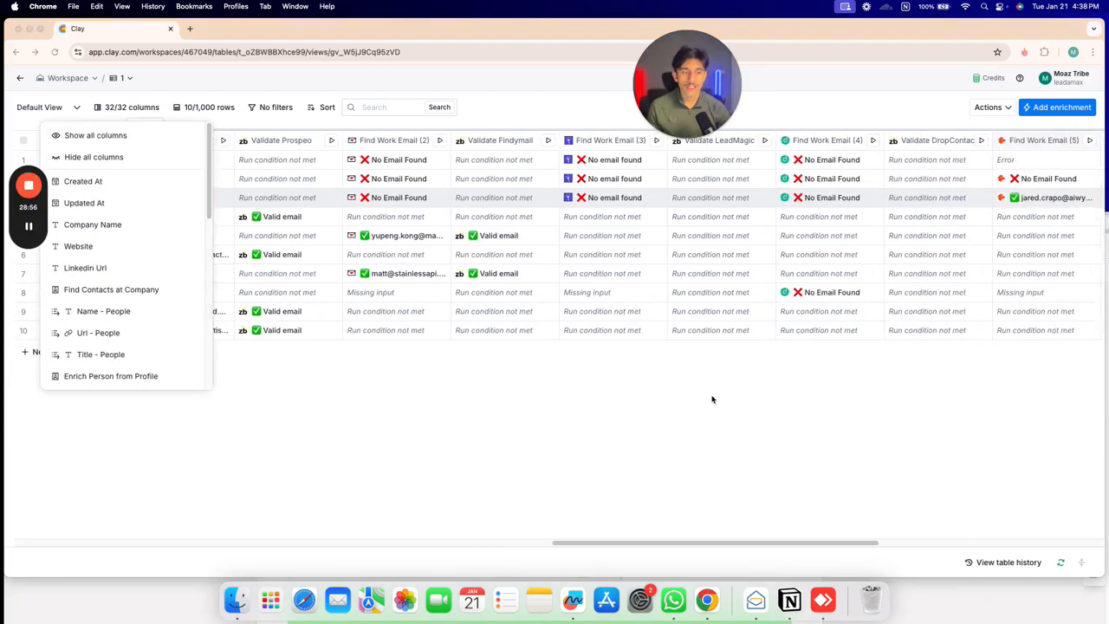
scroll(396, 266, left, 1)
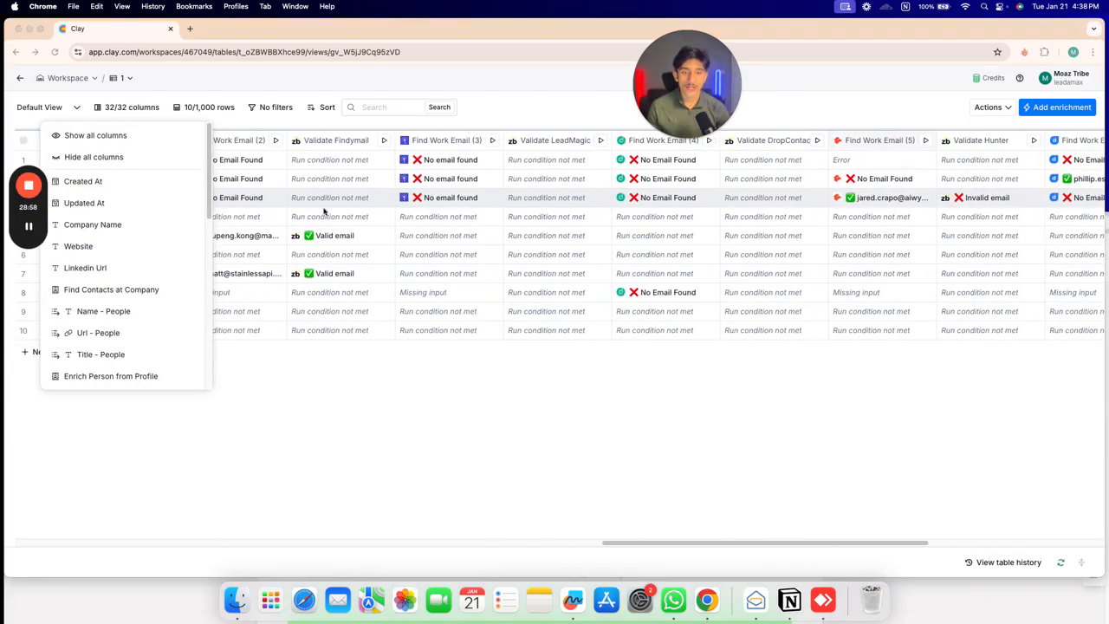
scroll(332, 161, left, 3)
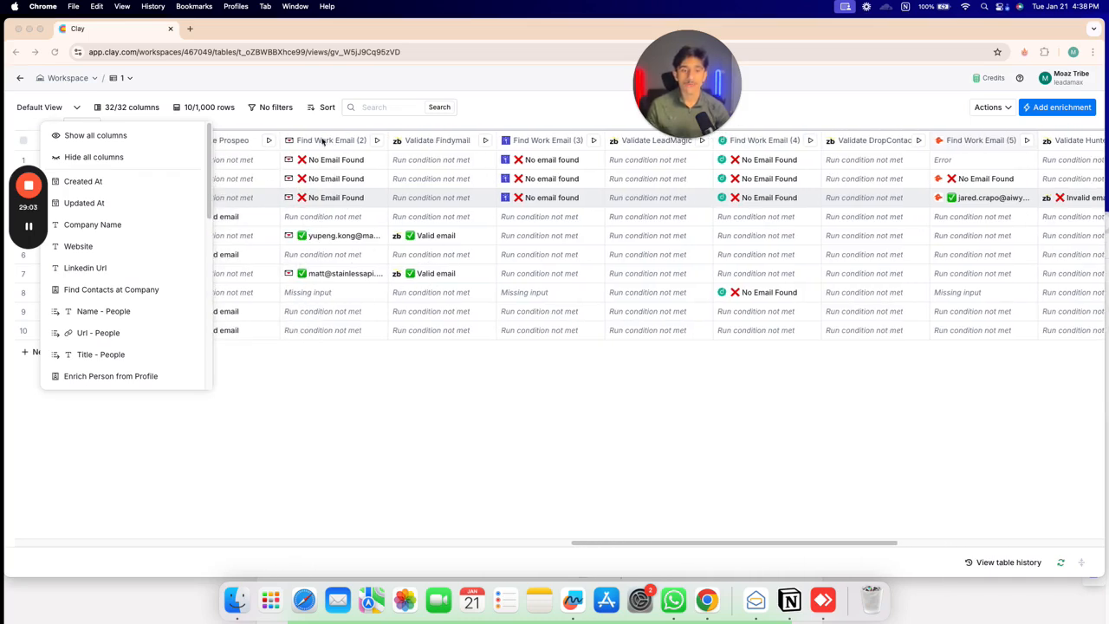
scroll(664, 216, right, 10)
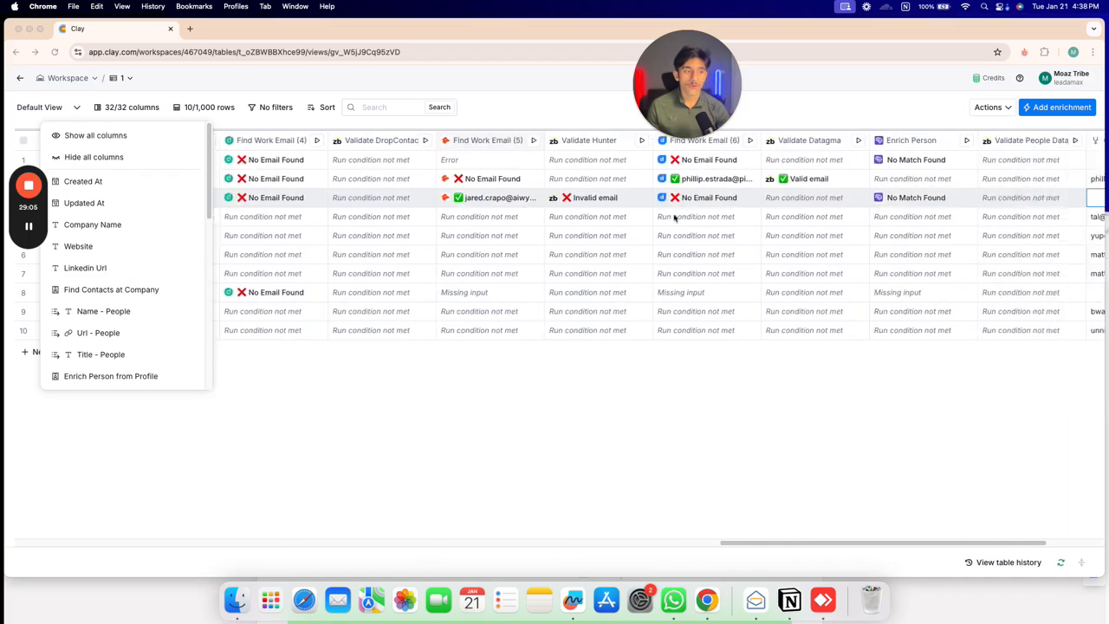
scroll(751, 238, left, 10)
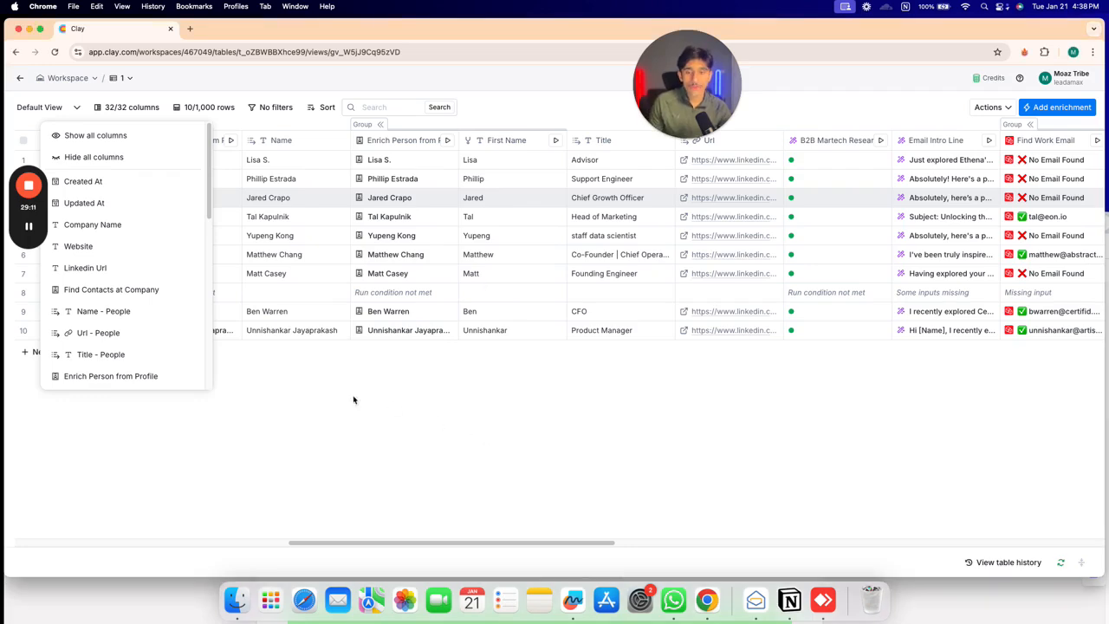
scroll(381, 382, left, 4)
scroll(388, 357, left, 2)
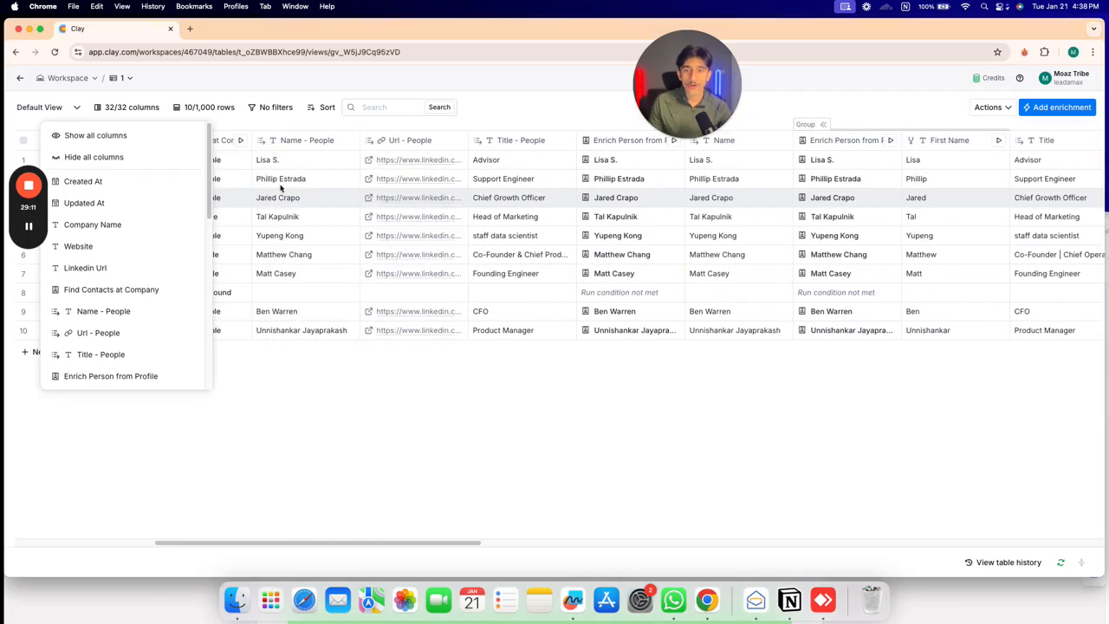
Switch to the lemcal booking page and open the form for the 15-minute Sales Pipeline & Done For You Strategy Session
click(29, 29)
drag(364, 230, 362, 55)
click(260, 50)
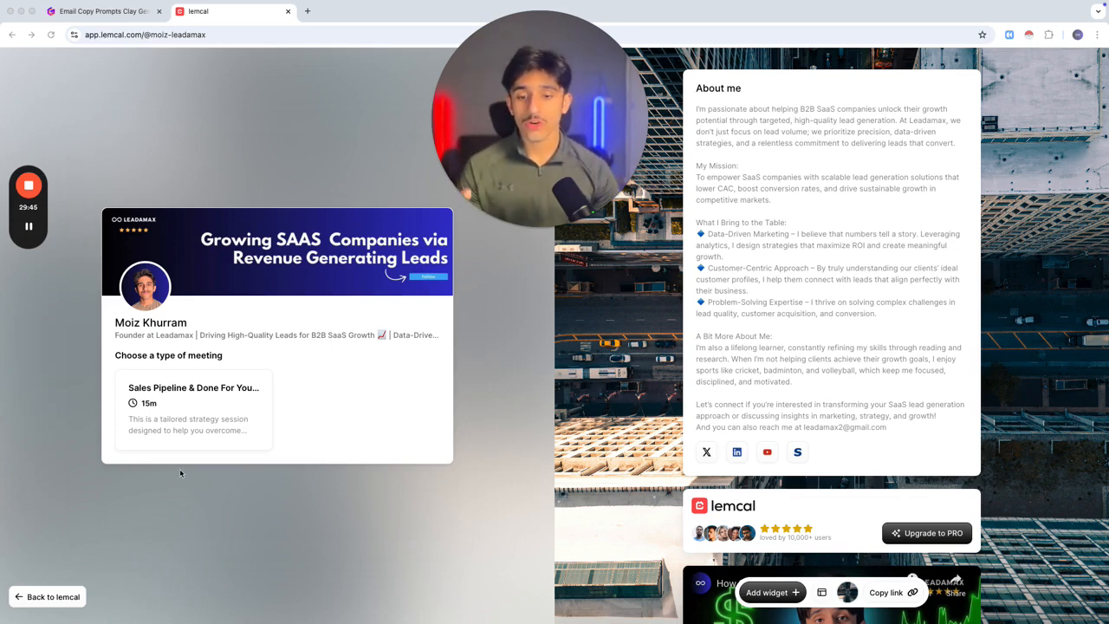
click(177, 407)
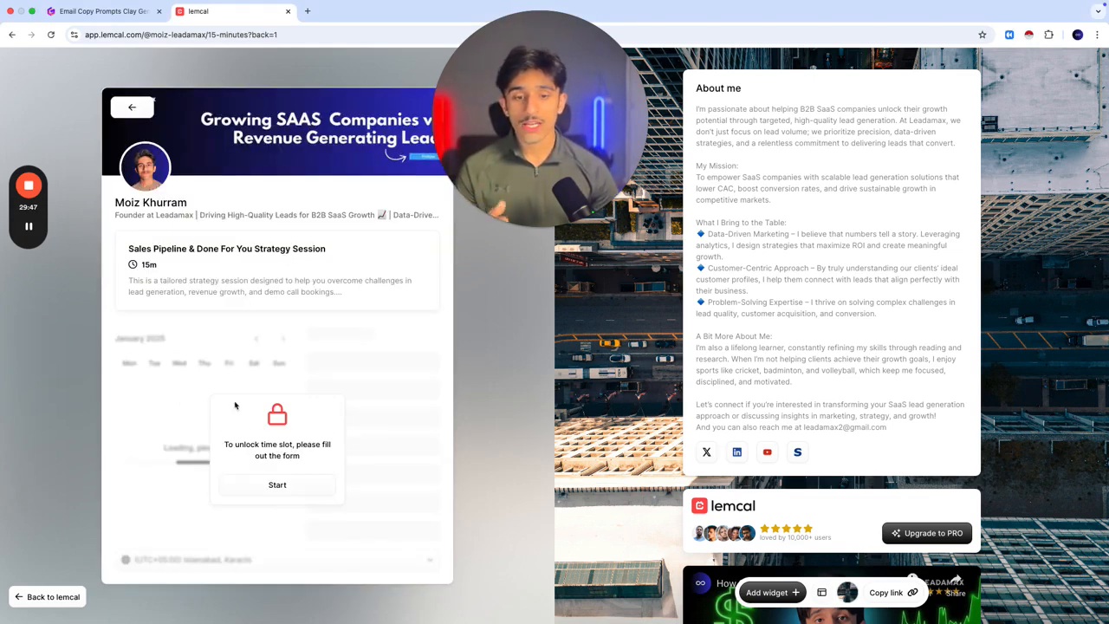
click(290, 483)
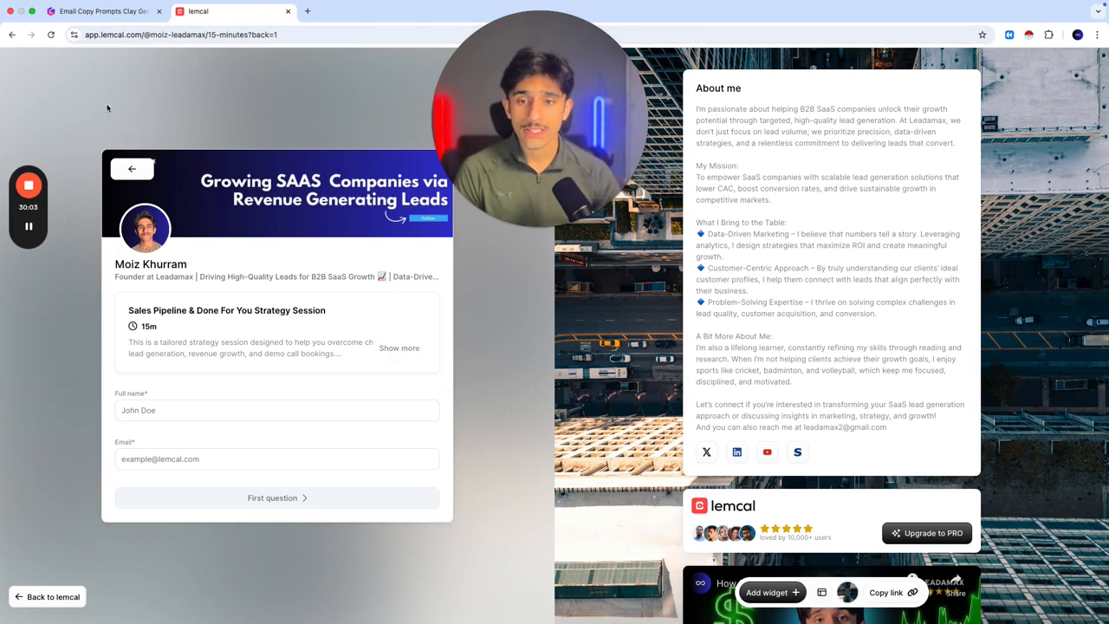
mouse_move(33, 193)
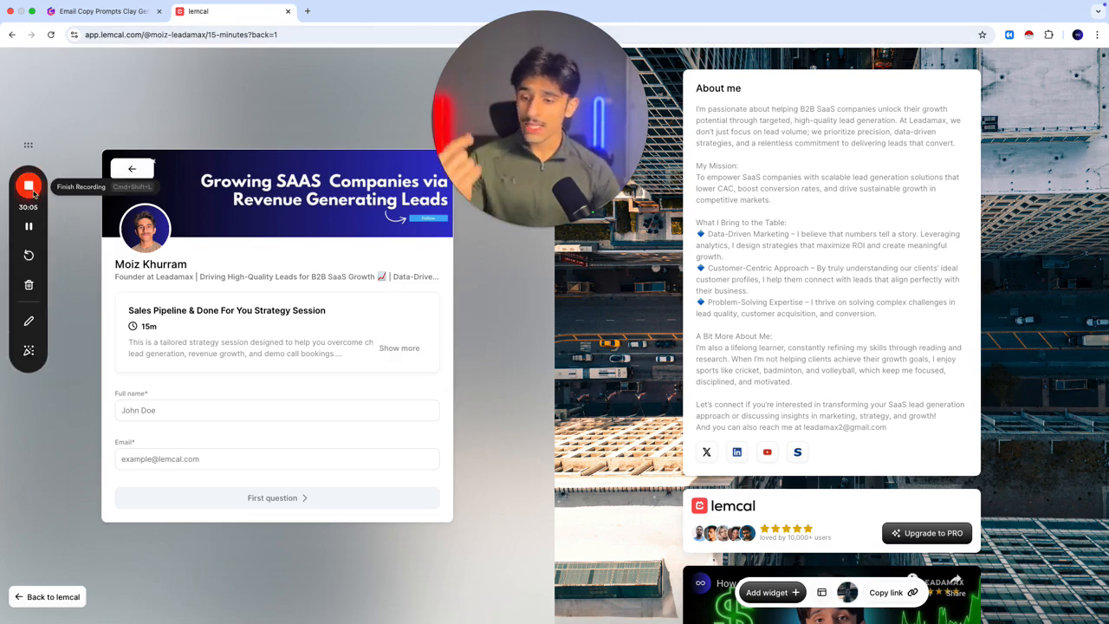